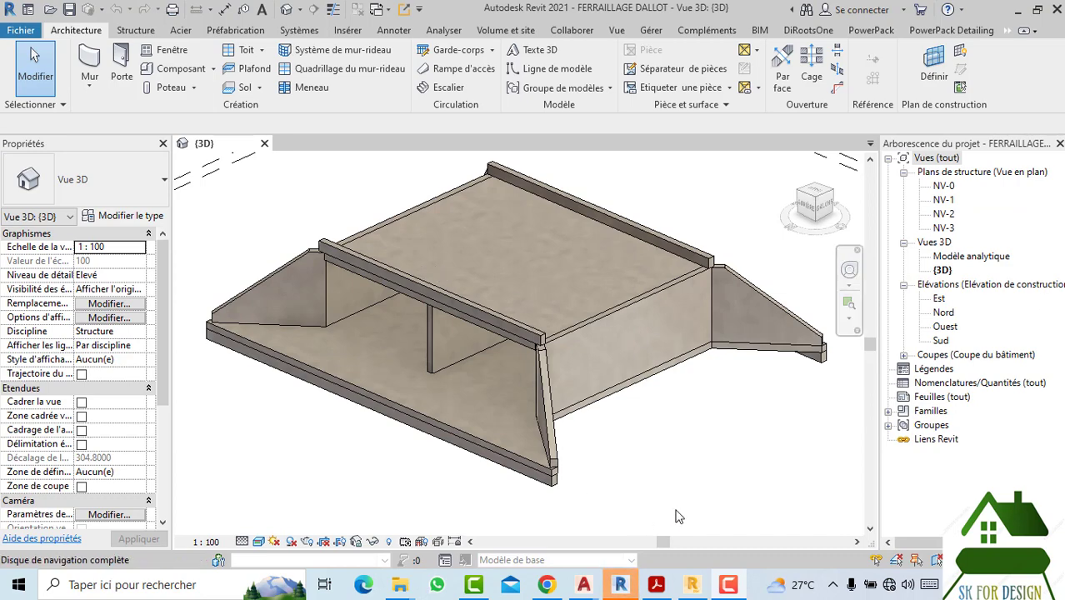
Step: Switch from the Revit culvert model to the Robot Structural Analysis results window
click(693, 589)
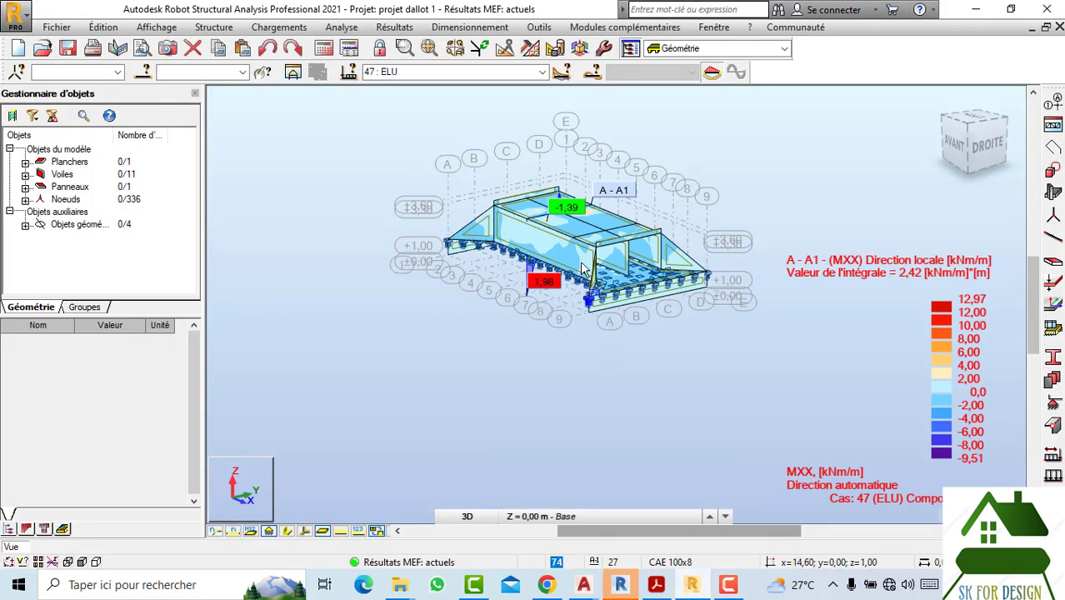
Step: Zoom in on the MXX moment map from the top-front-right view and bring up the workspace layout list
click(959, 150)
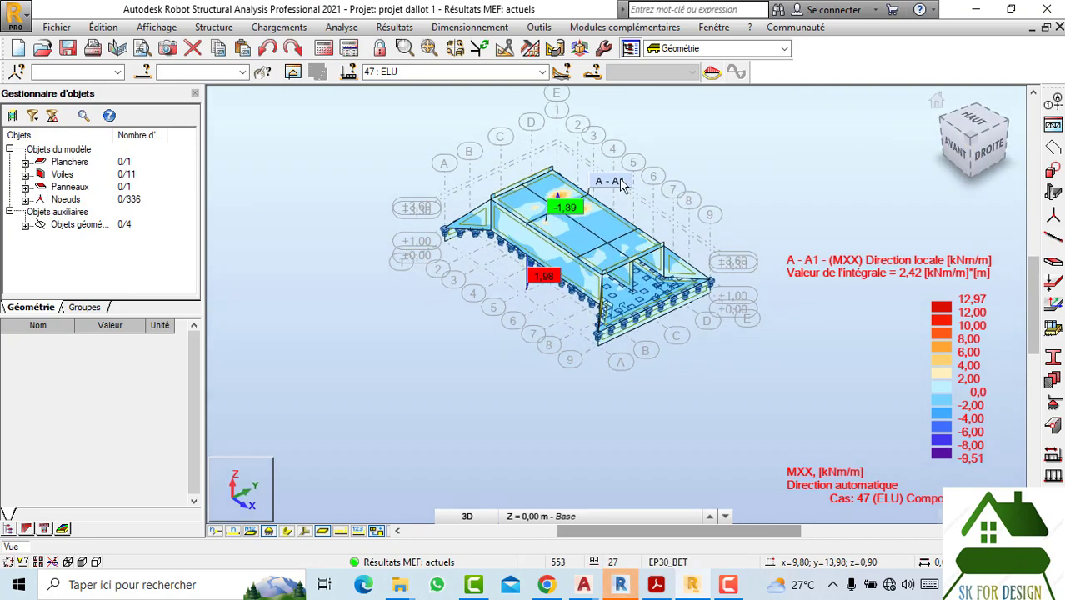
scroll(549, 196, up, 3)
scroll(550, 190, up, 2)
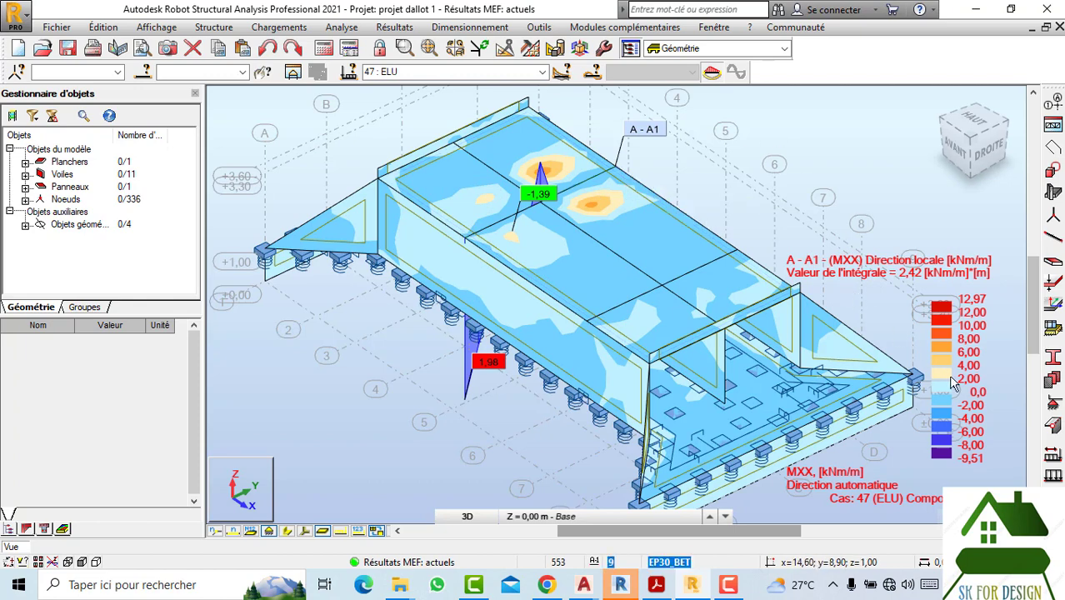
click(783, 50)
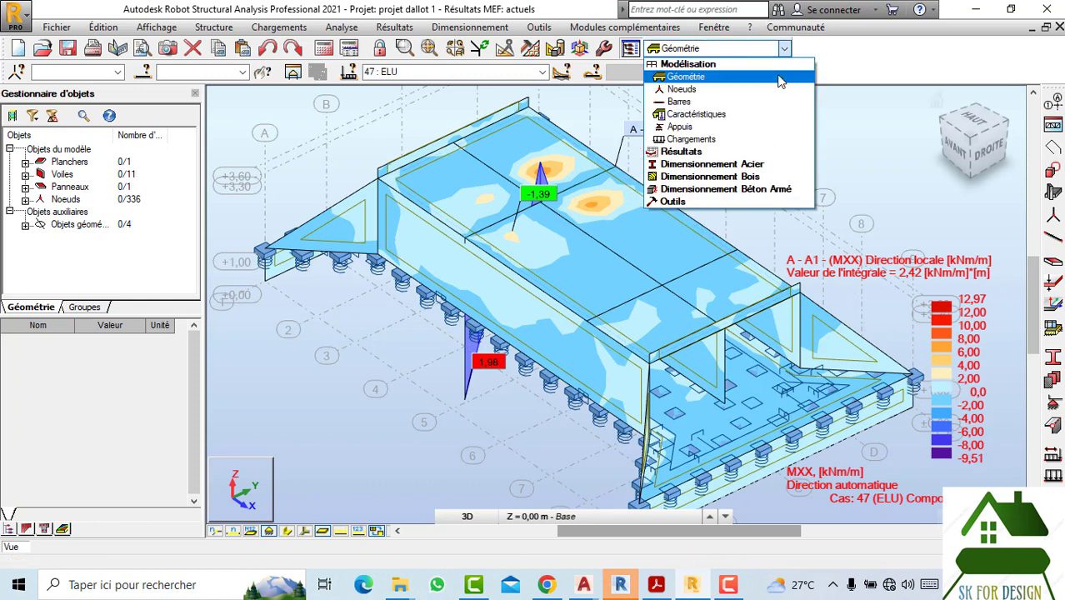
Step: Switch to the Chargements layout and review the C2 moving-load convoy definition
click(690, 139)
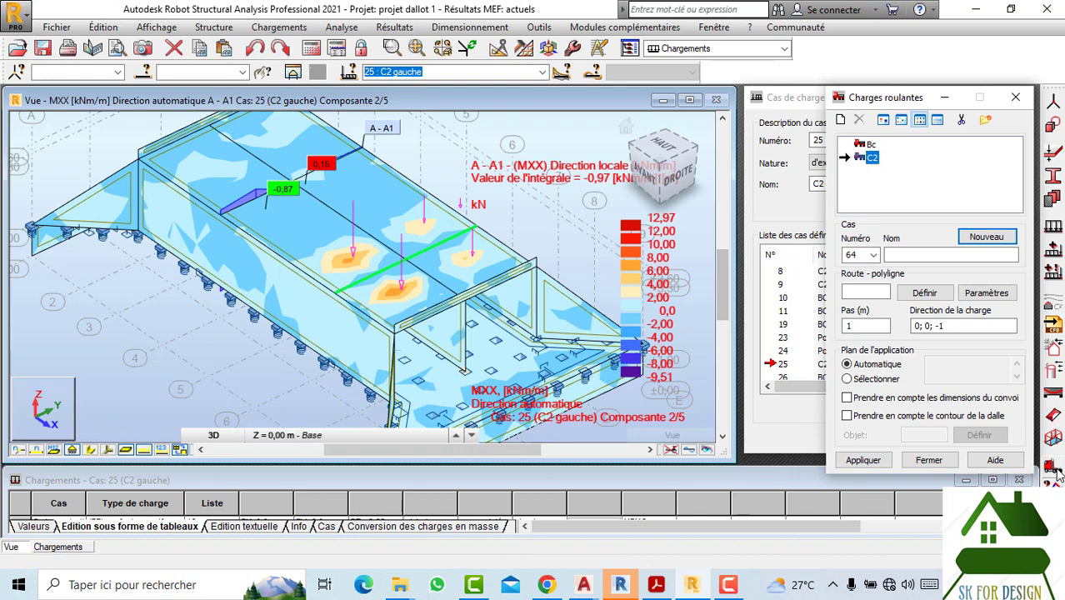
double_click(871, 157)
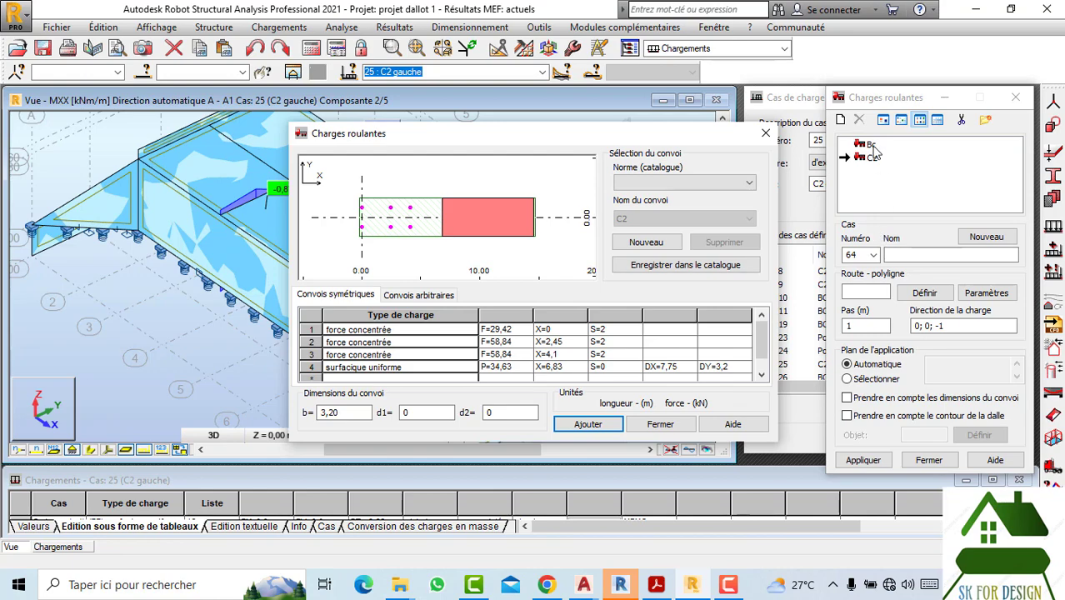
click(871, 155)
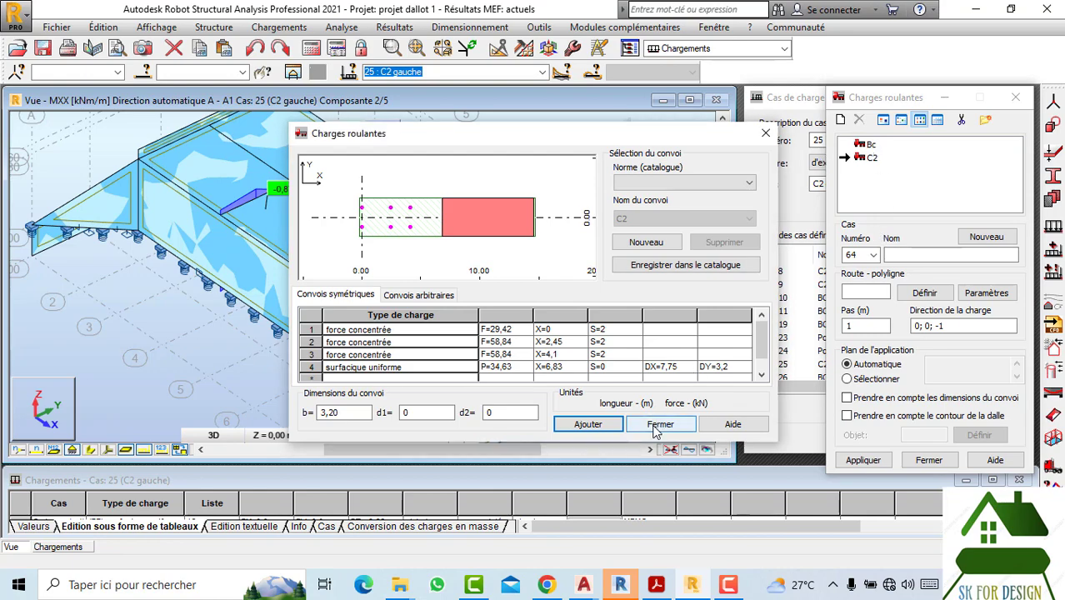
click(659, 425)
Step: Review the Bc convoy definition, then view the culvert from the DROITE side
double_click(865, 145)
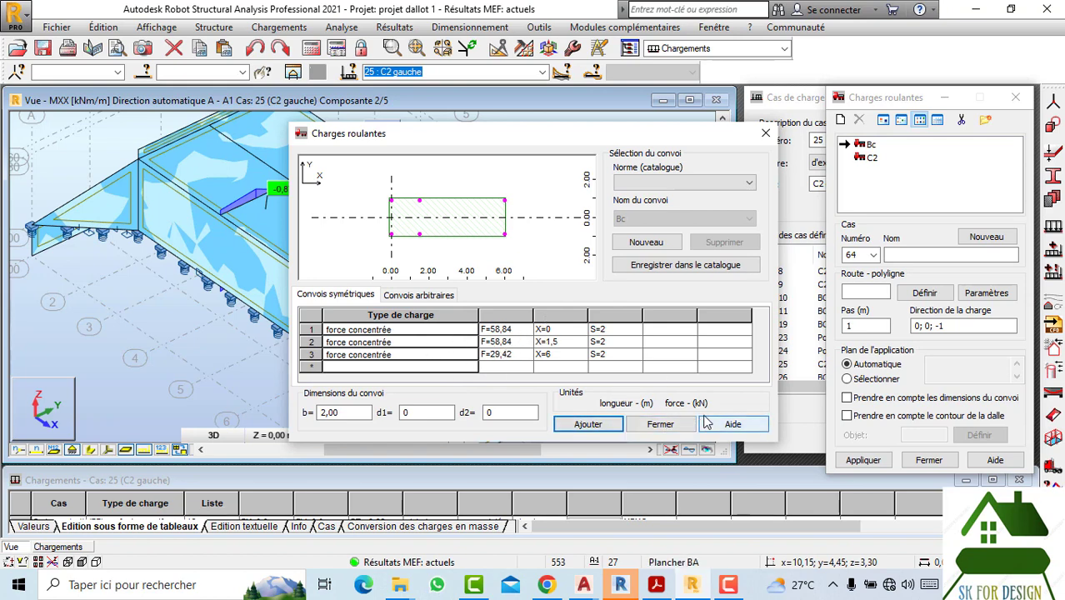
click(661, 424)
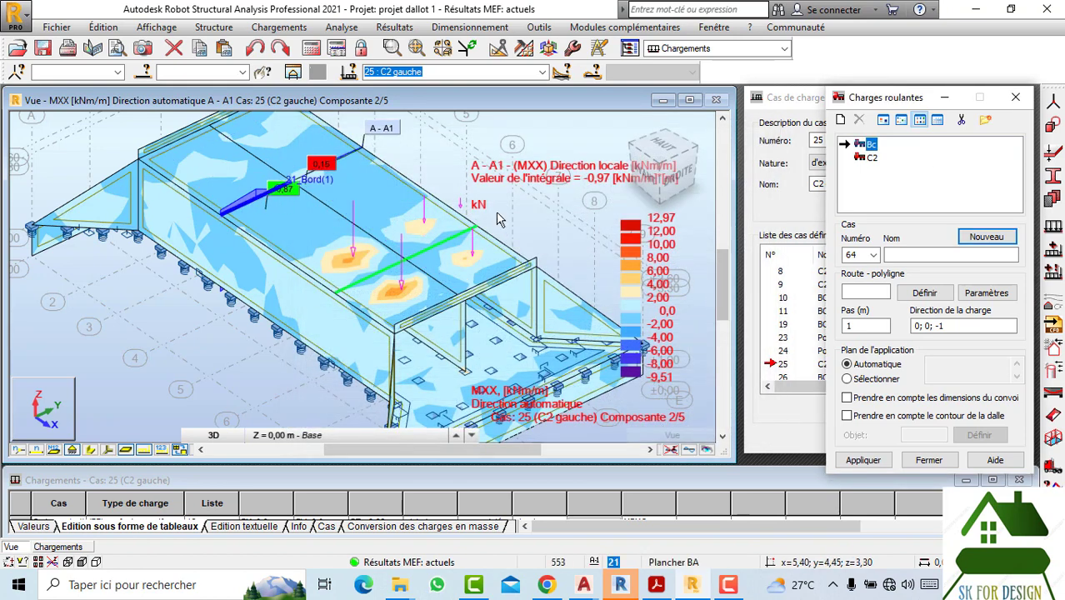
click(690, 181)
click(690, 182)
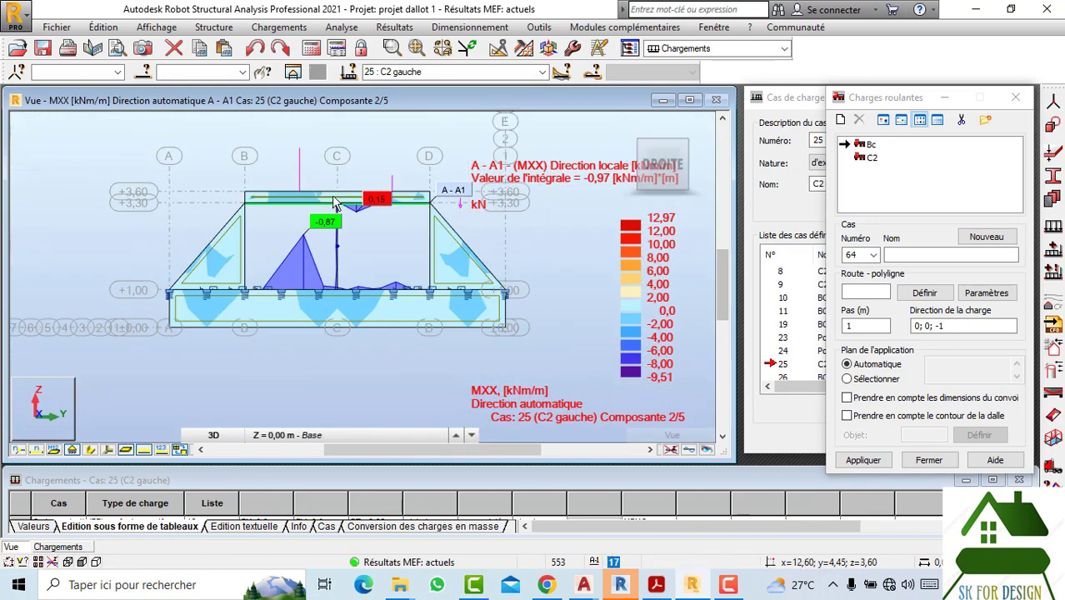
click(783, 50)
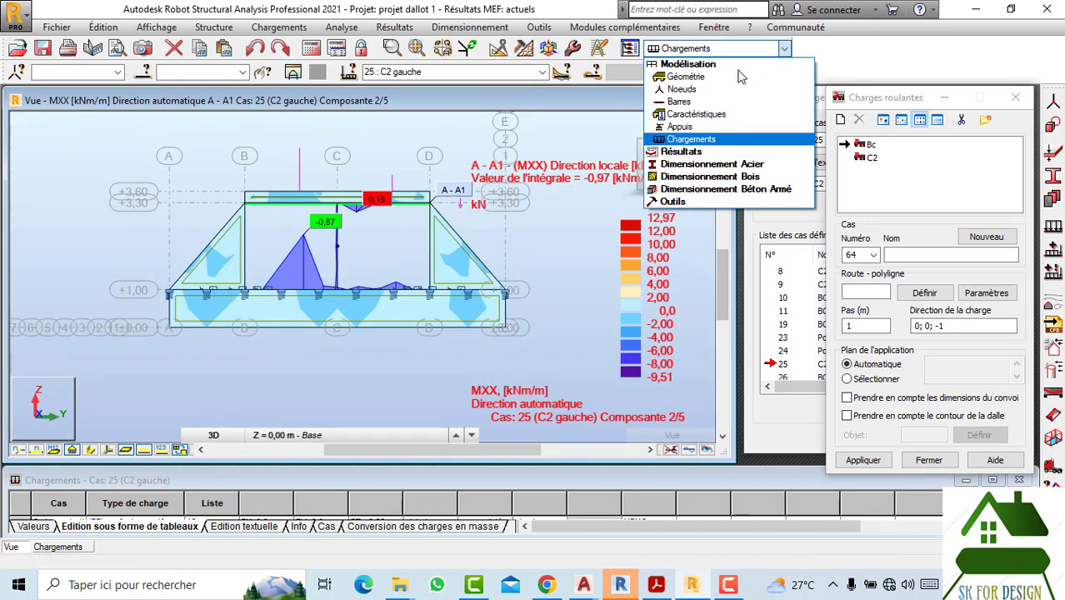
Step: Return to the Géométrie layout and display the panel and top slab Plancher_16 in a new view
click(738, 79)
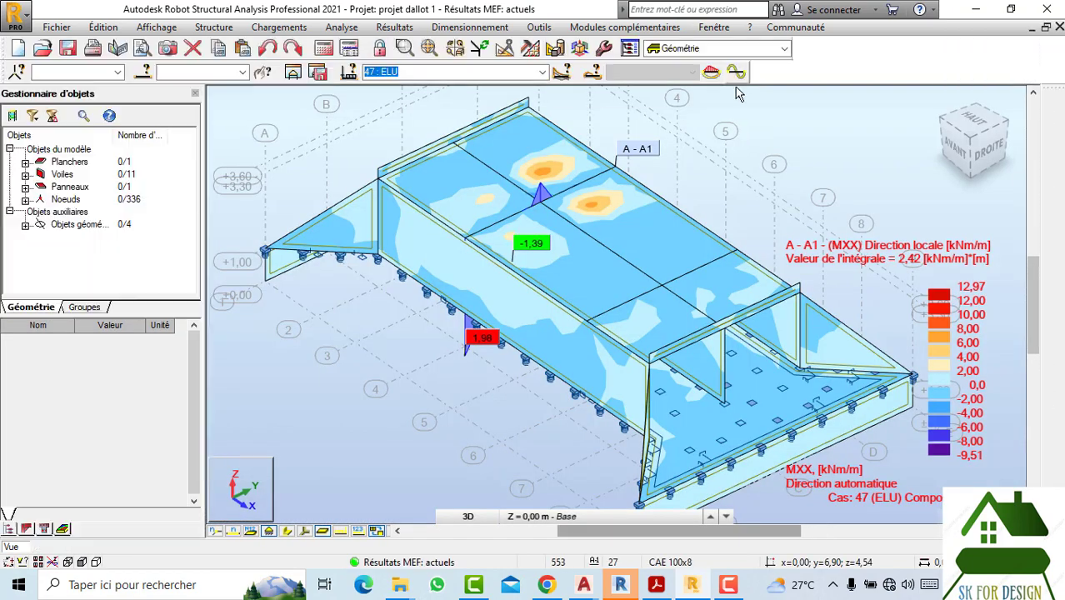
click(661, 461)
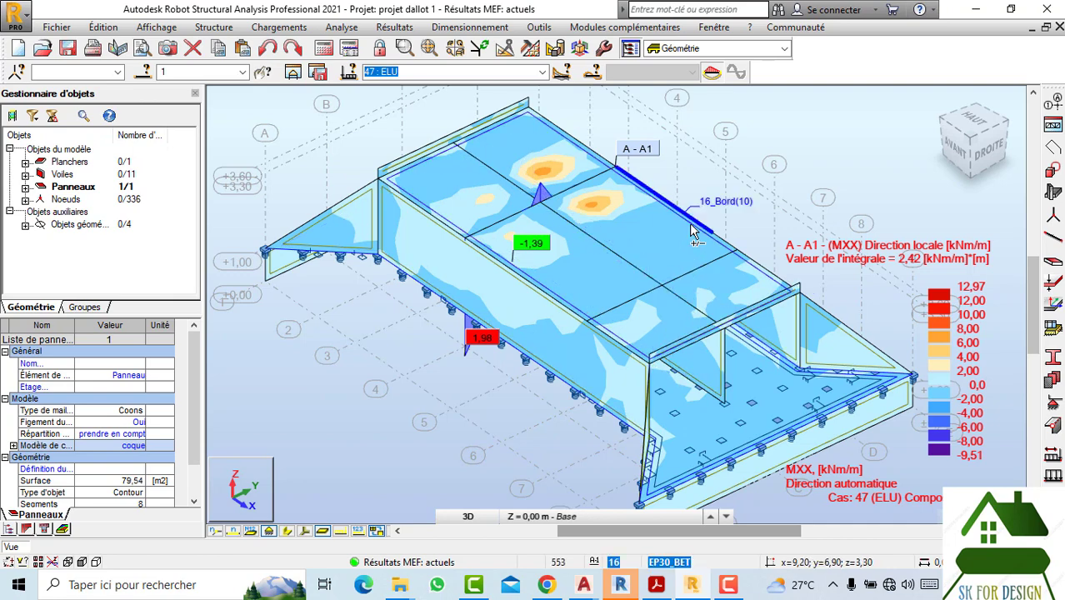
ctrl+click(403, 170)
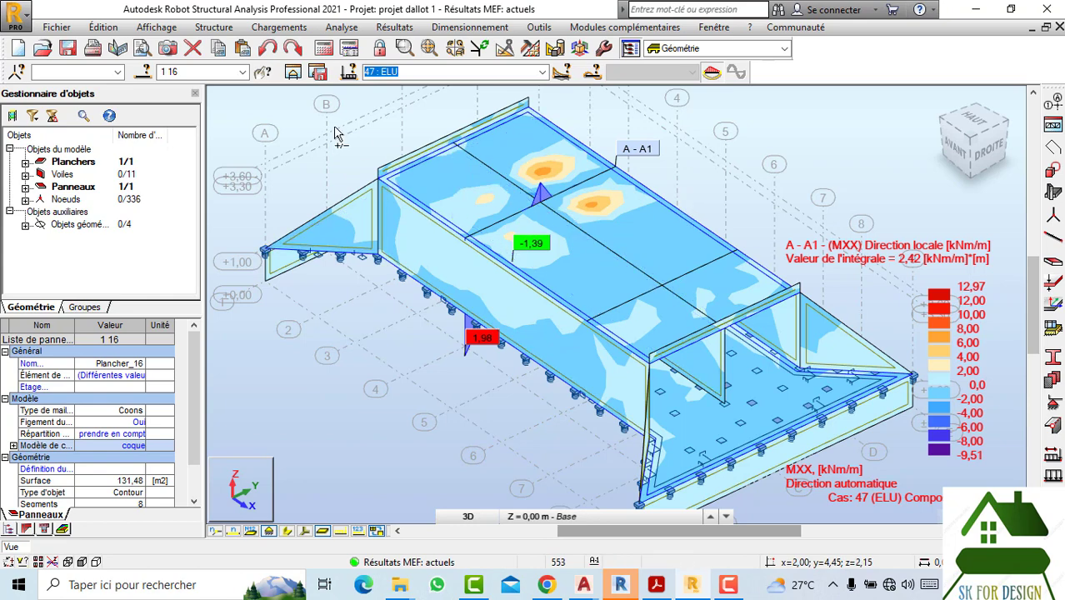
click(293, 72)
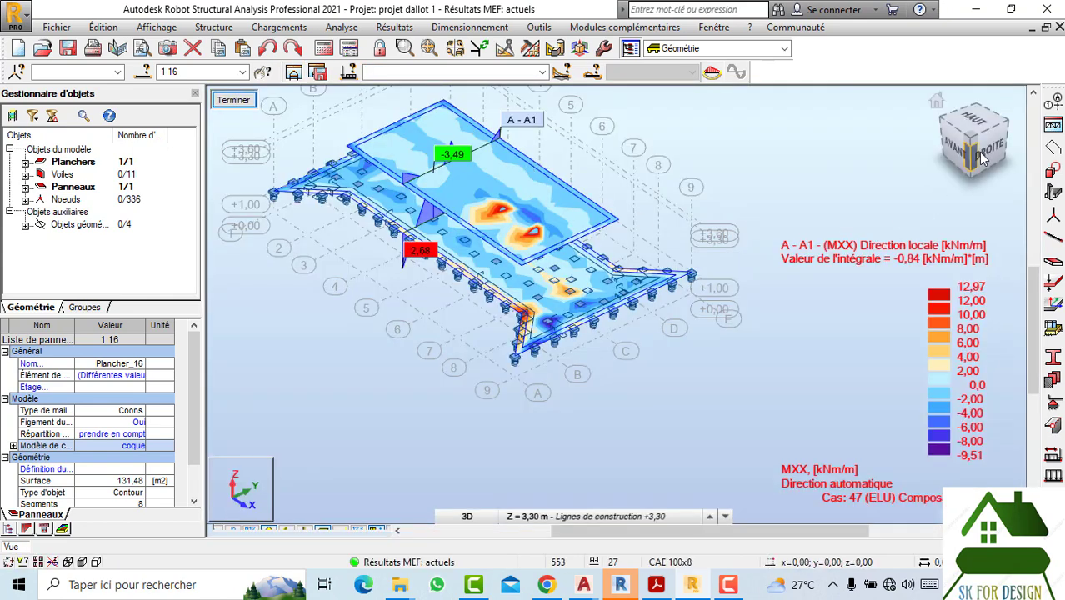
Step: Orbit the isolated slabs to an oblique view, then return to the front-right isometric view
click(992, 150)
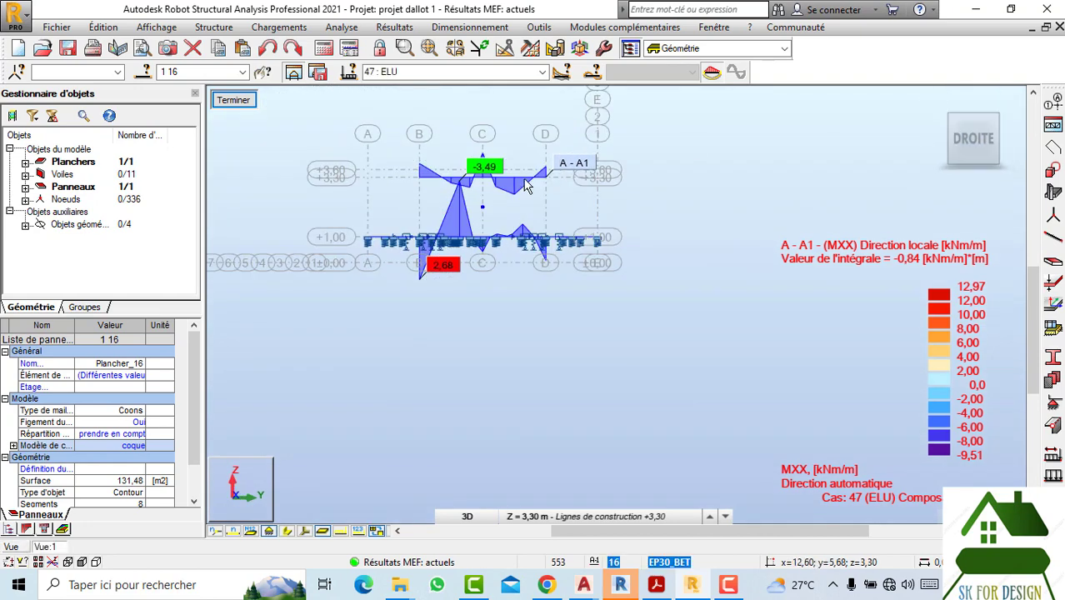
middle_drag(532, 216, 606, 233)
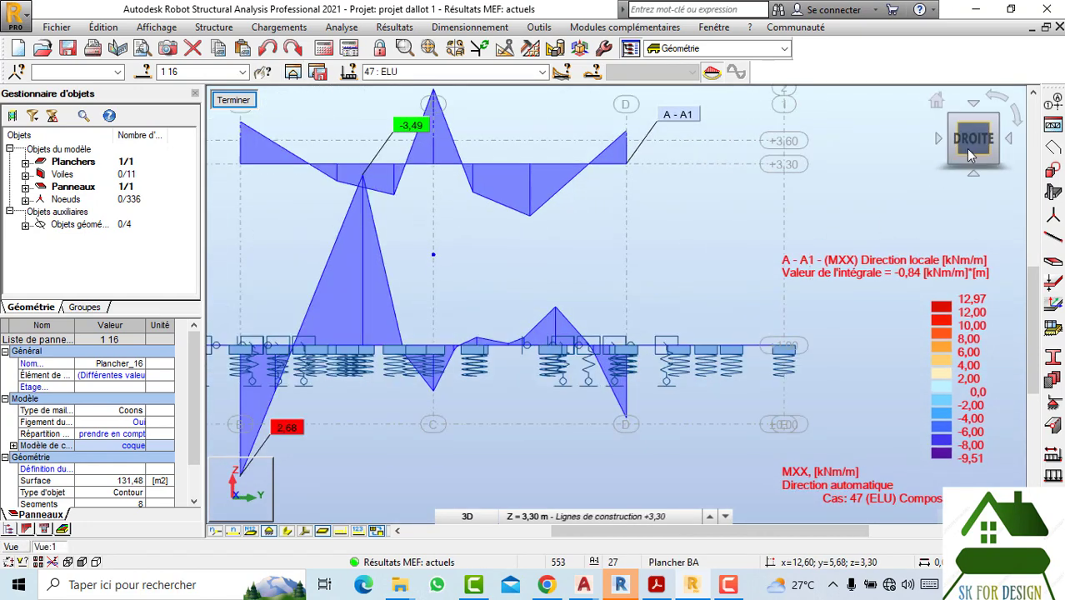
drag(966, 148, 973, 142)
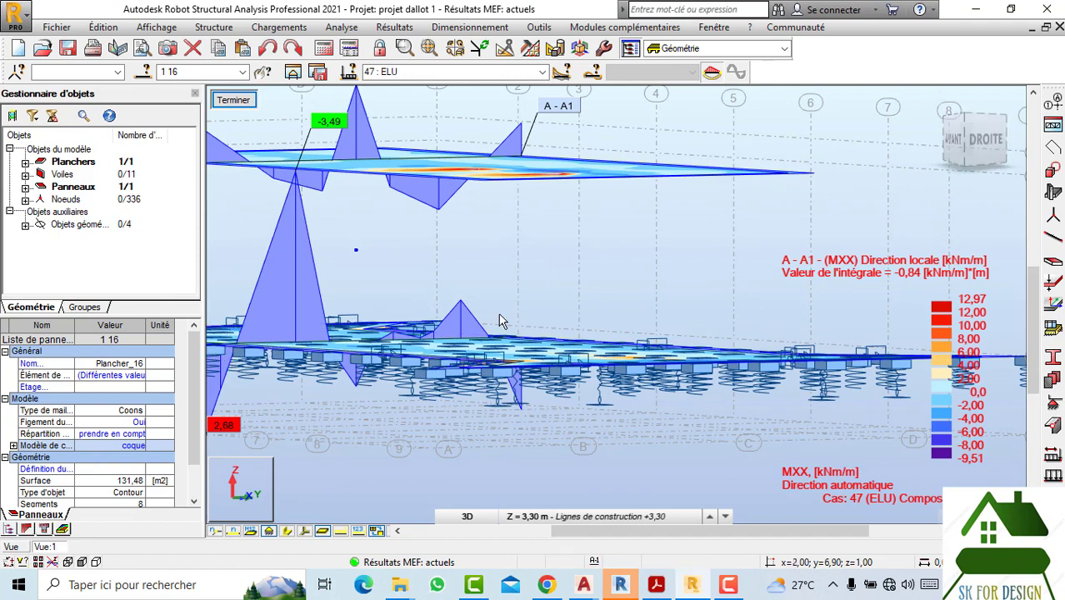
click(969, 173)
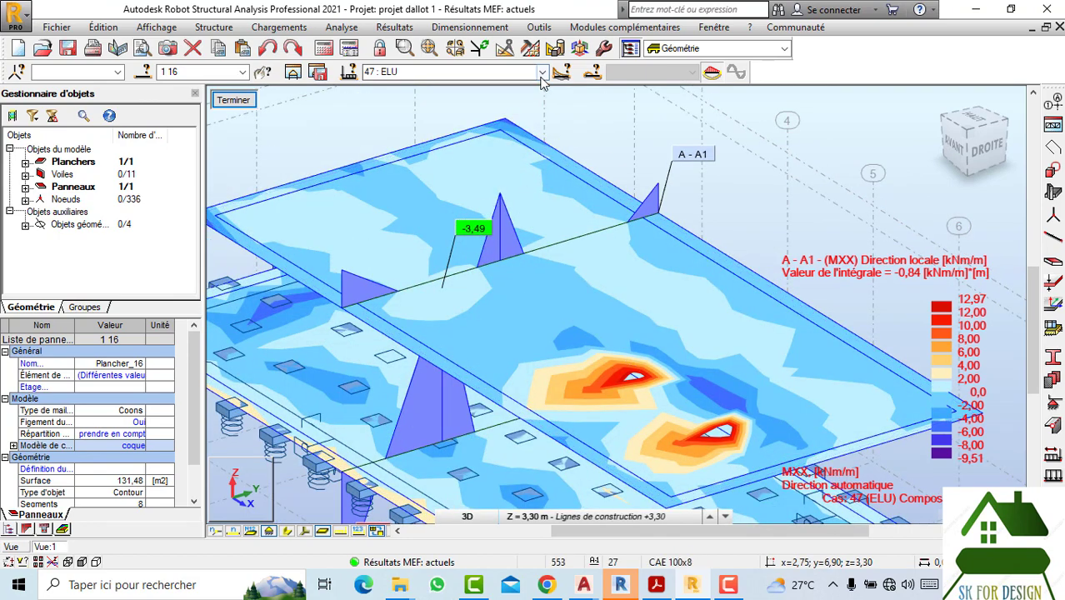
click(541, 71)
Step: Show the slab's MXX moments for 48 : ELU+, orbit around it and clear the selection
click(460, 177)
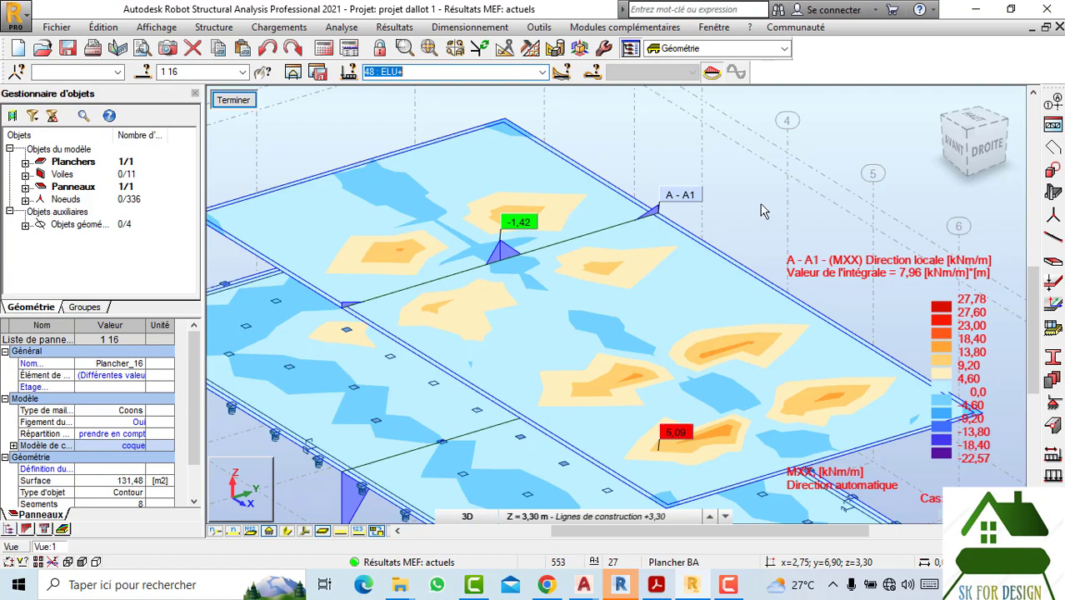
click(985, 149)
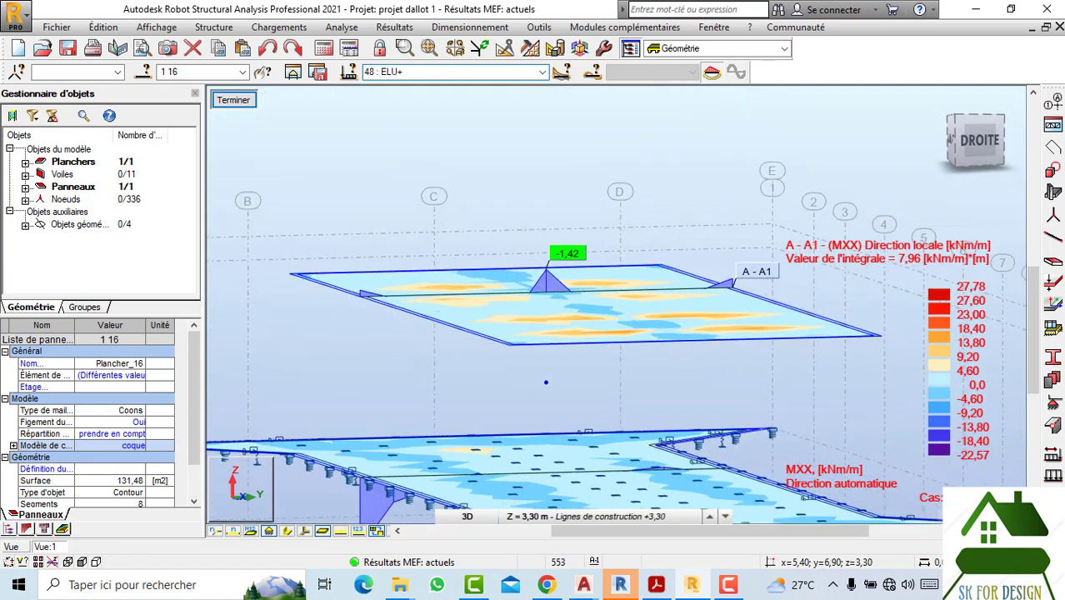
mouse_move(546, 383)
shift+middle_down()
mouse_move(583, 367)
mouse_move(583, 333)
mouse_move(681, 441)
shift+middle_up()
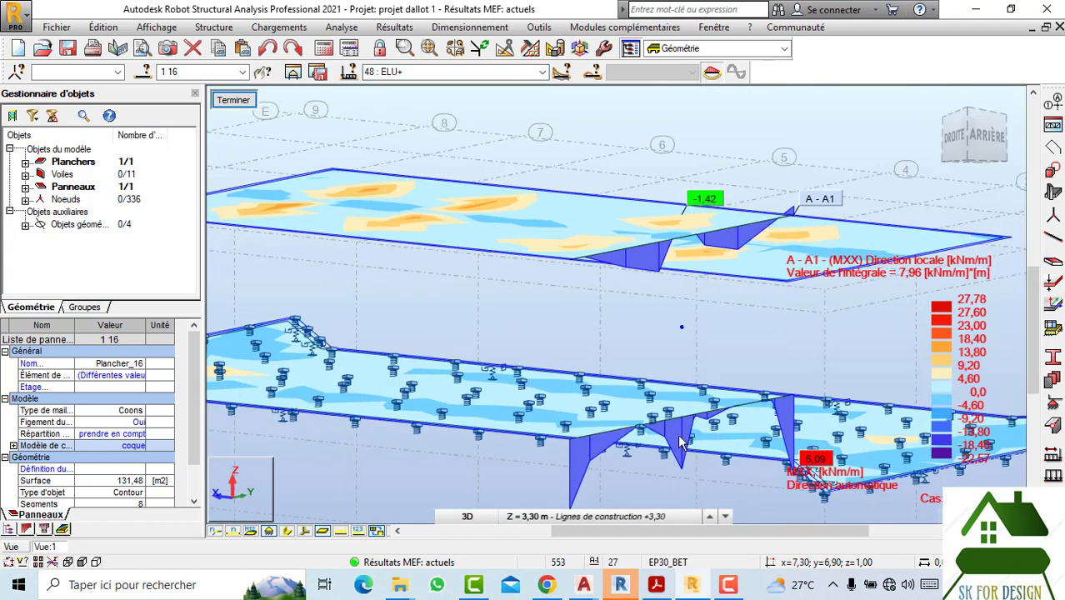
click(709, 321)
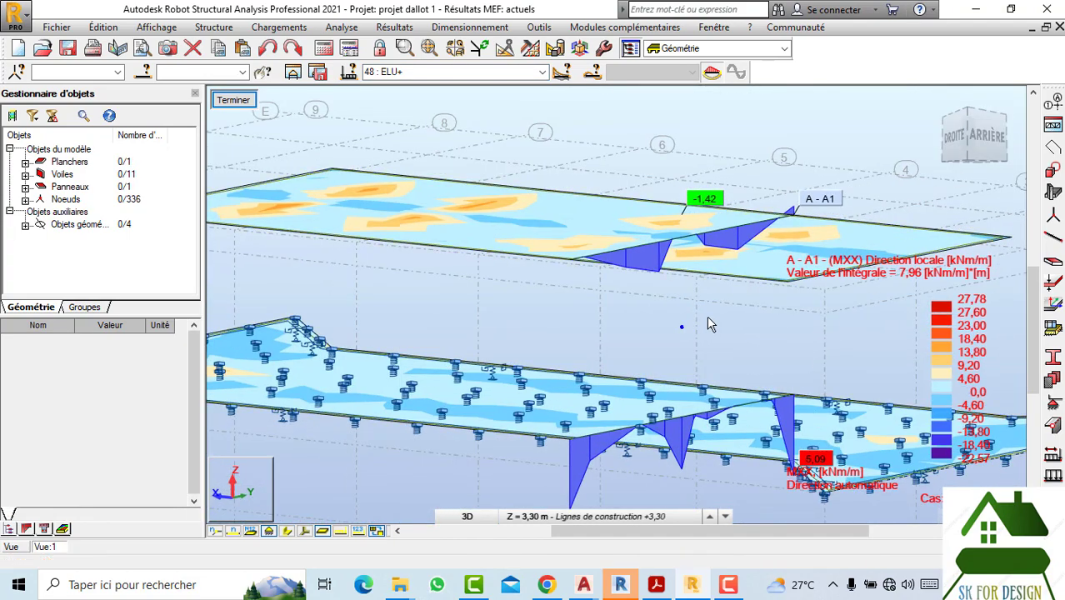
shift+middle_drag(709, 321, 1014, 119)
click(971, 111)
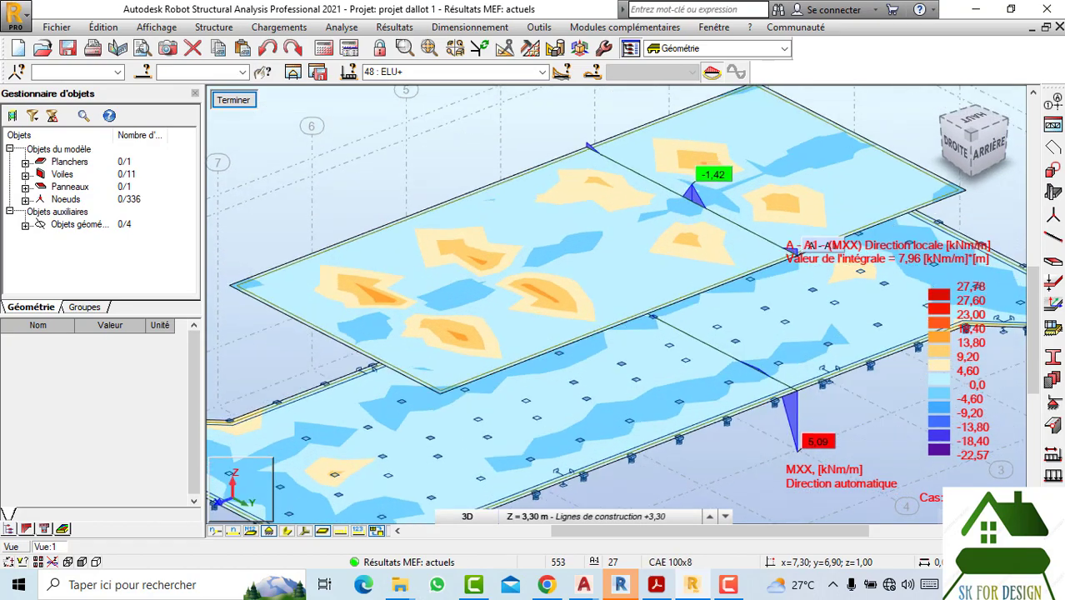
shift+middle_drag(584, 334, 360, 136)
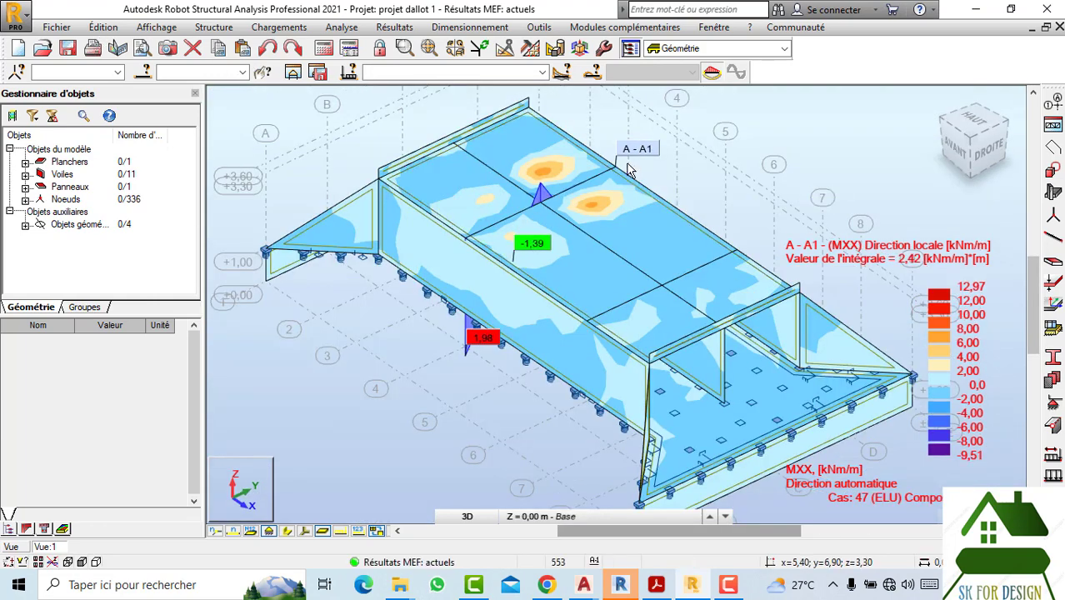
scroll(446, 215, down, 2)
Step: Cancel closing the Robot project and switch back to the Revit culvert model
click(1060, 9)
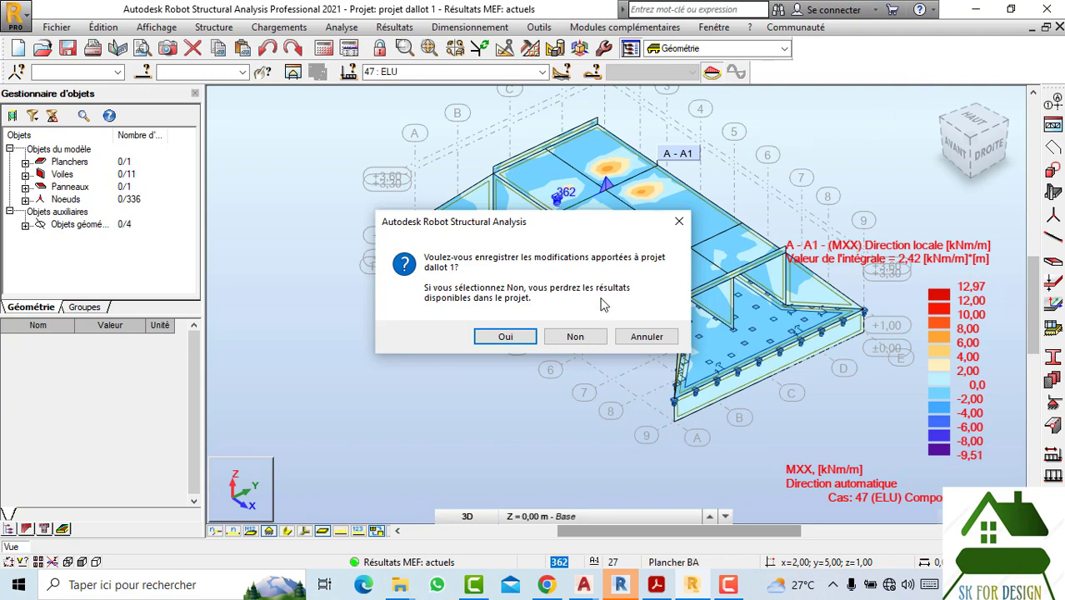
click(647, 337)
middle_drag(553, 330, 529, 319)
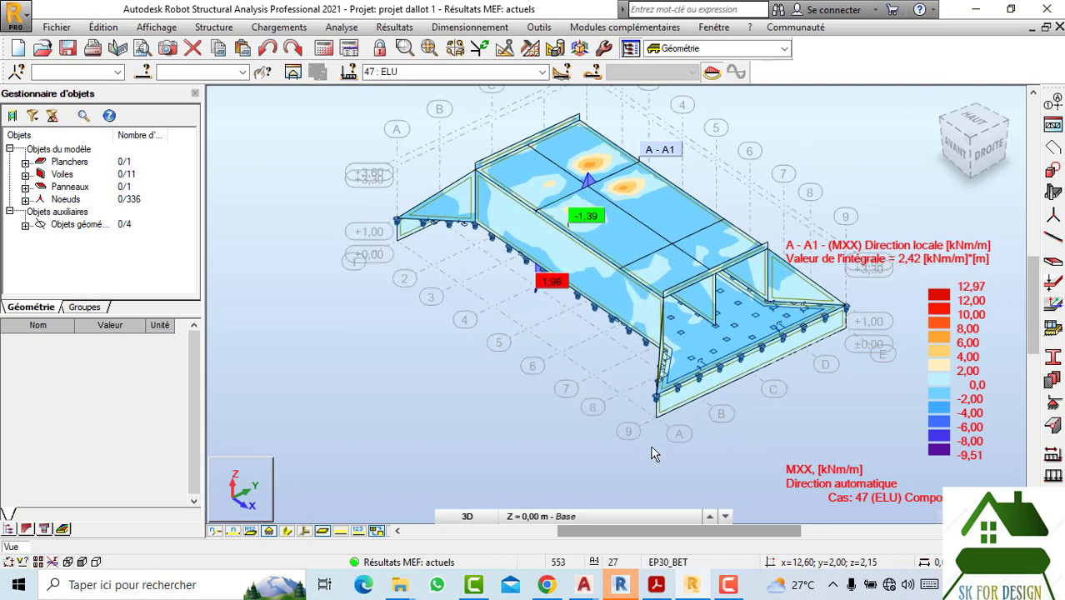
click(655, 588)
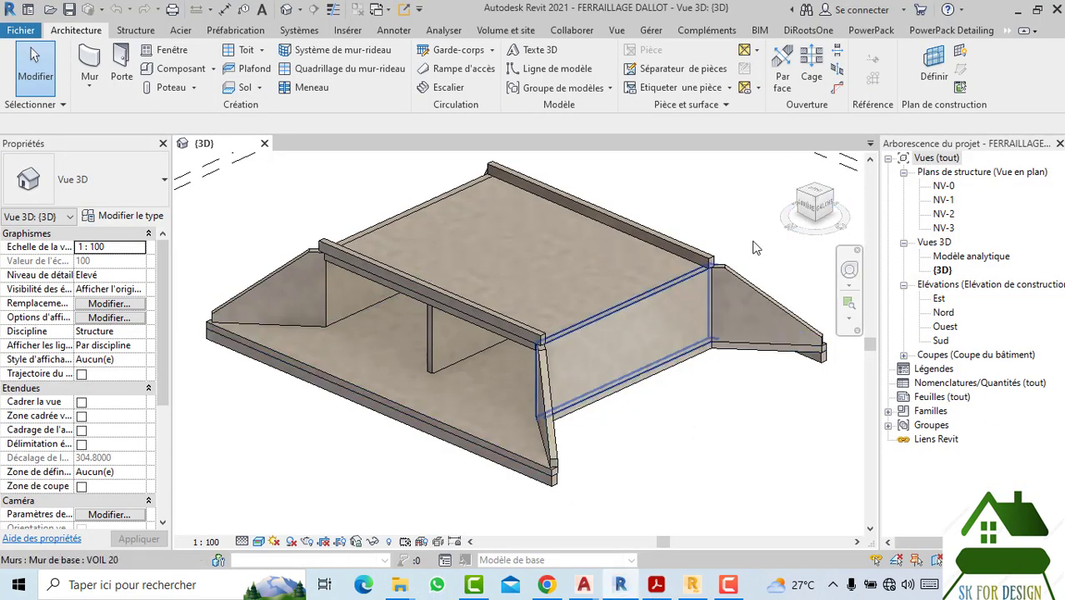
click(808, 213)
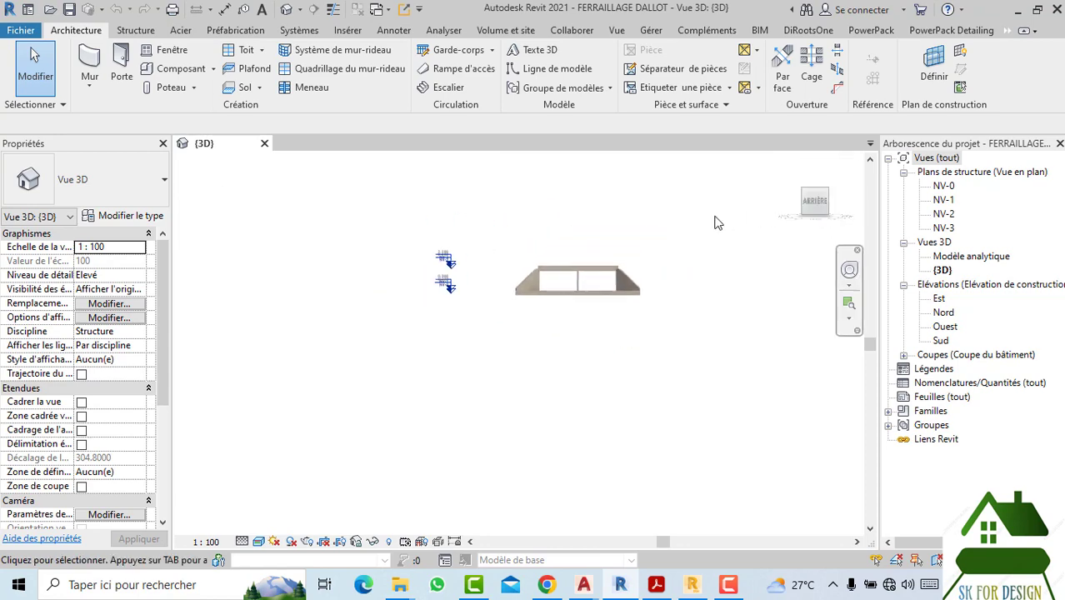
drag(820, 218, 692, 262)
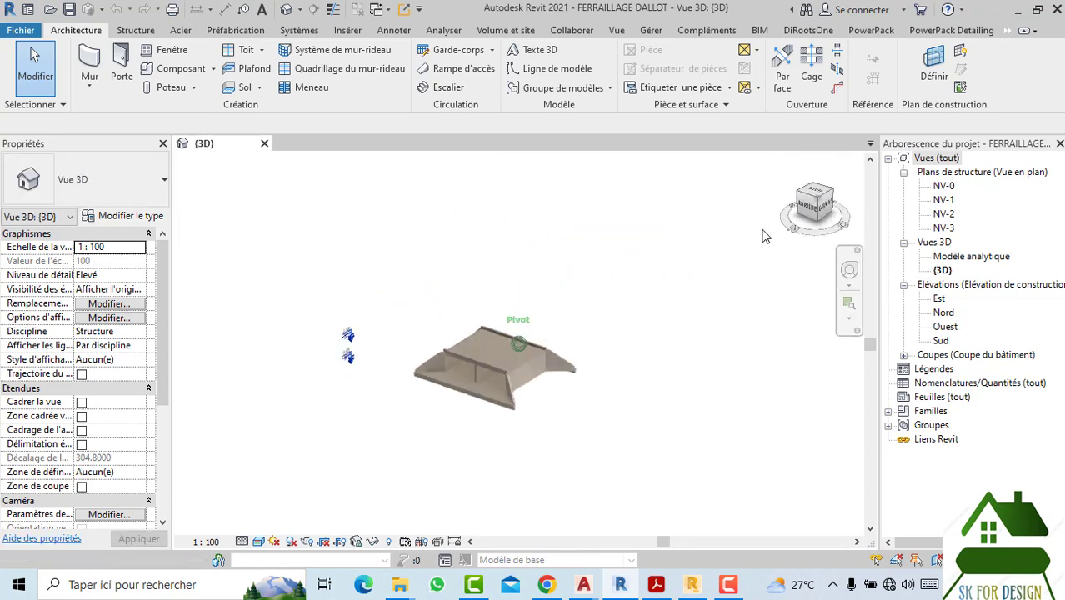
scroll(533, 364, up, 3)
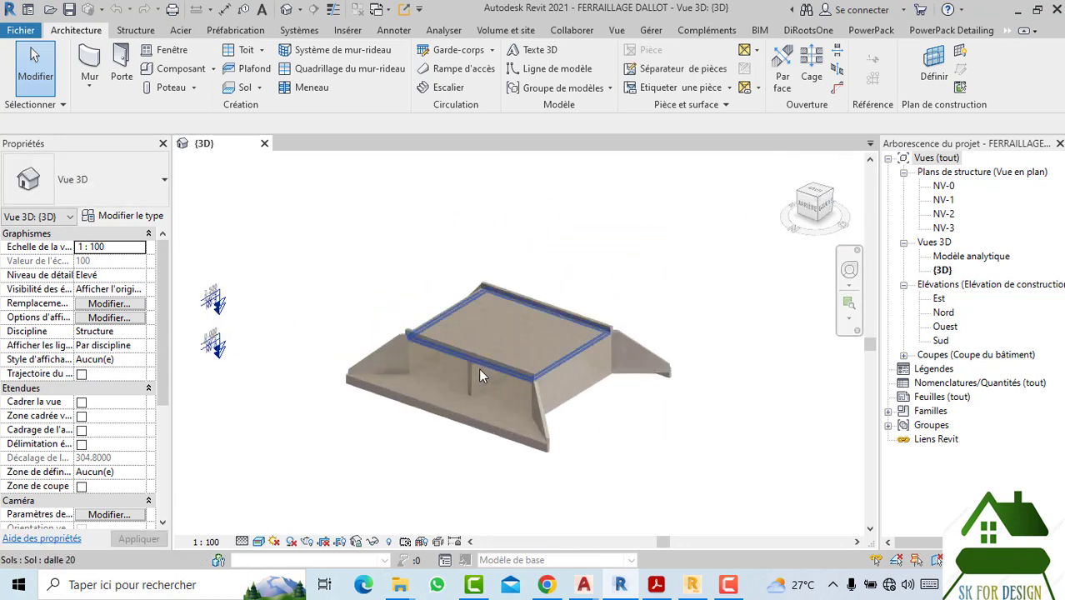
middle_drag(478, 368, 490, 355)
scroll(424, 385, up, 2)
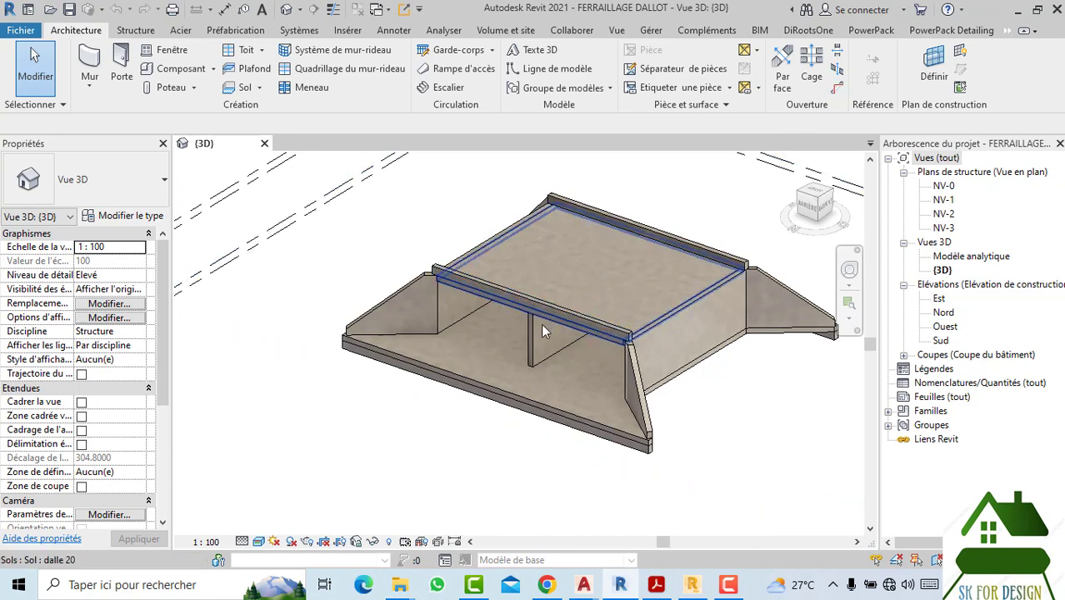
click(536, 330)
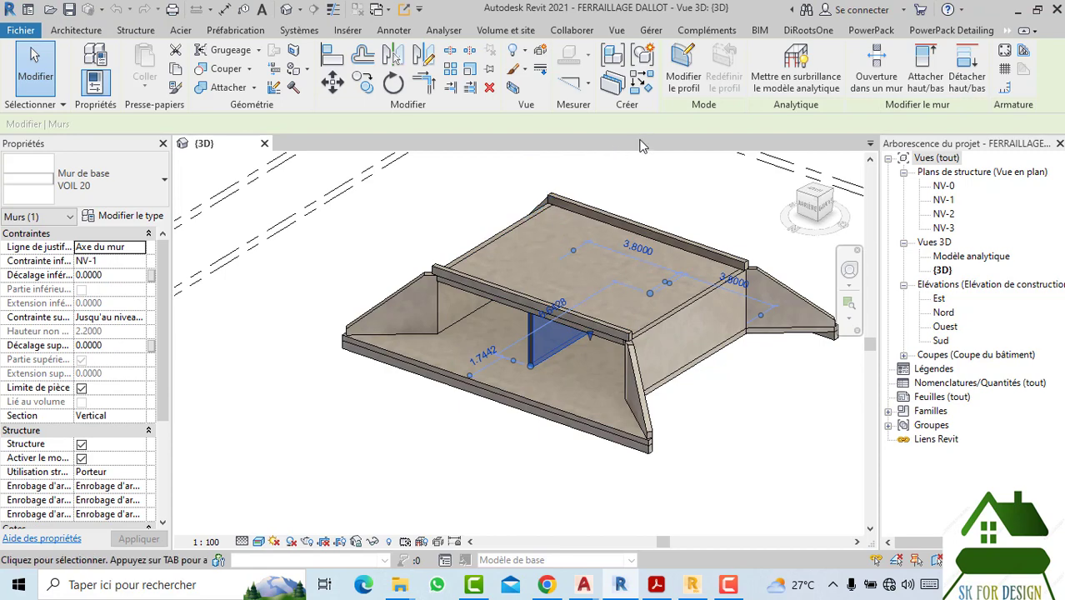
click(653, 193)
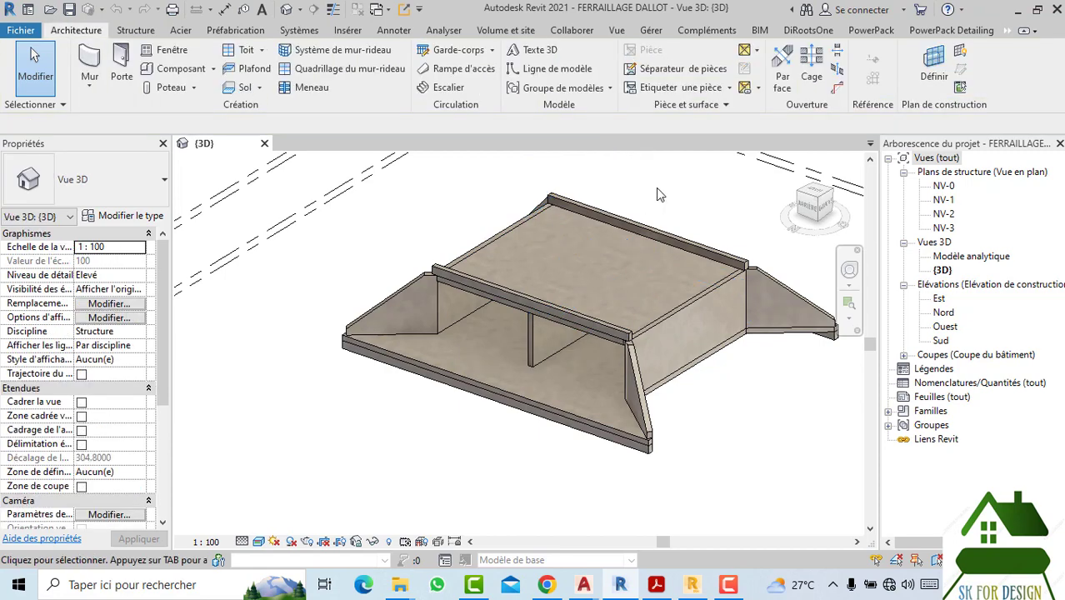
Step: On the NV-1 structural plan, draw a section line across the culvert
double_click(944, 201)
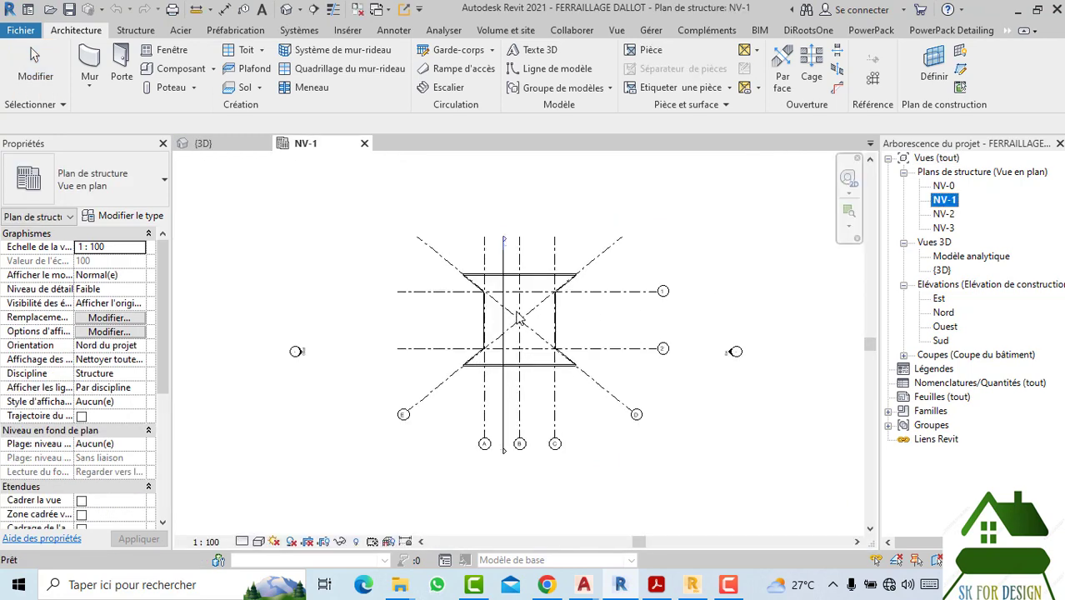
scroll(517, 318, up, 2)
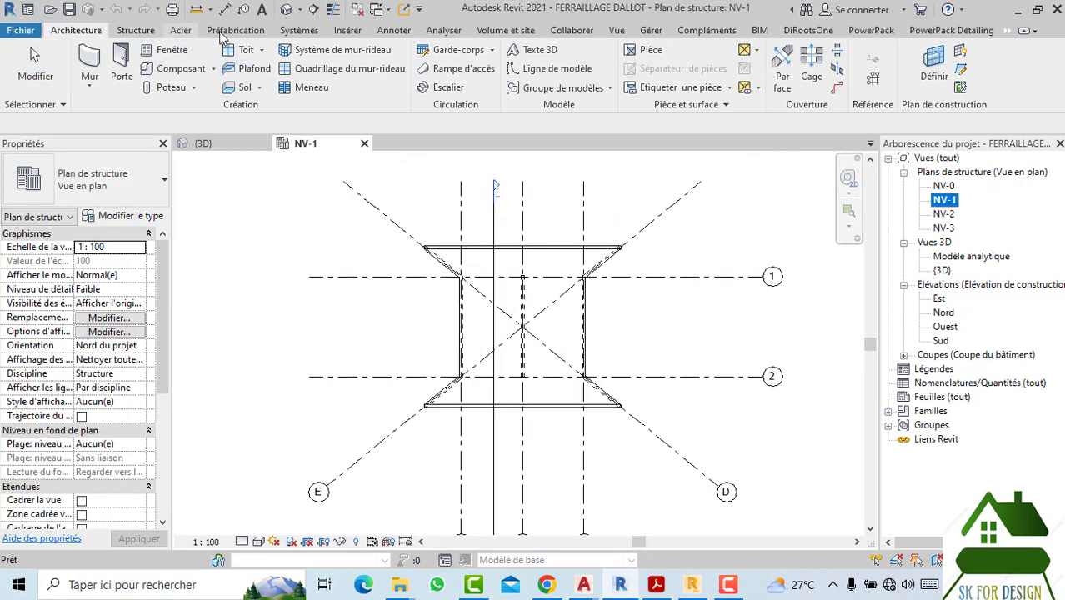
click(634, 30)
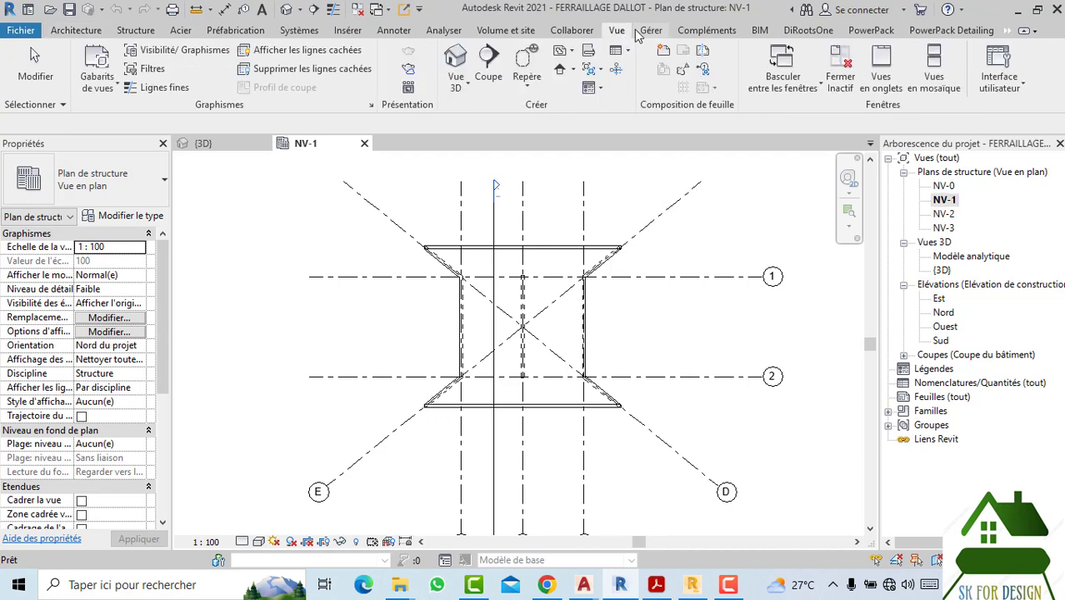
click(493, 60)
click(338, 325)
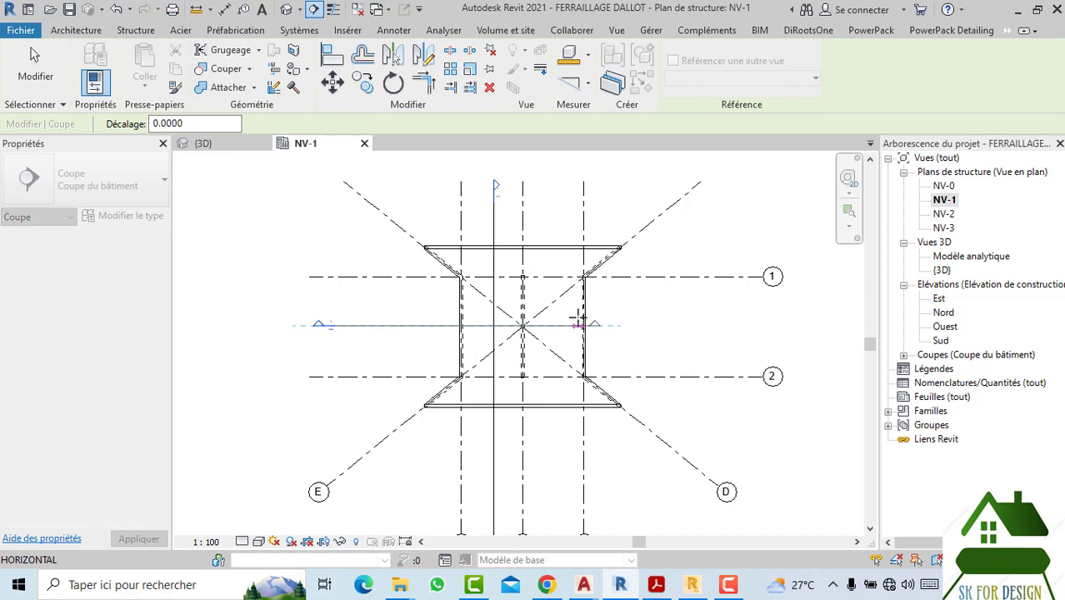
key(Escape)
click(373, 355)
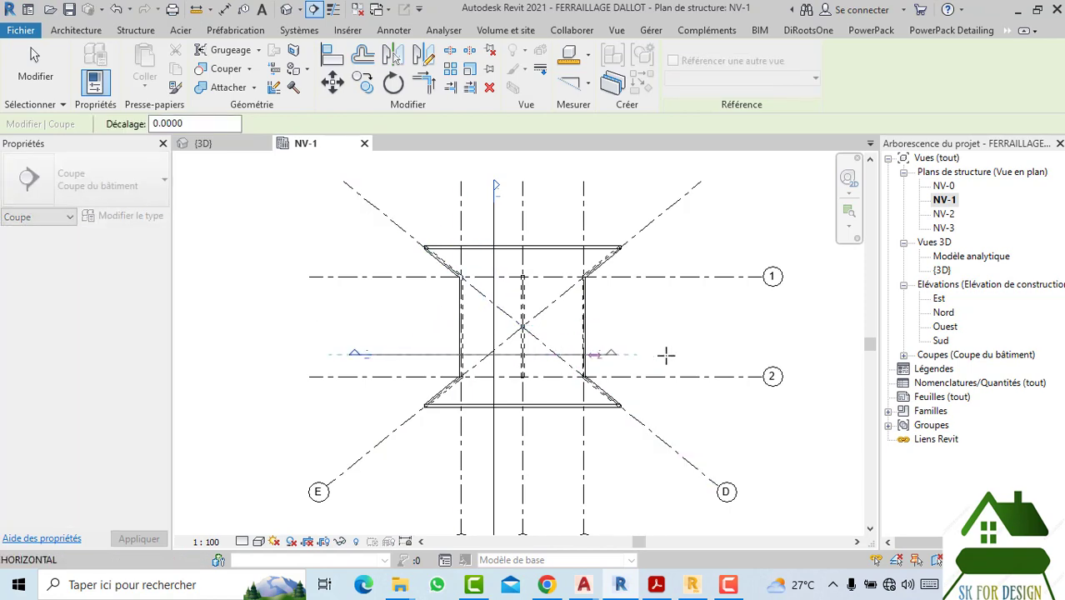
click(706, 354)
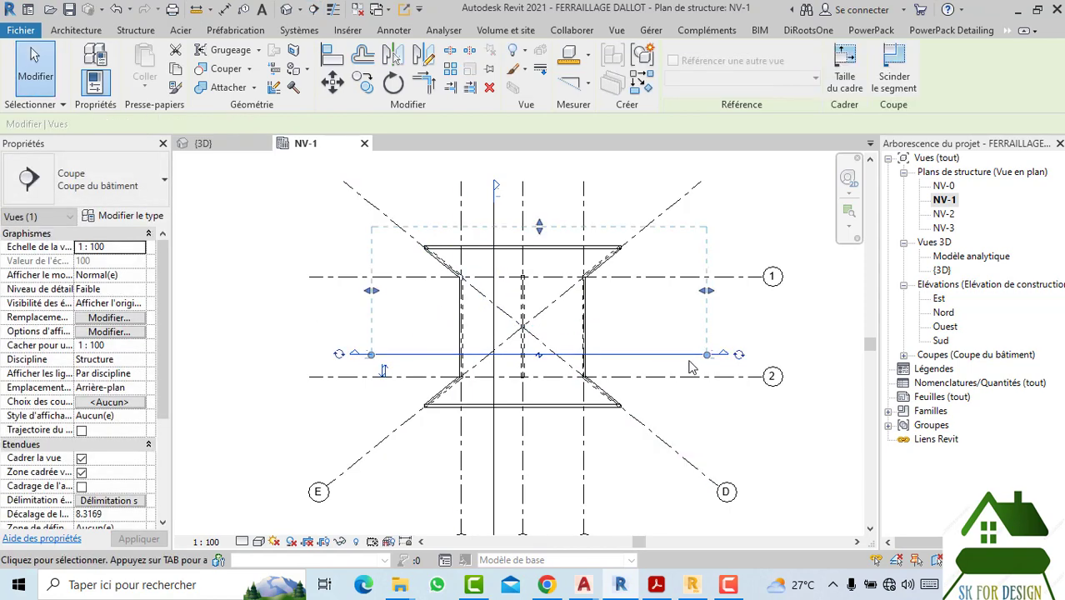
key(Escape)
Step: Shorten the new section from its start end and reduce its view depth
click(517, 355)
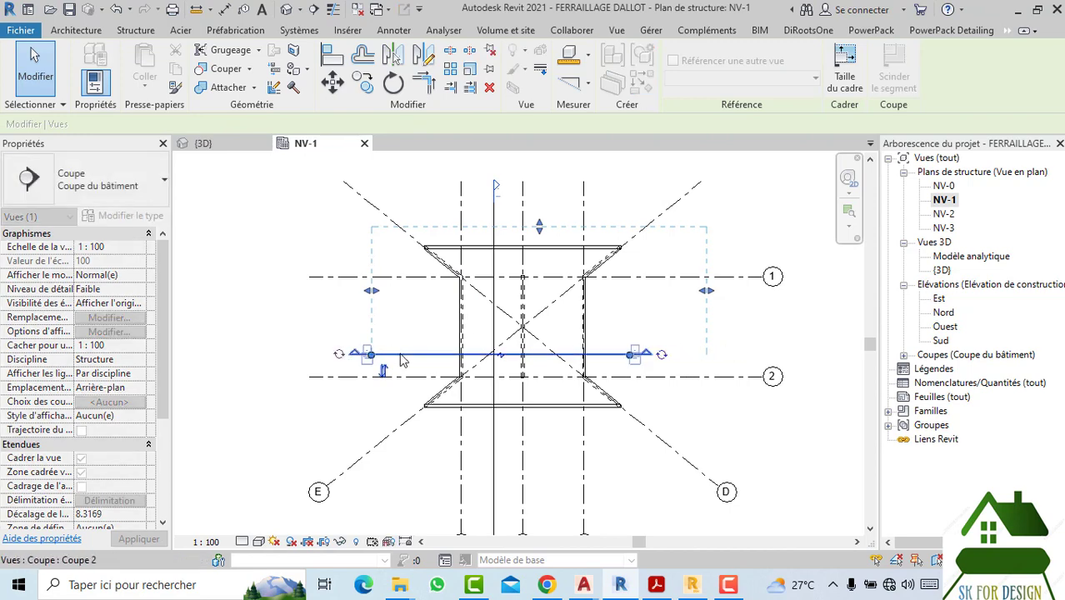
drag(373, 357, 411, 357)
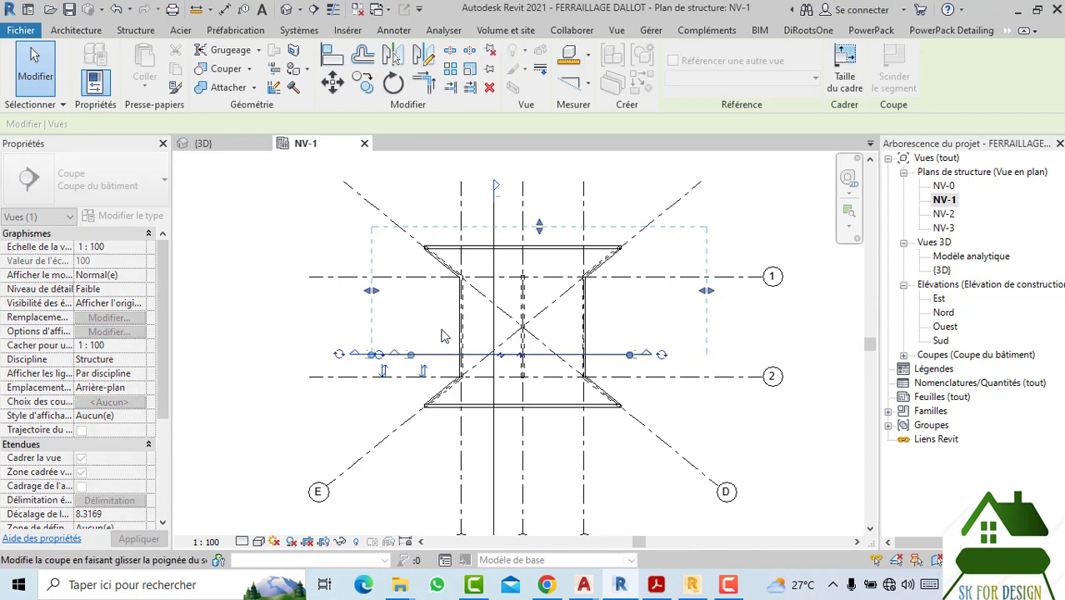
drag(543, 239, 539, 279)
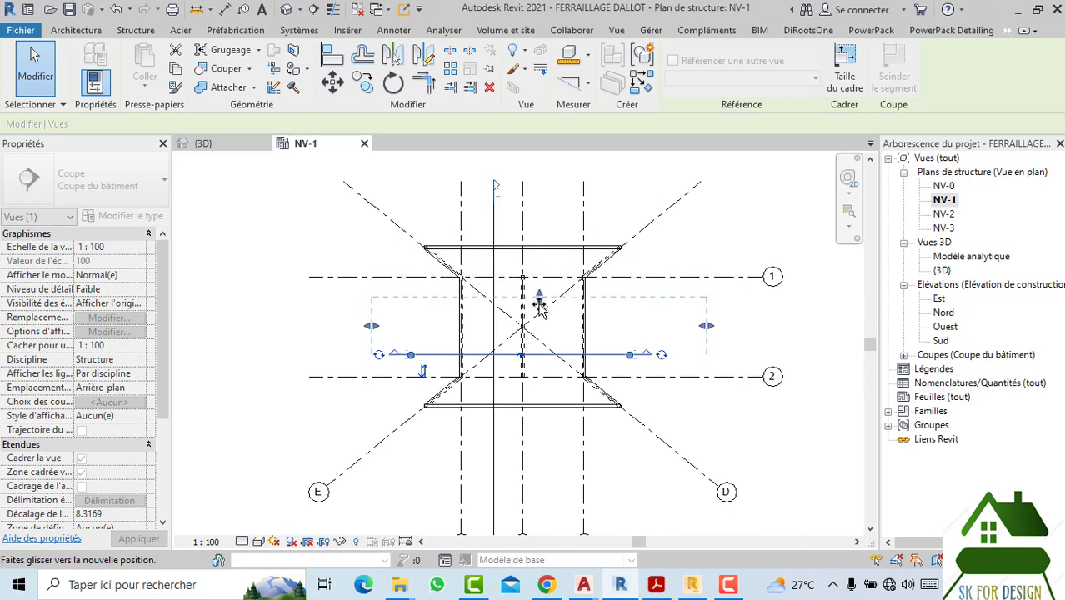
click(626, 324)
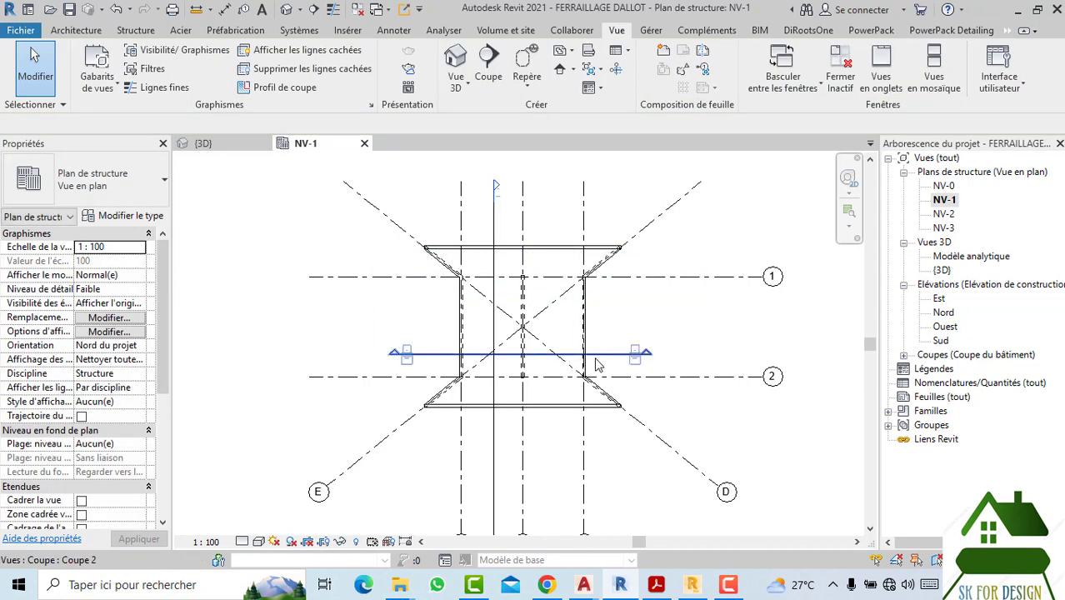
double_click(397, 353)
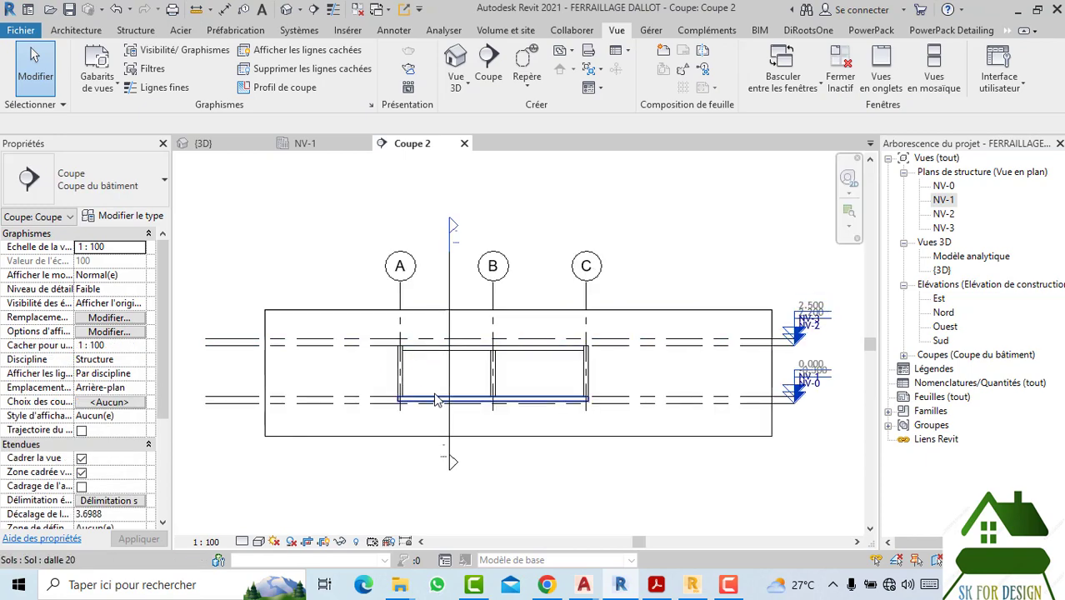
scroll(430, 450, up, 2)
scroll(388, 309, down, 4)
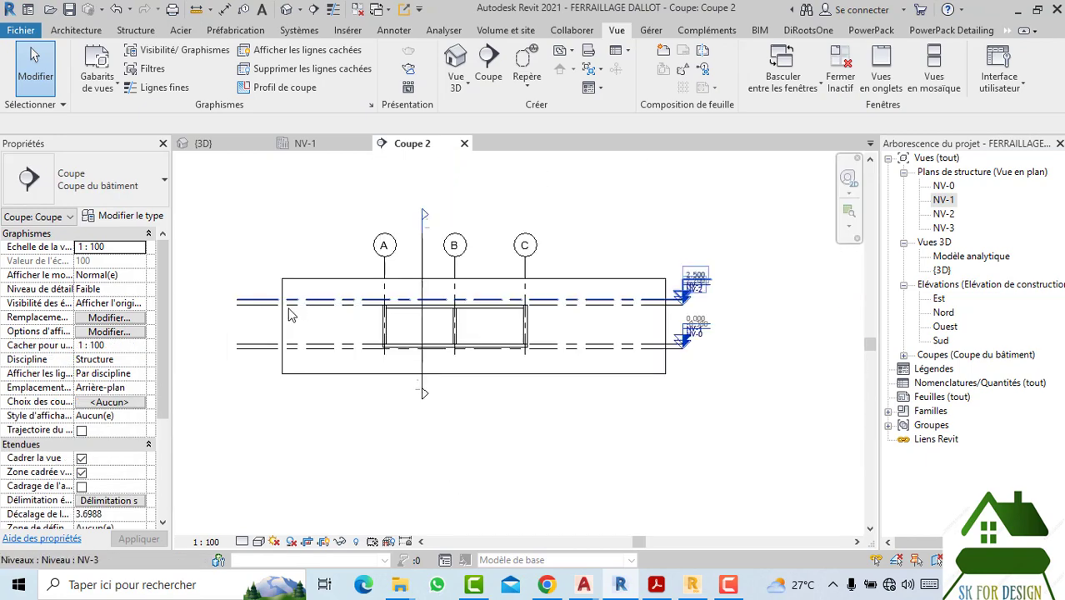
click(213, 547)
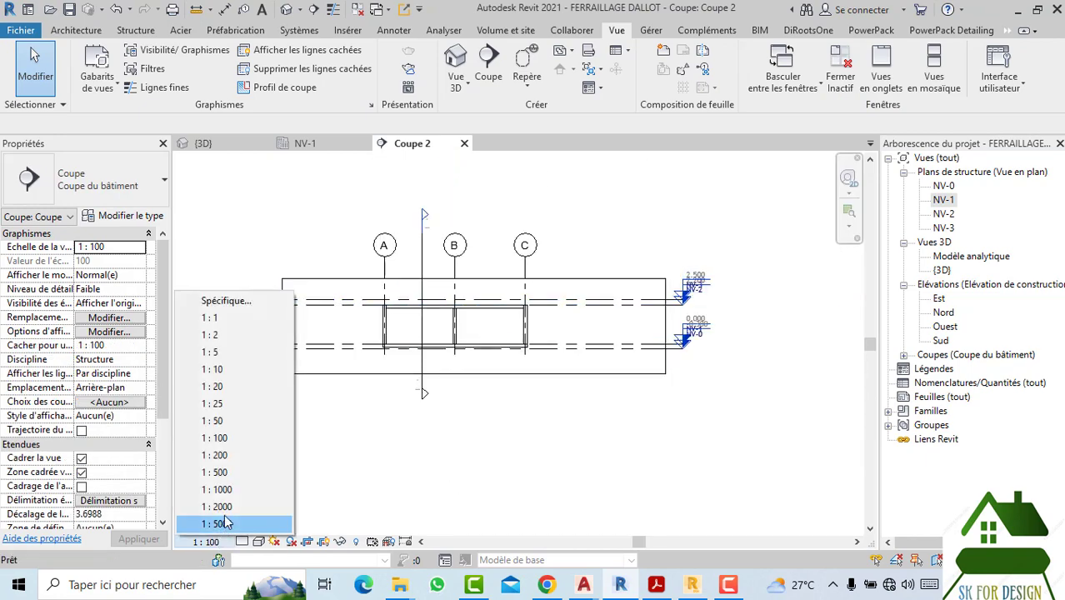
click(231, 427)
scroll(280, 341, up, 2)
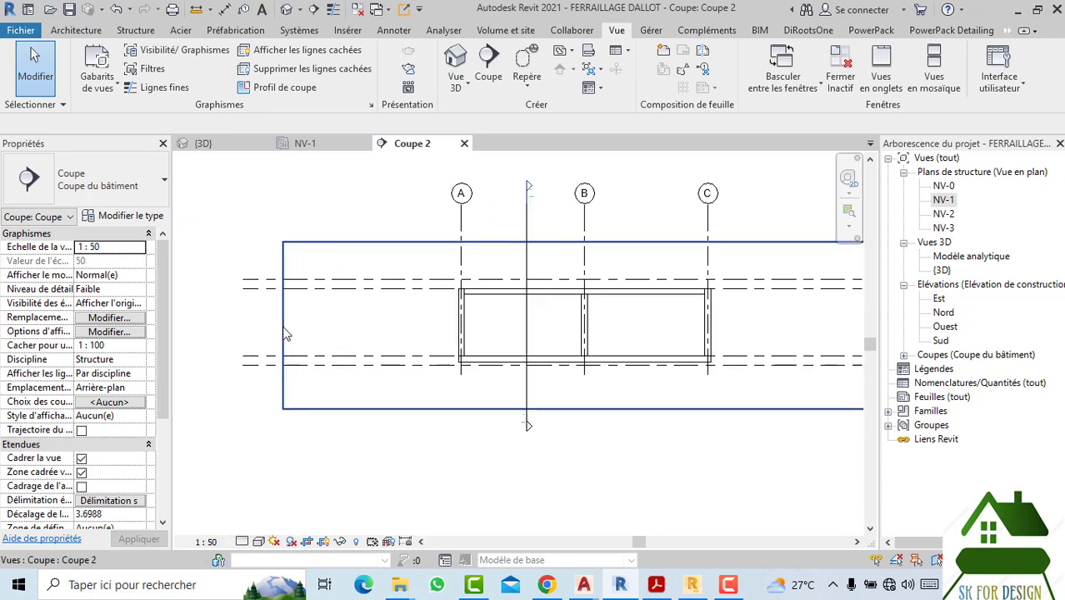
click(284, 327)
drag(282, 325, 379, 323)
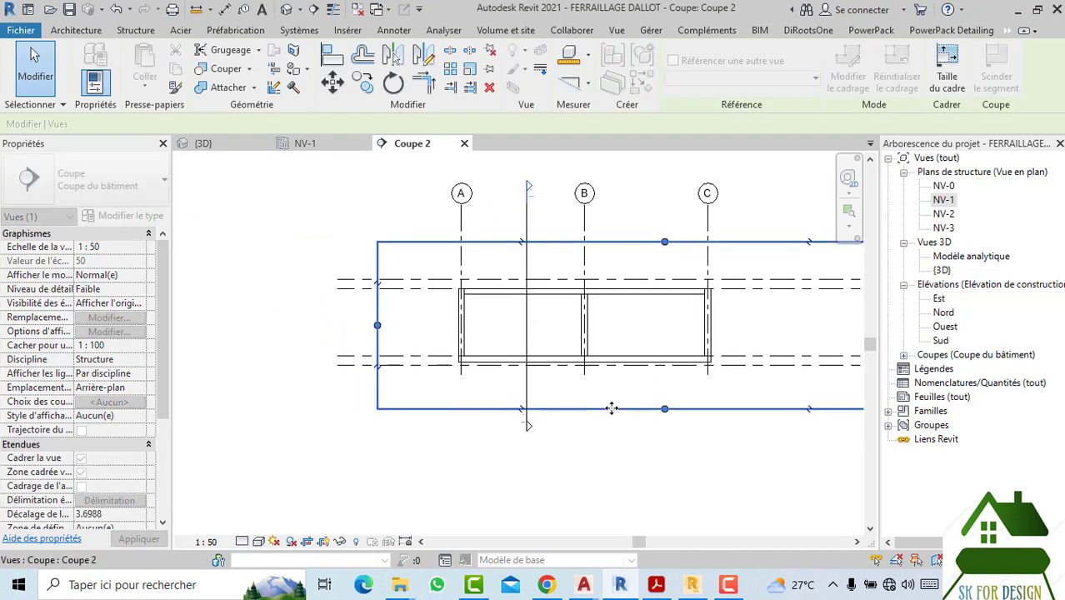
middle_drag(661, 396, 554, 409)
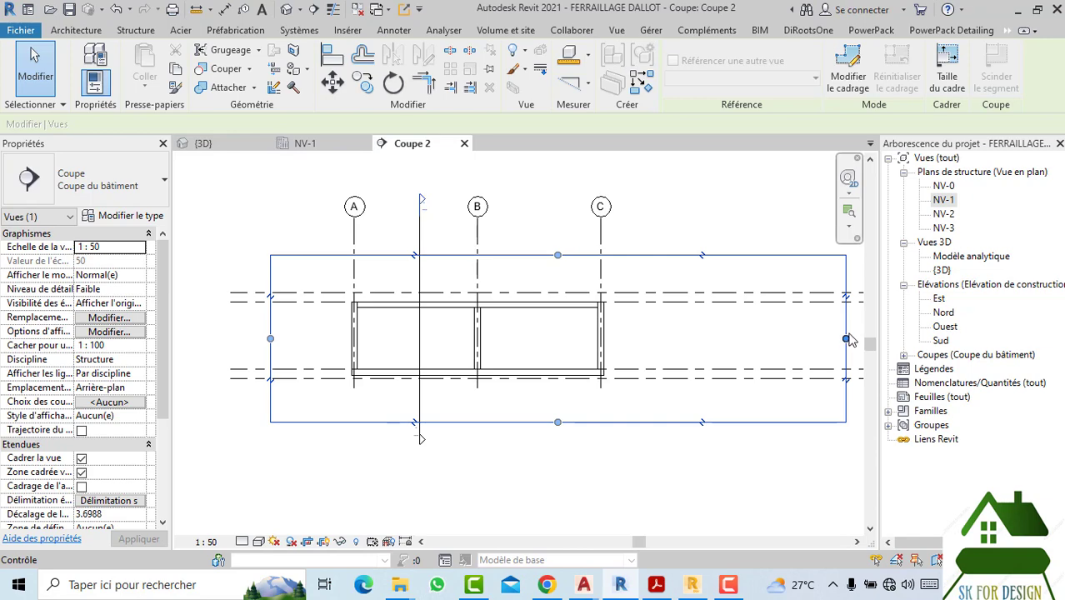
drag(848, 339, 669, 338)
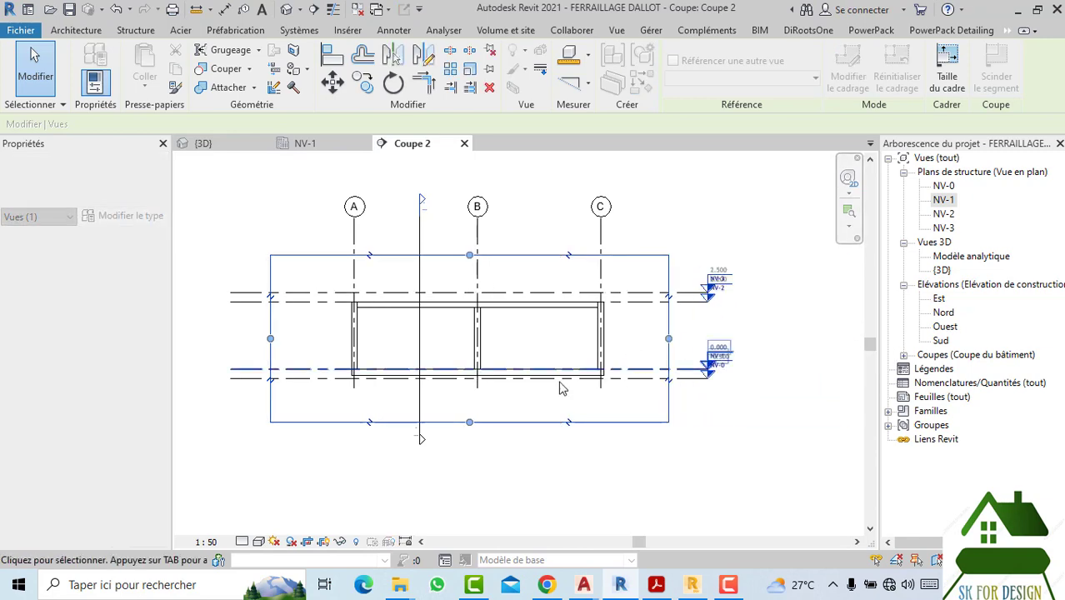
scroll(432, 352, up, 1)
scroll(431, 352, up, 1)
scroll(450, 333, up, 1)
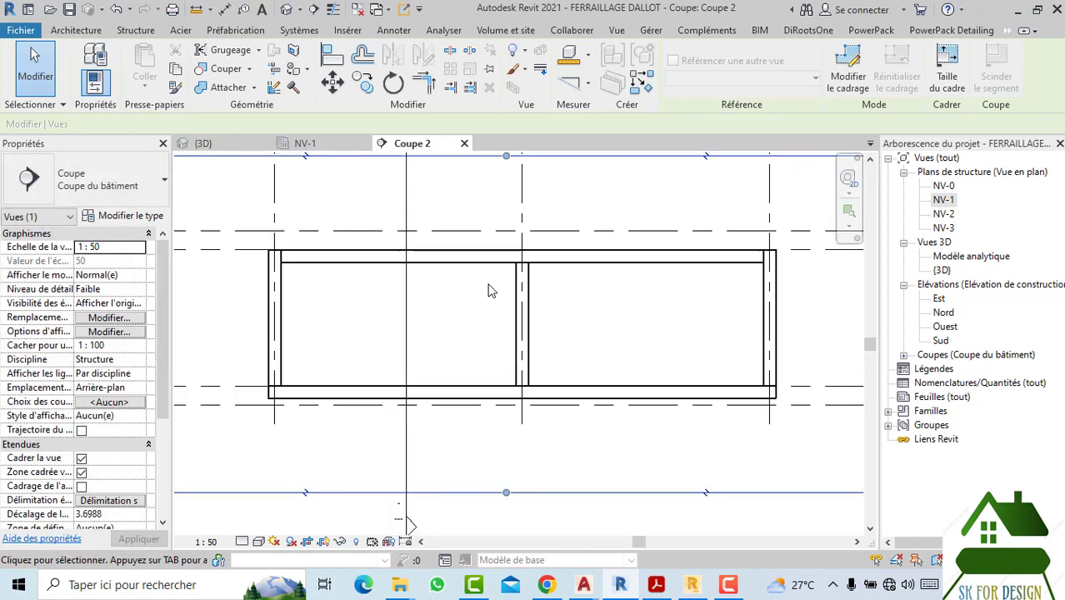
middle_drag(491, 290, 467, 338)
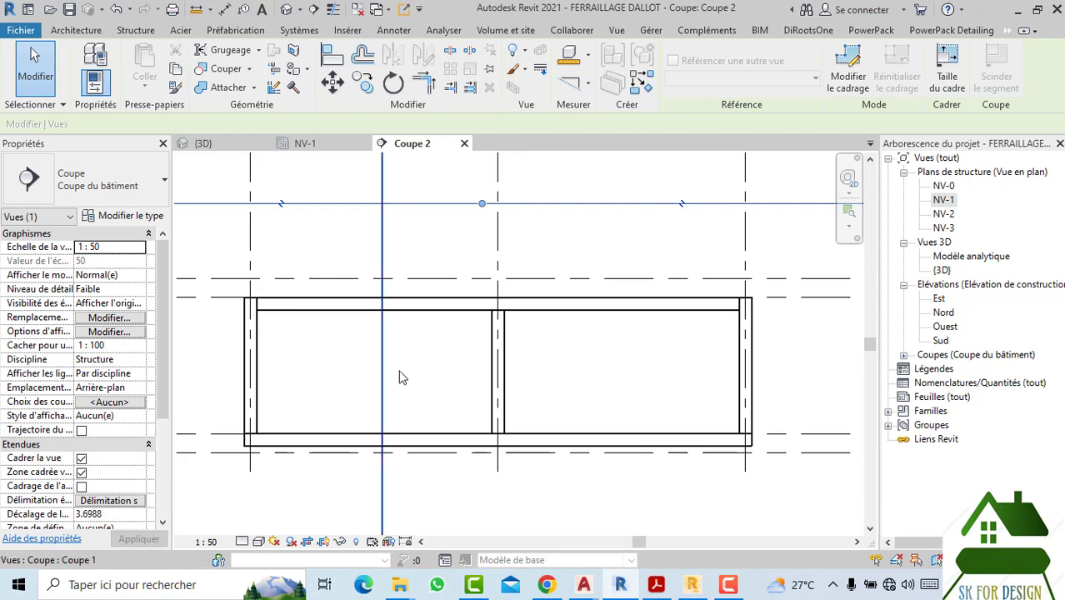
scroll(400, 378, down, 1)
middle_drag(430, 385, 458, 376)
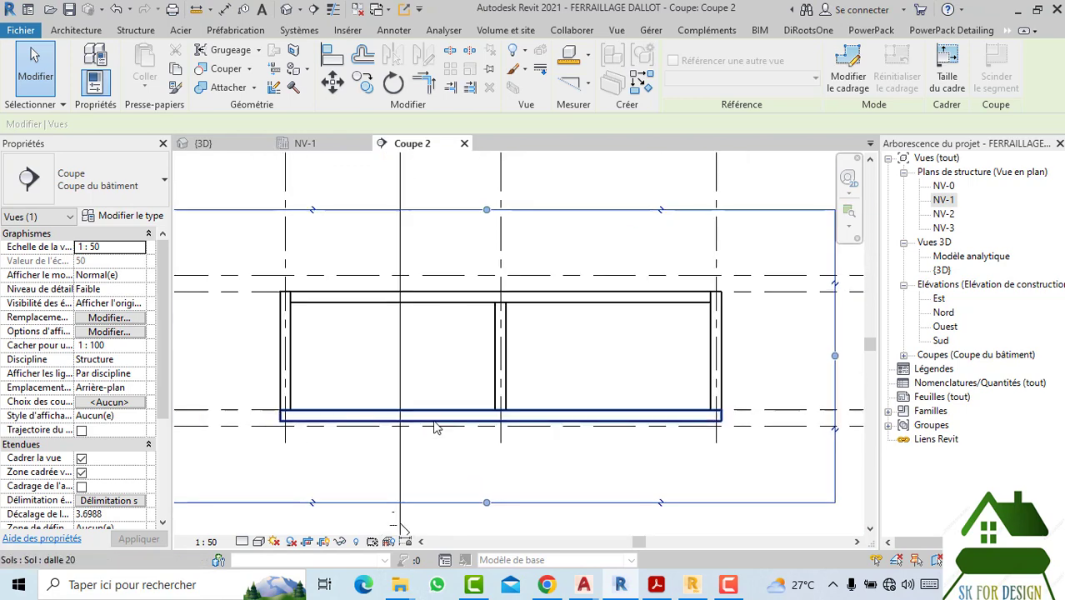
scroll(434, 426, up, 1)
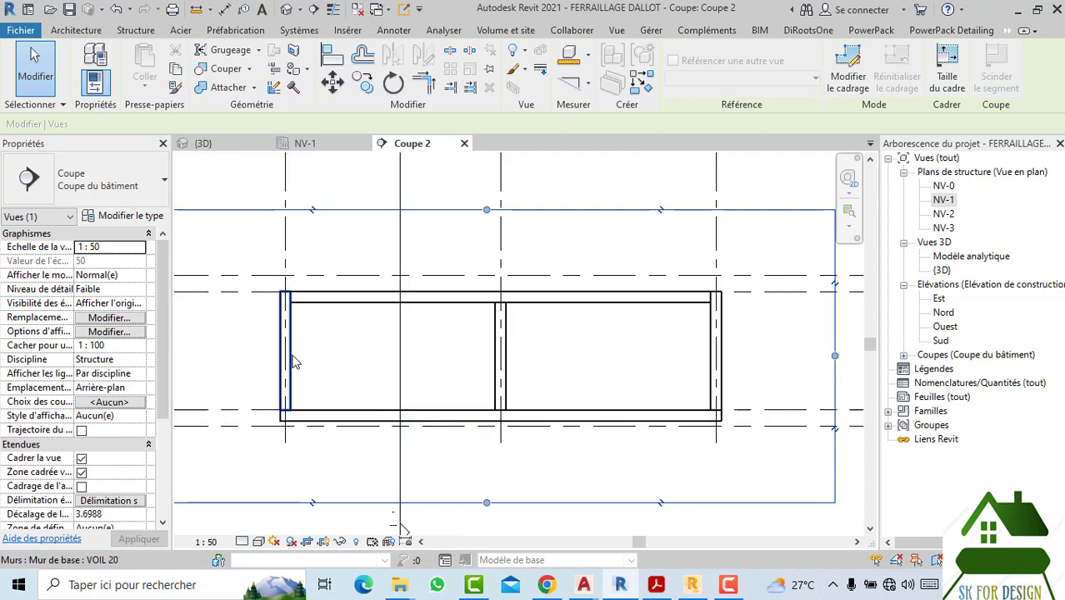
click(269, 323)
scroll(266, 309, up, 3)
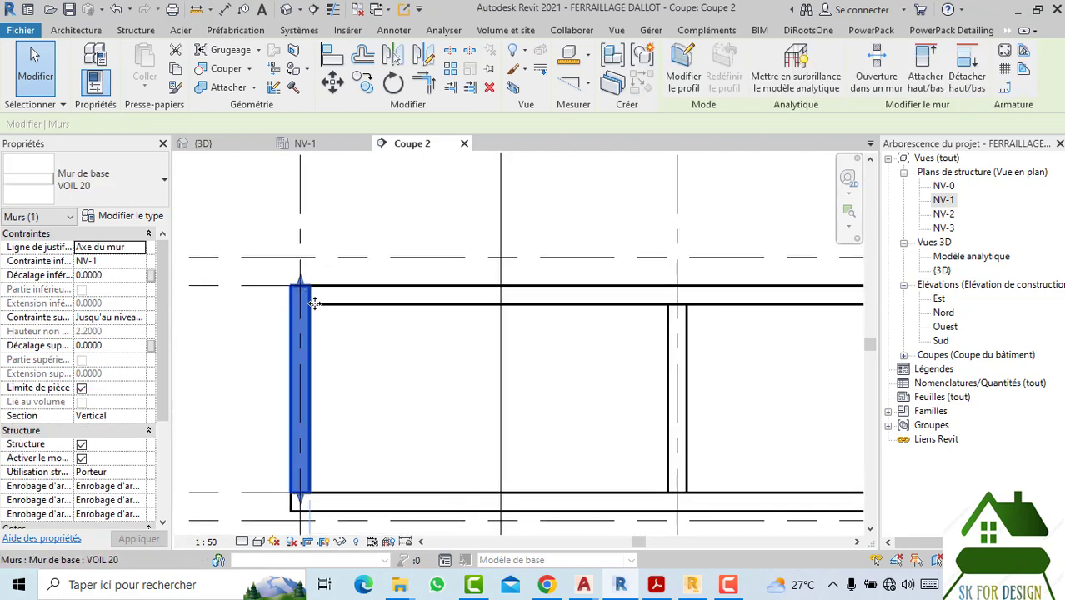
click(322, 327)
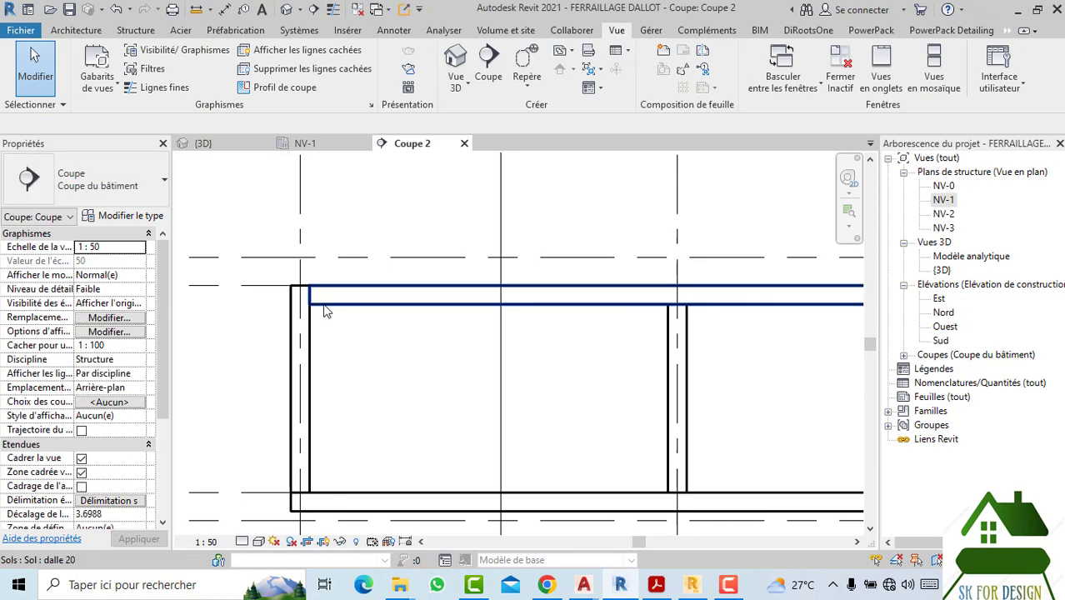
click(322, 310)
click(328, 344)
middle_drag(328, 345, 335, 352)
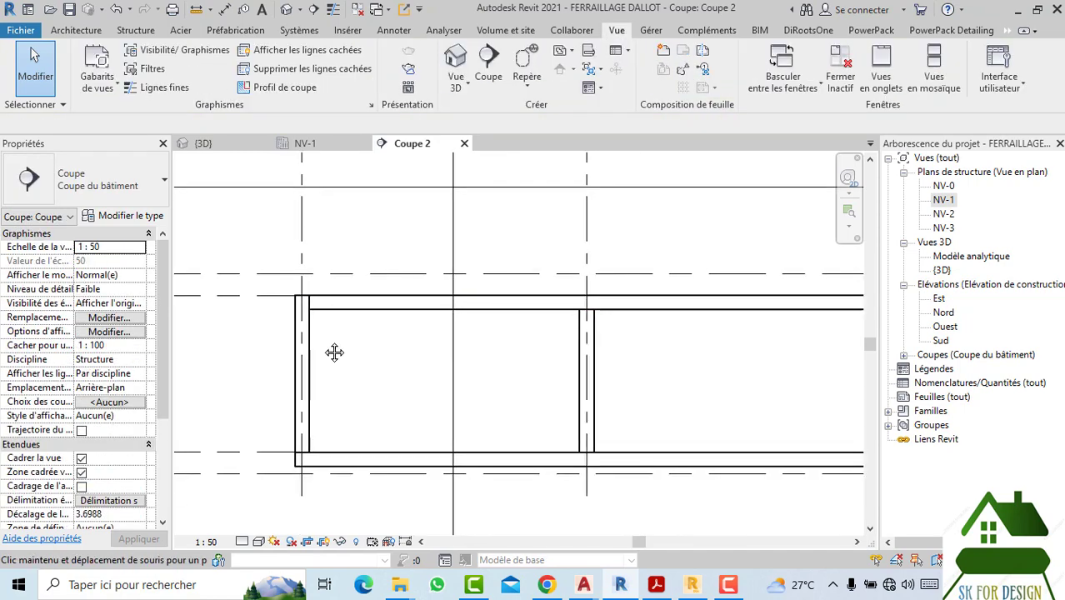
scroll(335, 352, down, 2)
scroll(285, 335, down, 1)
click(286, 323)
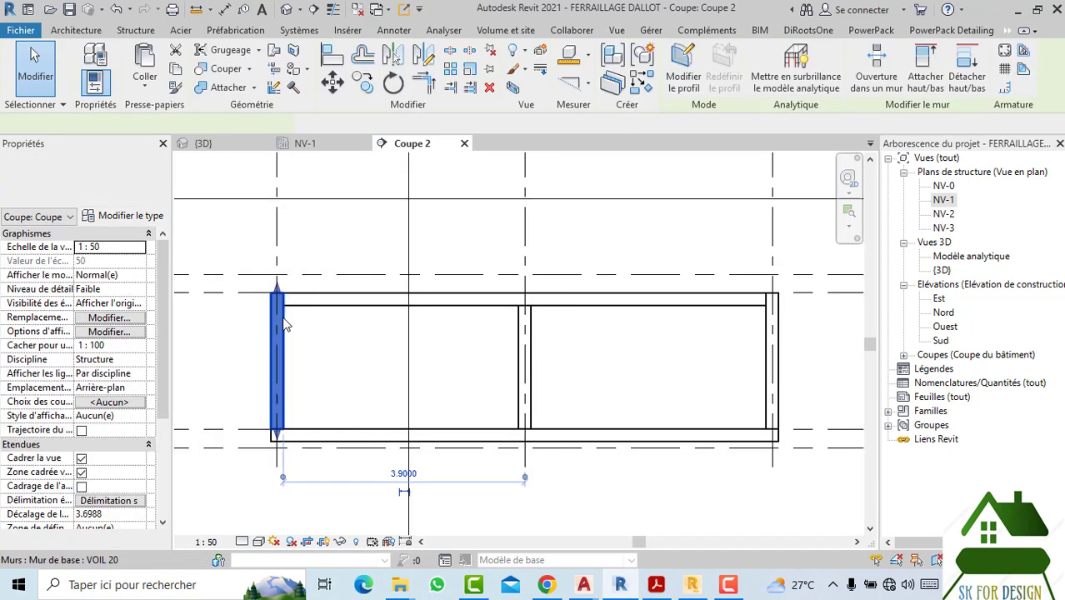
click(294, 325)
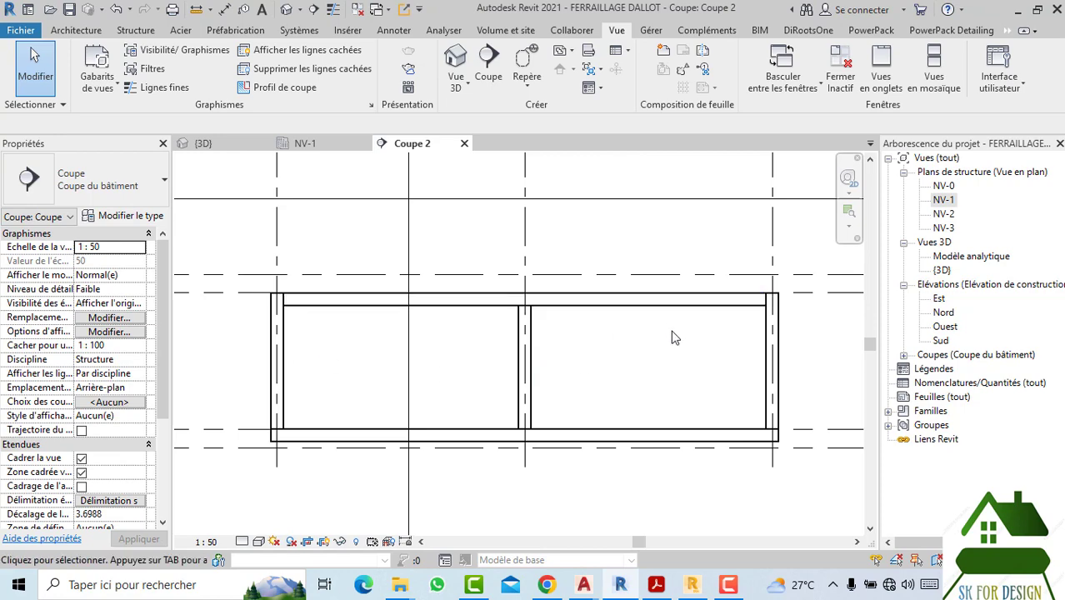
middle_drag(675, 493, 686, 442)
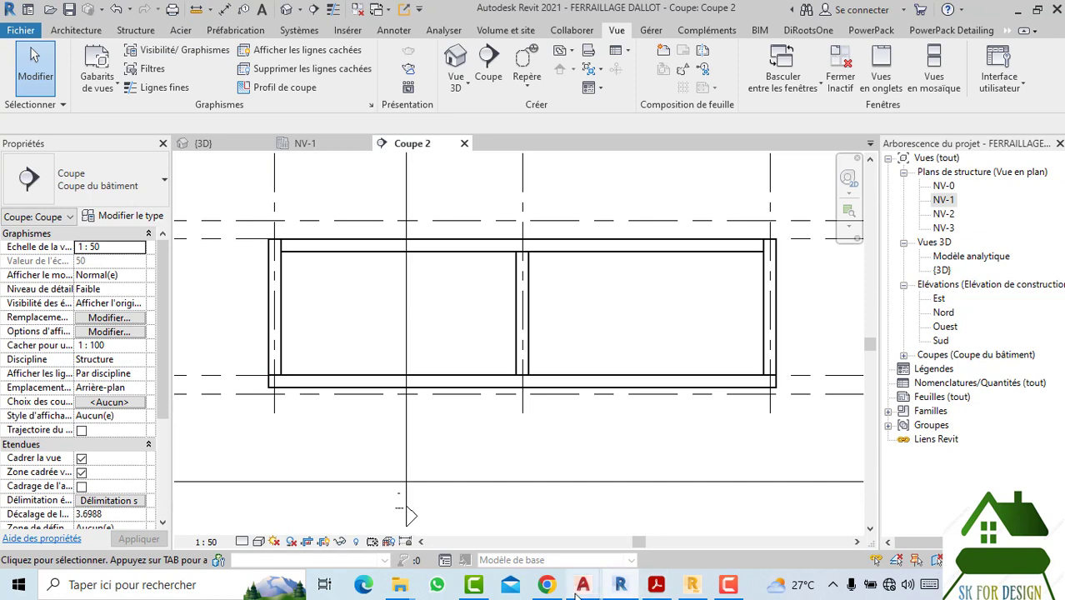
mouse_move(582, 585)
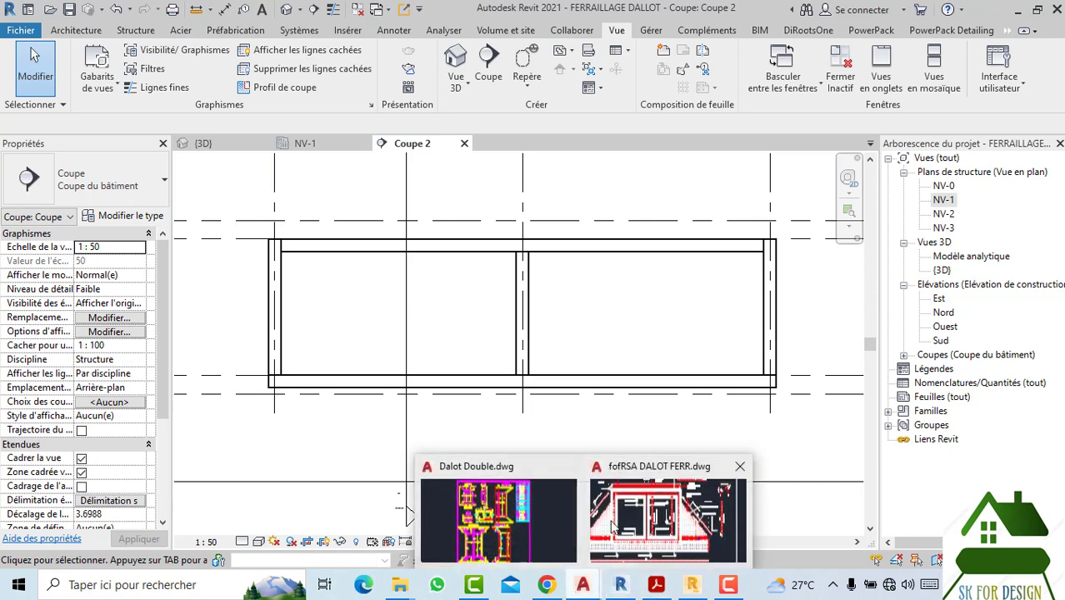
Step: Switch to fofRSA DALOT FERR.dwg and zoom around the COUPE TRANSVERSALE a-a reinforcement section
click(667, 519)
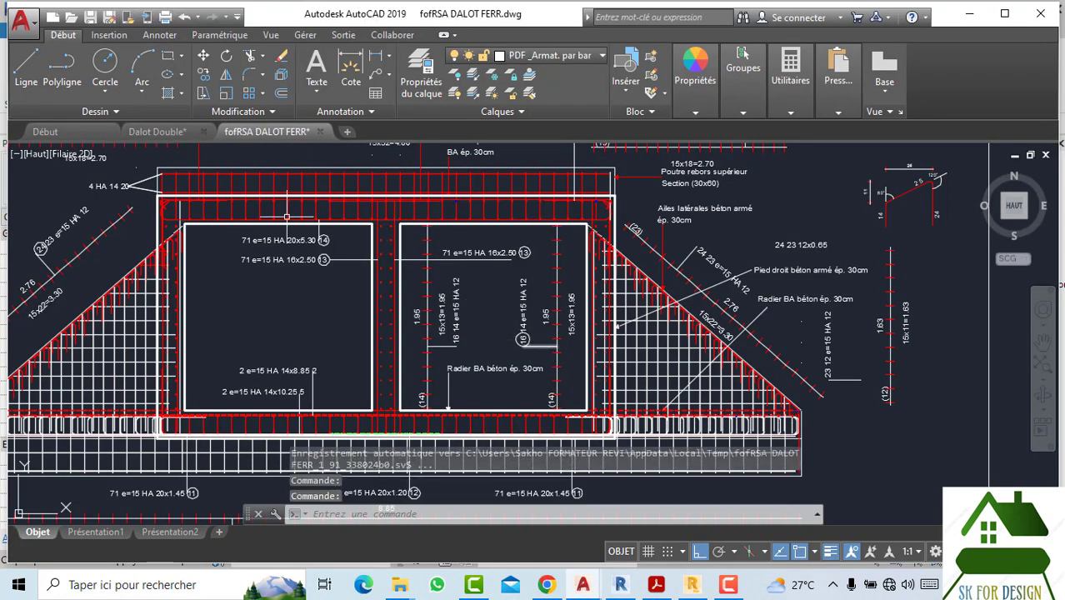
scroll(286, 217, up, 3)
scroll(151, 253, down, 2)
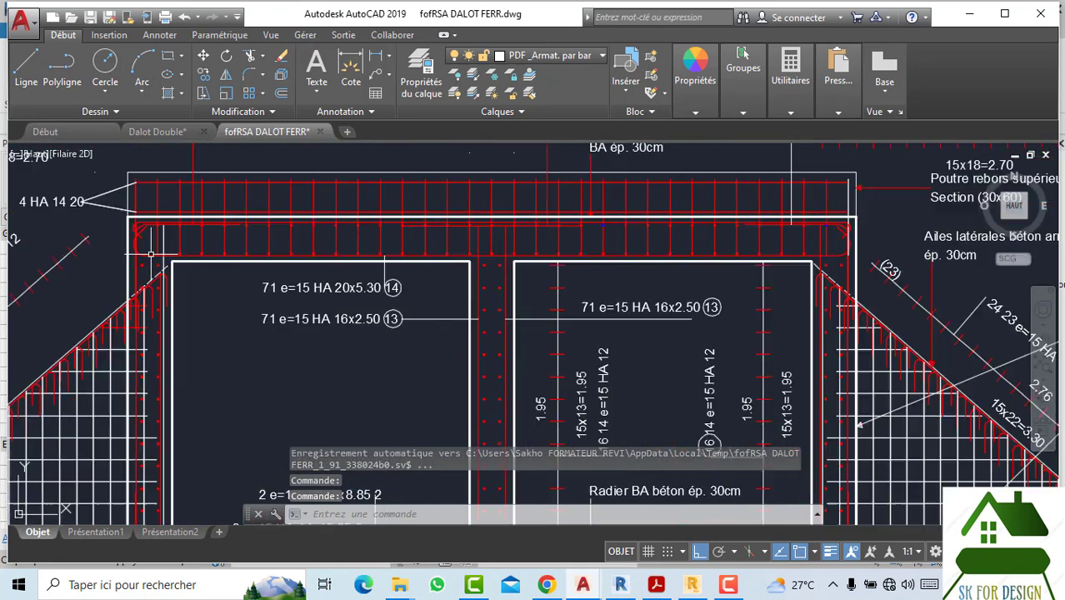
scroll(150, 253, down, 2)
scroll(134, 249, down, 2)
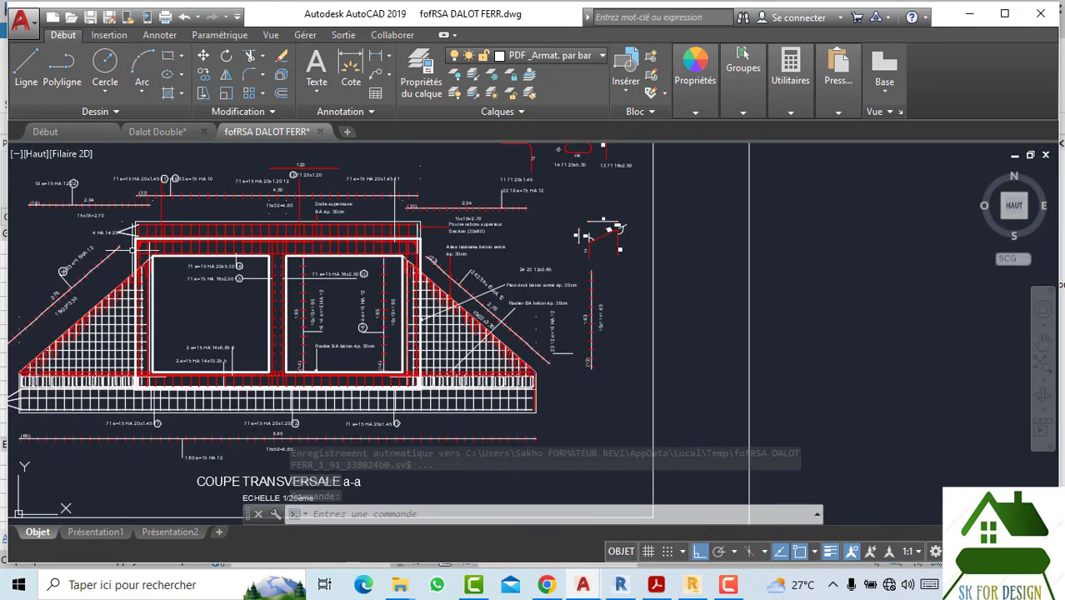
scroll(138, 247, up, 4)
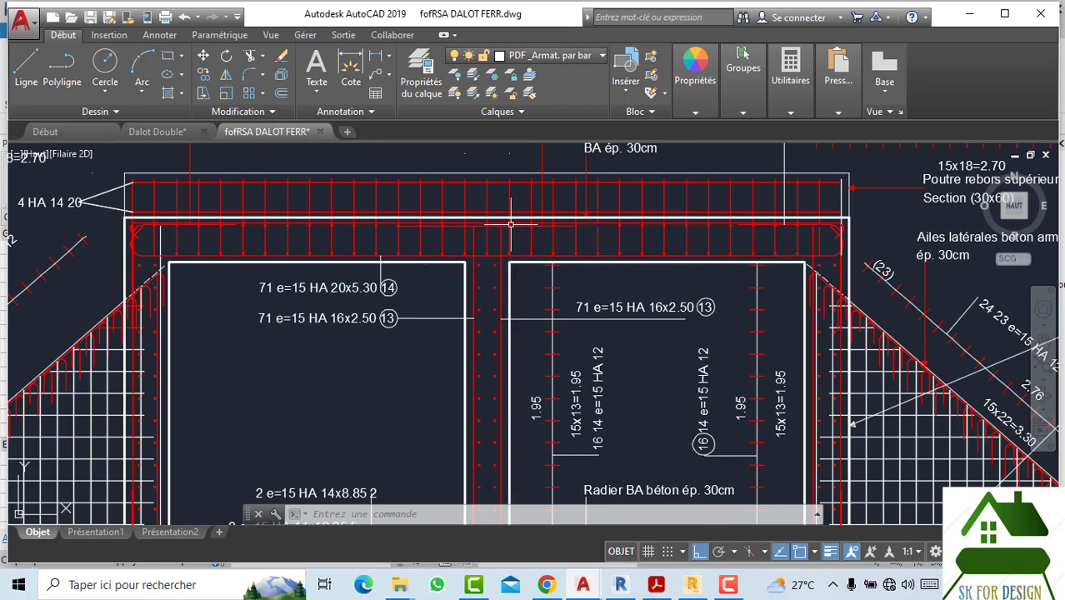
scroll(435, 231, up, 3)
scroll(435, 231, up, 1)
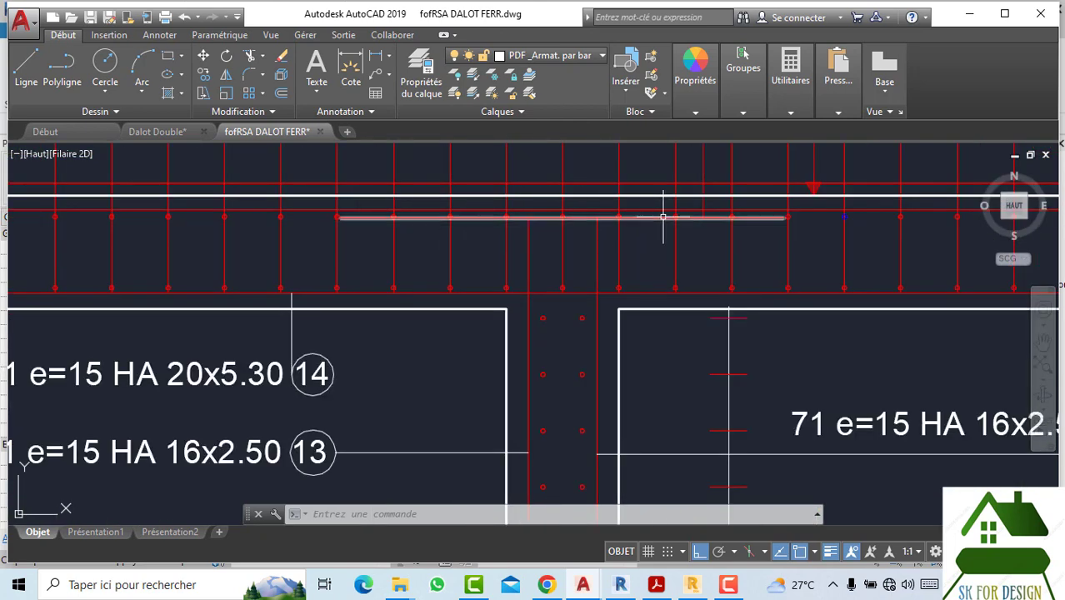
scroll(659, 215, down, 6)
scroll(771, 241, up, 2)
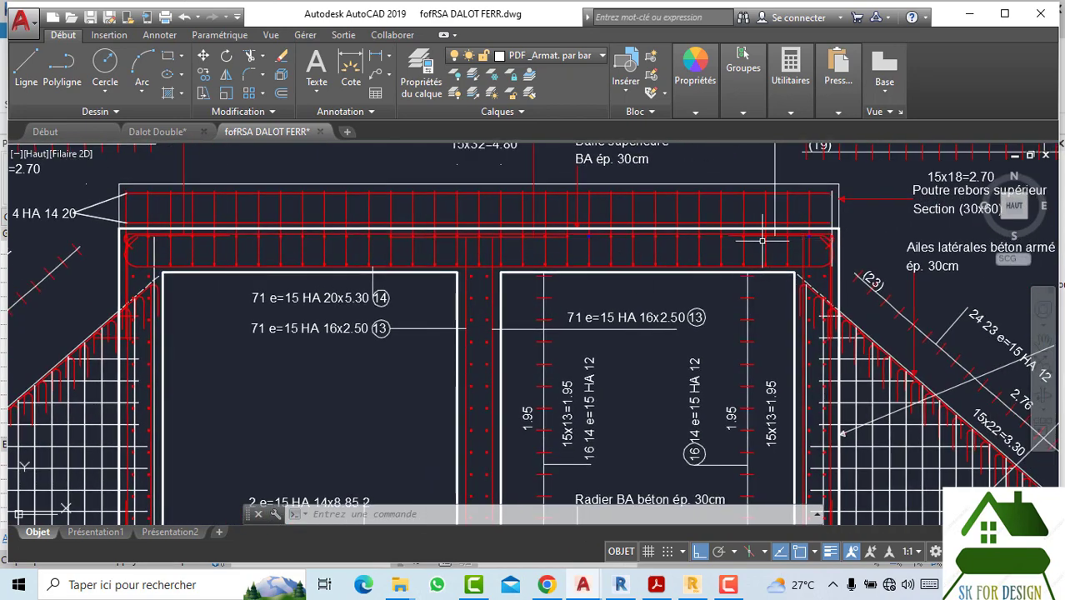
scroll(120, 260, up, 3)
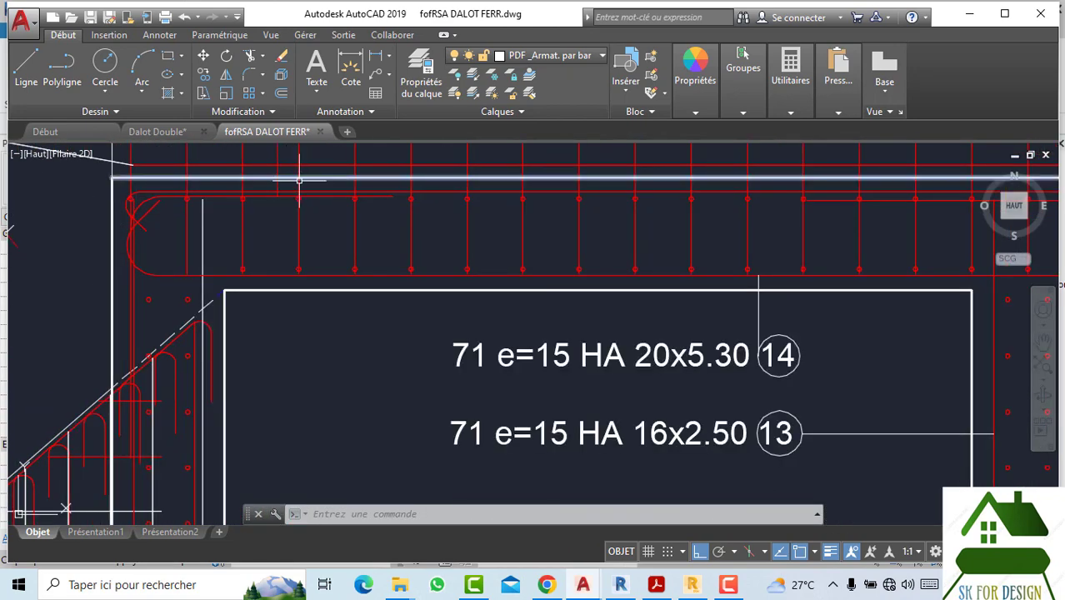
scroll(304, 326, down, 1)
scroll(336, 316, down, 4)
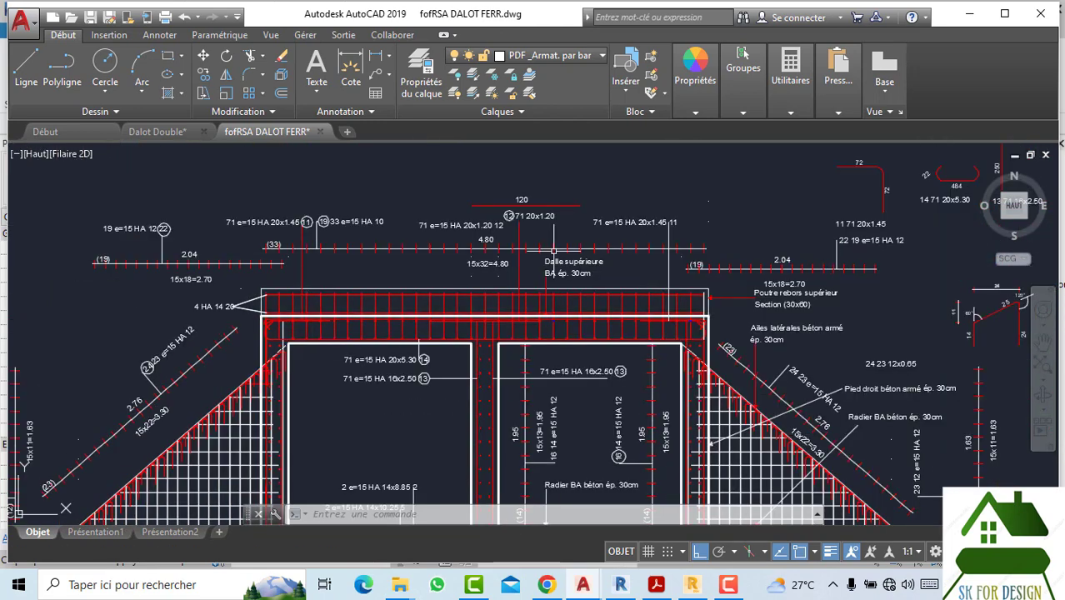
scroll(656, 212, up, 3)
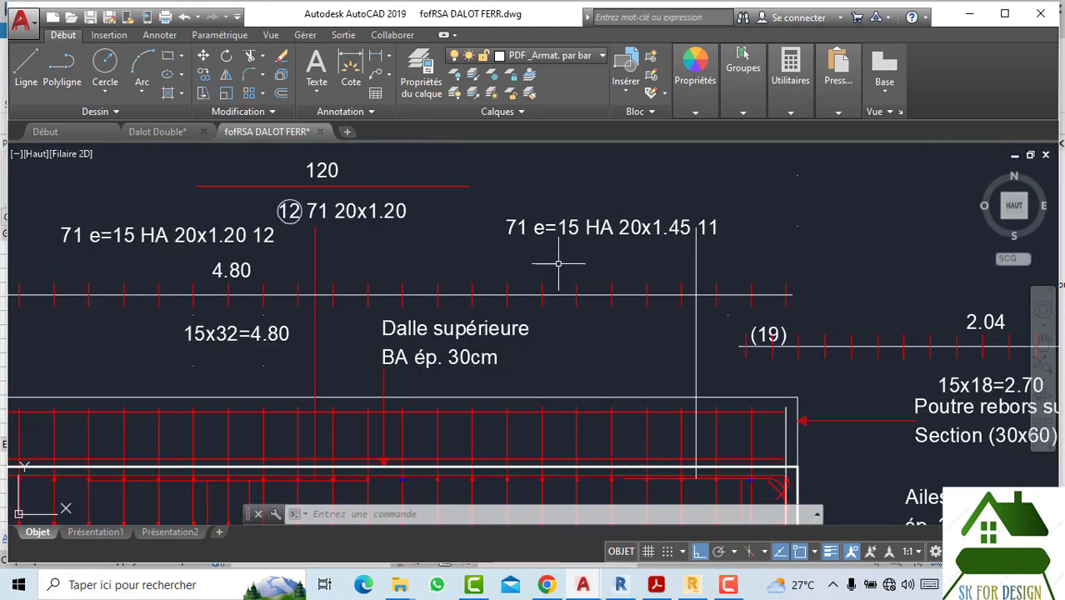
scroll(638, 212, down, 2)
middle_drag(653, 266, 679, 260)
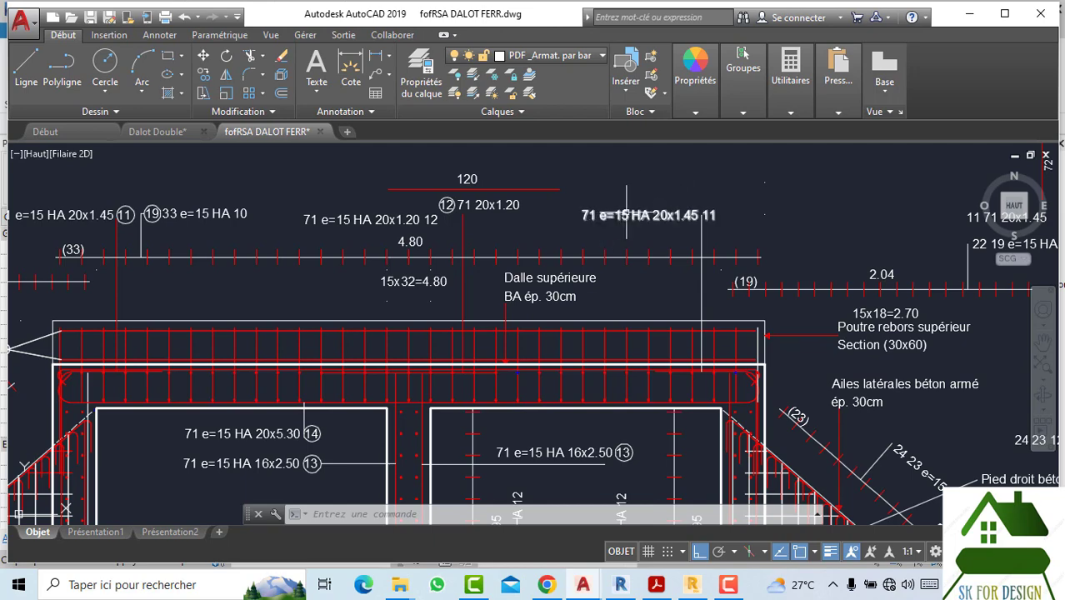
scroll(598, 313, down, 4)
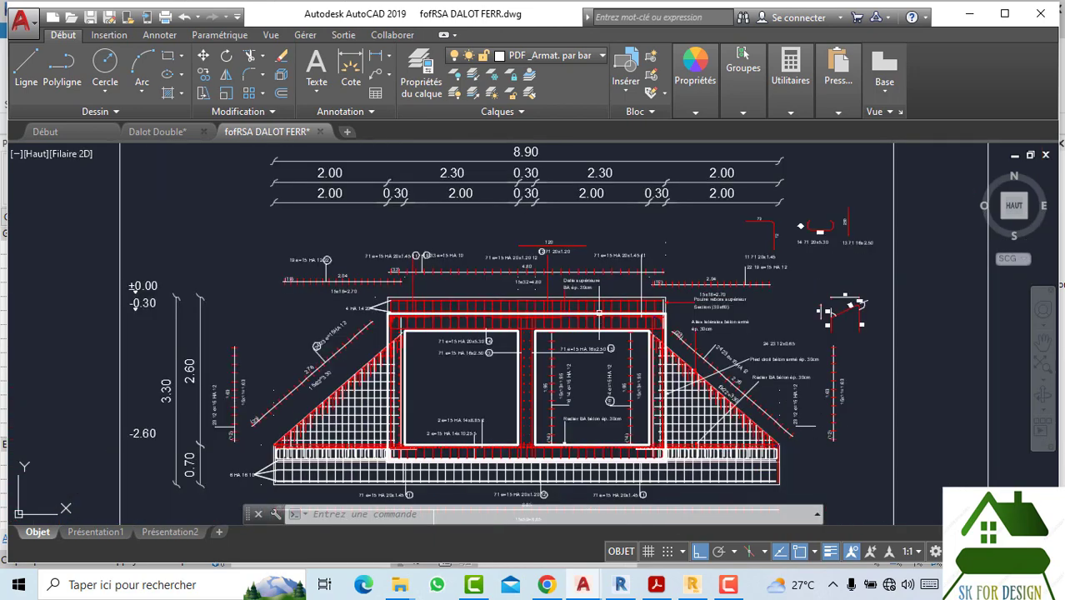
Step: Briefly compare against the Revit section view
click(615, 590)
scroll(340, 240, up, 1)
scroll(324, 279, up, 1)
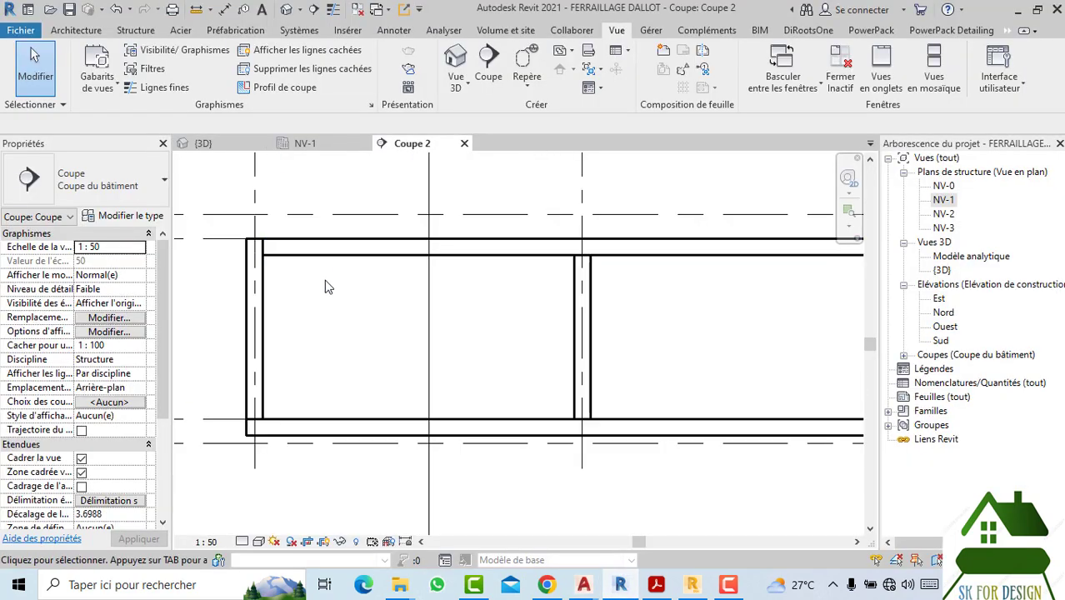
scroll(324, 279, down, 2)
Step: Return to the AutoCAD reinforcement drawing and zoom in on the cross-section
click(583, 585)
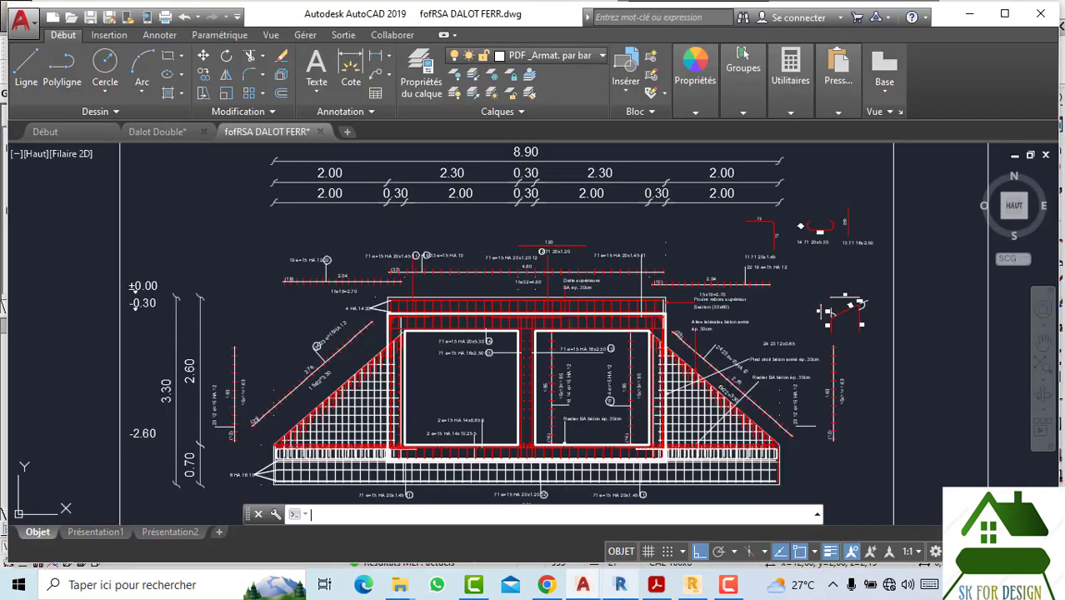
scroll(429, 331, up, 4)
scroll(553, 352, up, 2)
scroll(552, 351, down, 1)
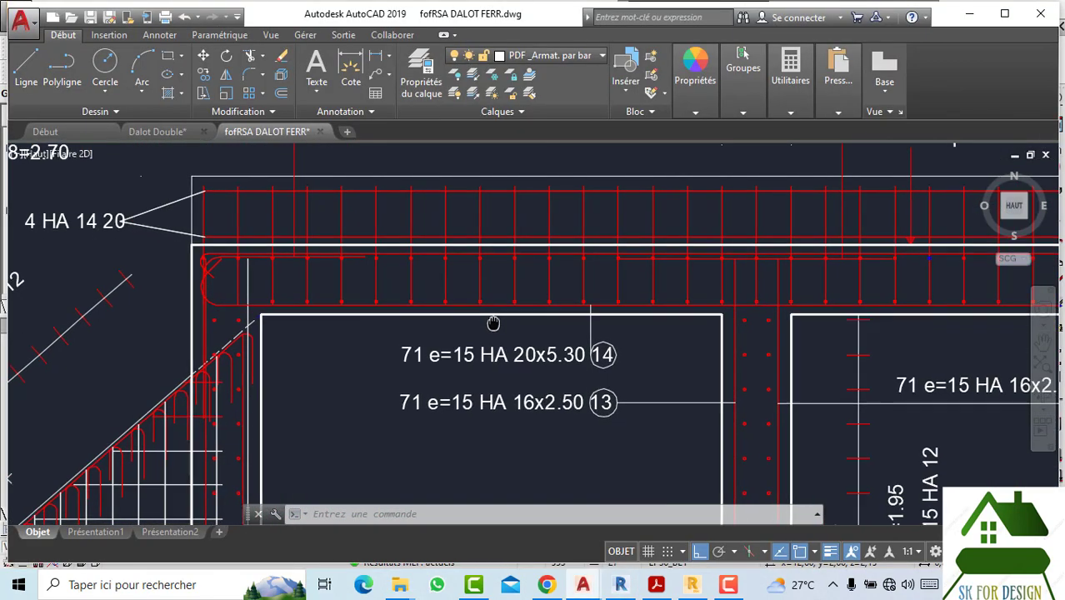
scroll(500, 325, down, 2)
scroll(509, 375, down, 2)
scroll(519, 421, up, 1)
Step: Pan to the ELEVATION AVANT drawing and frame it with its title visible
scroll(519, 421, down, 3)
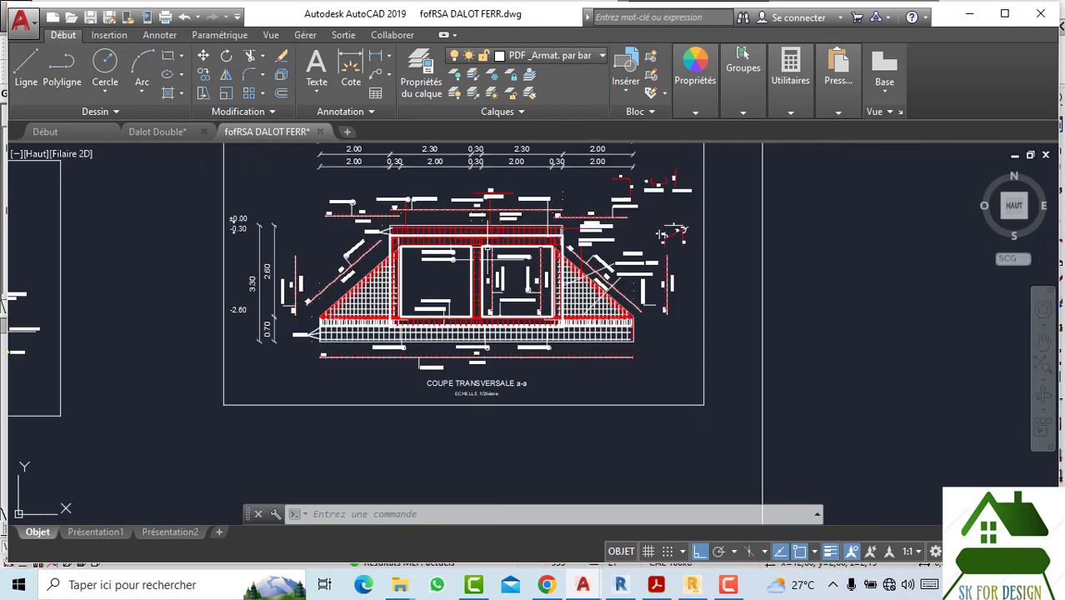
middle_drag(467, 167, 562, 488)
middle_drag(546, 225, 550, 312)
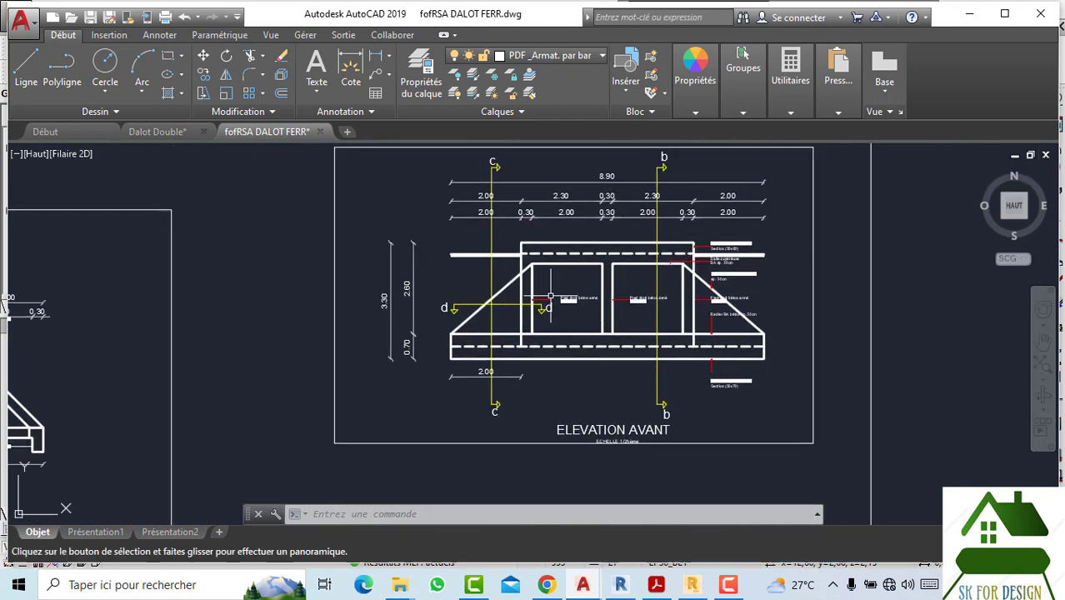
scroll(653, 245, up, 4)
middle_drag(787, 253, 716, 190)
middle_drag(673, 265, 685, 245)
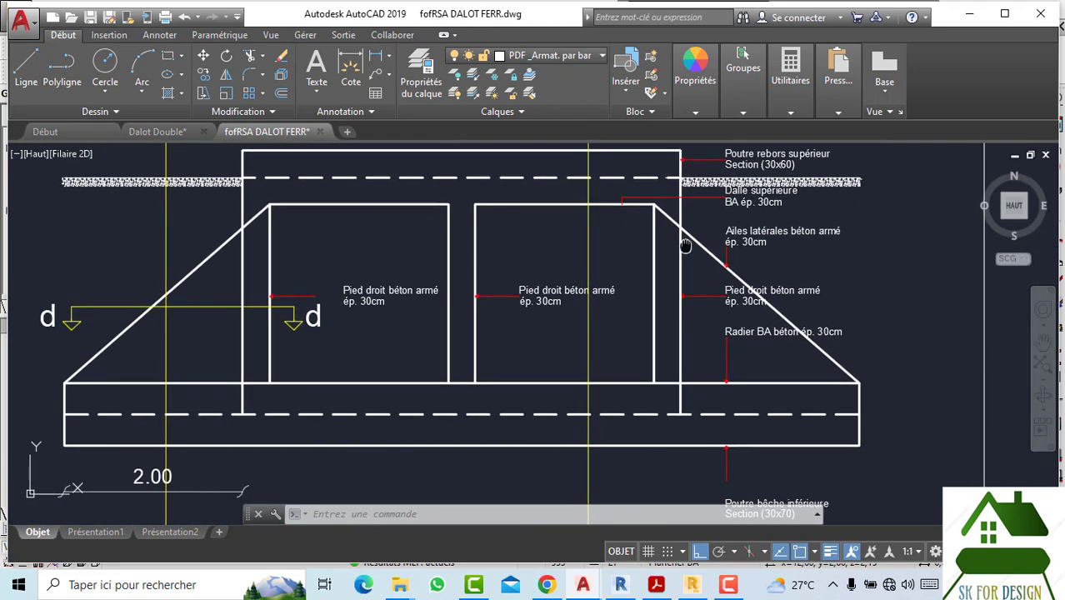
scroll(628, 251, down, 2)
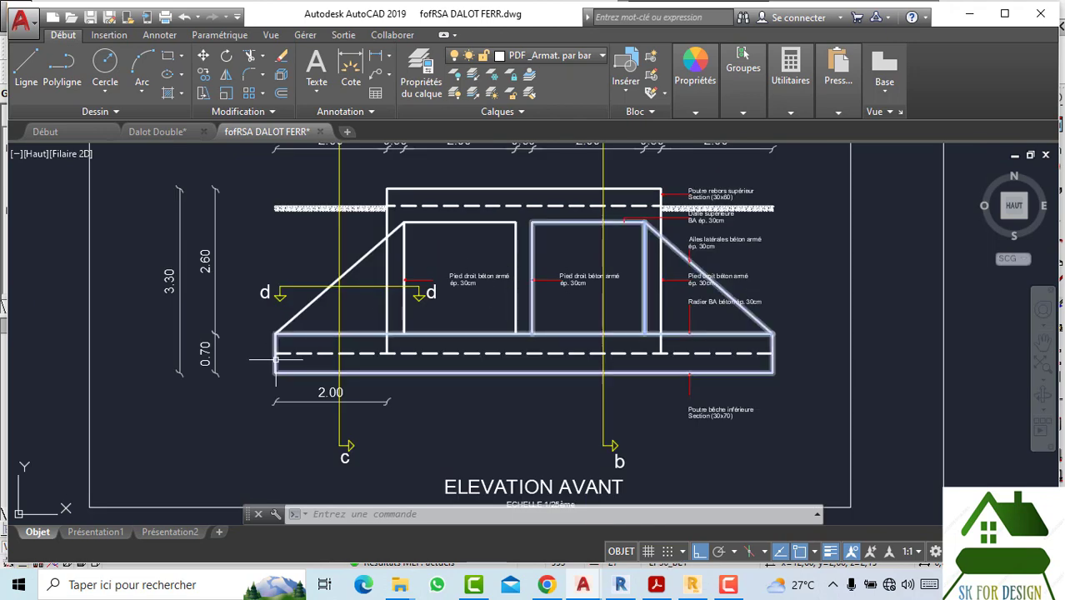
middle_drag(235, 264, 239, 326)
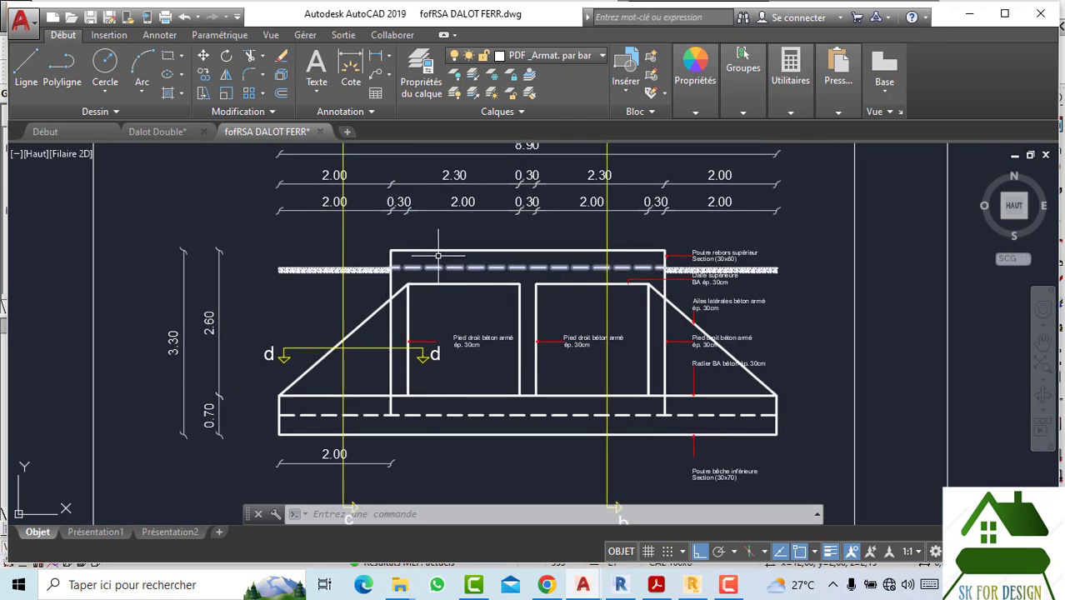
Step: Zoom in on the left end of the ELEVATION LATERALE drawing
scroll(341, 299, down, 5)
scroll(250, 317, down, 1)
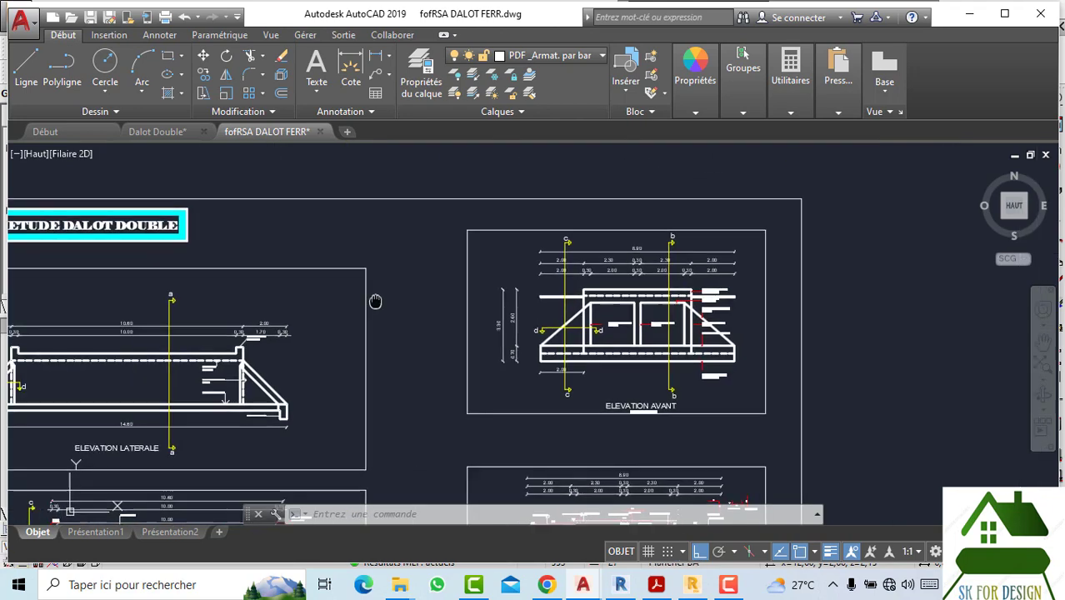
scroll(191, 336, up, 1)
scroll(245, 335, up, 5)
scroll(275, 250, up, 2)
middle_drag(222, 262, 282, 222)
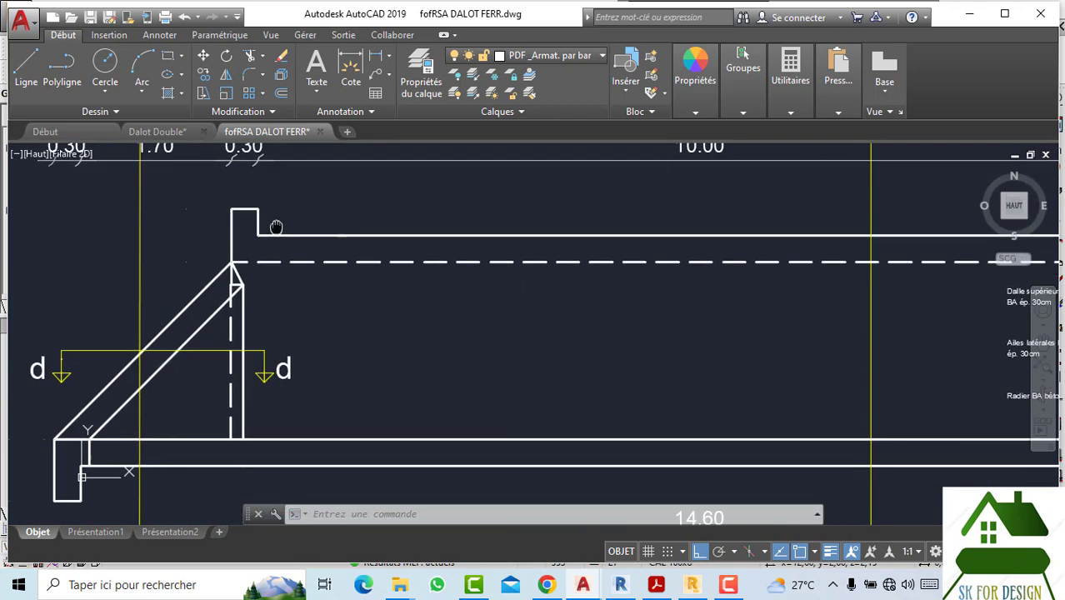
scroll(282, 222, down, 2)
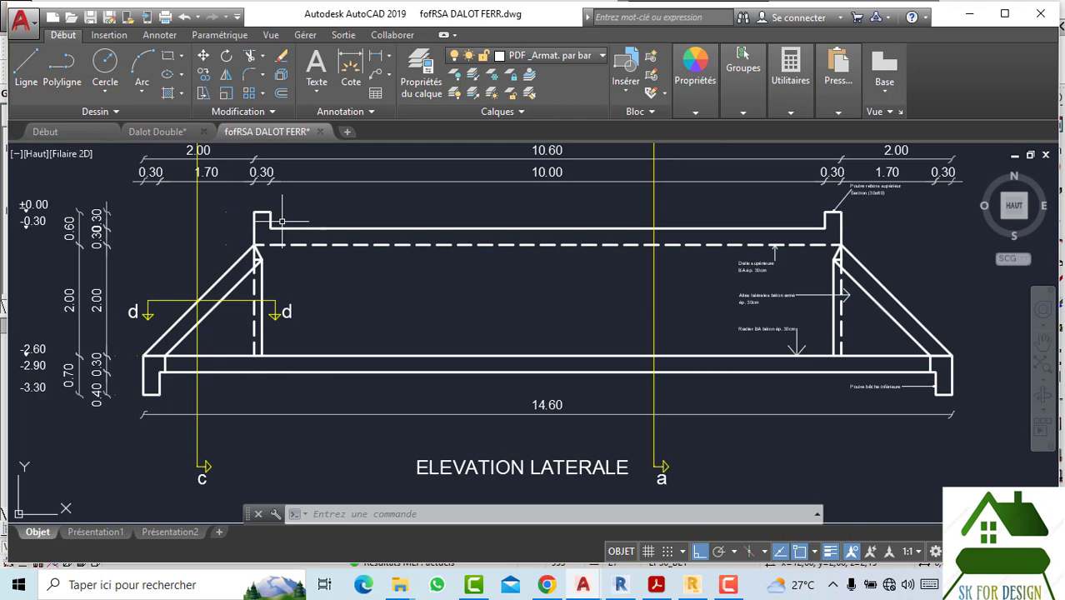
scroll(302, 214, up, 2)
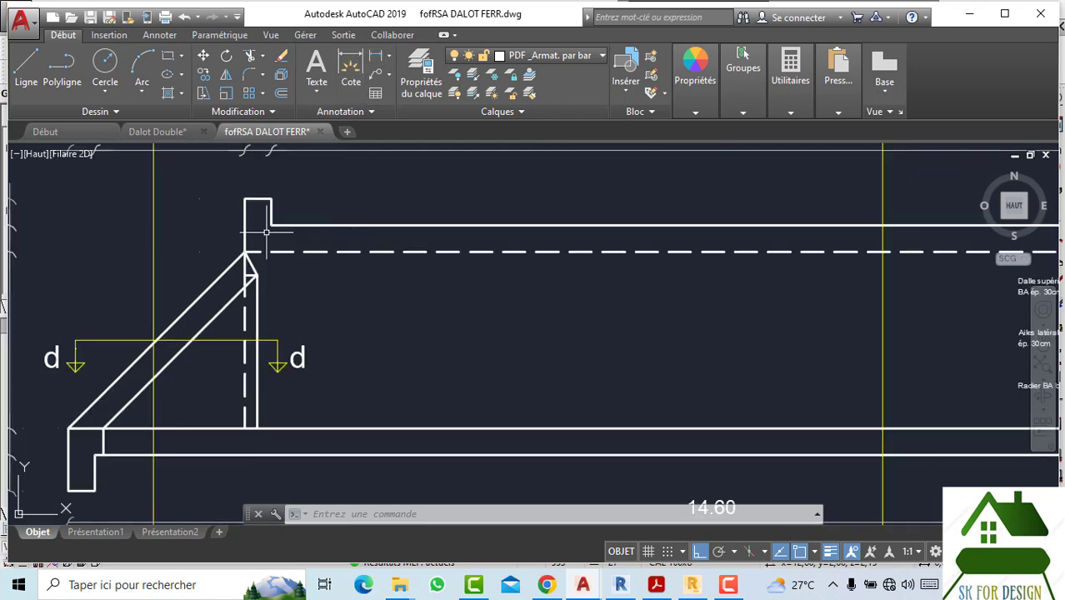
scroll(302, 214, up, 3)
Step: Try dimensioning from the elevation's upstand and slab corners, cancelling each attempt
click(351, 70)
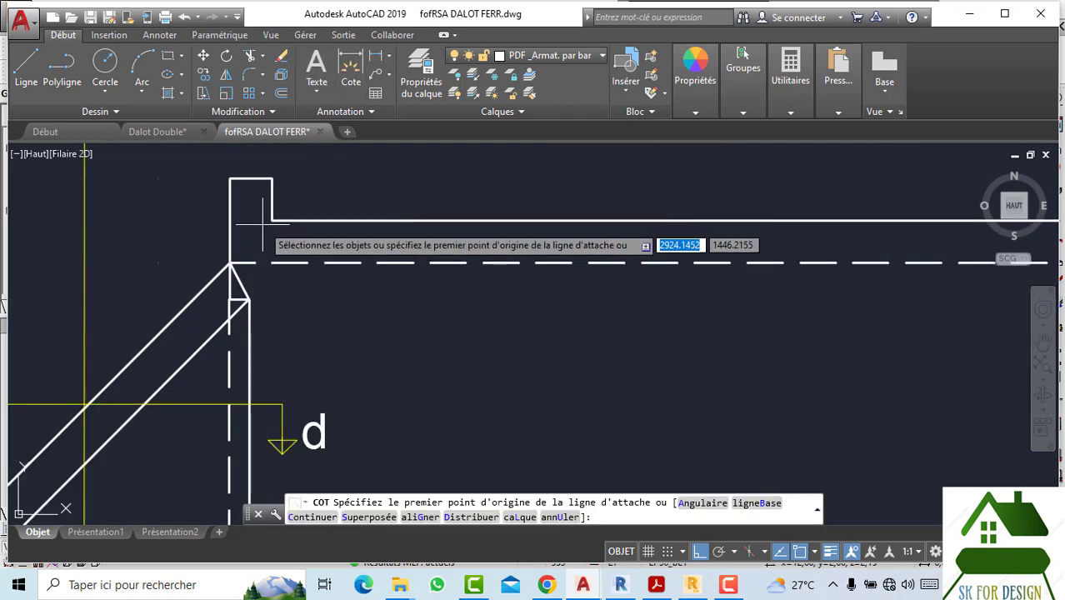
click(272, 221)
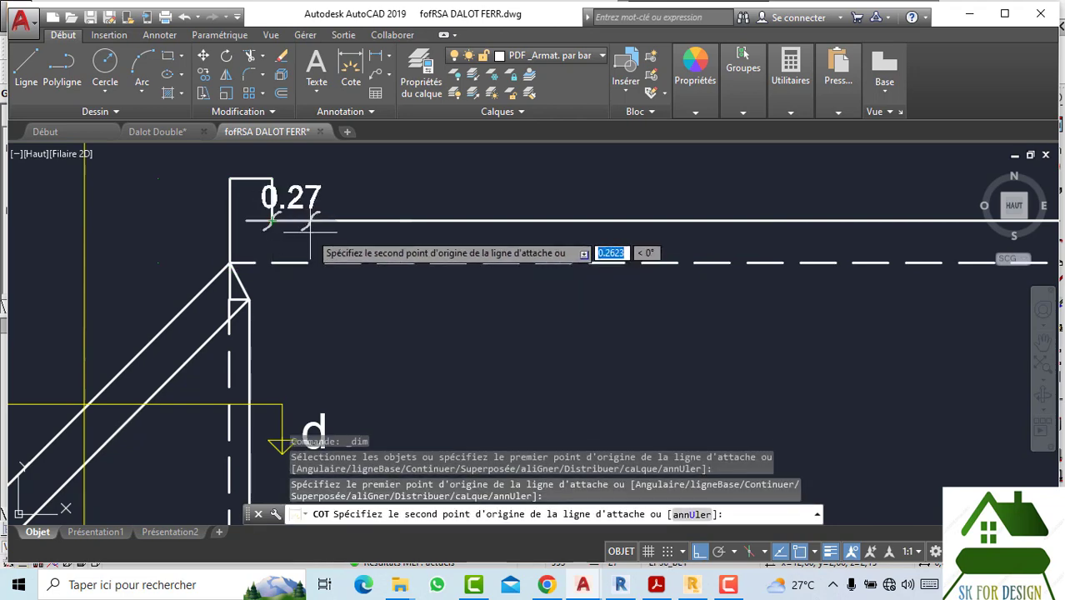
scroll(283, 234, down, 5)
key(Escape)
click(351, 90)
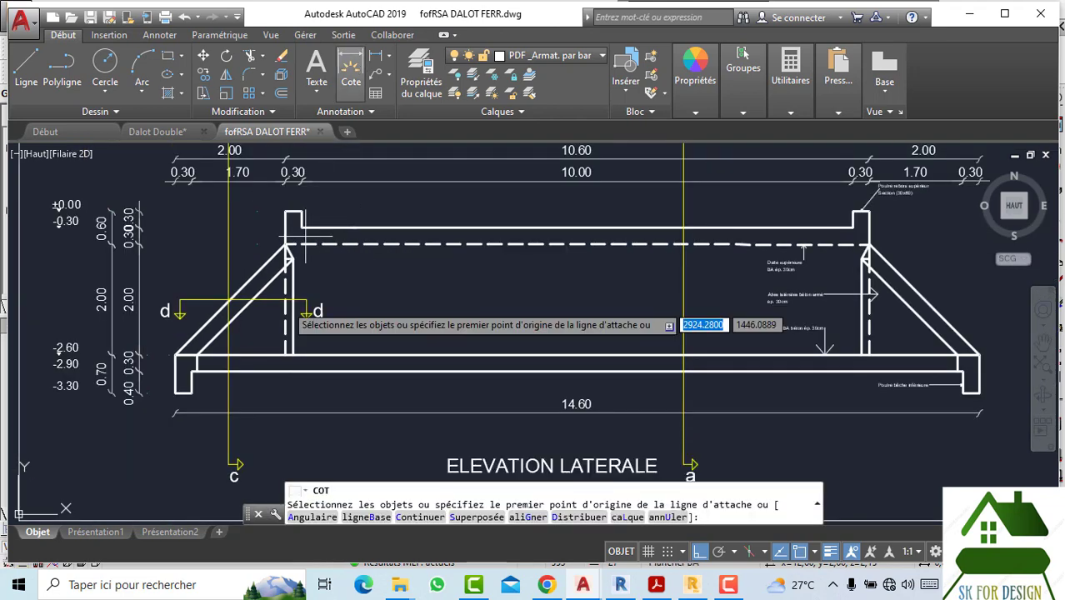
scroll(317, 309, up, 3)
scroll(309, 321, up, 3)
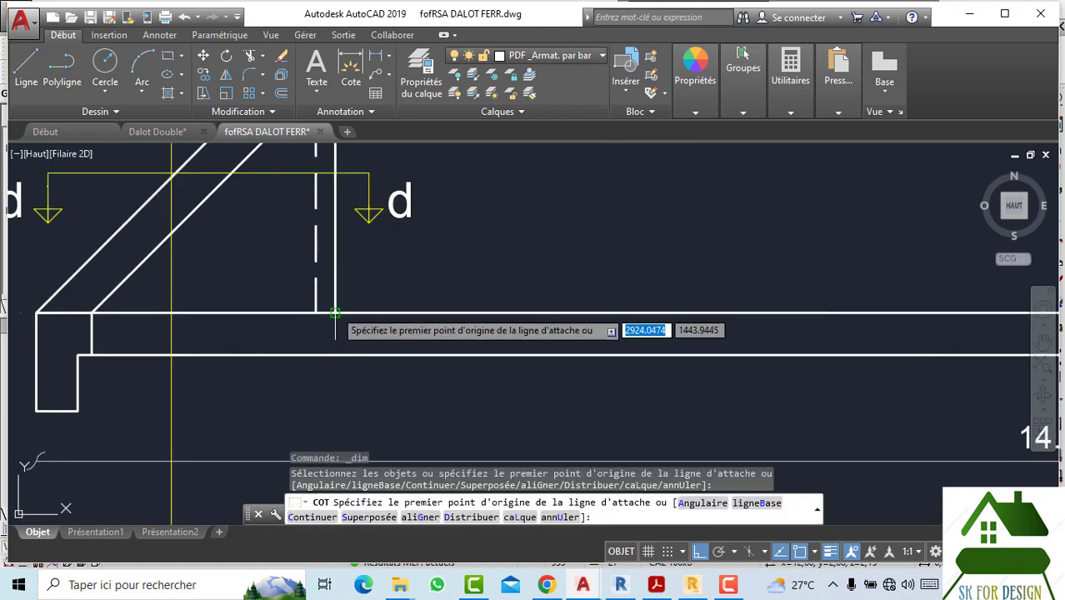
click(334, 313)
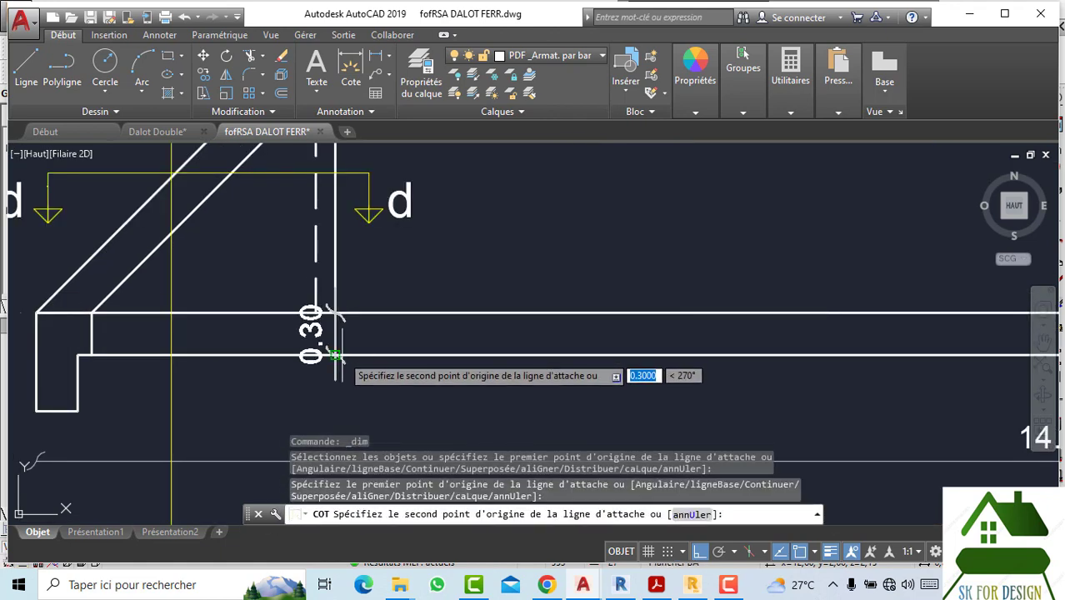
scroll(334, 355, down, 5)
key(Escape)
scroll(353, 326, up, 5)
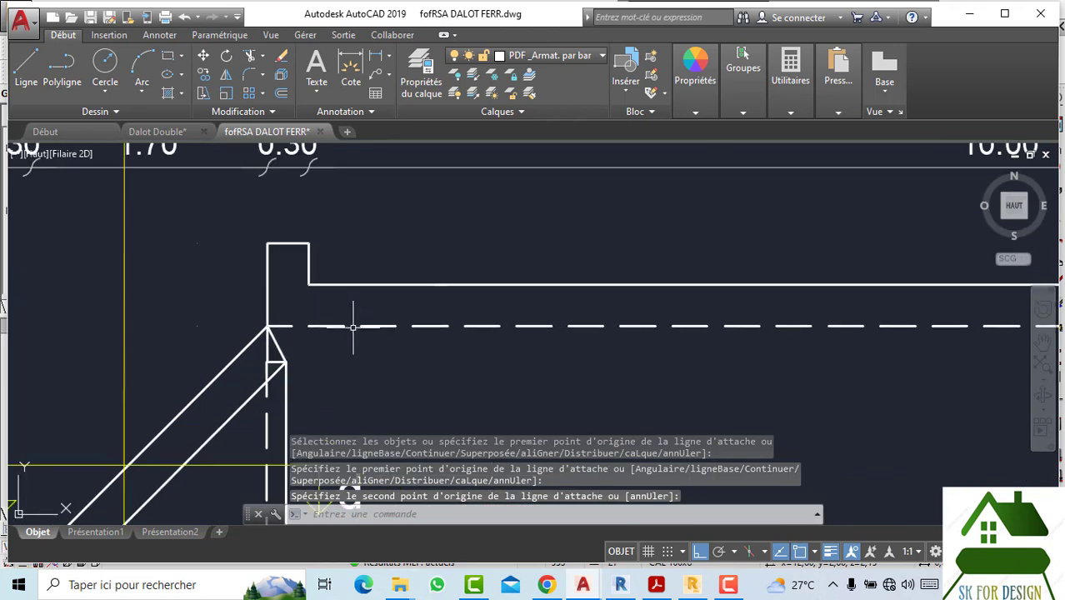
Step: Dimension the slab edge on the elevation to read its 0.30 m thickness
click(344, 69)
scroll(421, 223, down, 5)
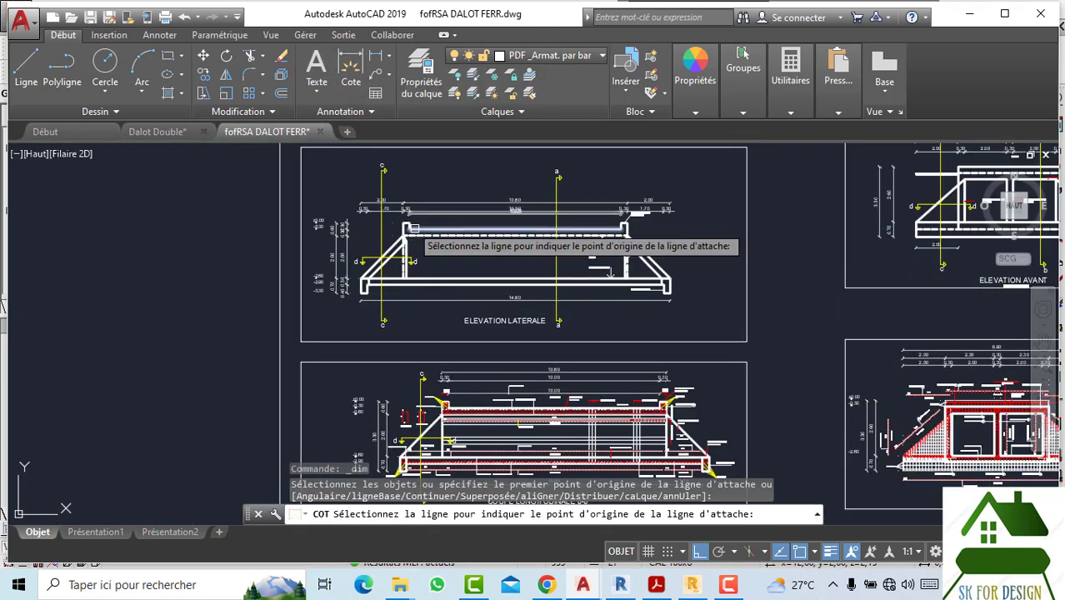
scroll(409, 226, up, 5)
click(388, 220)
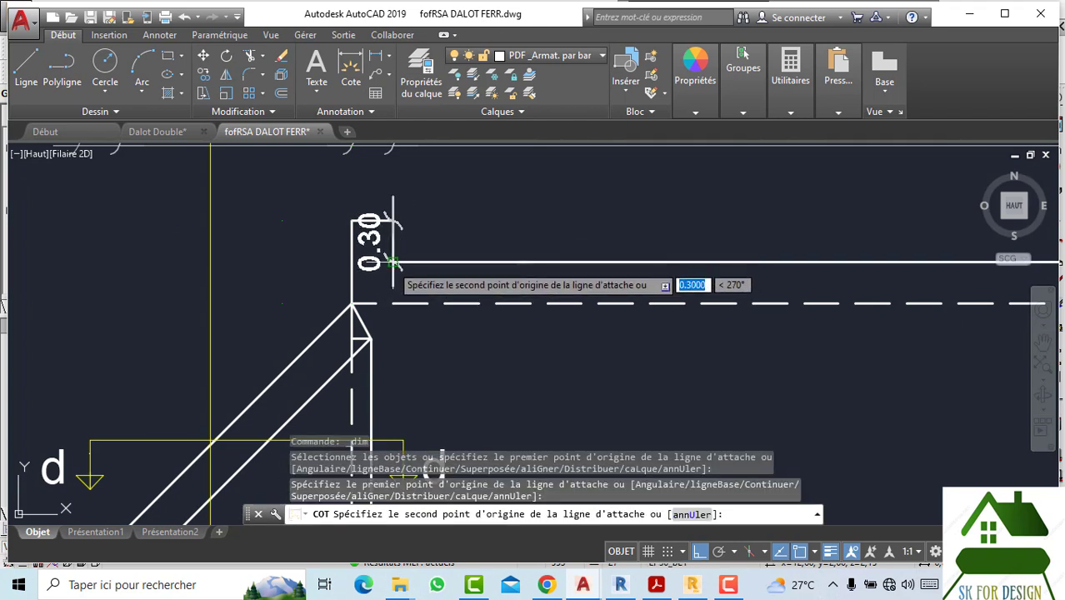
key(Escape)
scroll(394, 264, down, 5)
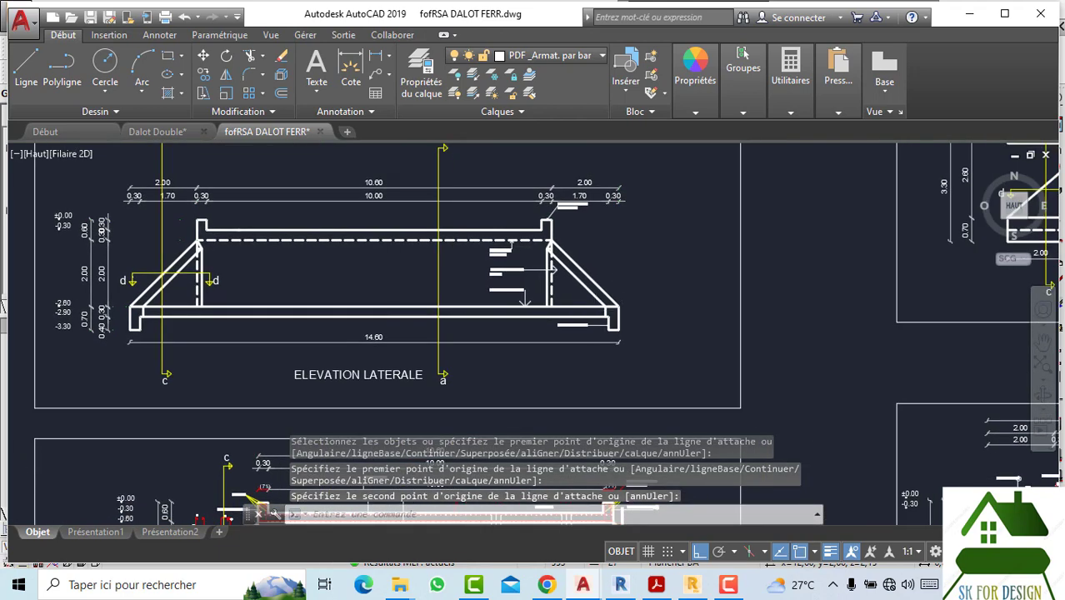
scroll(581, 302, up, 2)
Step: Start a dimension at the elevation's right end, view the whole side elevation, then cancel
click(351, 67)
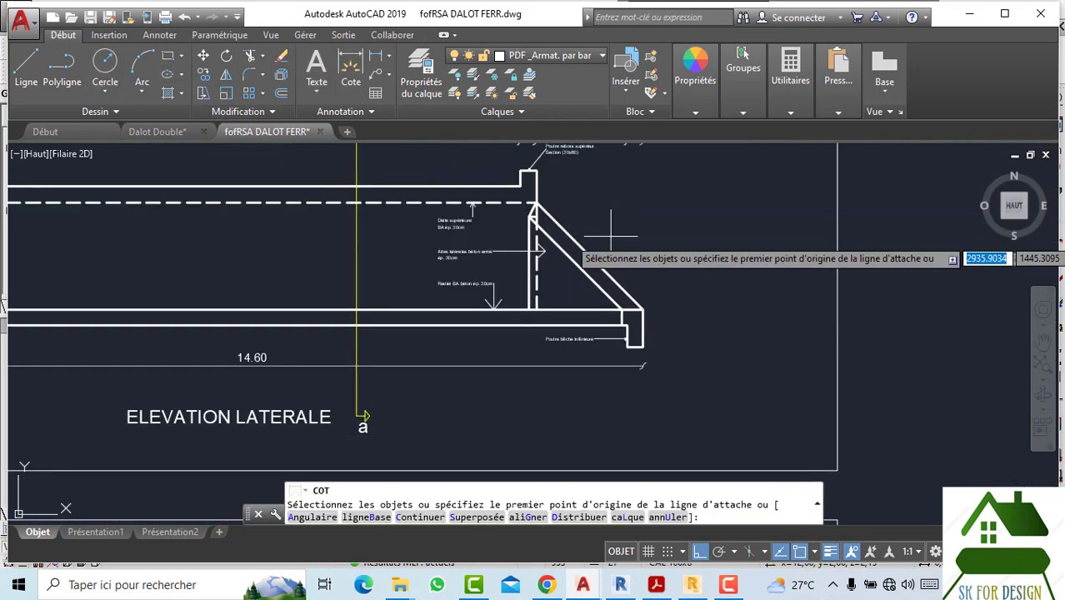
middle_drag(613, 290, 634, 265)
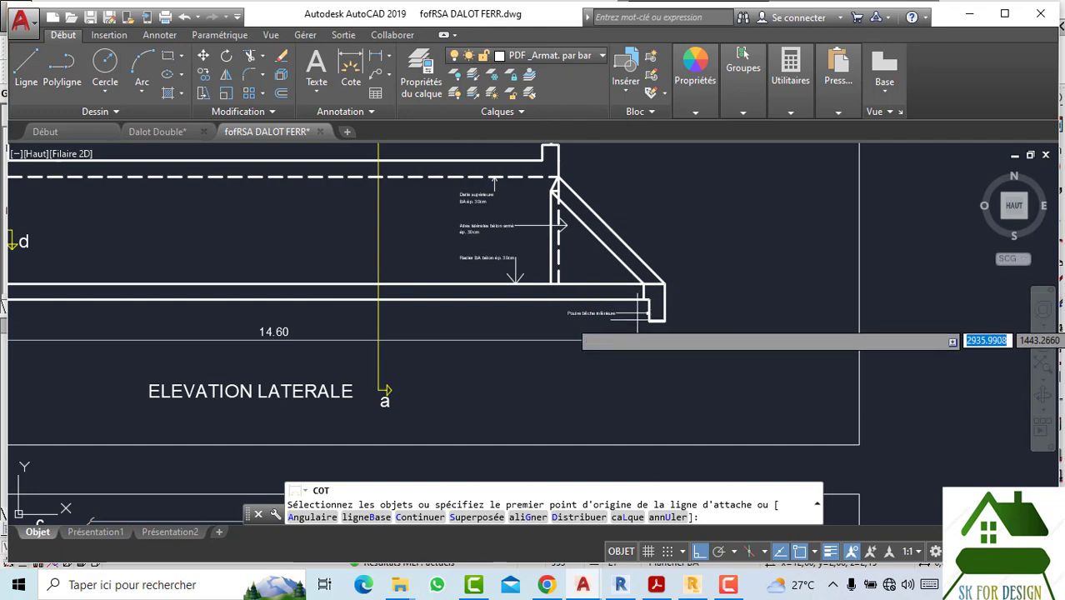
scroll(568, 316, up, 2)
middle_drag(386, 296, 486, 279)
scroll(465, 295, down, 4)
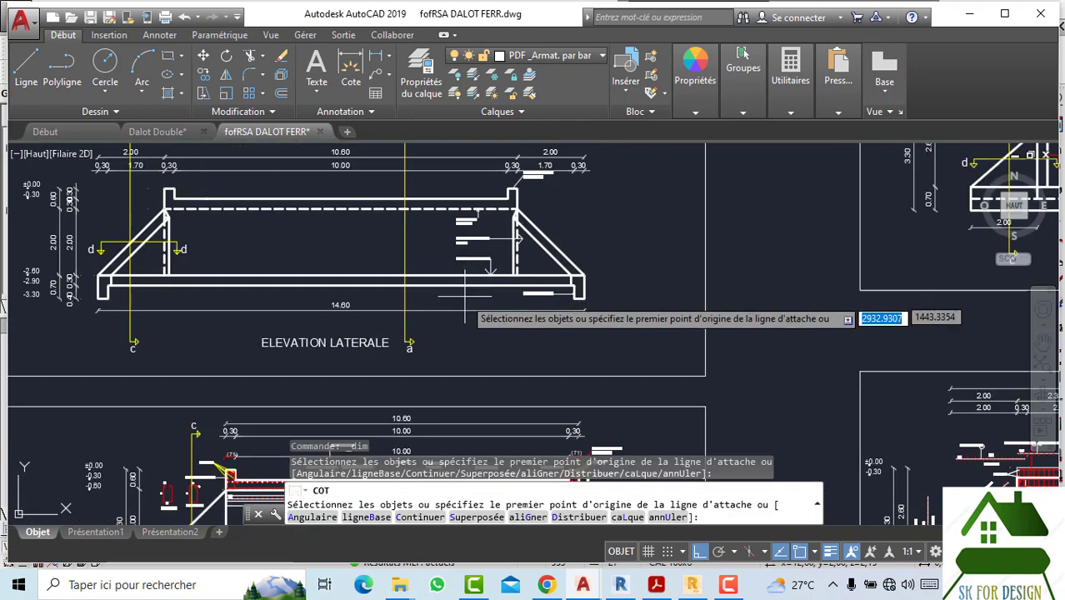
scroll(465, 295, down, 2)
scroll(463, 283, down, 2)
key(Escape)
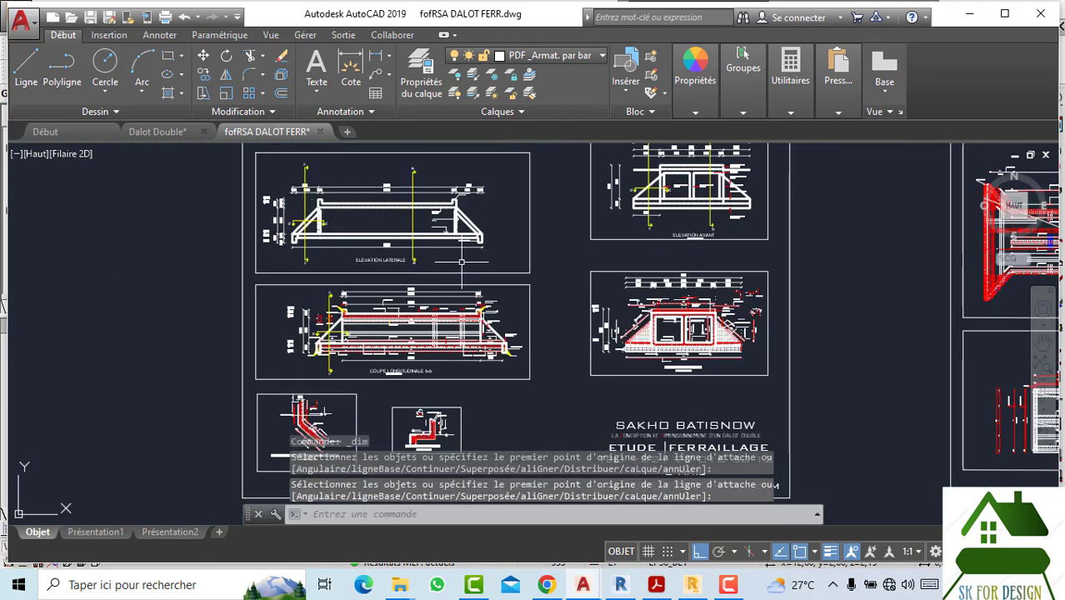
scroll(583, 325, up, 2)
scroll(542, 317, up, 2)
scroll(511, 311, up, 2)
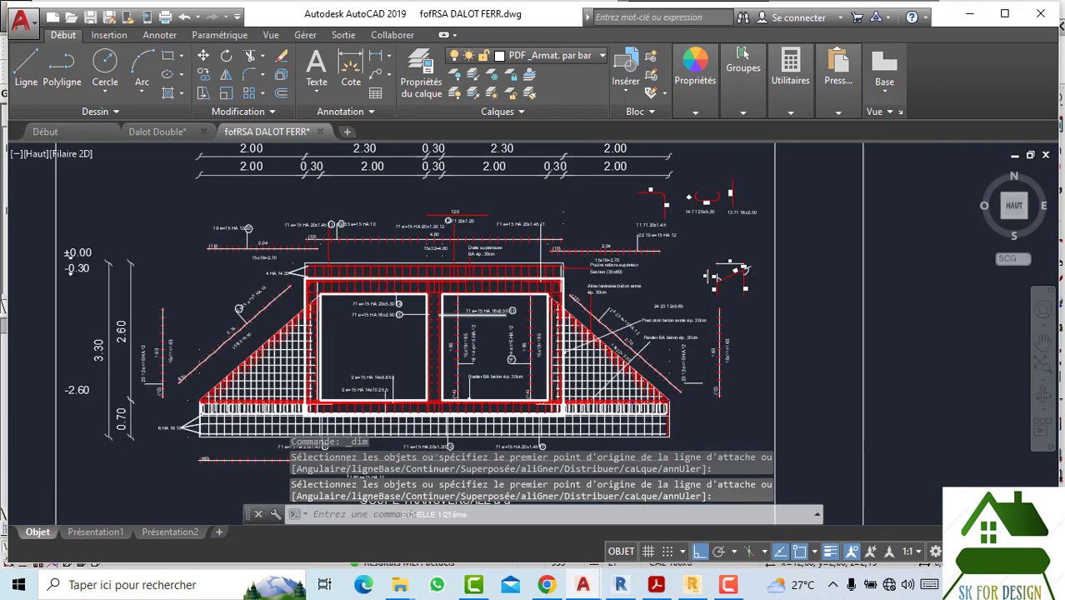
scroll(443, 314, up, 2)
Step: Use the COT dimension command on the cross-section slab to confirm its 0.30 m thickness
text(cot)
key(Return)
scroll(442, 314, up, 4)
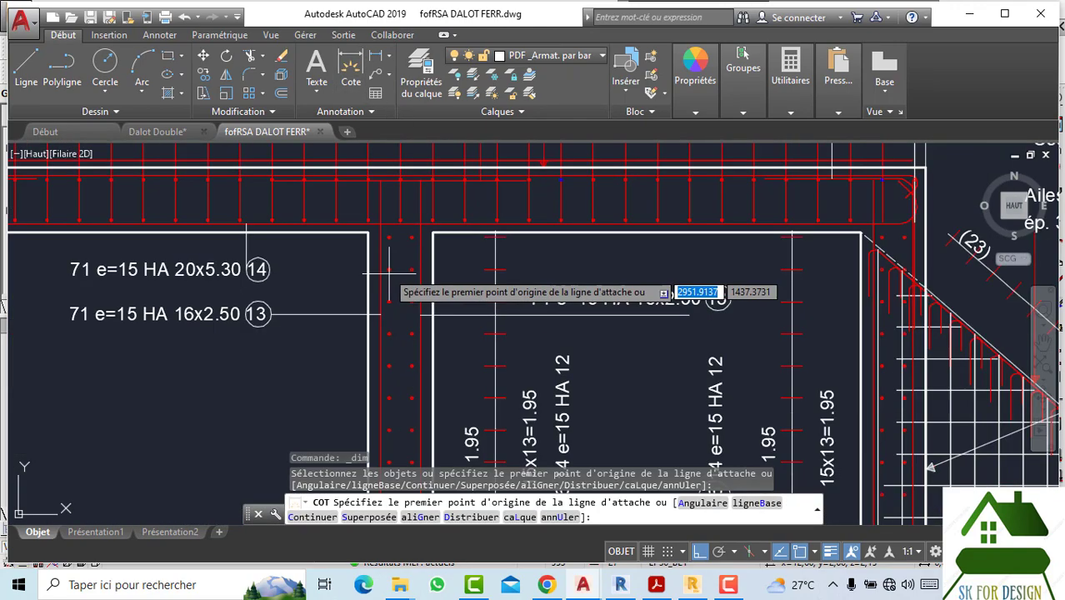
click(370, 232)
scroll(432, 233, down, 2)
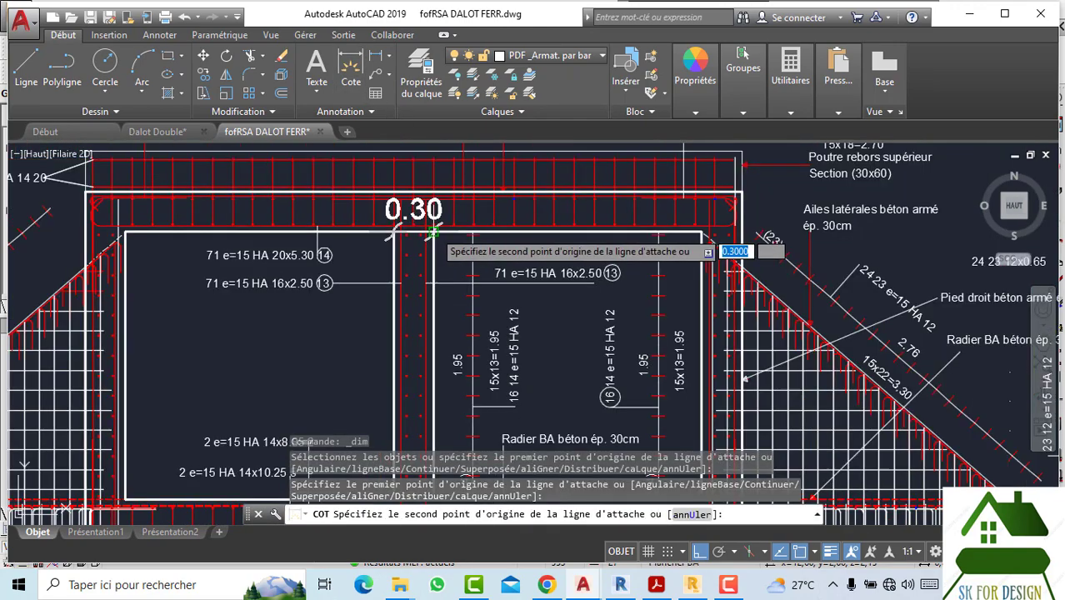
scroll(433, 234, down, 2)
key(Escape)
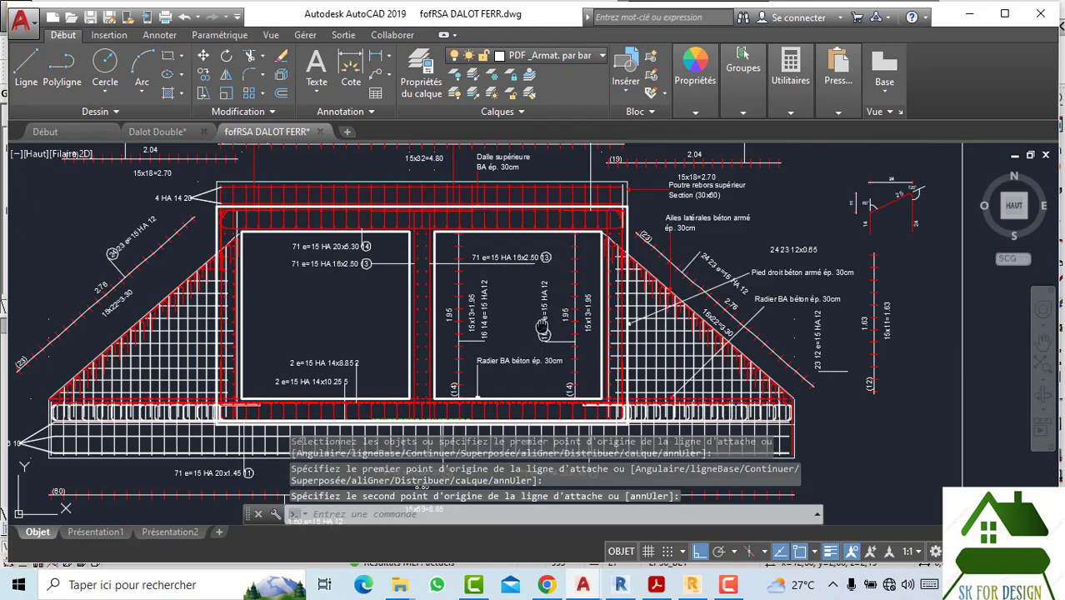
Step: Bring the COUPE TRANSVERSALE a-a title into view and return to the Revit model
middle_drag(543, 329, 543, 133)
scroll(533, 333, down, 2)
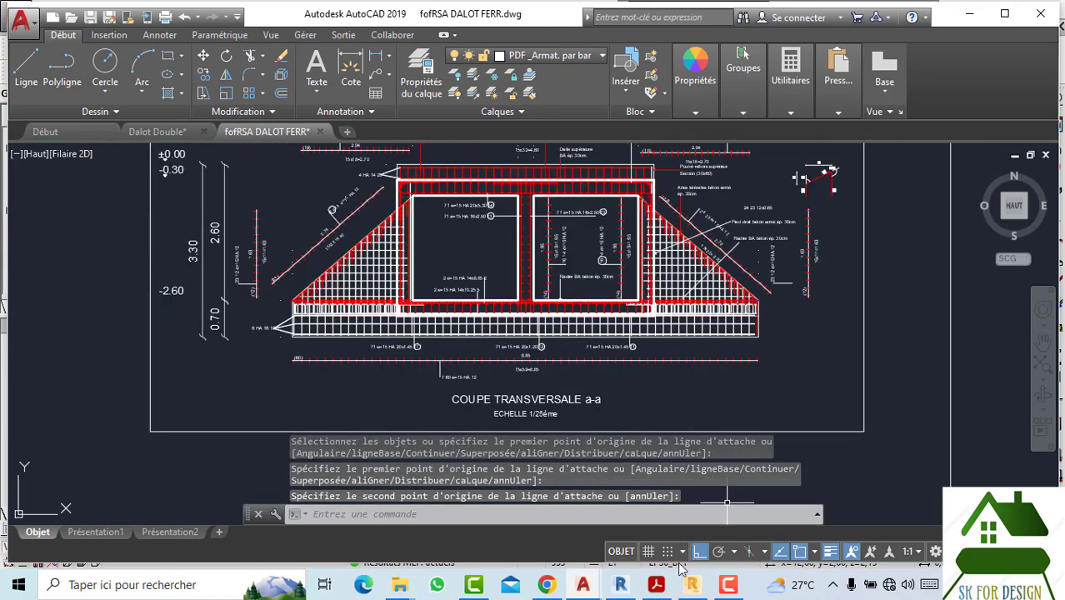
click(620, 586)
Step: Rename the top slab's floor type from dalle 20 to dalle 30 and set its structural thickness to 0.30
click(310, 257)
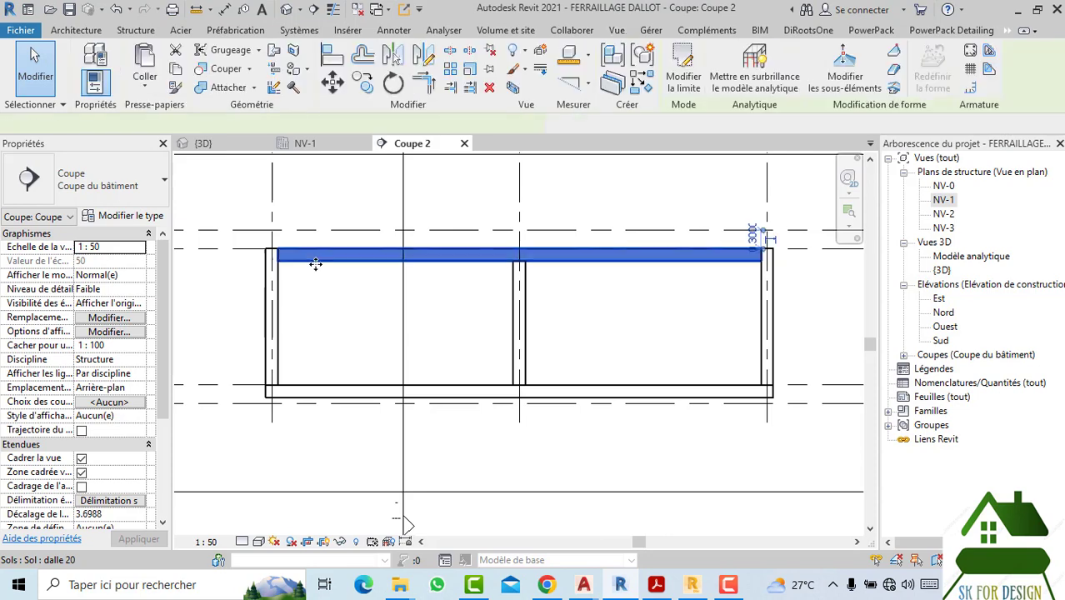
click(169, 225)
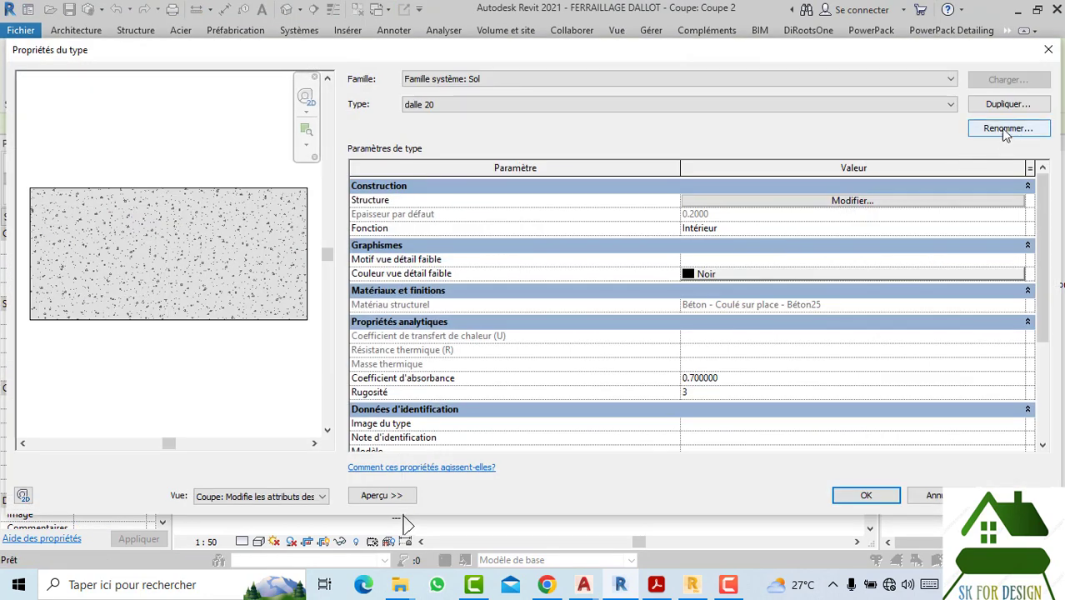
click(1009, 128)
text(dalle 30)
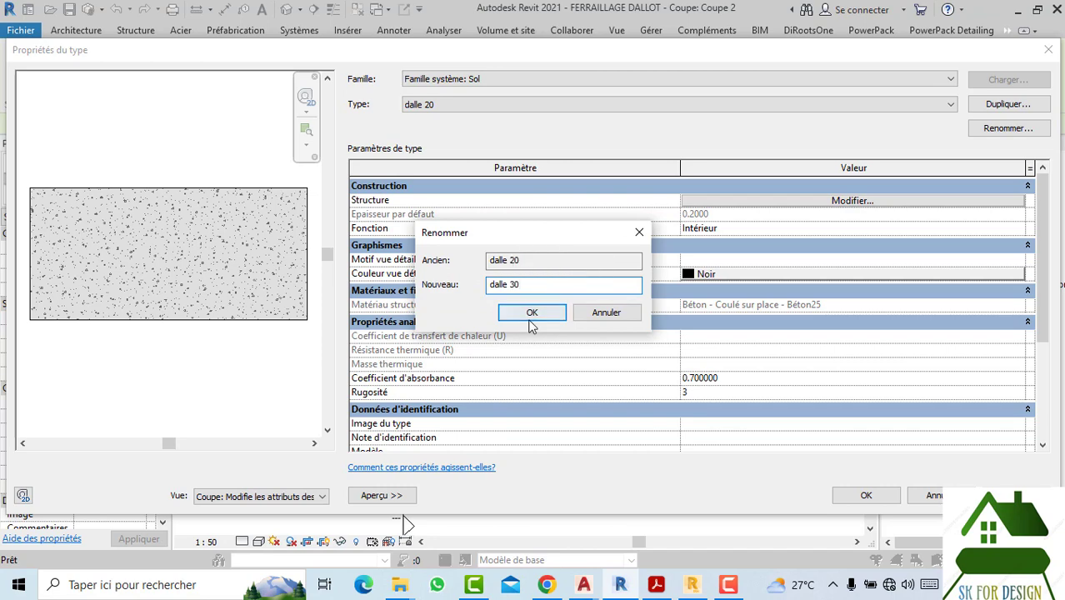
click(531, 315)
click(821, 202)
click(703, 211)
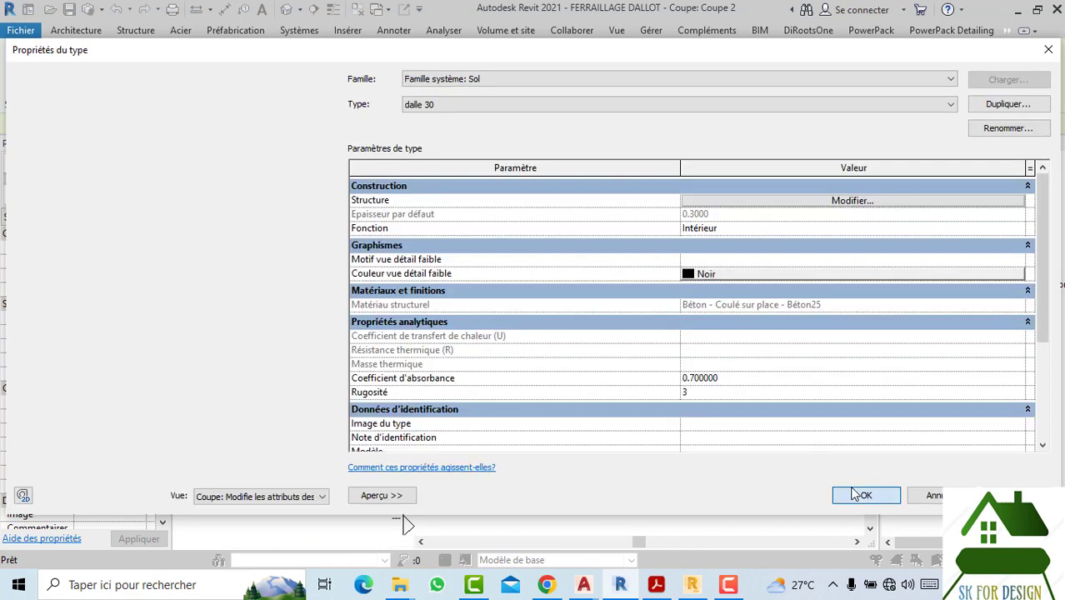
click(861, 495)
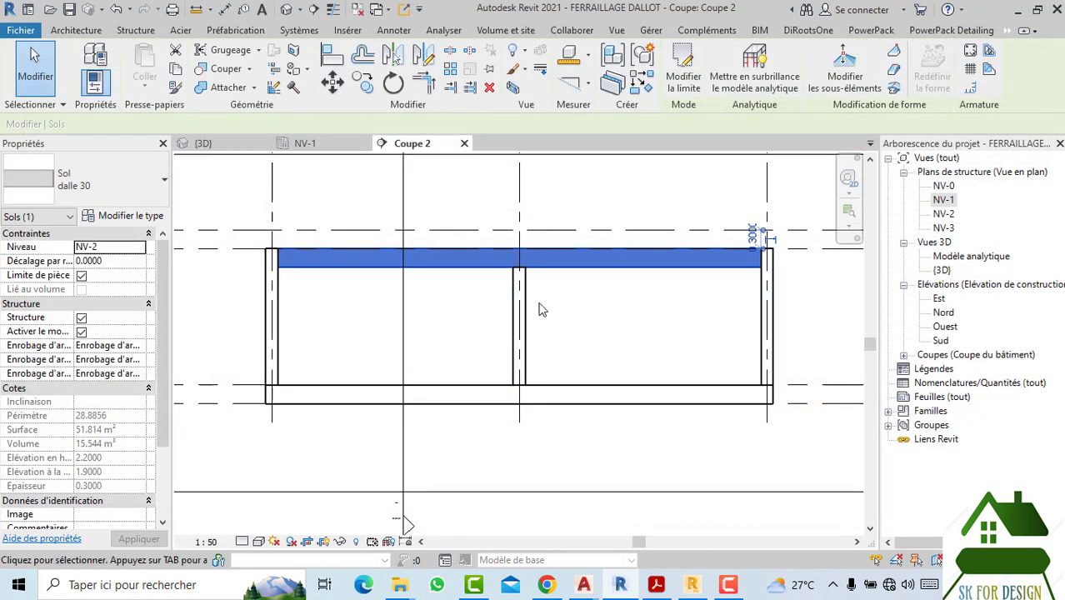
click(491, 332)
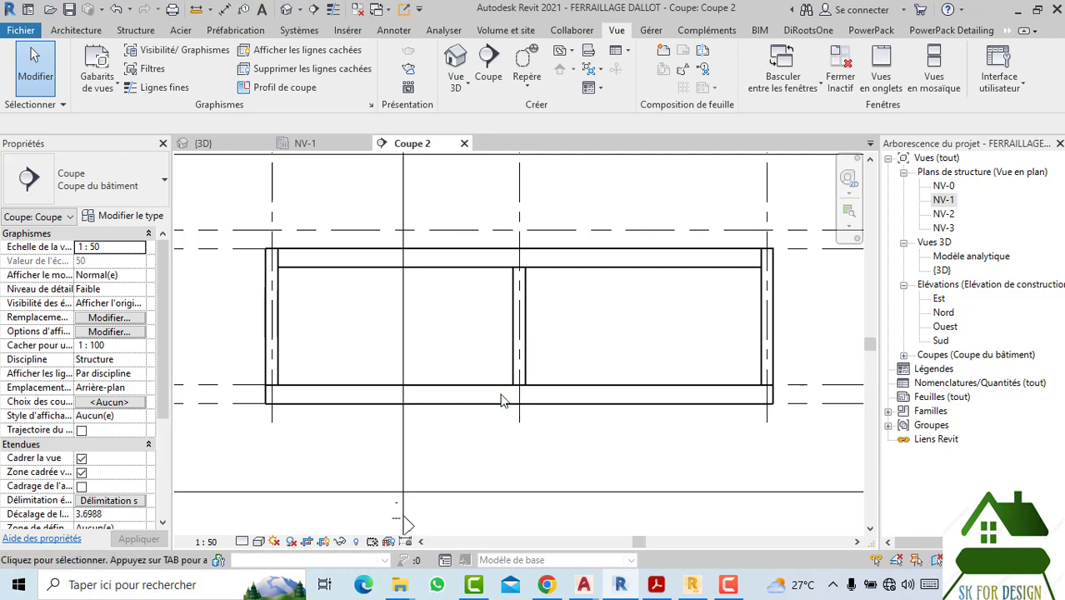
Step: Select the left wall and rename its wall type from VOIL 20 to VOIL 30
scroll(503, 400, down, 1)
scroll(513, 400, down, 2)
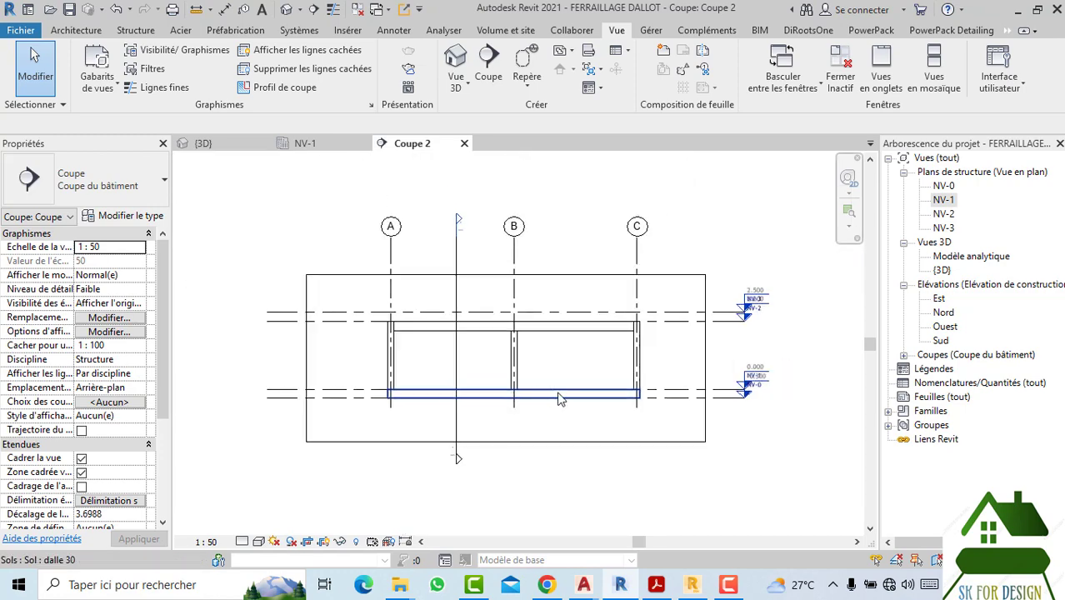
scroll(392, 425, up, 1)
scroll(403, 439, up, 1)
scroll(403, 440, up, 1)
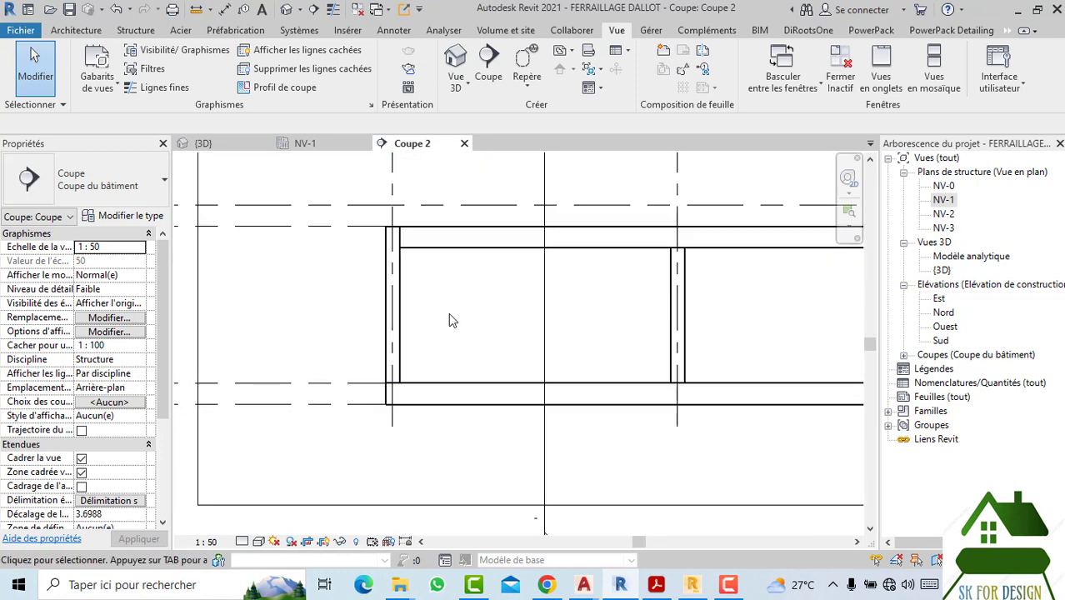
middle_drag(449, 312, 354, 354)
click(290, 347)
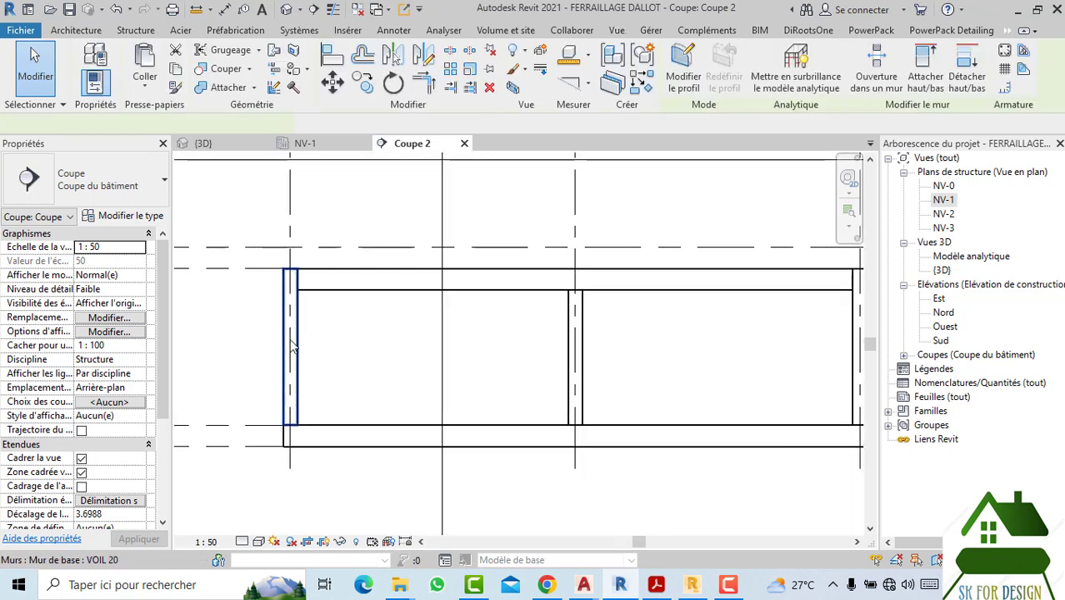
click(104, 218)
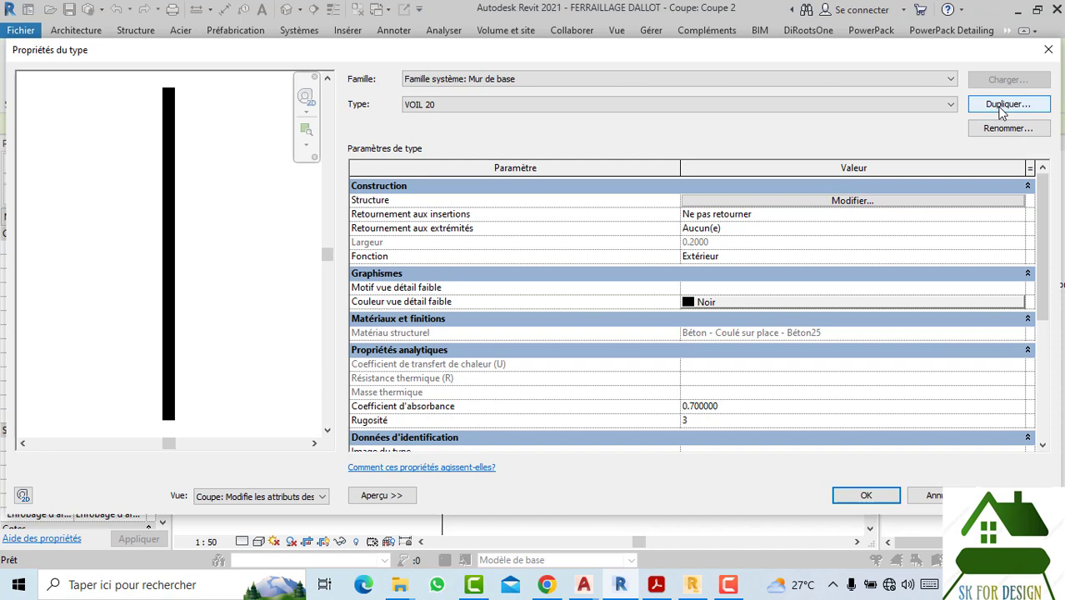
click(1002, 131)
text(VOIL 30)
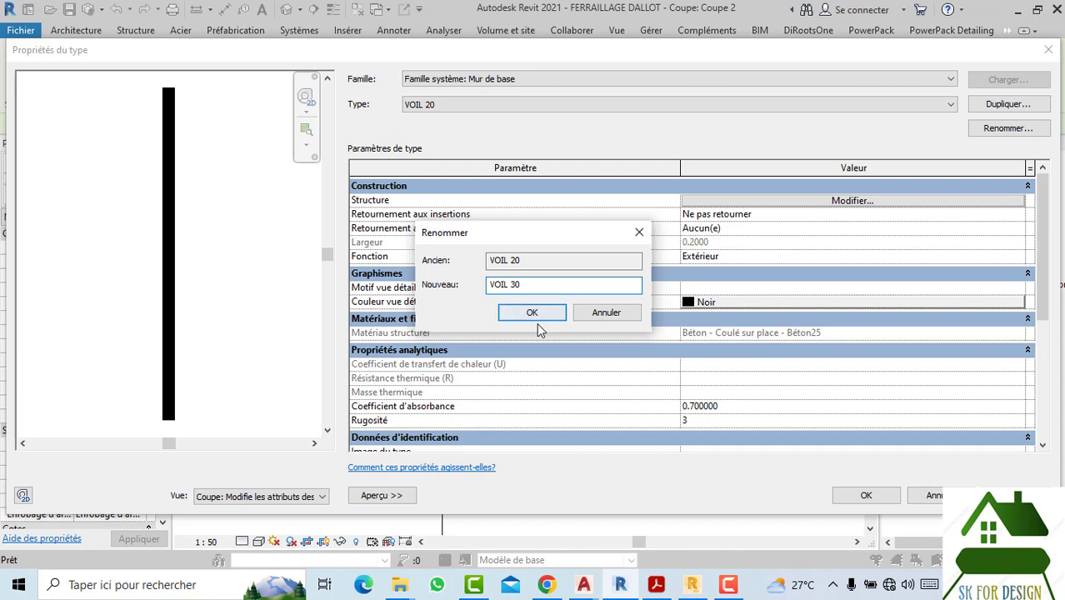
click(533, 315)
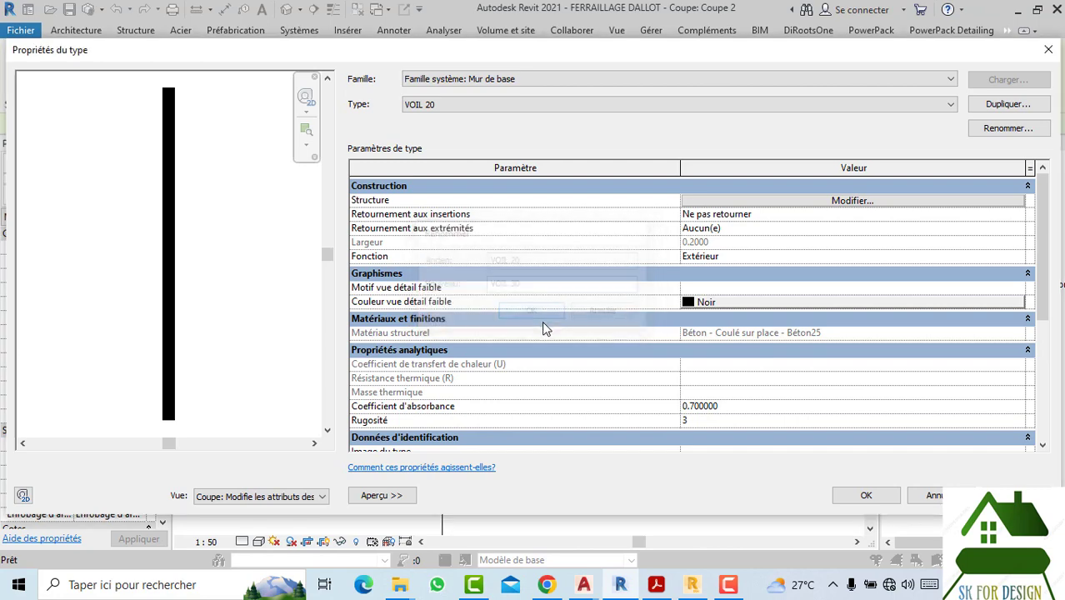
Step: Set the VOIL 30 structural concrete layer to 0.30 thick, dismissing the wall-floor join error
click(836, 201)
click(706, 198)
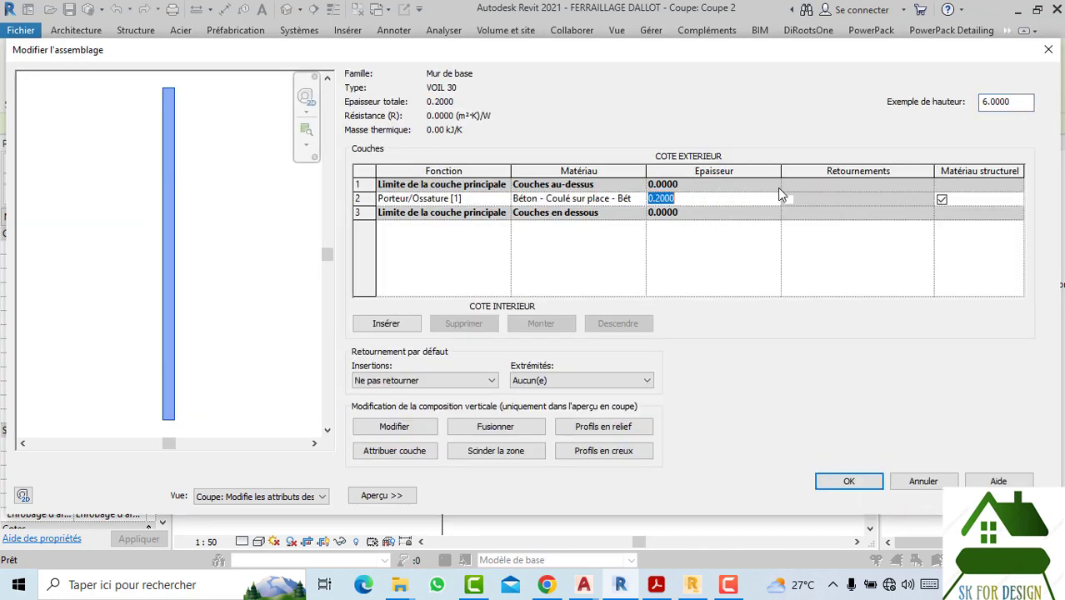
text(0.30)
click(850, 483)
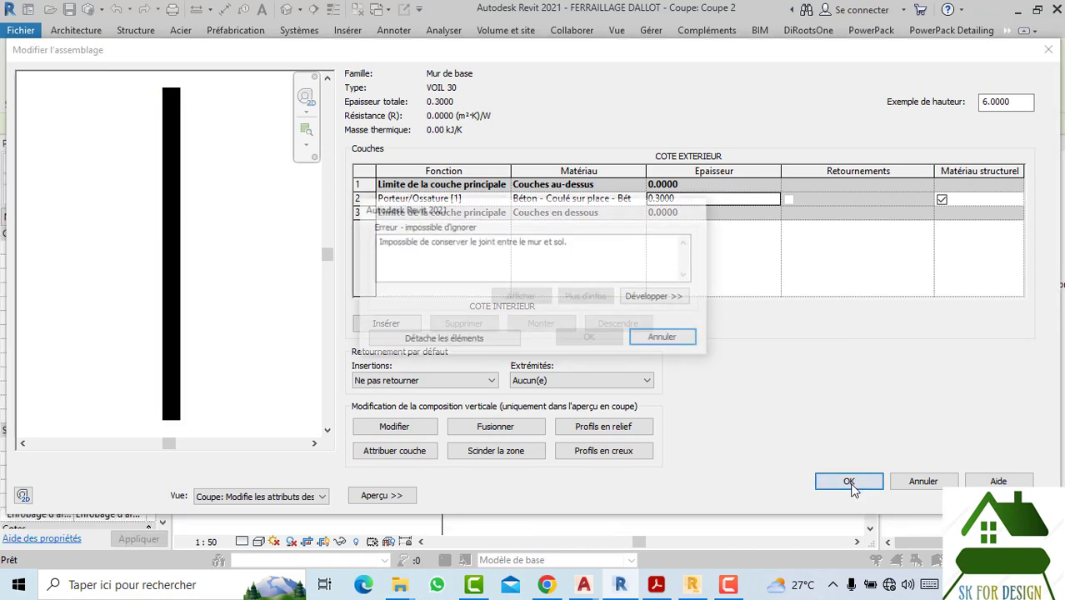
click(472, 337)
click(849, 481)
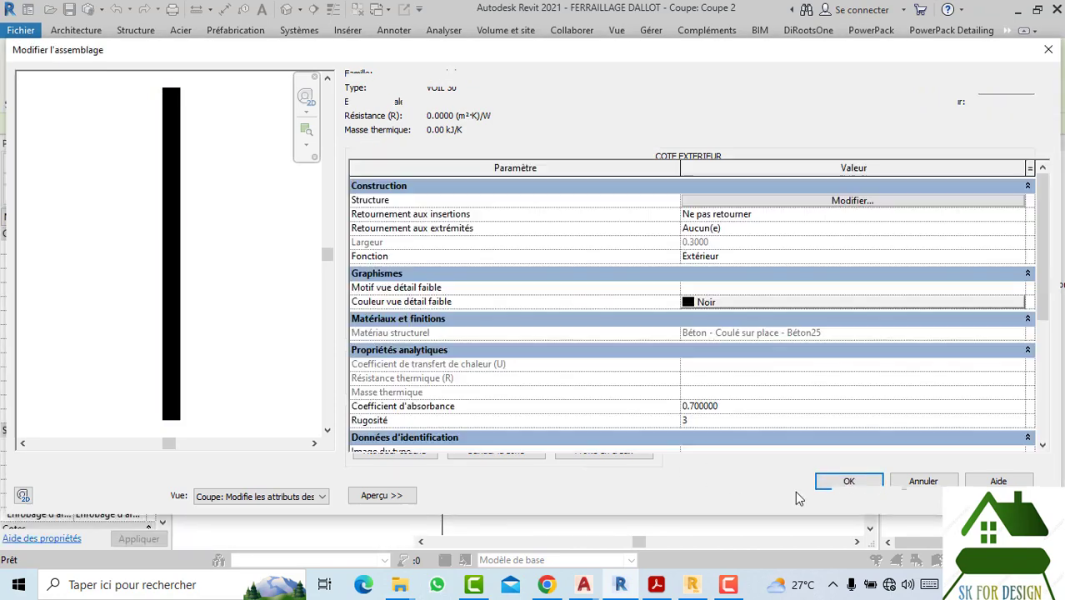
click(867, 497)
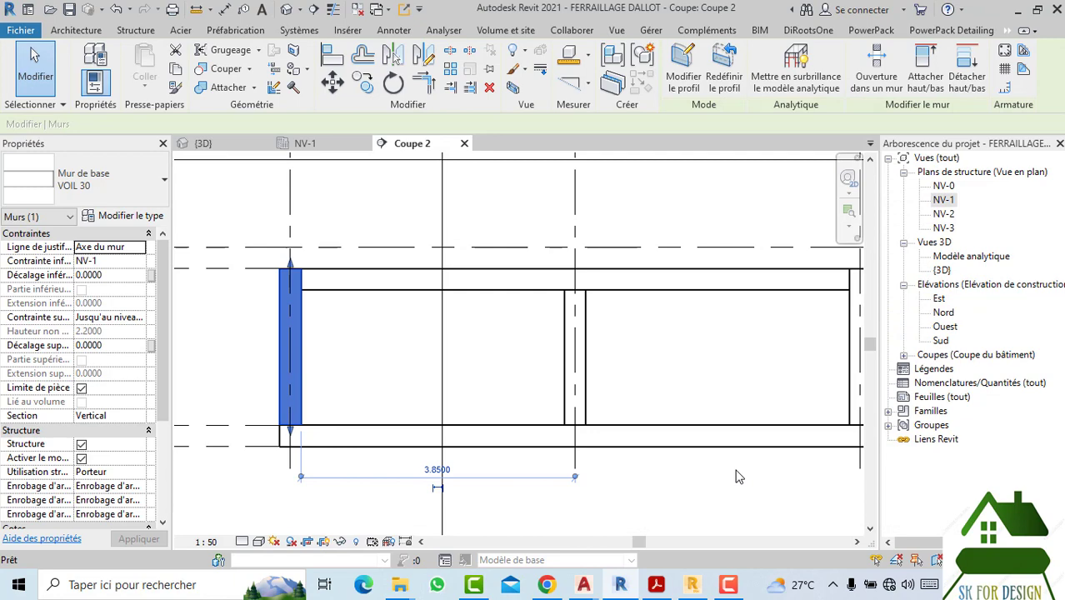
click(430, 357)
Step: Pan and zoom the Coupe 2 section to see the whole culvert frame
scroll(388, 355, down, 2)
middle_drag(475, 378, 456, 372)
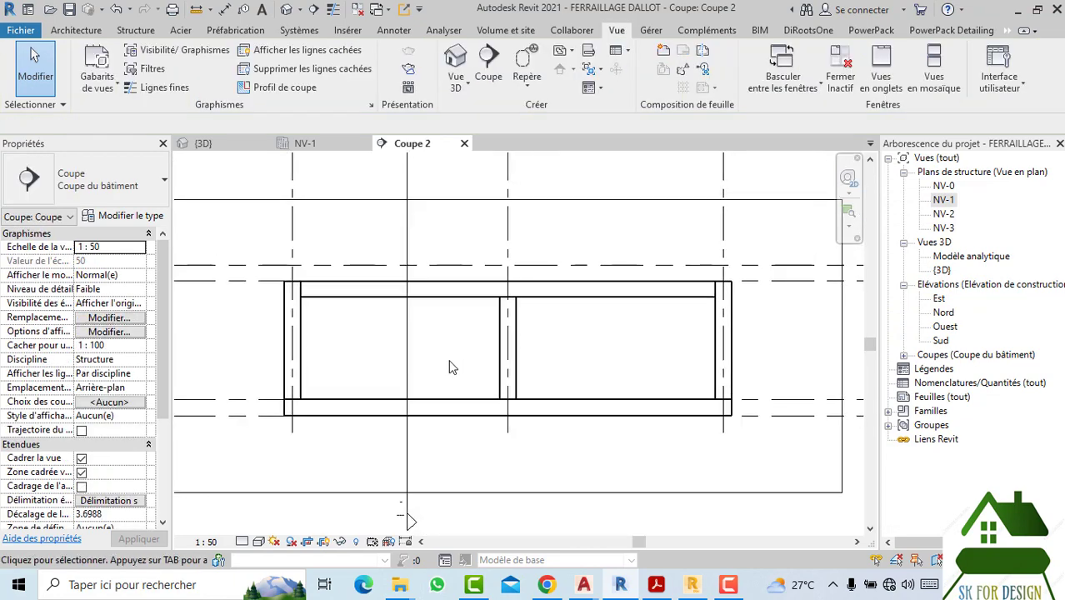
middle_drag(571, 370, 561, 352)
scroll(560, 351, down, 1)
scroll(529, 331, up, 2)
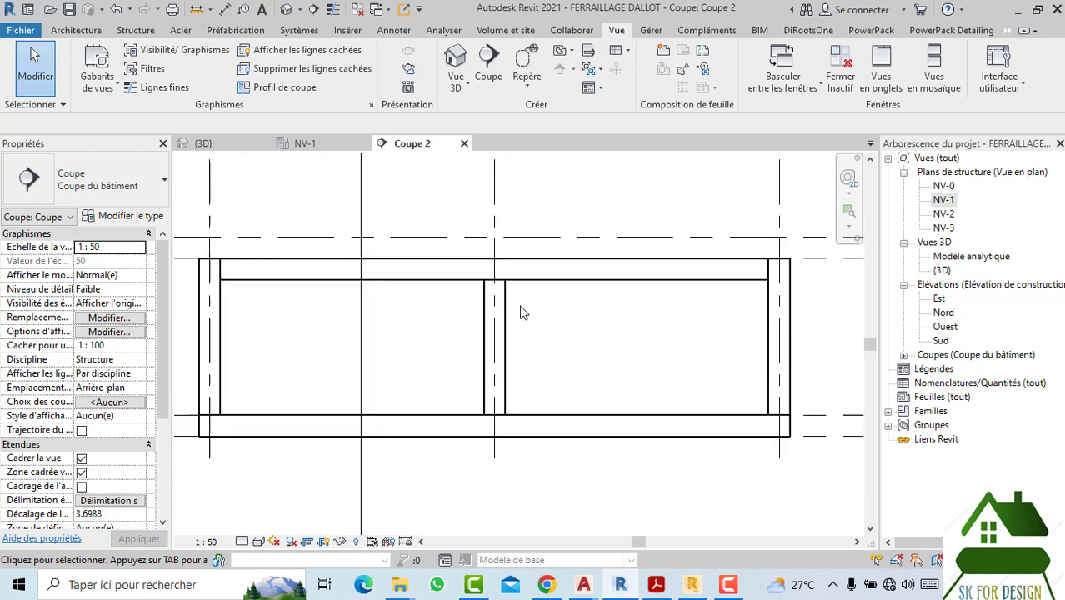
scroll(523, 314, down, 2)
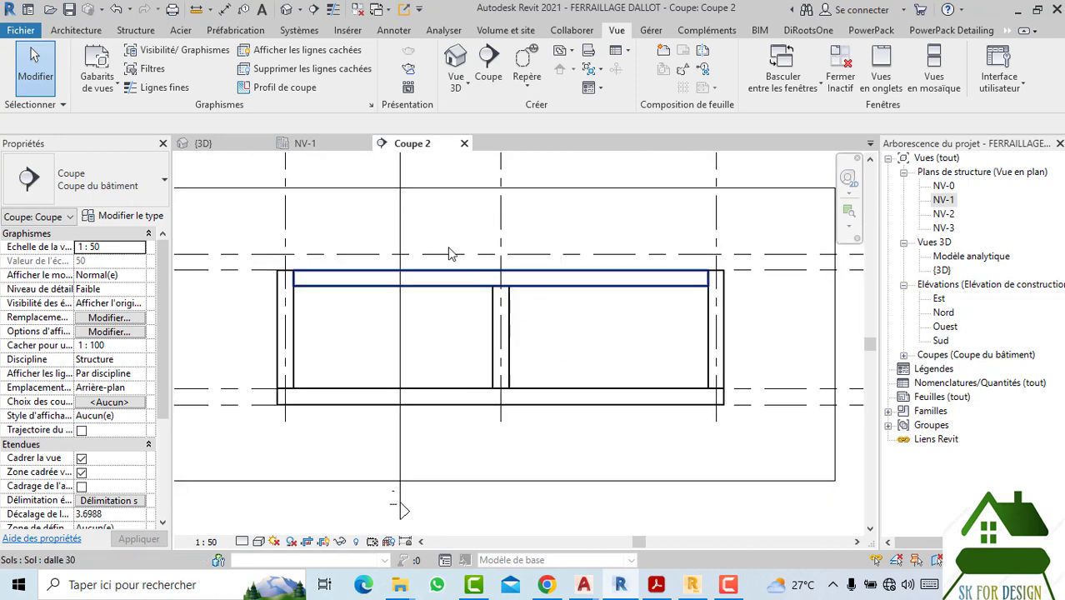
Step: In the {3D} view, orbit toward the slab end and select the bottom edge wall
click(241, 150)
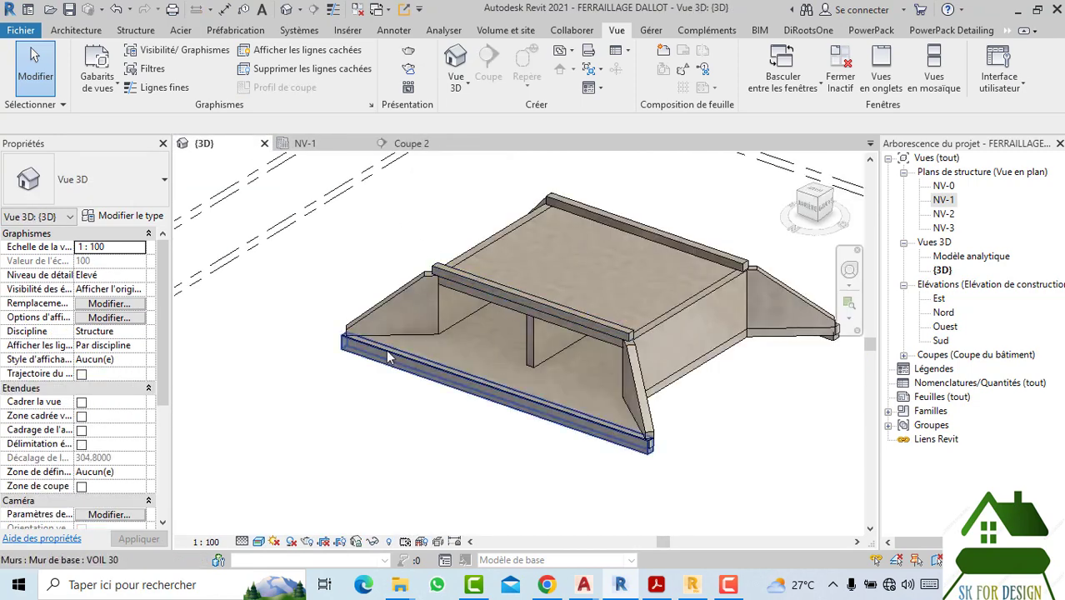
scroll(342, 335, up, 3)
scroll(295, 409, up, 2)
scroll(295, 409, up, 2)
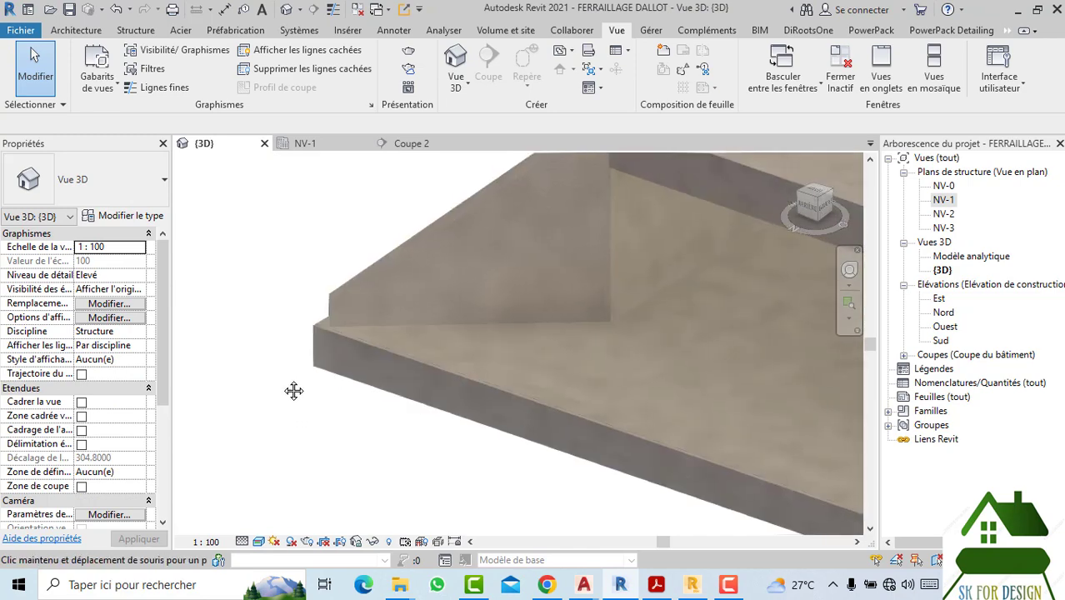
scroll(429, 388, up, 2)
shift+middle_drag(429, 388, 711, 377)
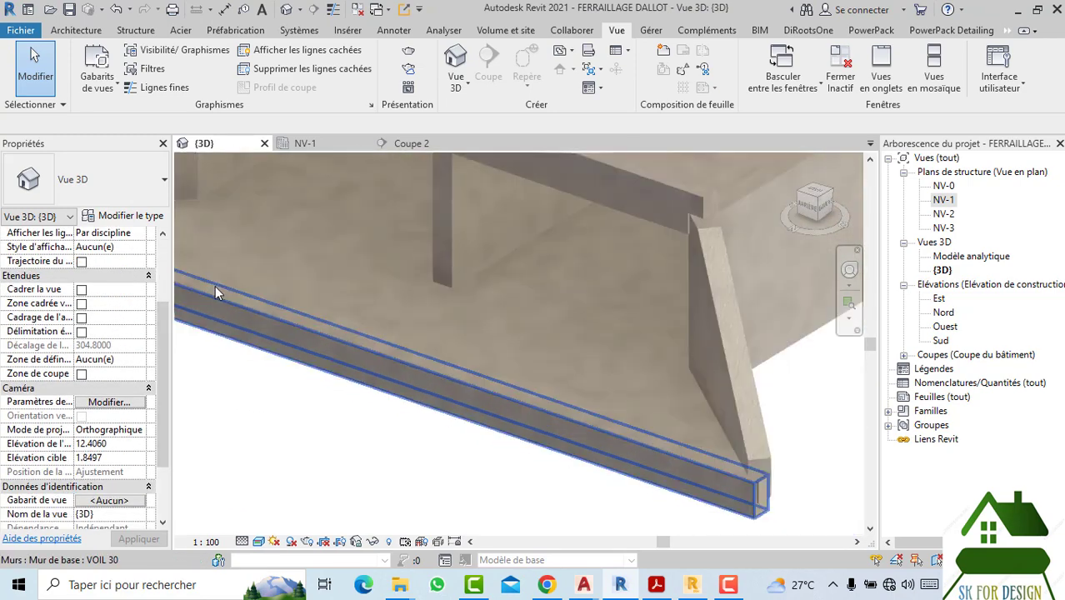
shift+middle_drag(774, 387, 818, 440)
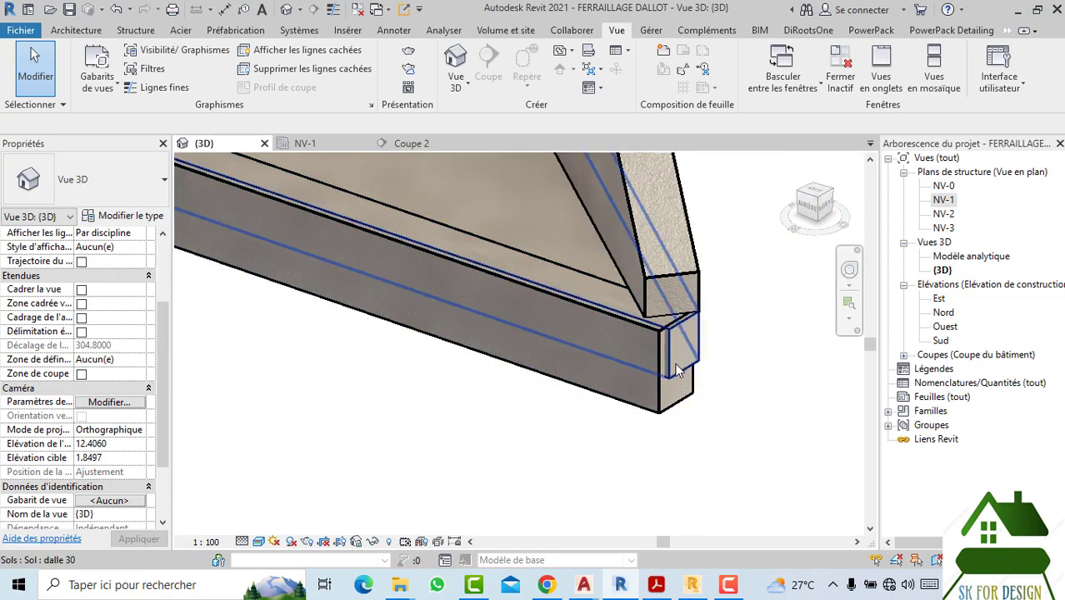
click(659, 419)
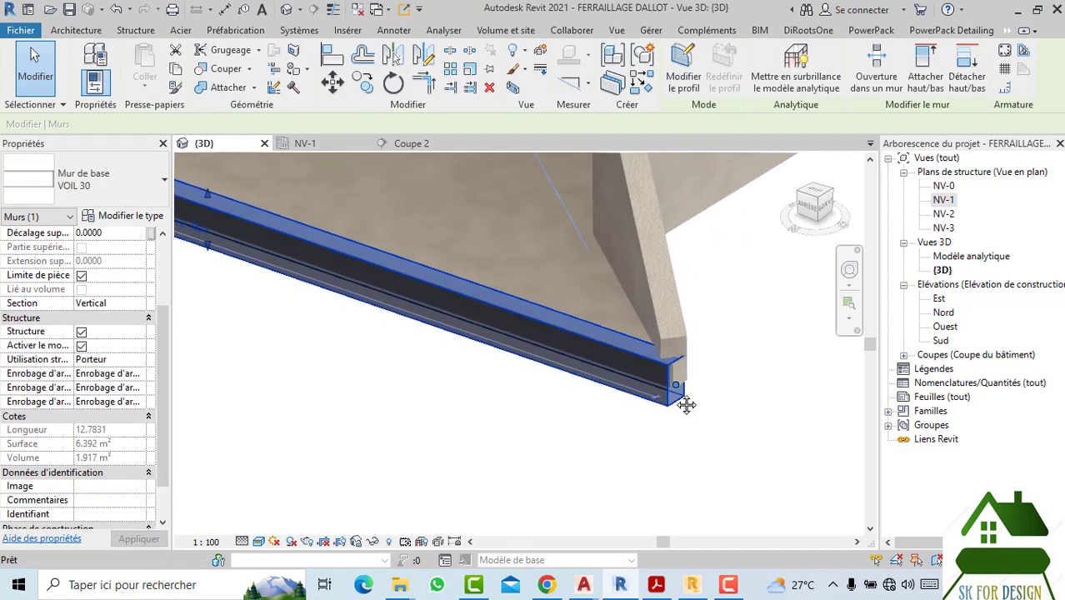
scroll(686, 404, up, 2)
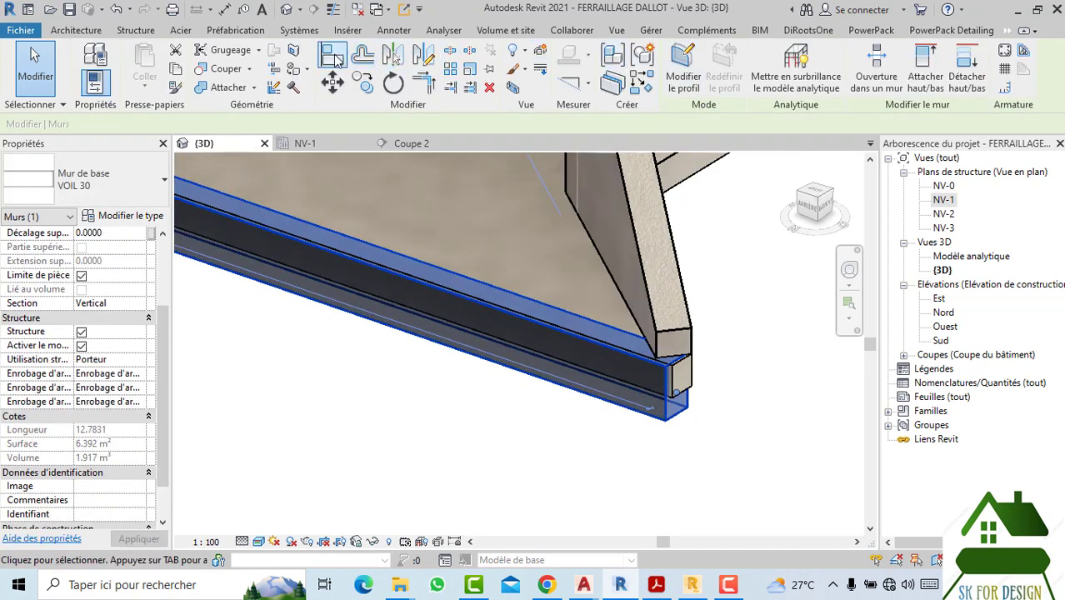
Step: Align the VOIL 30 edge wall's end flush with the dalle 30 slab's end face
click(332, 56)
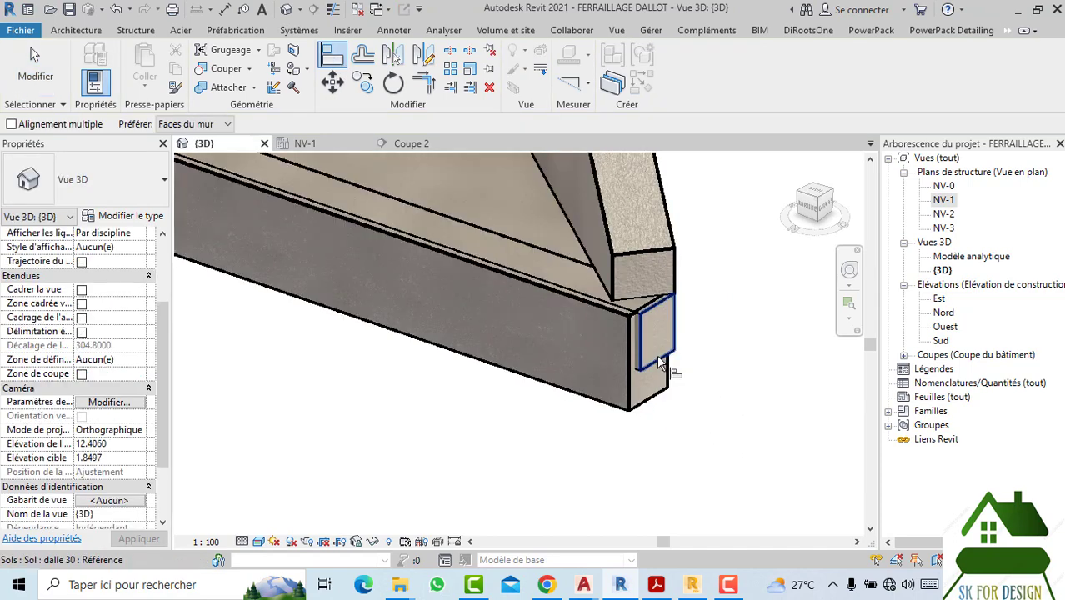
click(659, 361)
click(630, 411)
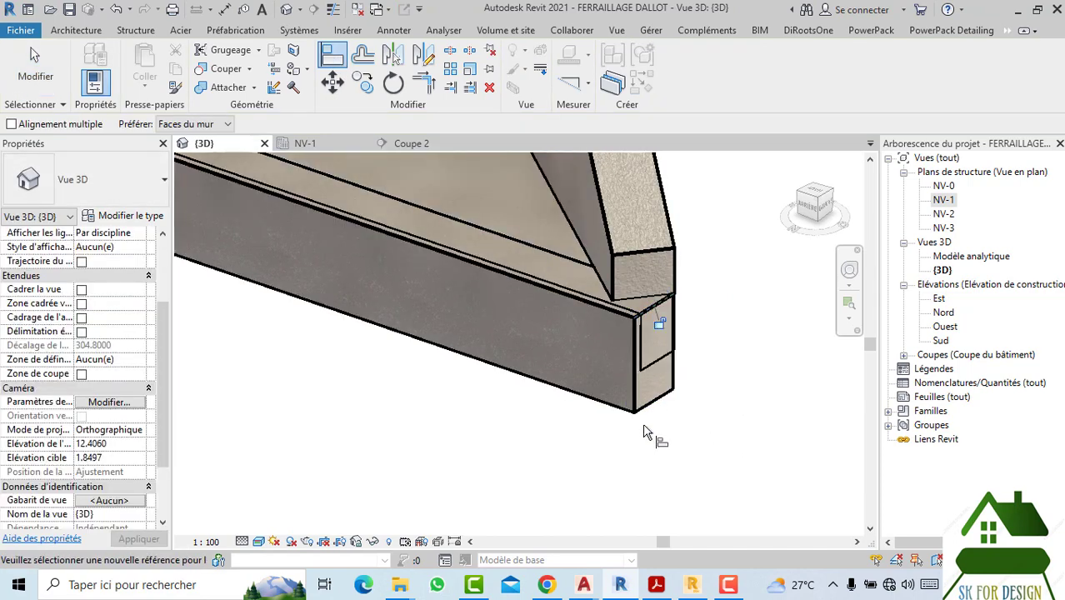
scroll(647, 432, up, 2)
scroll(567, 429, up, 1)
scroll(579, 417, down, 3)
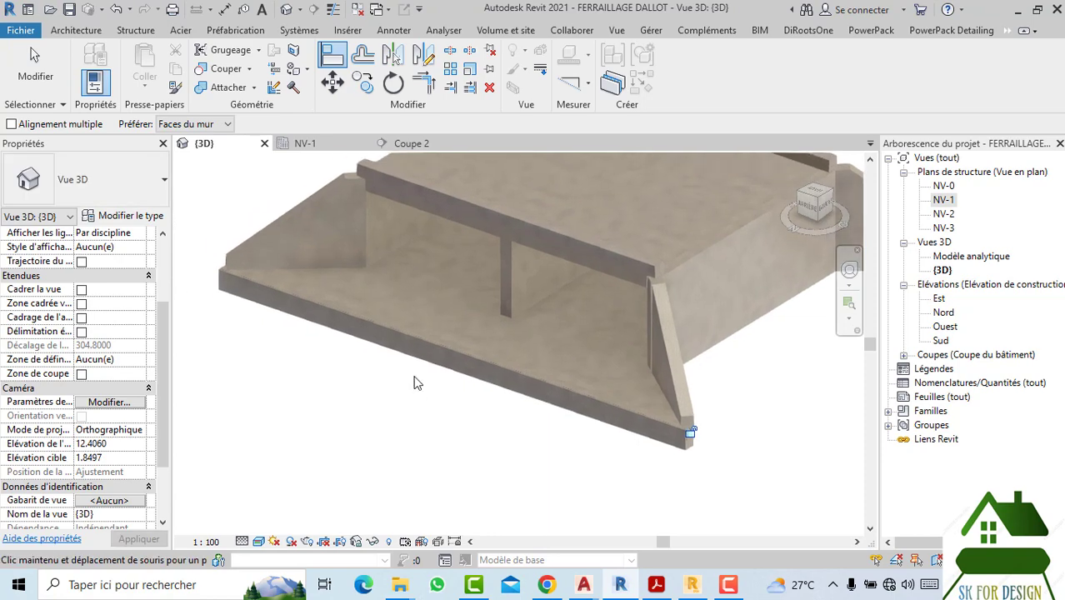
scroll(416, 380, down, 1)
Step: Zoom to check the aligned wall end, then switch to the NV-1 structural plan
scroll(334, 342, up, 1)
scroll(396, 347, up, 1)
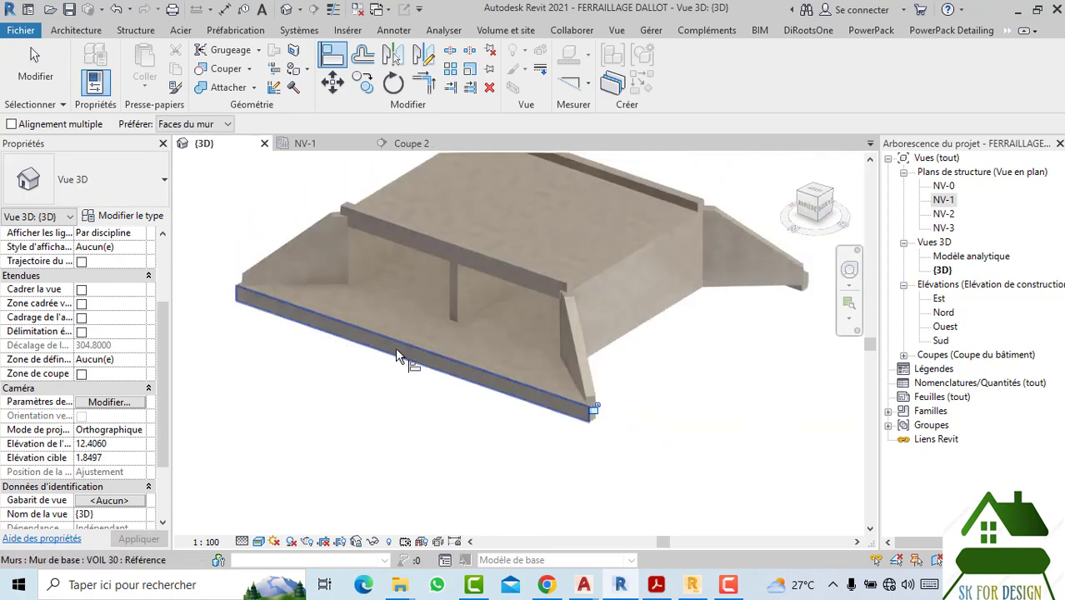
scroll(496, 264, up, 1)
scroll(593, 329, up, 1)
scroll(608, 334, up, 1)
scroll(624, 338, down, 2)
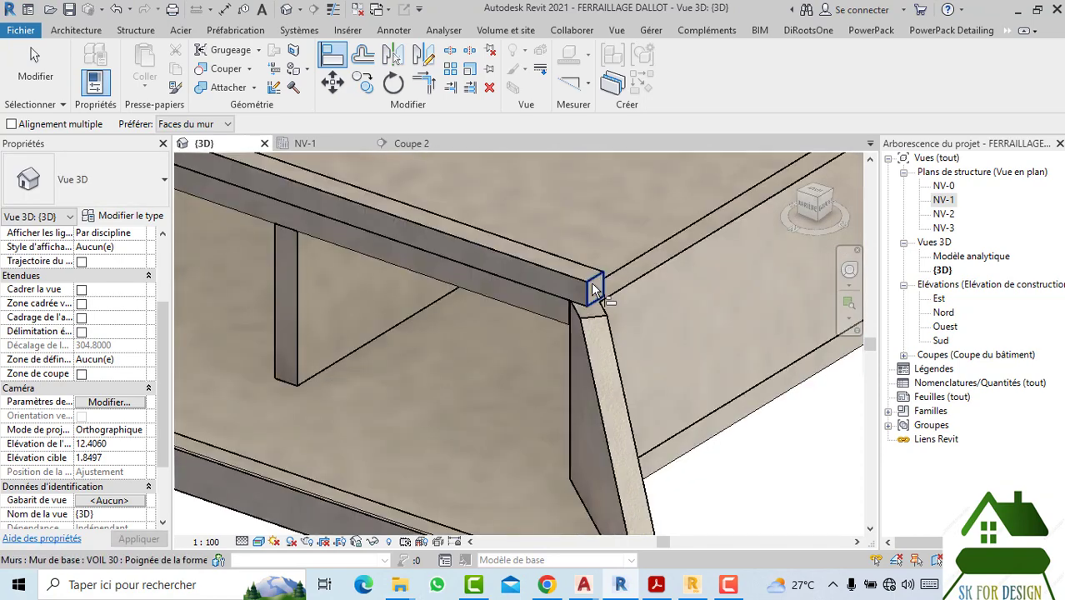
scroll(626, 410, down, 2)
scroll(476, 378, down, 1)
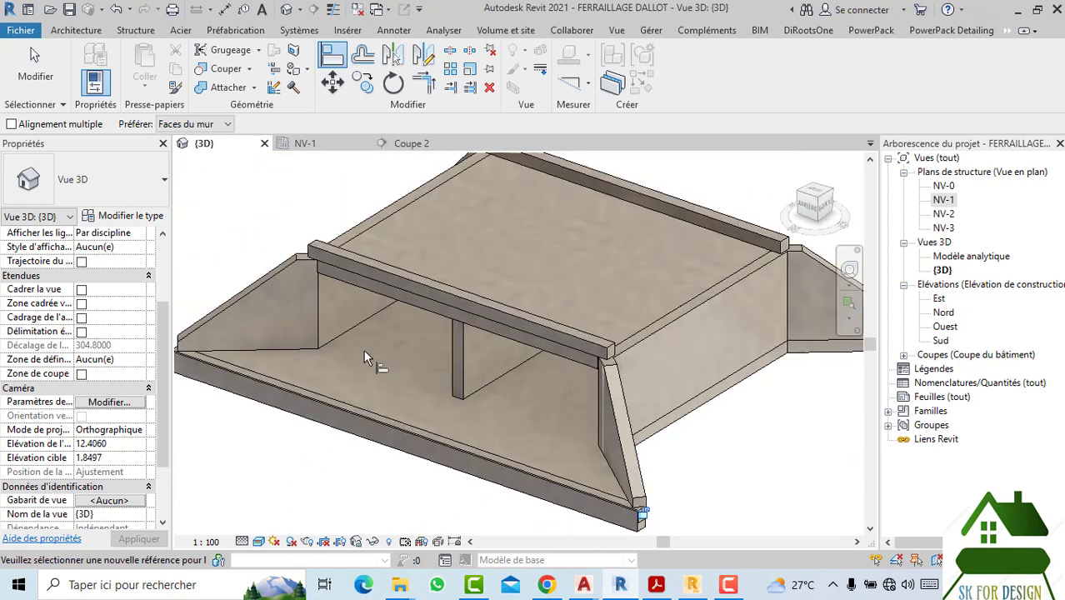
click(333, 147)
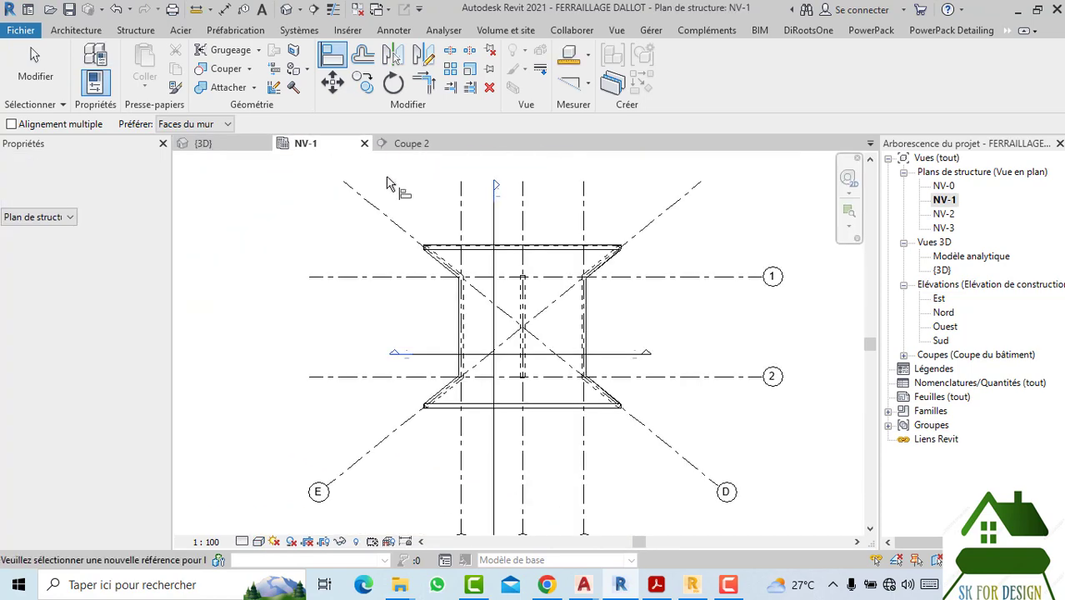
Step: Return to the Coupe 2 section and start the rebar tool, accepting the warning
click(425, 146)
key(Escape)
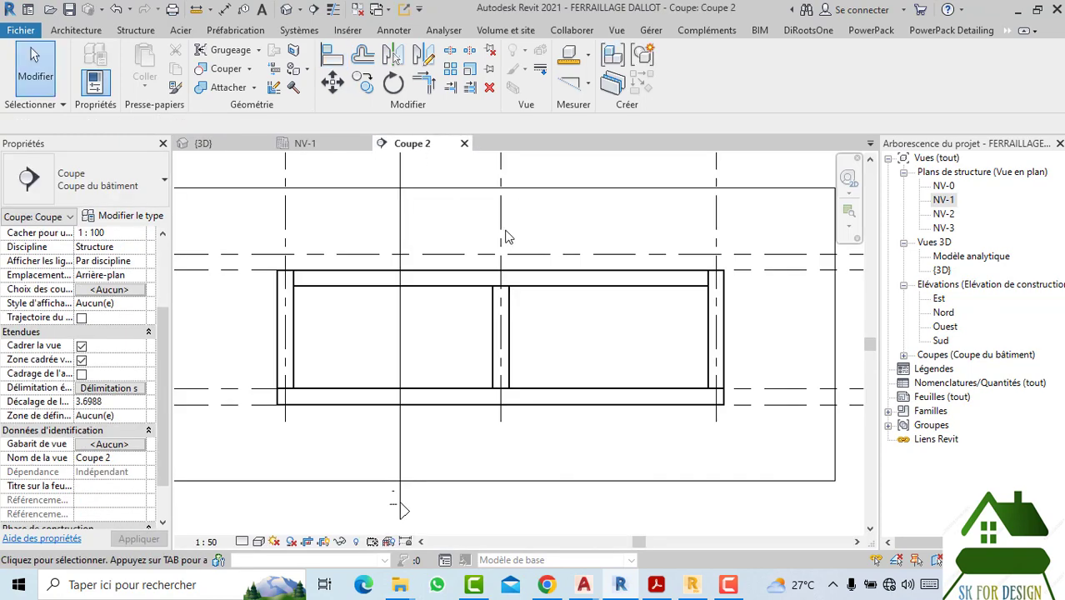
scroll(373, 350, up, 3)
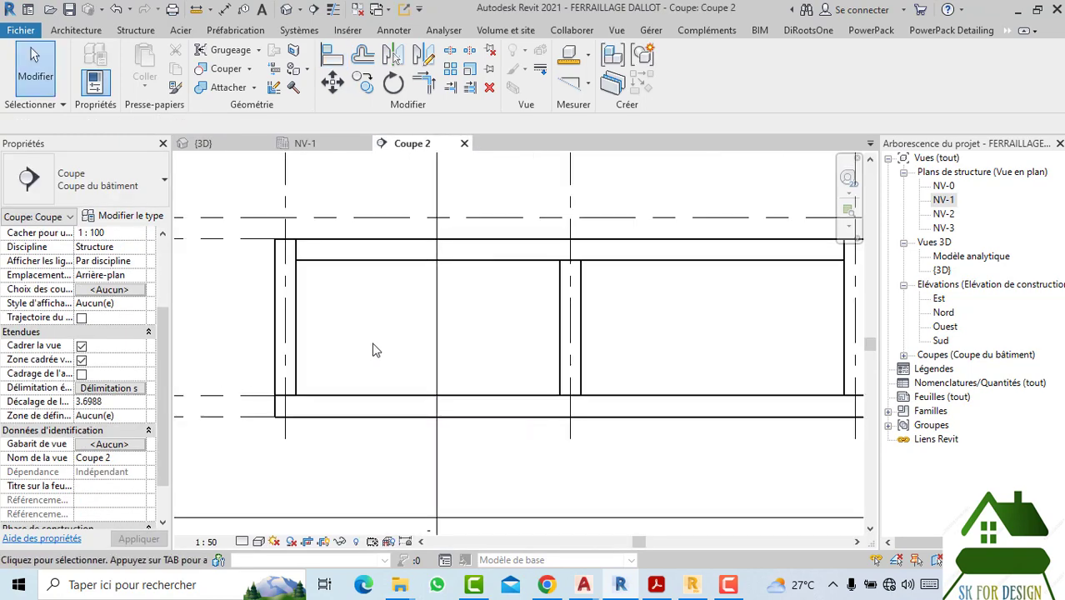
click(135, 30)
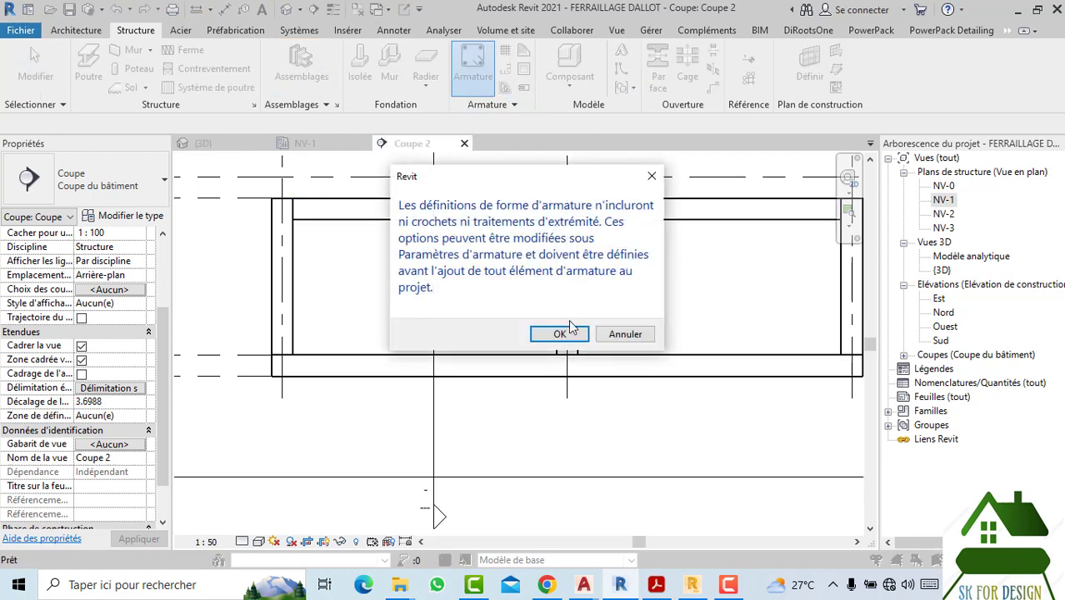
click(570, 330)
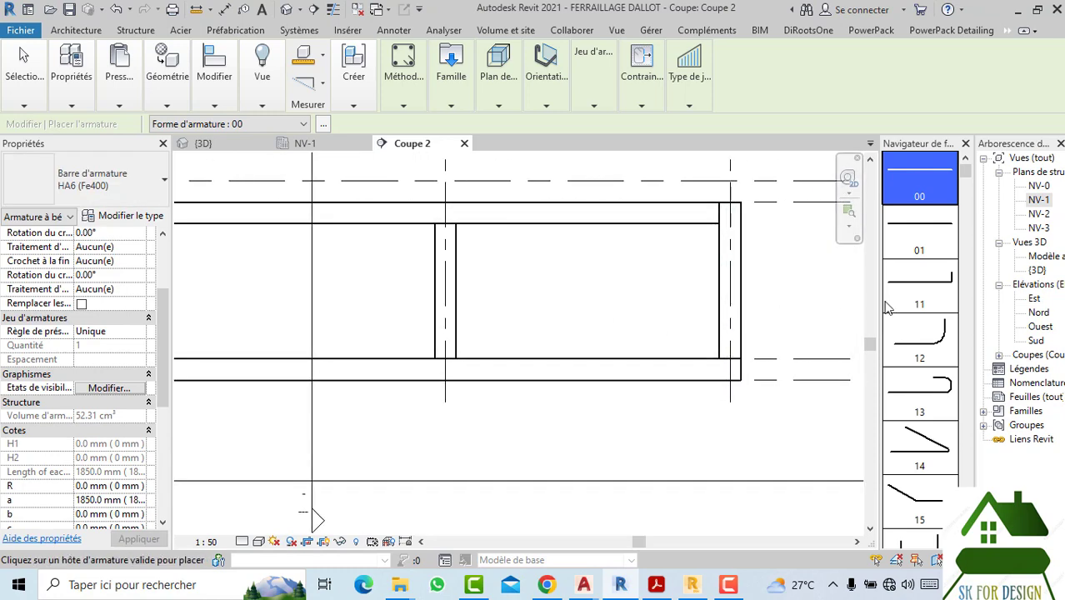
Step: Zoom and pan the Coupe 2 section to frame the culvert for placing shape 00 rebar
scroll(911, 358, down, 1)
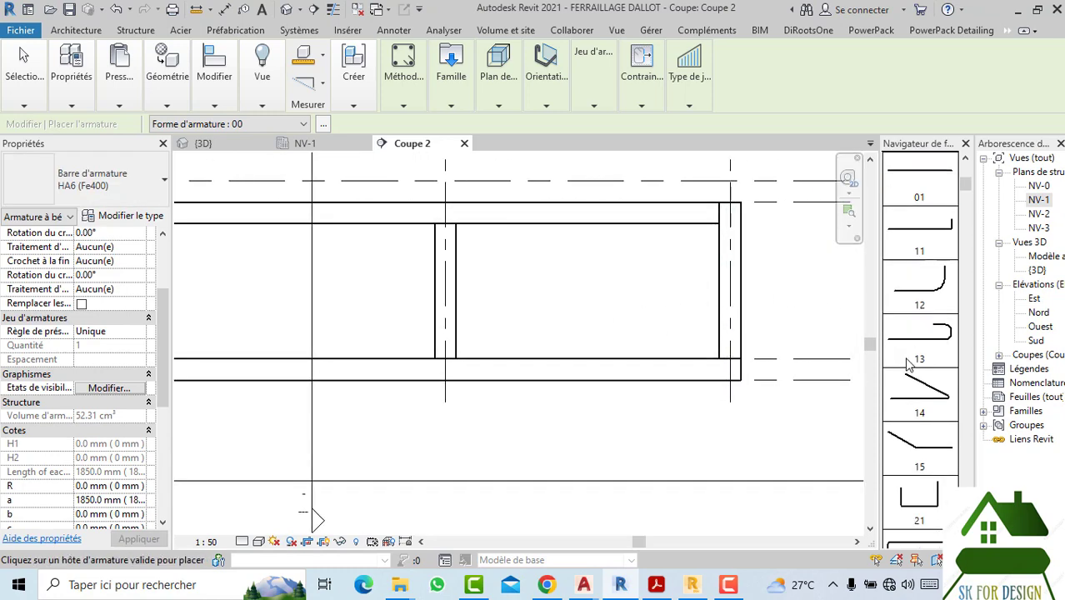
scroll(912, 358, down, 2)
scroll(911, 367, down, 2)
scroll(916, 392, down, 2)
scroll(921, 417, down, 2)
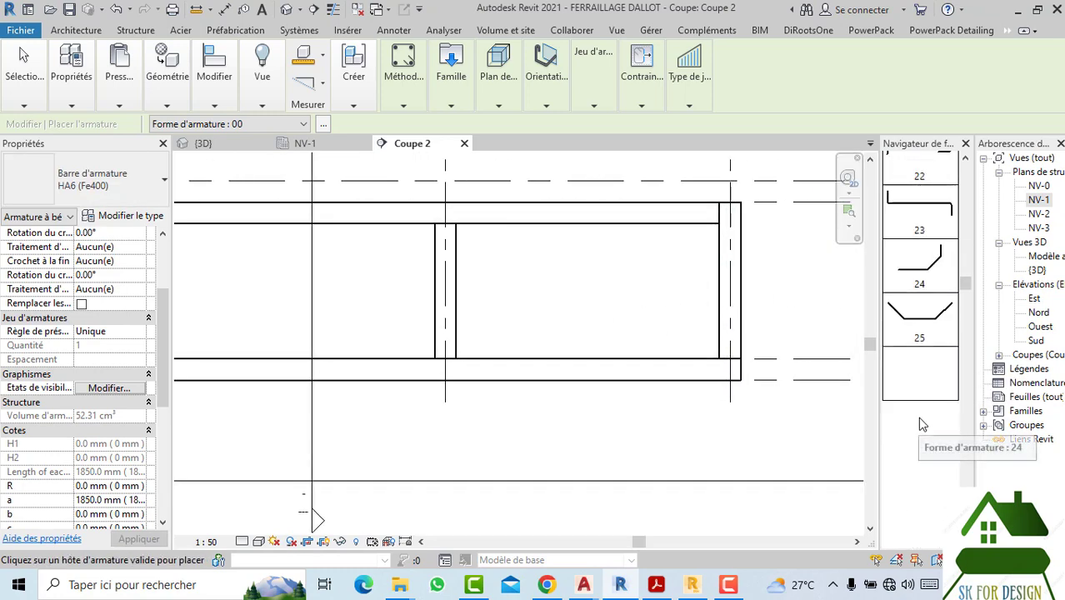
scroll(921, 421, down, 2)
scroll(922, 423, down, 2)
scroll(922, 423, down, 2)
scroll(923, 423, down, 2)
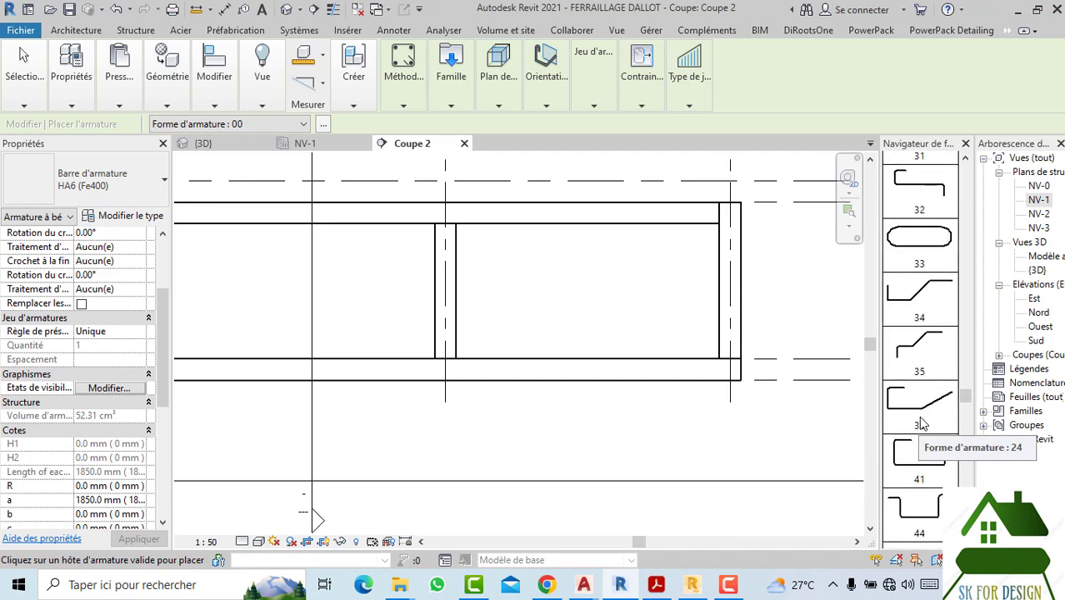
scroll(922, 424, down, 2)
scroll(921, 425, down, 2)
scroll(921, 425, down, 2)
scroll(921, 420, down, 2)
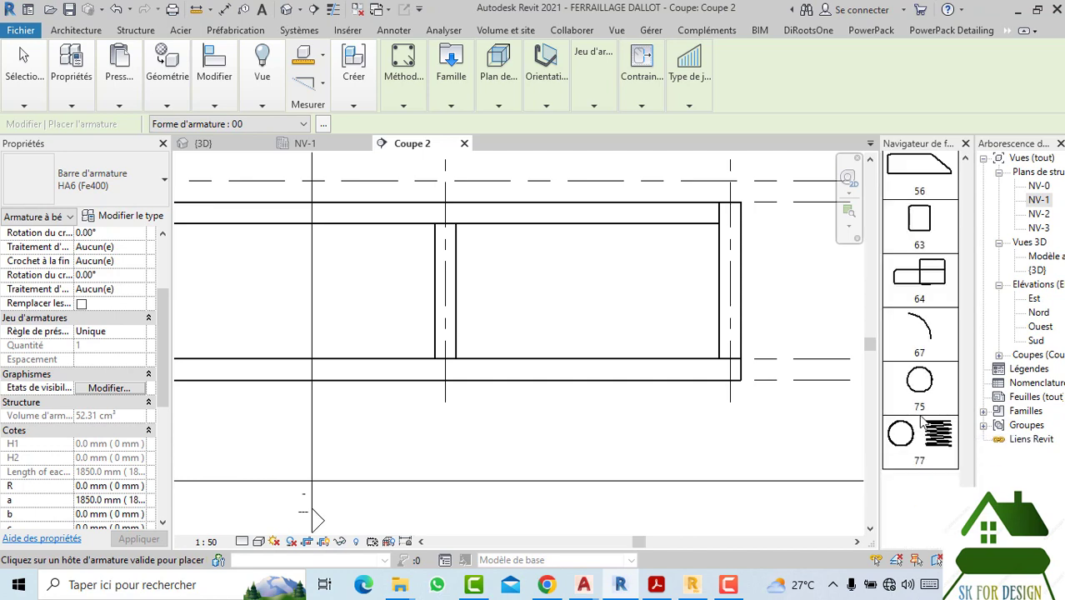
scroll(924, 392, down, 2)
scroll(931, 344, down, 2)
scroll(931, 344, up, 3)
scroll(933, 342, up, 2)
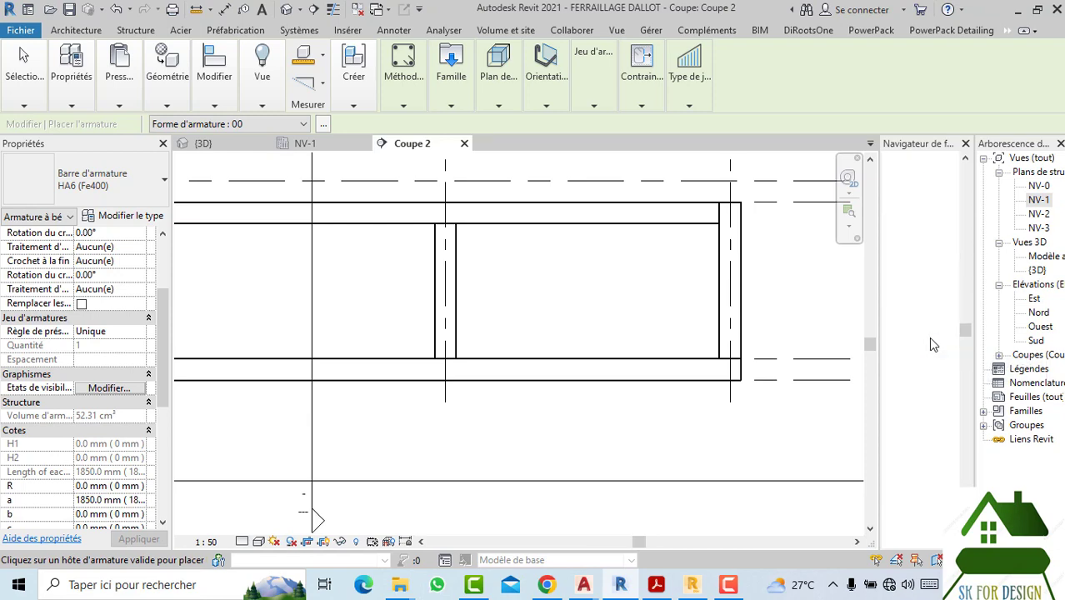
scroll(946, 346, up, 2)
scroll(942, 282, up, 2)
scroll(941, 282, up, 3)
scroll(927, 261, up, 2)
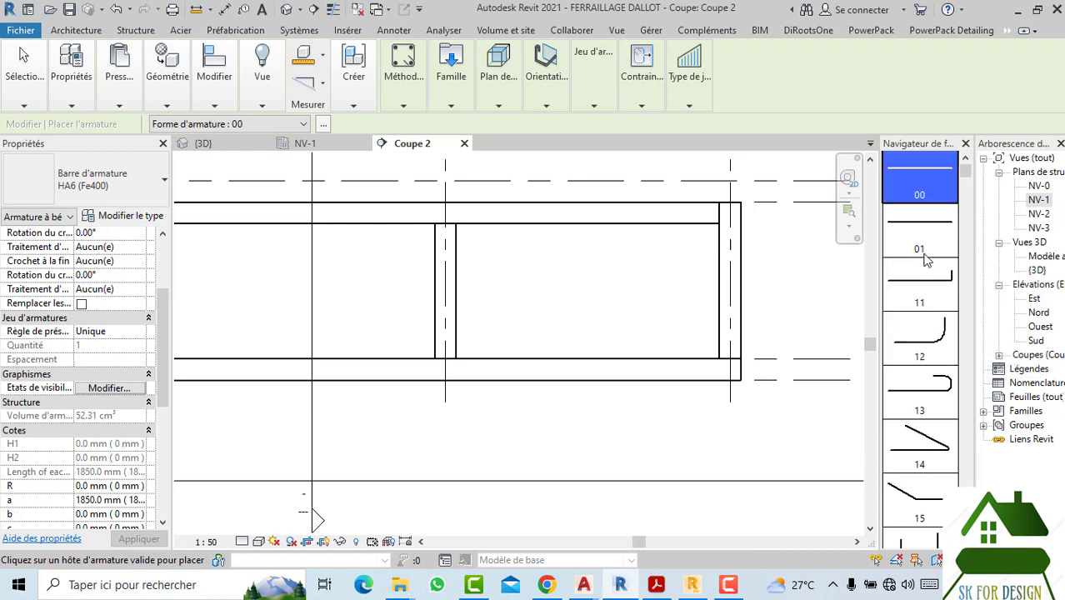
middle_drag(399, 302, 419, 340)
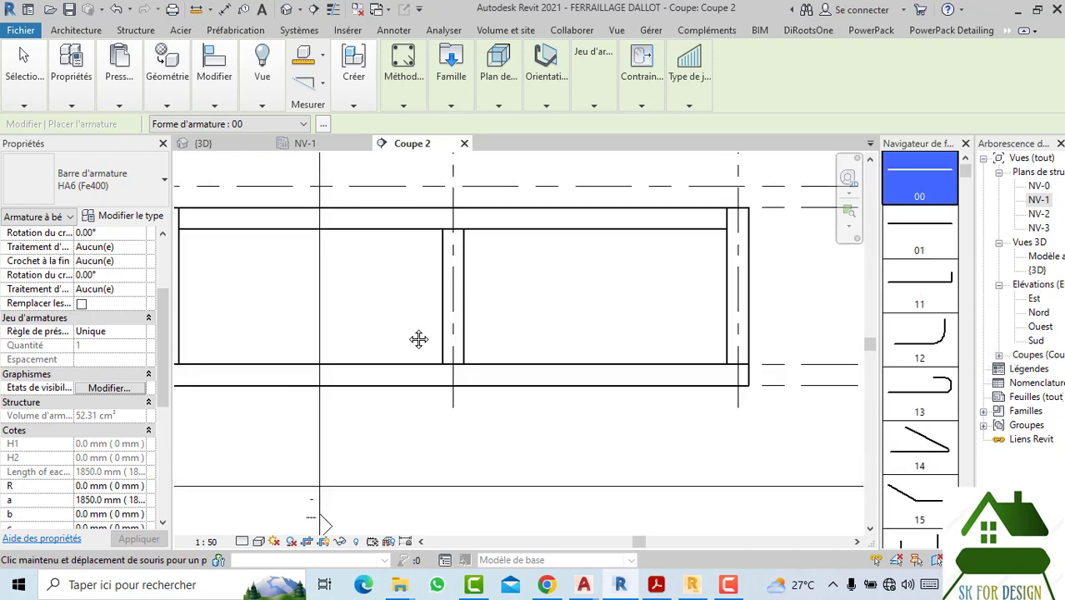
Step: Choose the HA16 (Fe400) bar type and place a 7640 mm shape 00 bar in the top slab
click(143, 185)
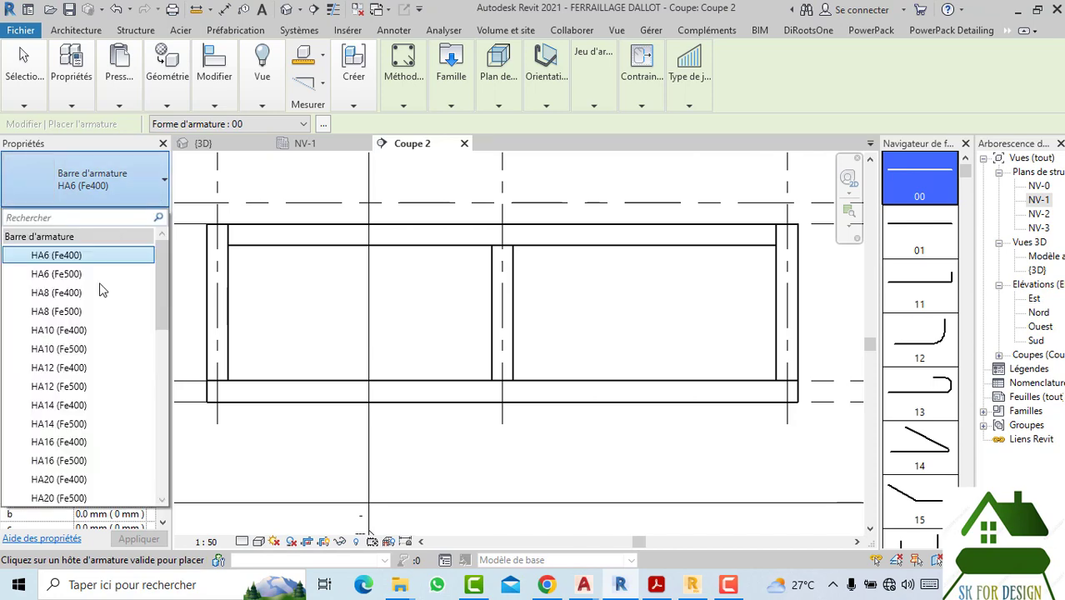
click(50, 268)
click(130, 187)
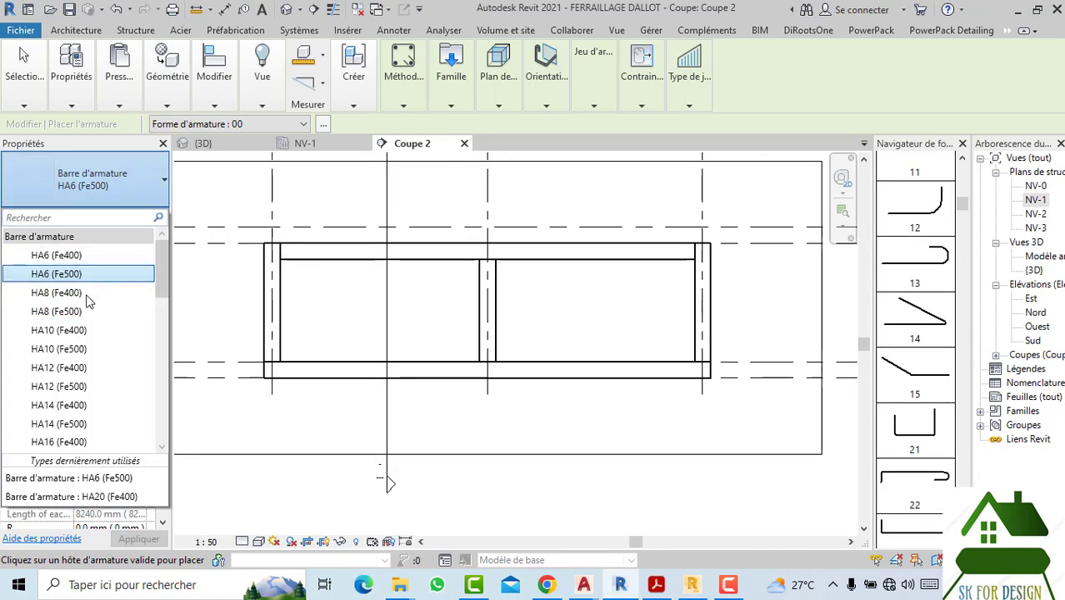
scroll(71, 317, down, 3)
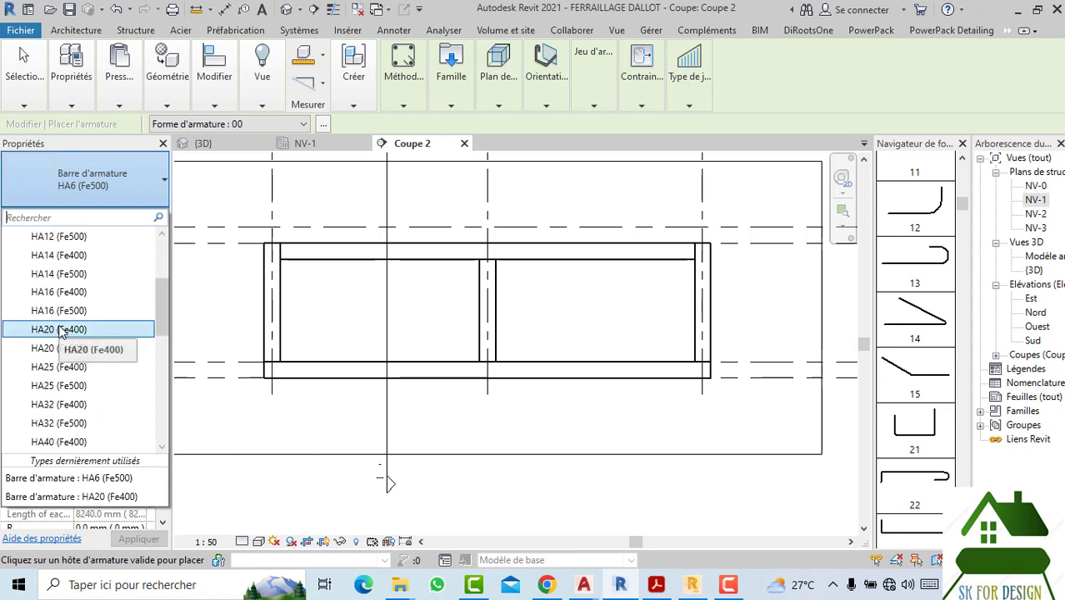
scroll(931, 224, up, 2)
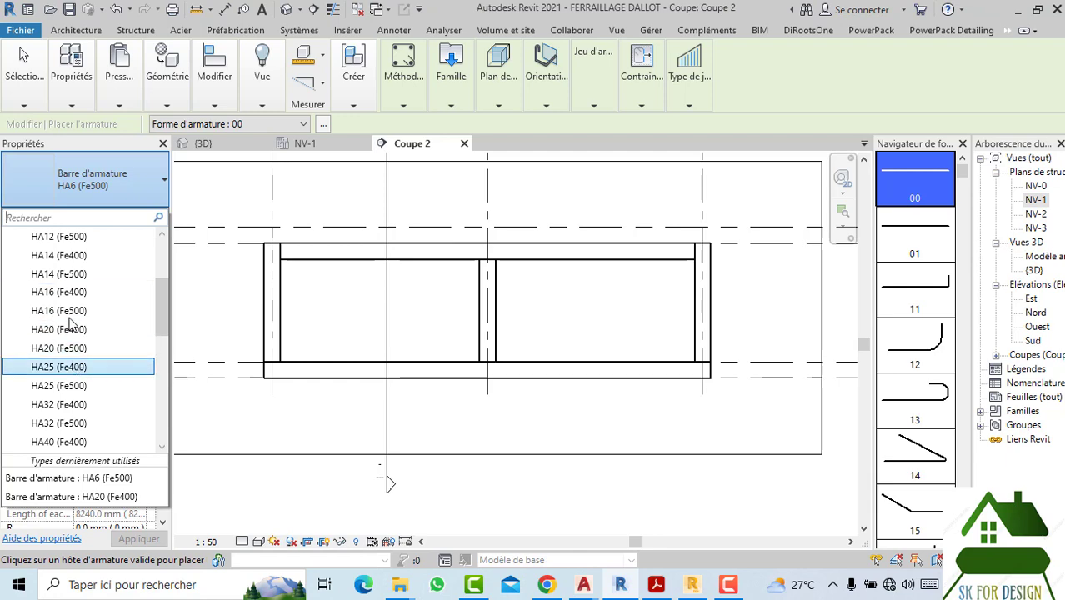
click(62, 293)
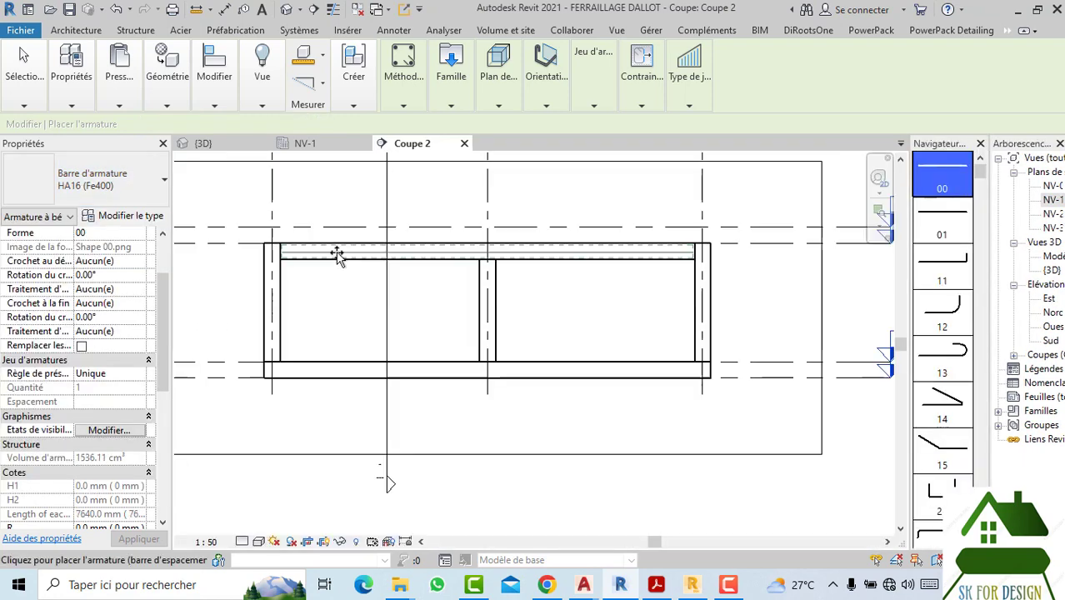
scroll(331, 261, up, 2)
scroll(332, 261, up, 1)
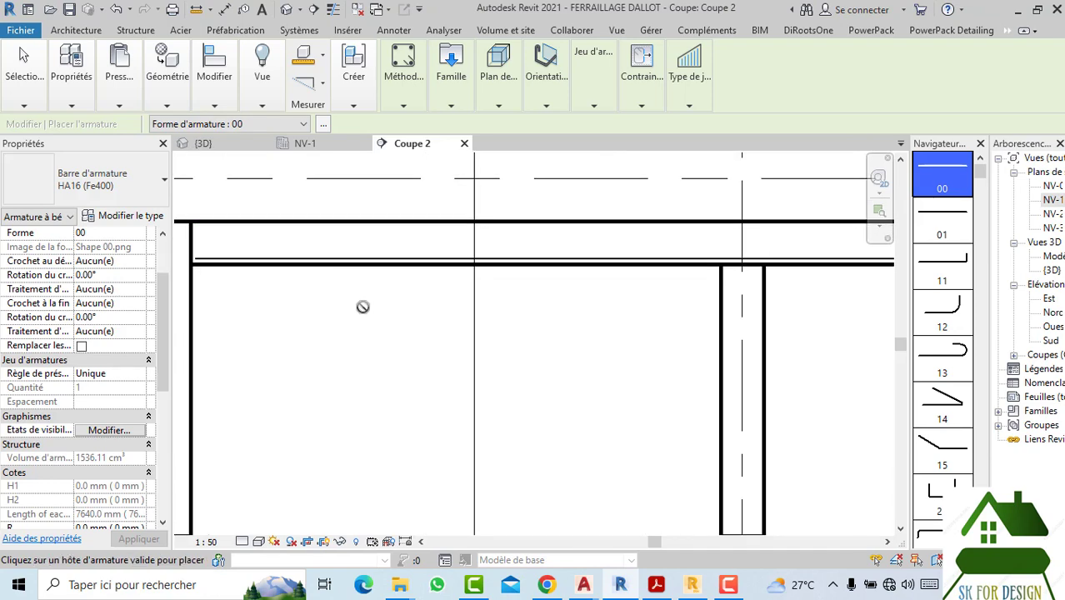
scroll(361, 302, down, 1)
key(Escape)
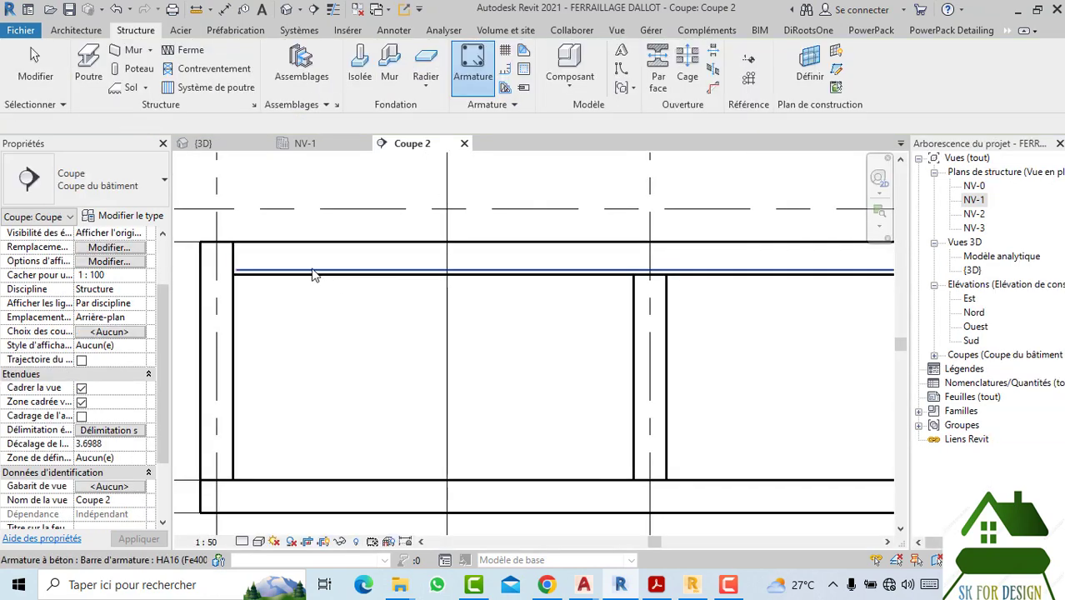
Step: Select the top-slab bar, verify the rebar cover is 30.0 mm, and begin changing the detail level
scroll(312, 276, up, 1)
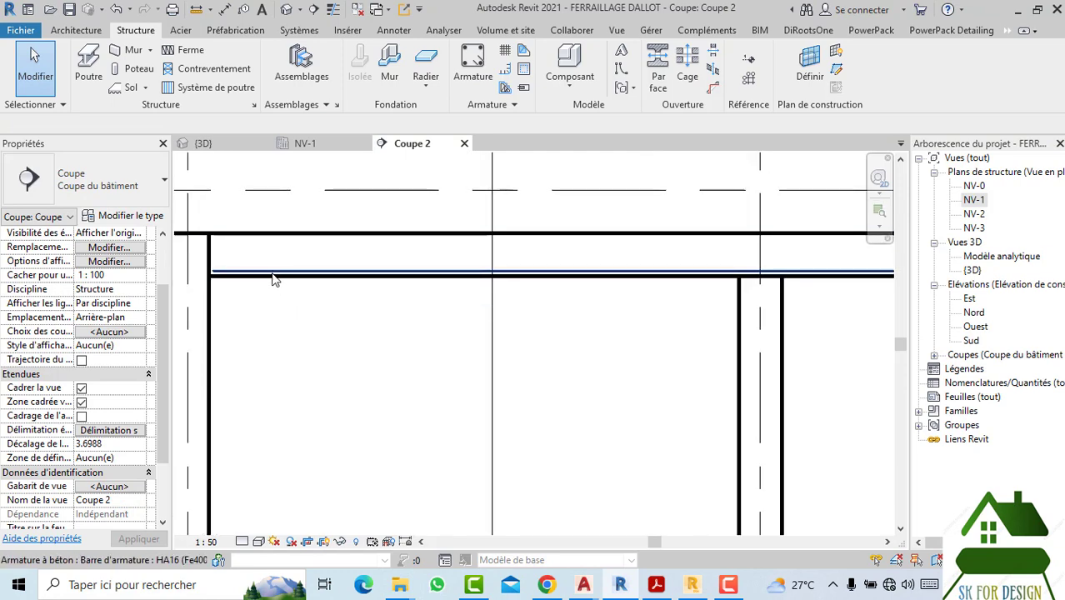
click(275, 275)
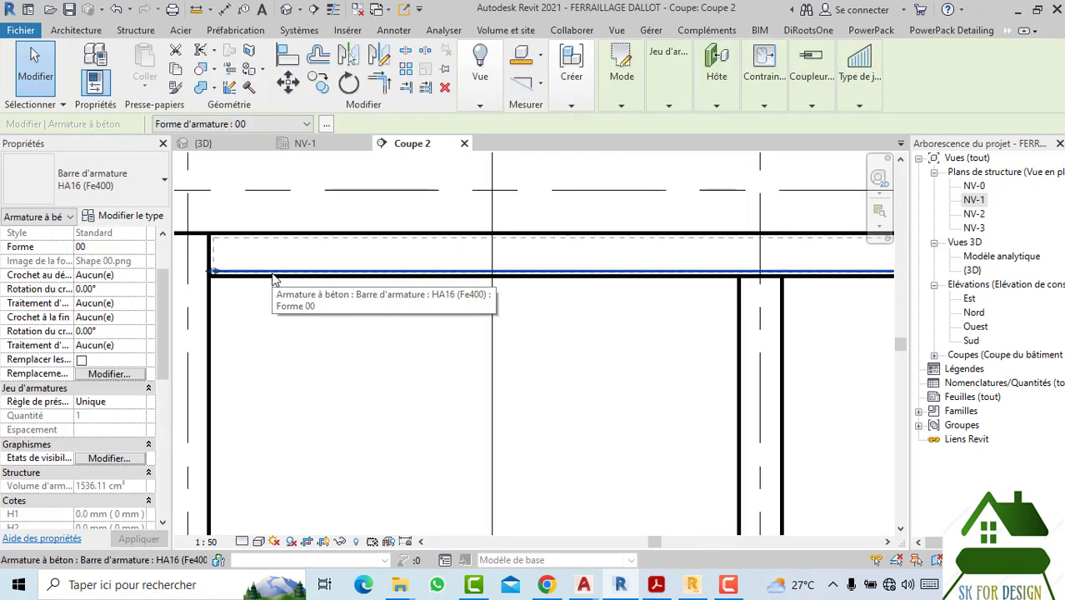
scroll(275, 275, down, 1)
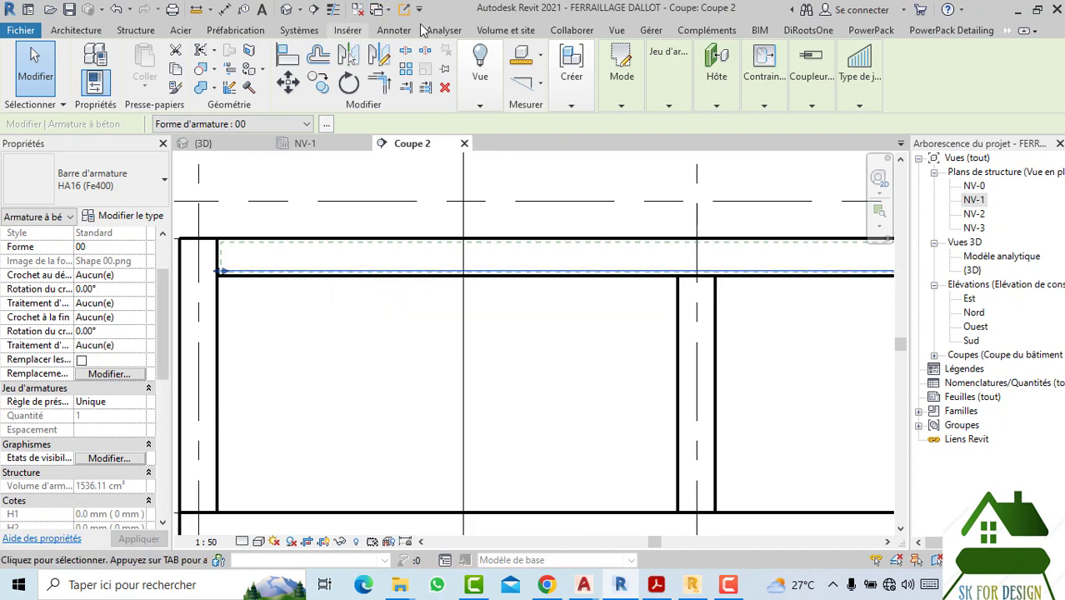
mouse_move(480, 79)
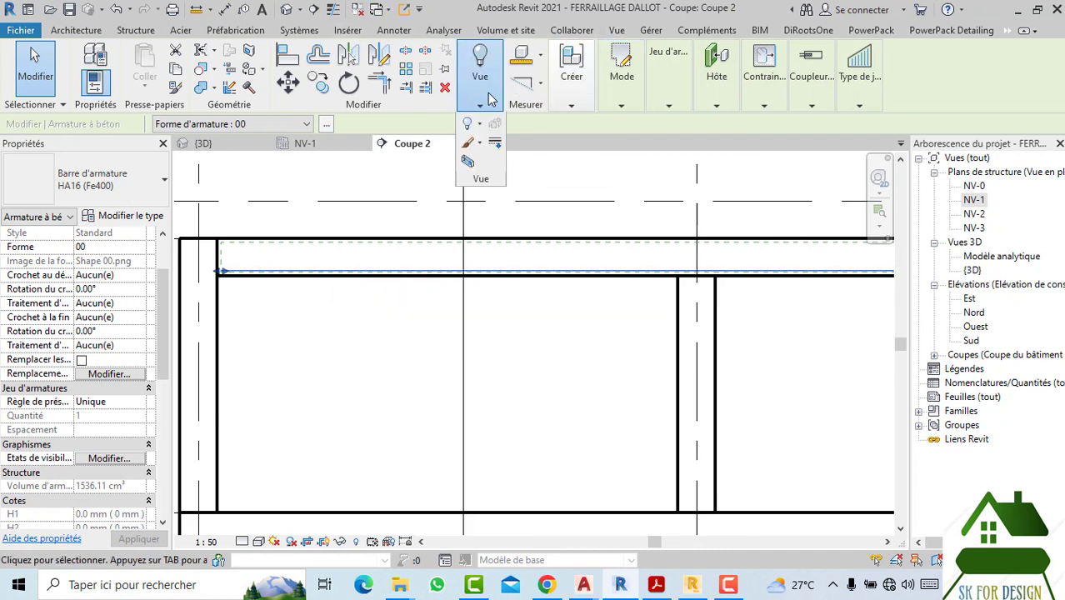
click(135, 30)
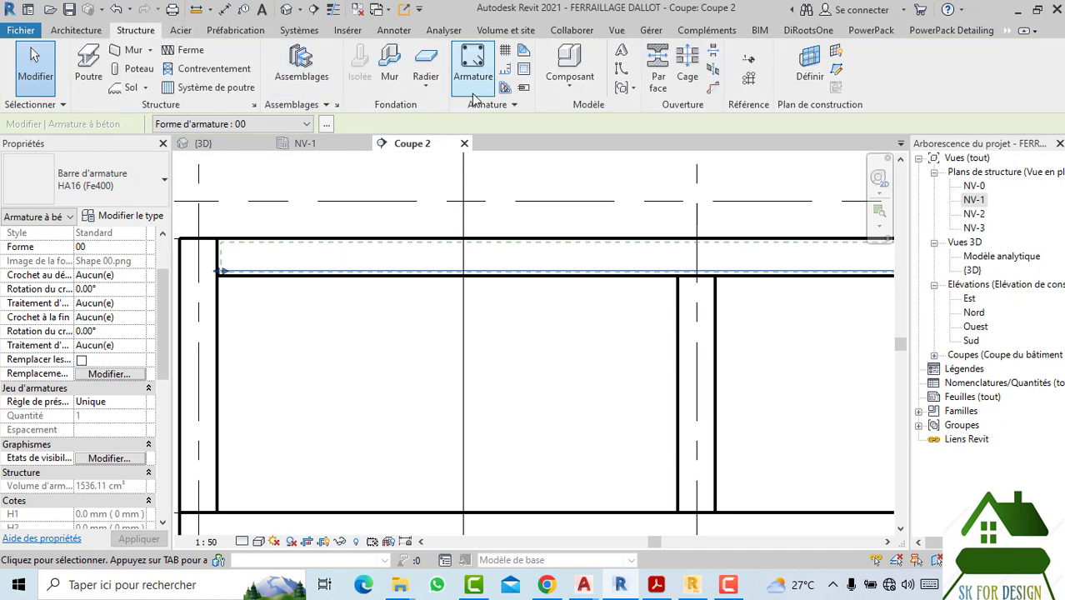
click(522, 70)
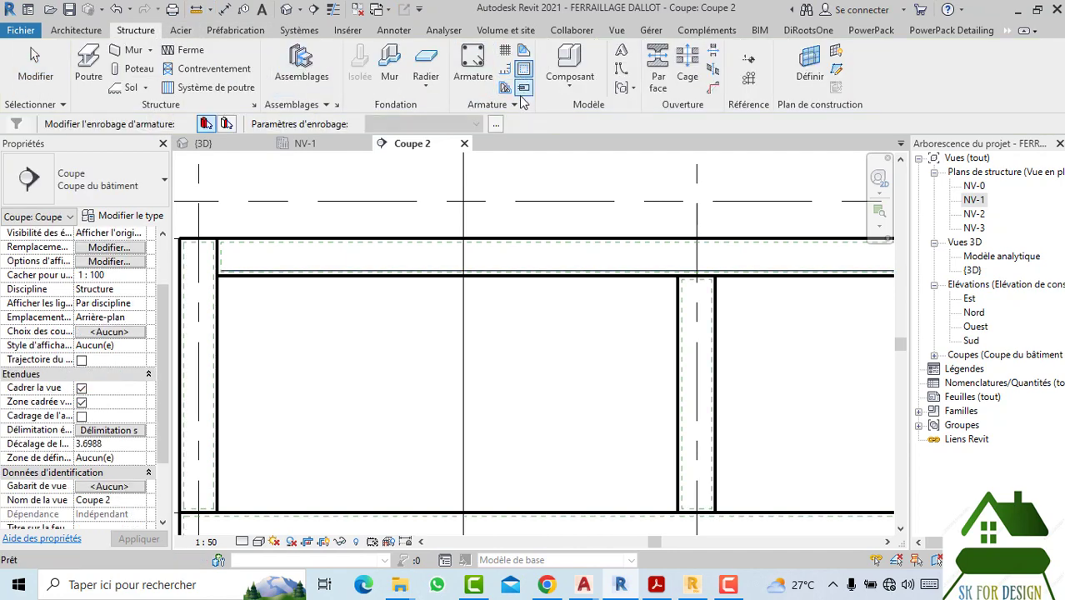
click(495, 126)
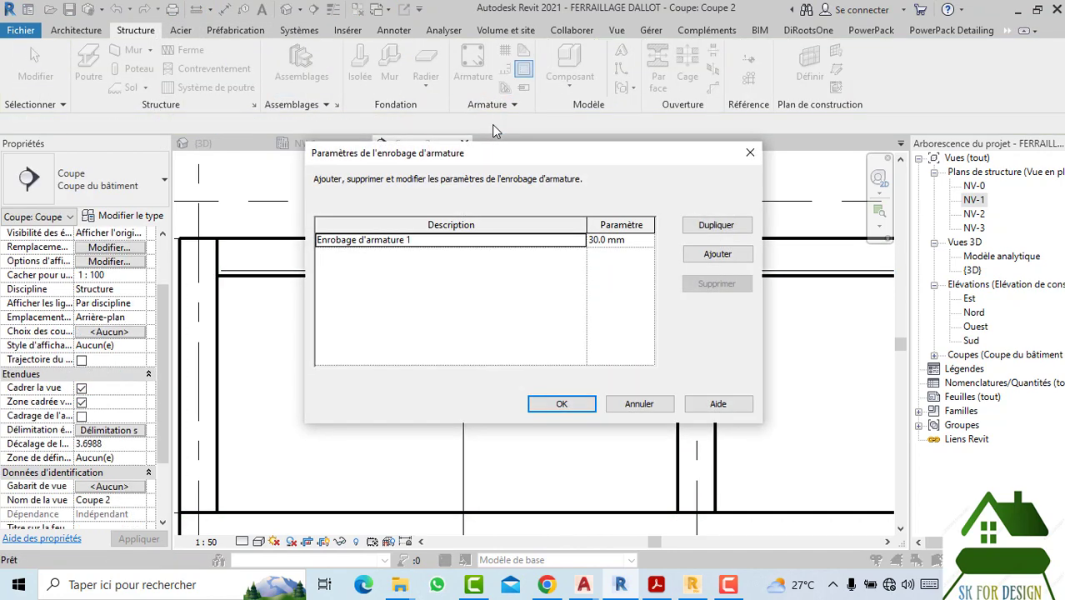
click(563, 404)
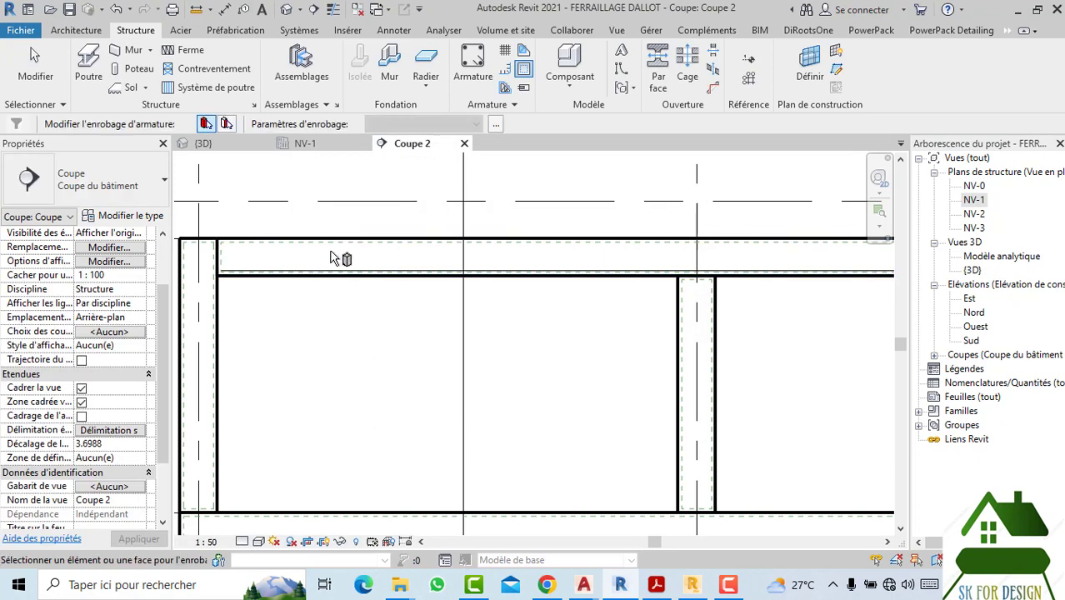
click(242, 542)
Step: Show Coupe 2 at fine (Elevé) detail and select the top-slab HA16 bar
click(254, 525)
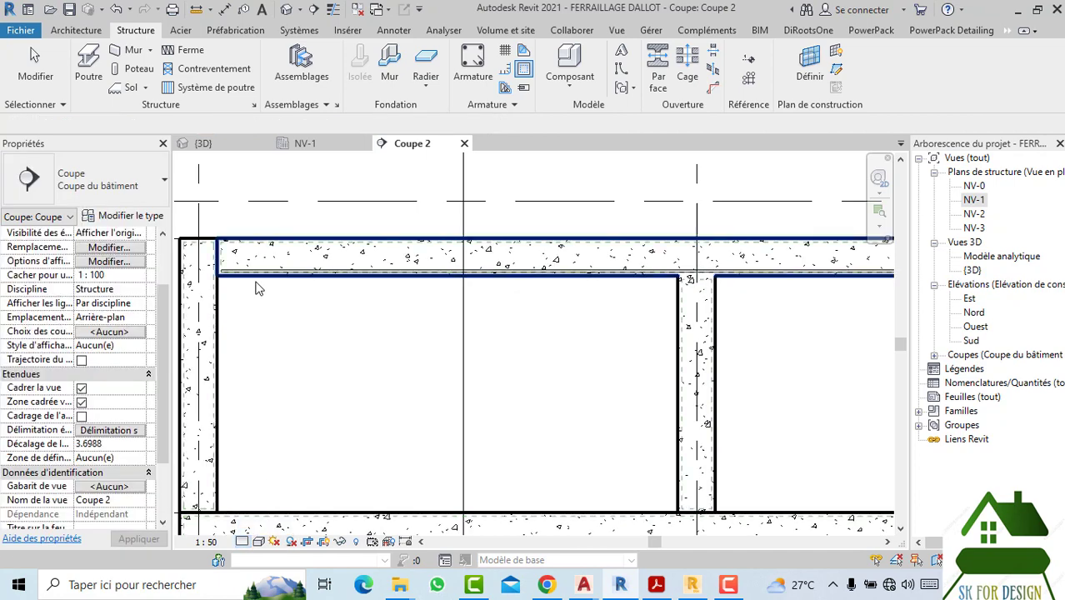
scroll(238, 285, up, 2)
scroll(283, 285, up, 2)
key(Escape)
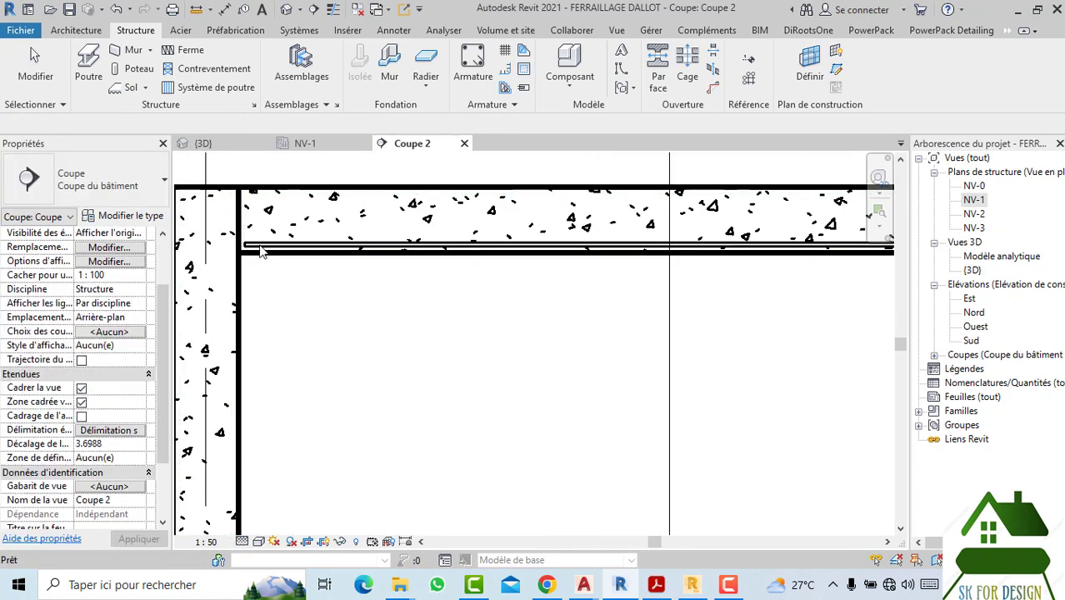
click(270, 248)
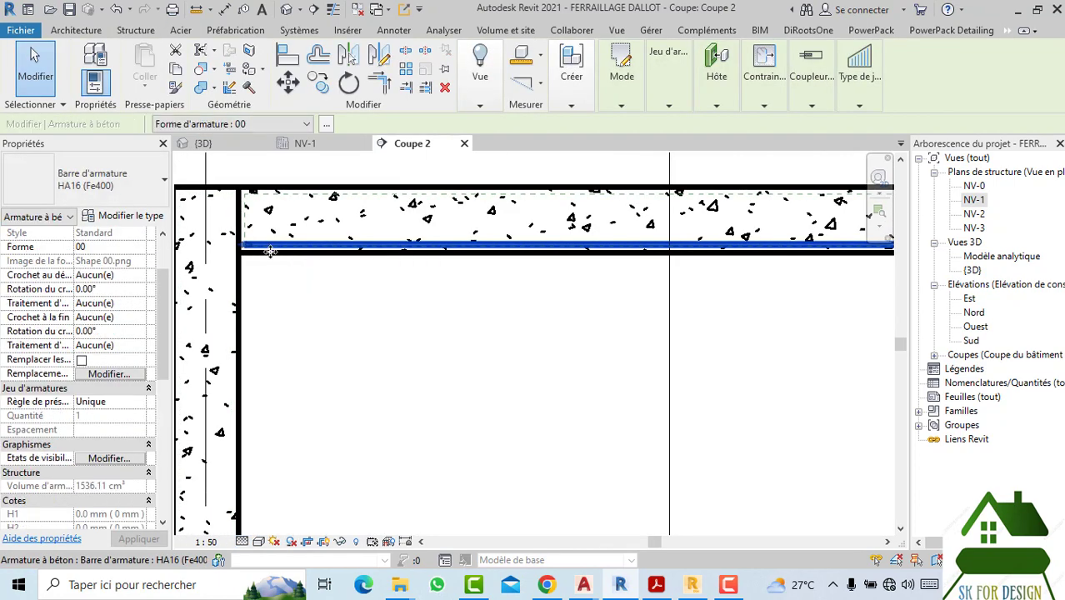
Step: Try 90° and 180° start hooks, then settle on Standard - 135 deg. at the bar start
click(142, 278)
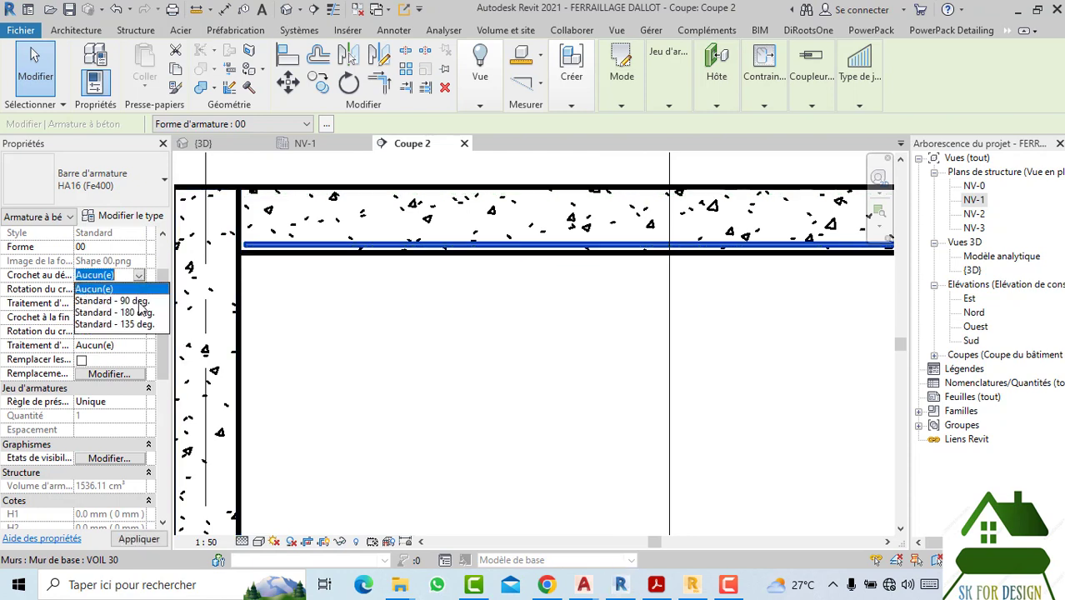
click(133, 301)
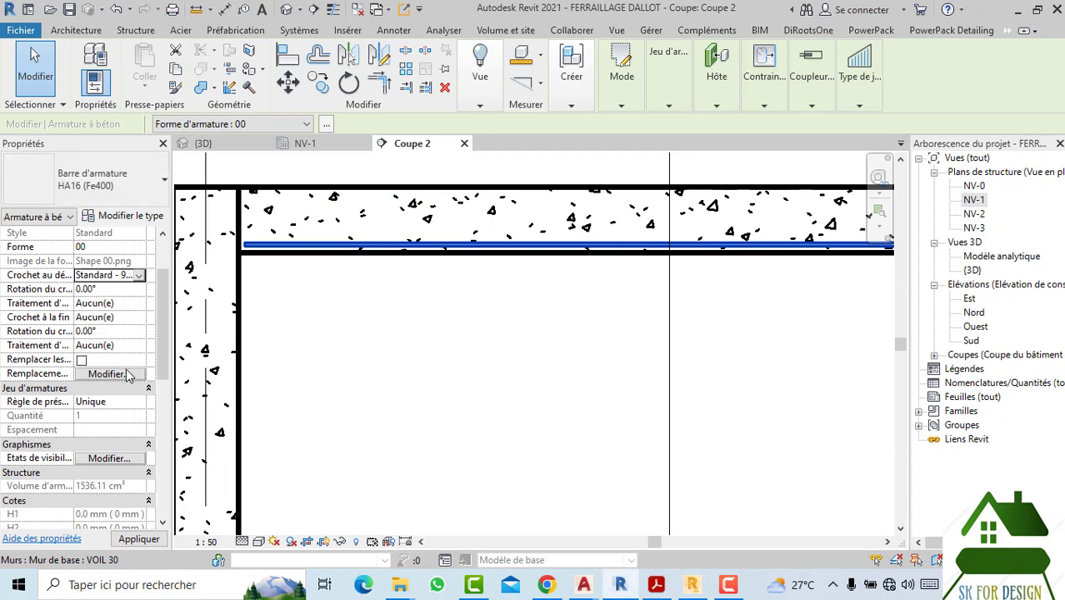
click(138, 539)
mouse_move(359, 443)
middle_down()
mouse_move(301, 351)
mouse_move(647, 349)
middle_up()
scroll(678, 258, up, 3)
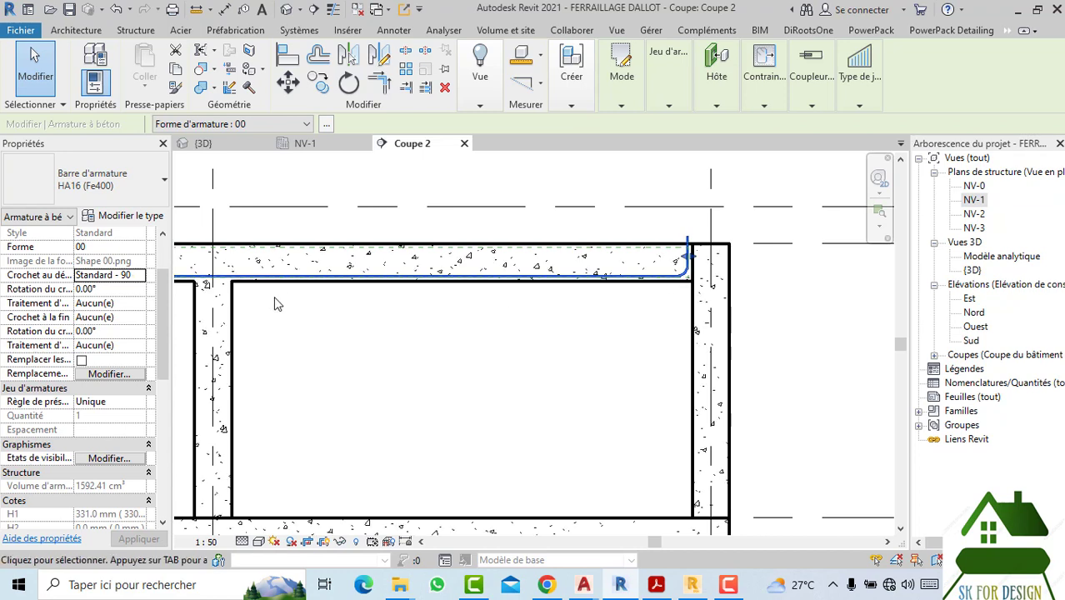
click(140, 276)
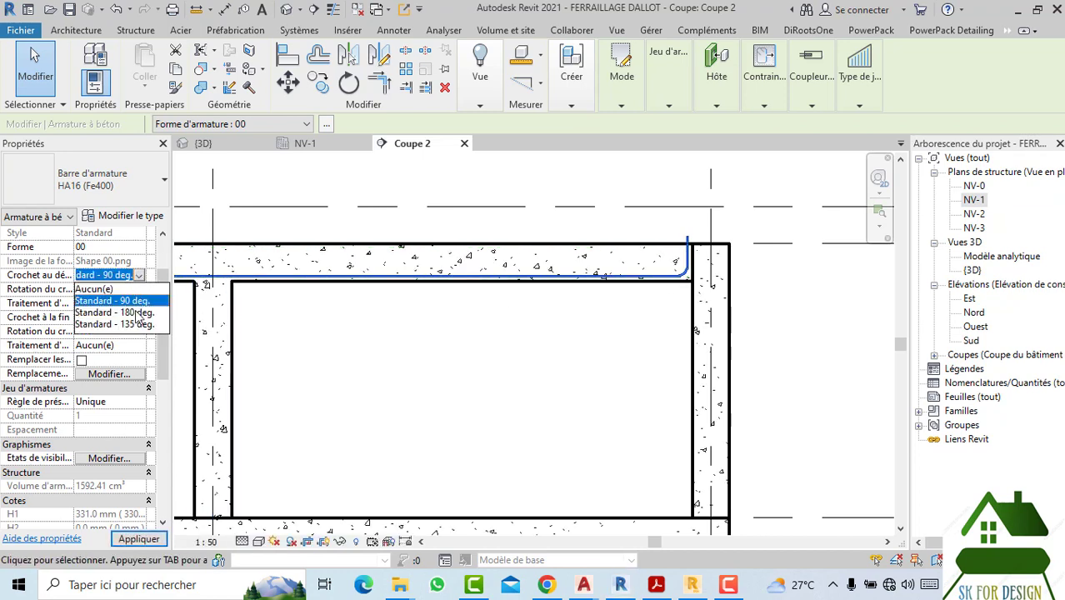
click(139, 323)
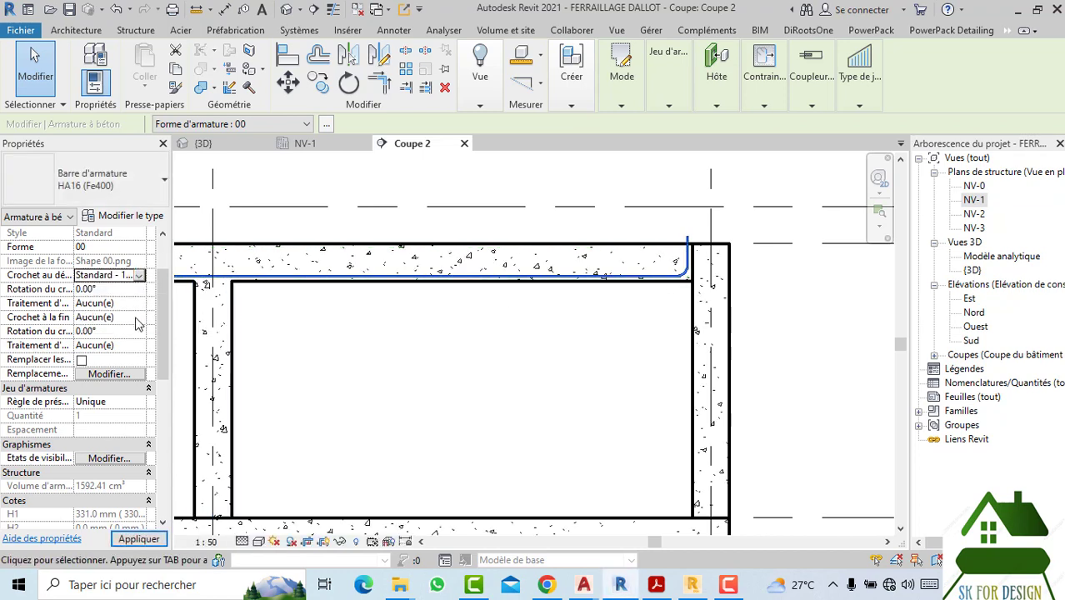
click(139, 540)
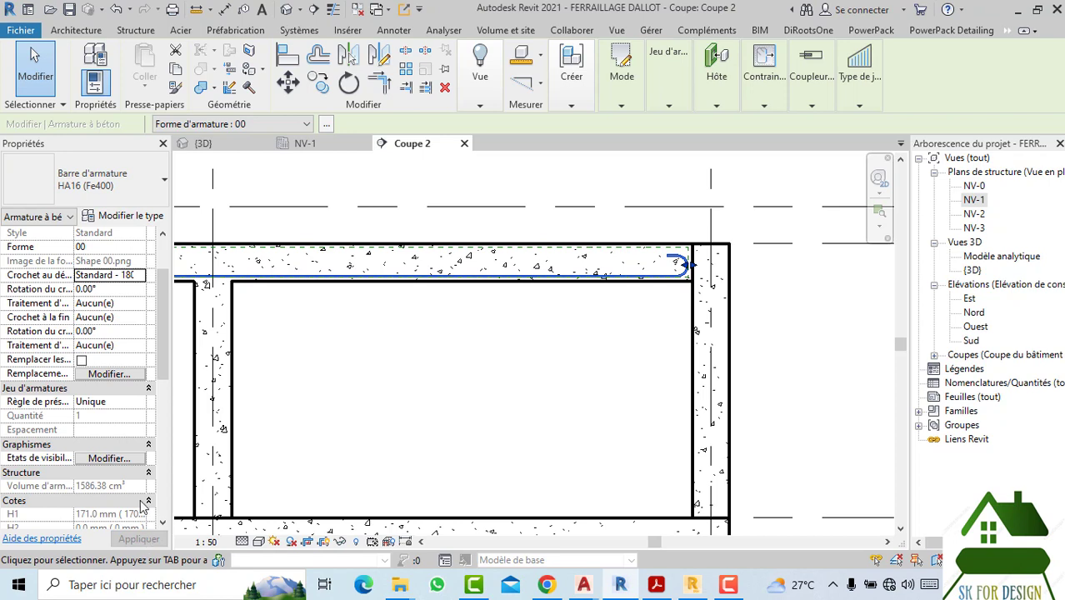
click(142, 276)
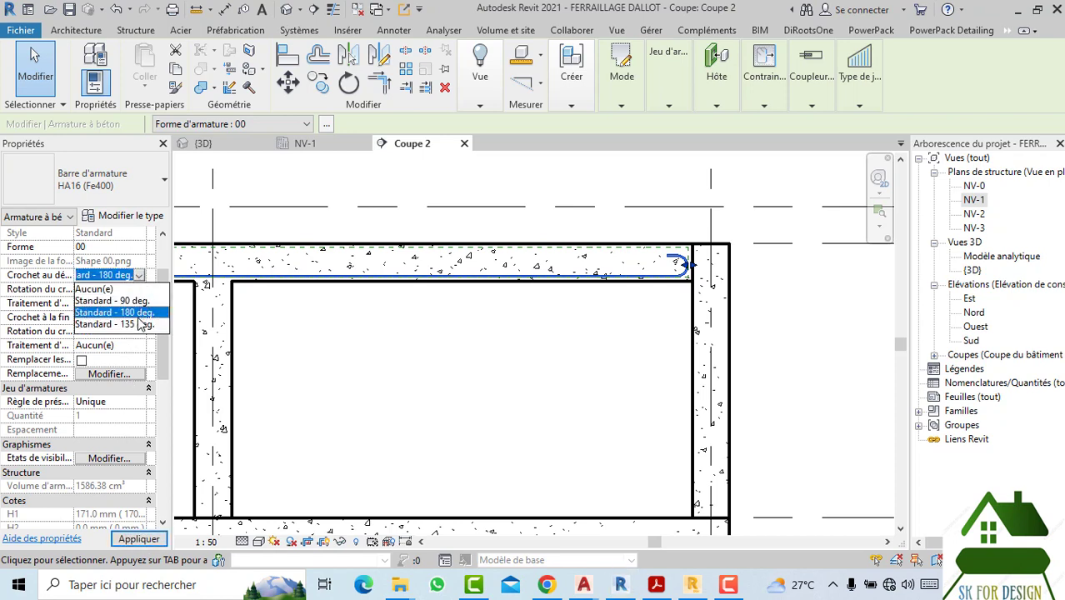
click(140, 324)
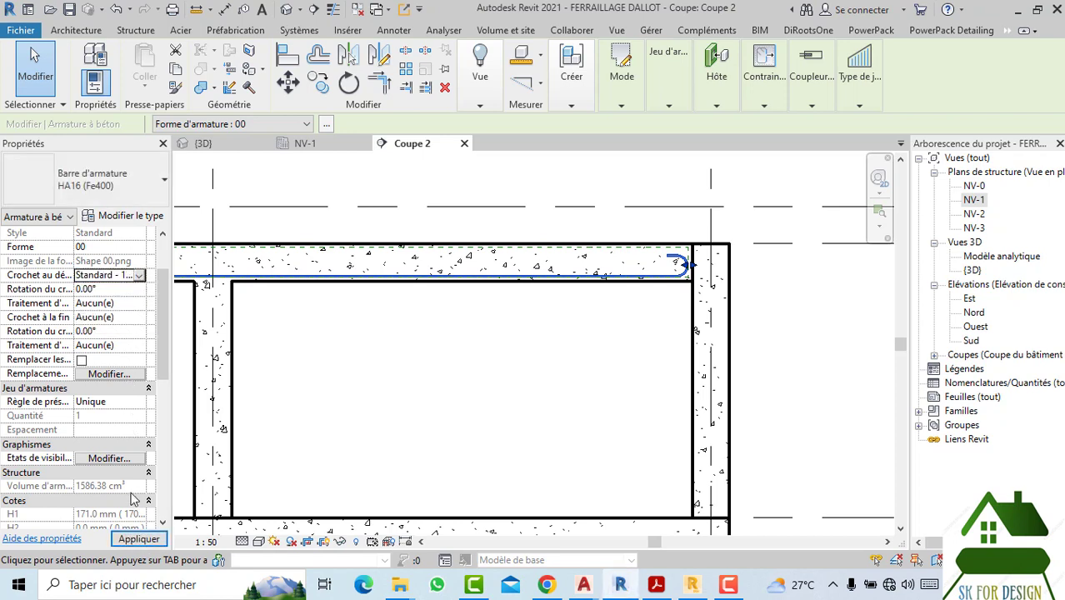
click(129, 539)
Step: Give the bar's end a Standard - 135 deg. hook and zoom to check both hooks
scroll(633, 227, up, 3)
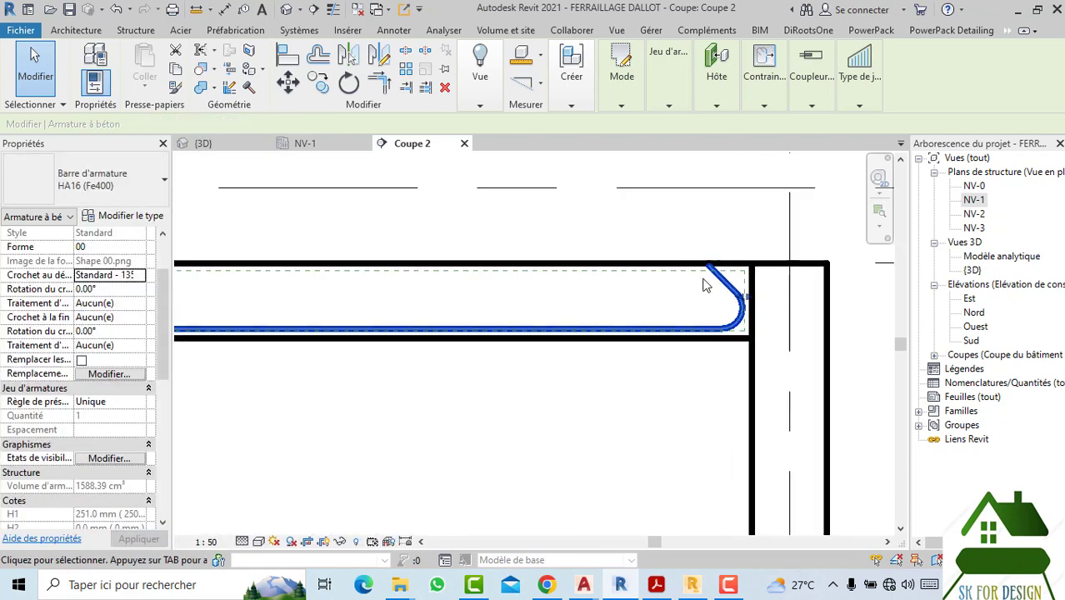
scroll(702, 285, up, 1)
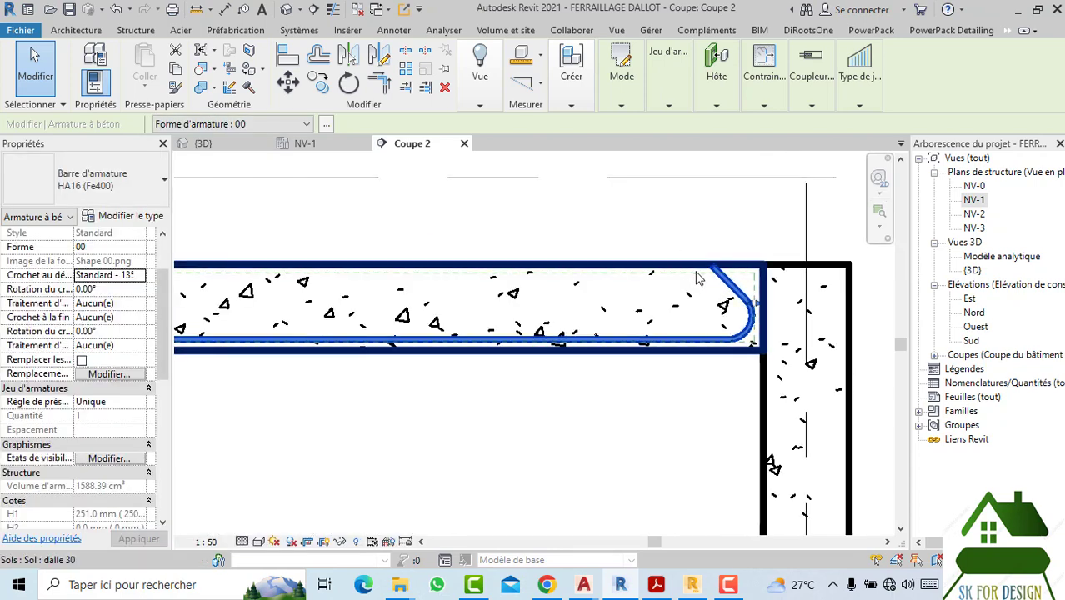
scroll(741, 298, down, 2)
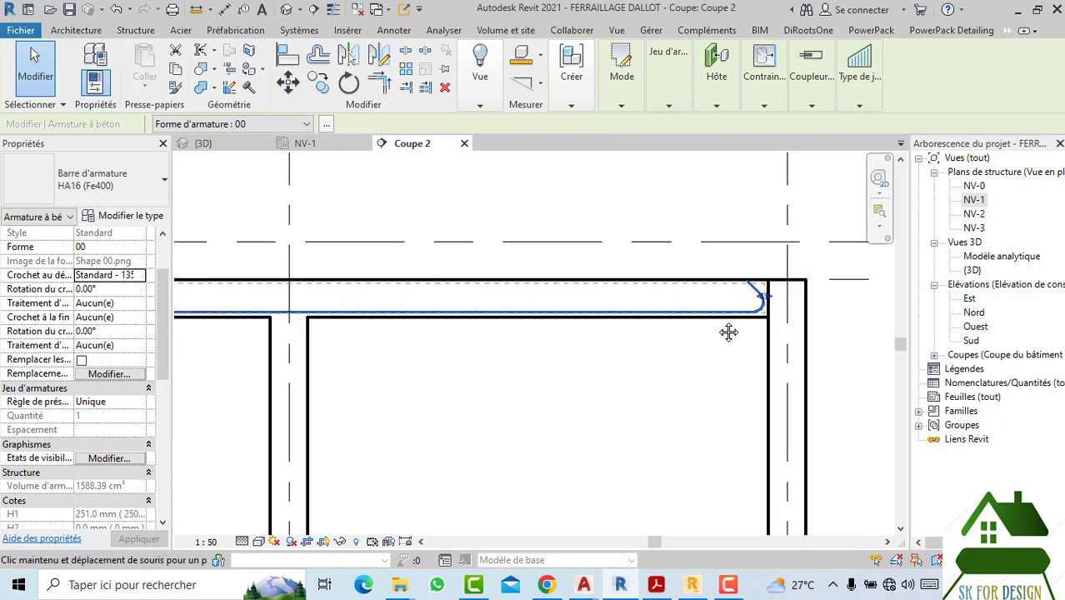
scroll(729, 332, down, 3)
scroll(437, 285, up, 3)
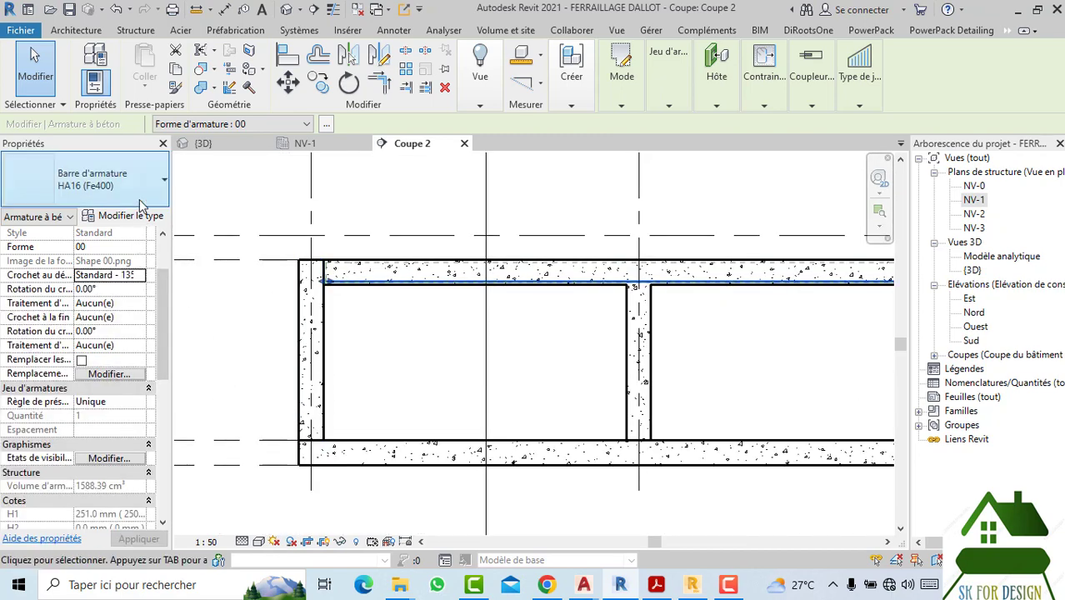
click(140, 320)
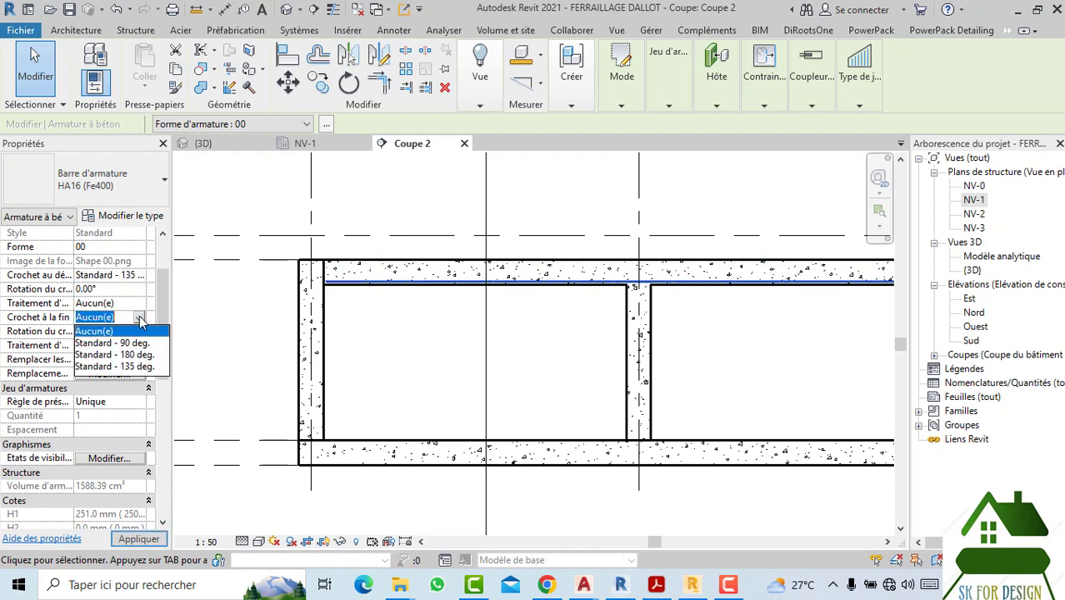
click(125, 366)
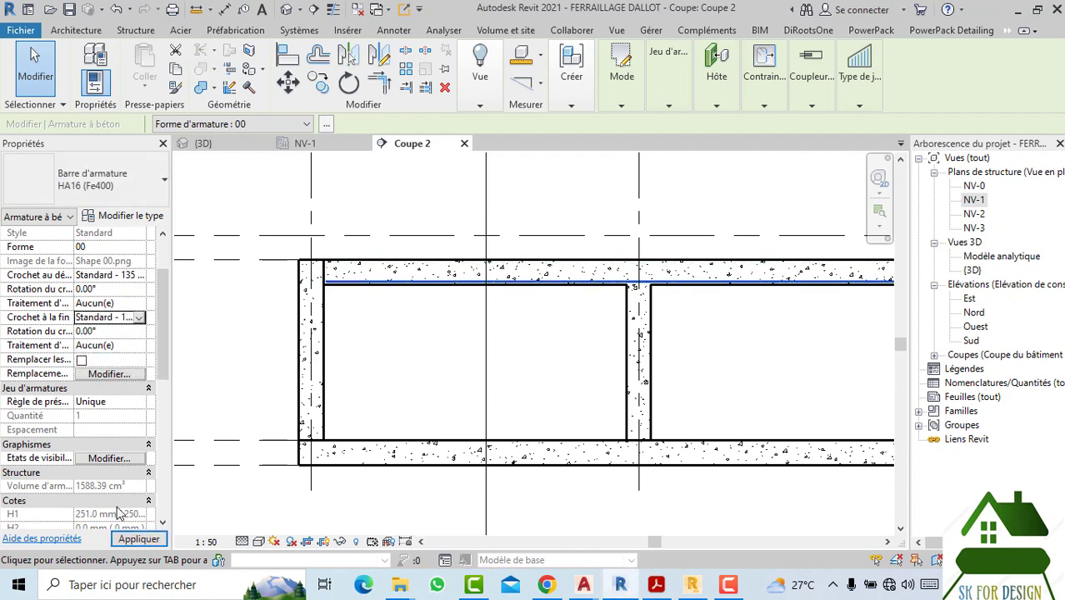
click(121, 544)
scroll(325, 246, up, 3)
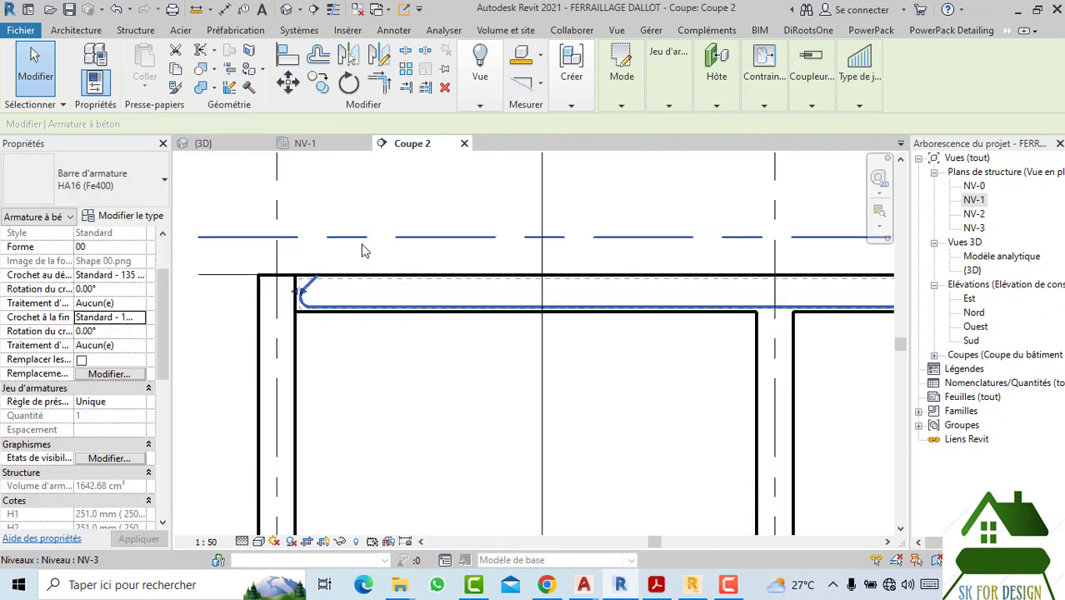
scroll(321, 243, up, 3)
scroll(315, 241, down, 3)
scroll(283, 217, down, 2)
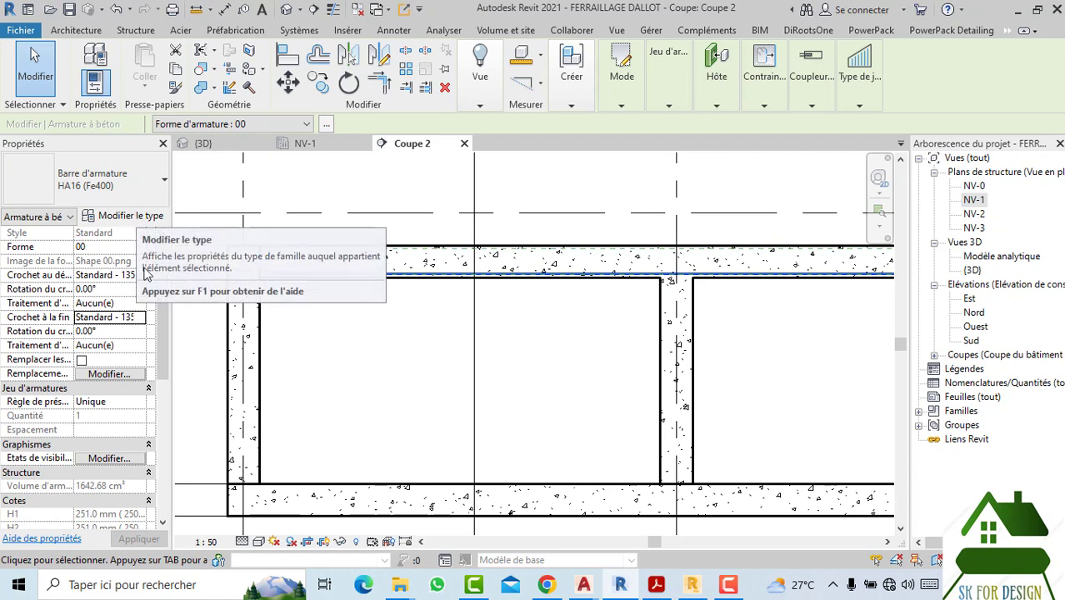
scroll(129, 263, down, 2)
scroll(125, 271, down, 2)
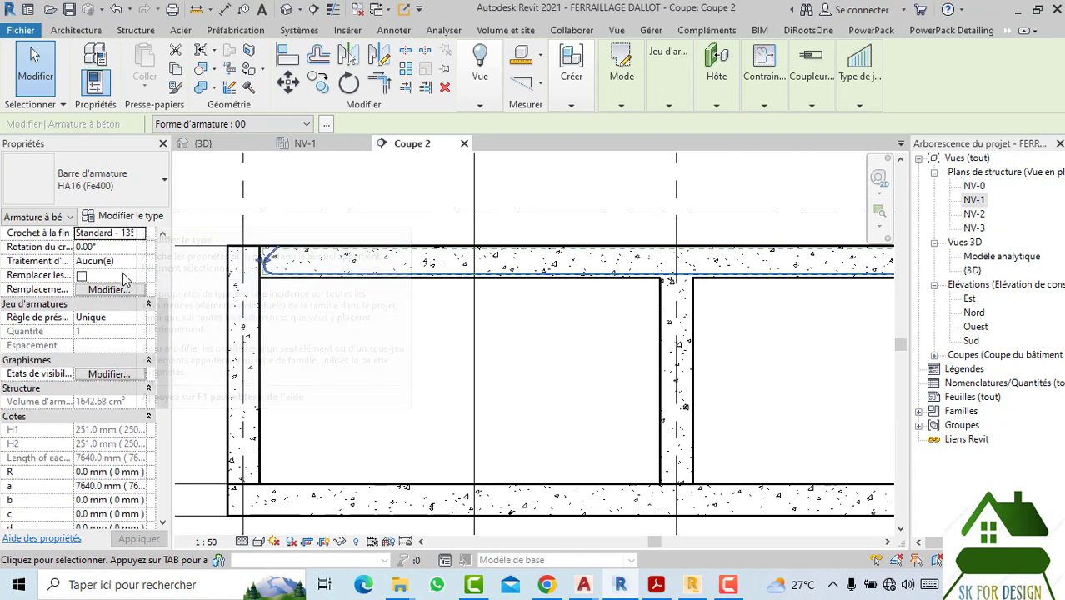
Step: Duplicate the bar's type as HA16 (Fe400) 2
click(129, 215)
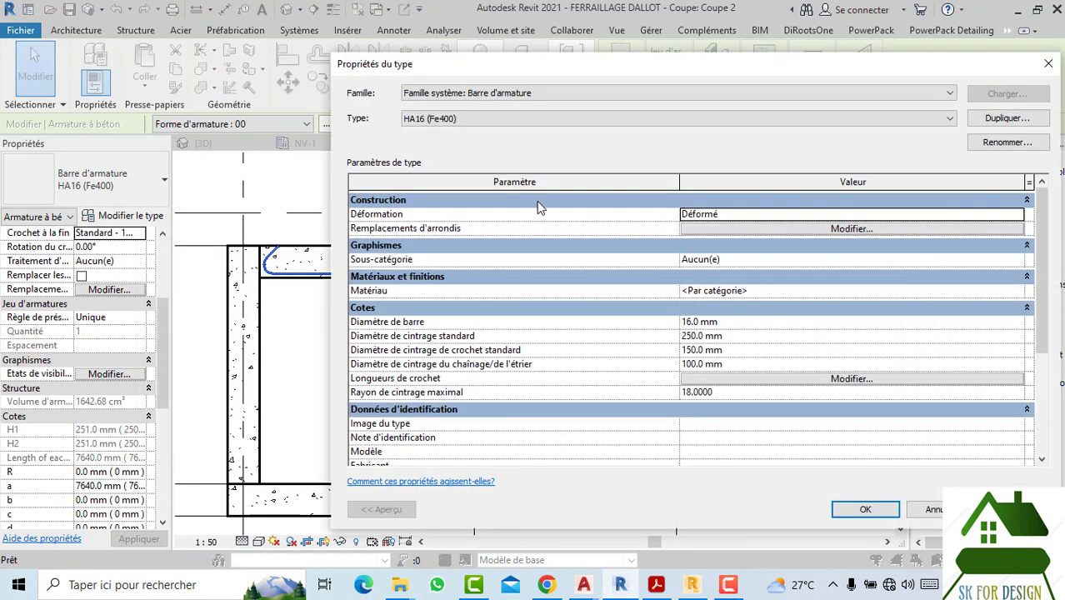
click(1004, 119)
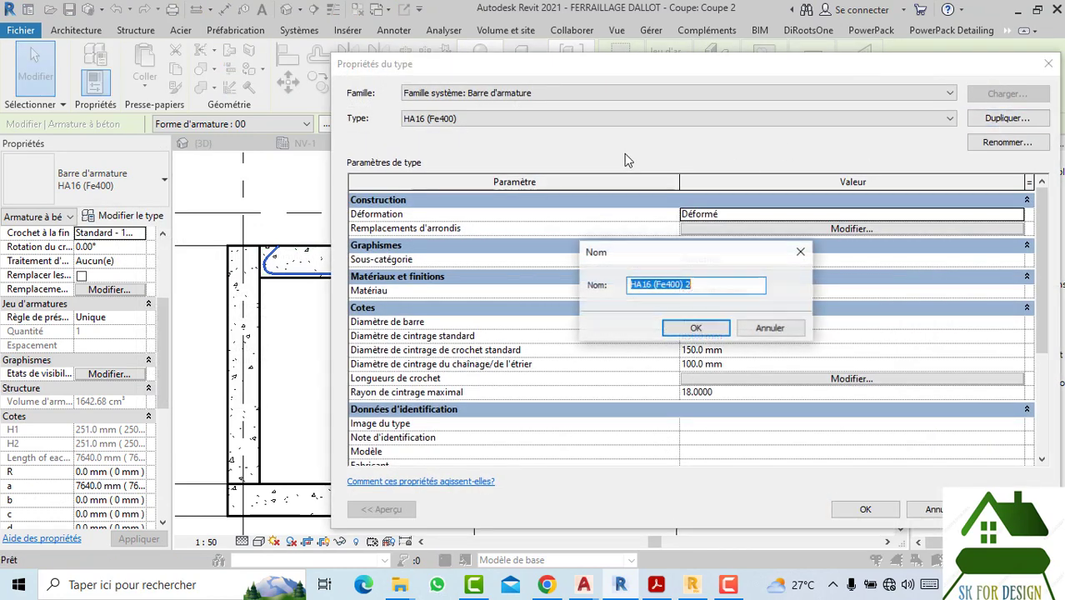
click(694, 330)
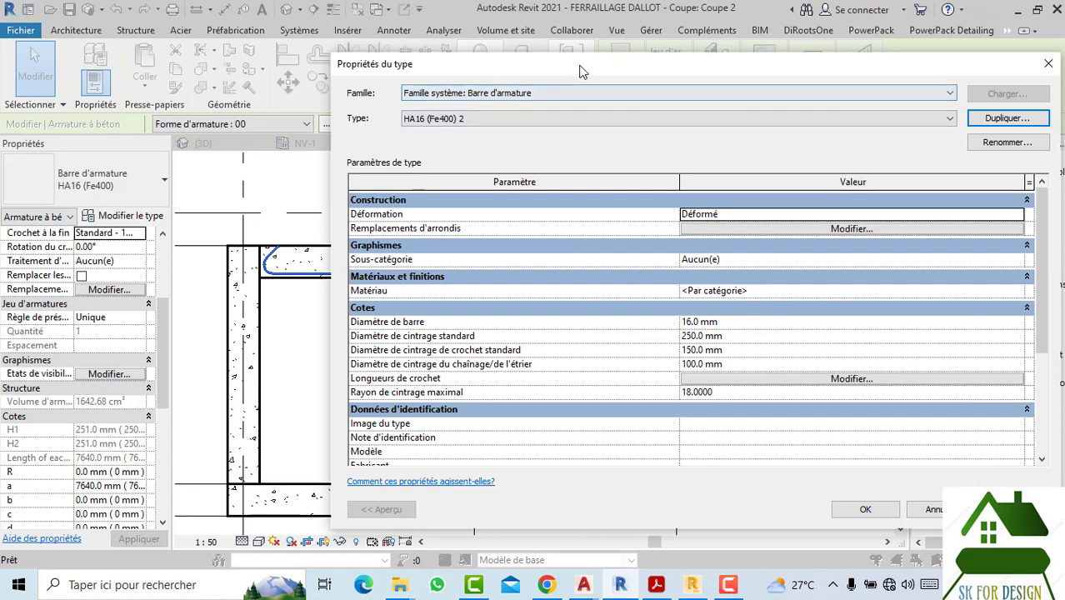
mouse_move(579, 64)
mouse_down()
mouse_move(710, 391)
mouse_move(419, 78)
mouse_up()
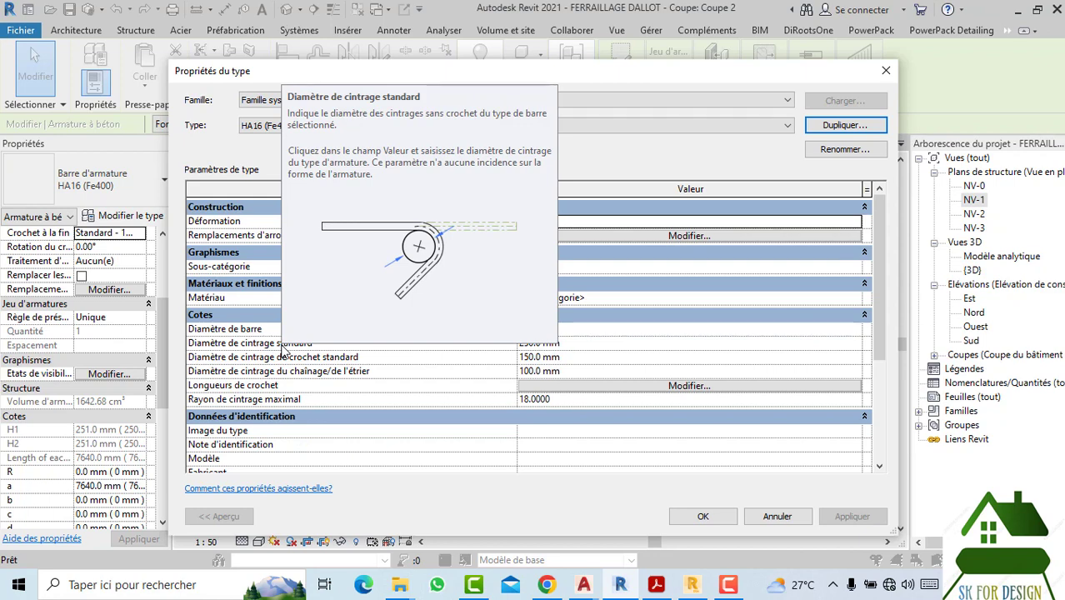
Step: Set the standard bend diameter to 200 mm and hook bend diameter to 100 mm
click(572, 343)
text(200)
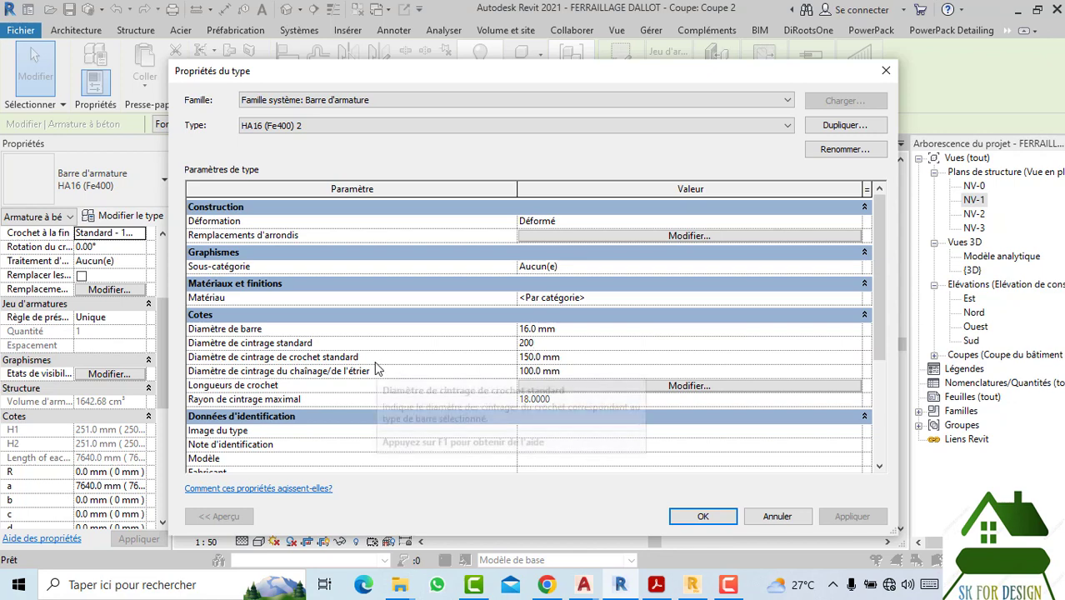
key(Return)
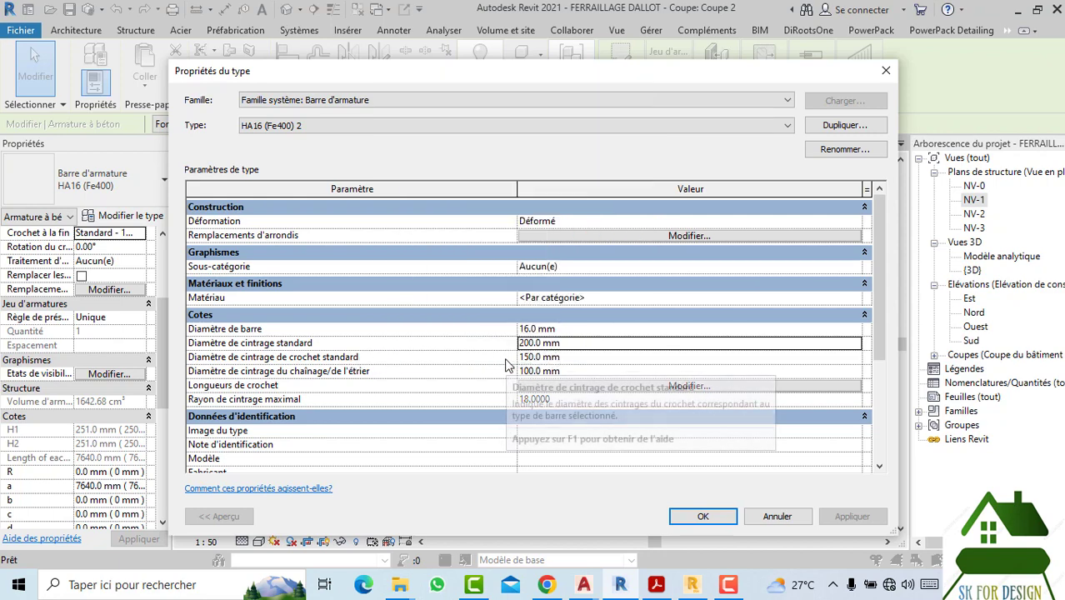
mouse_move(275, 357)
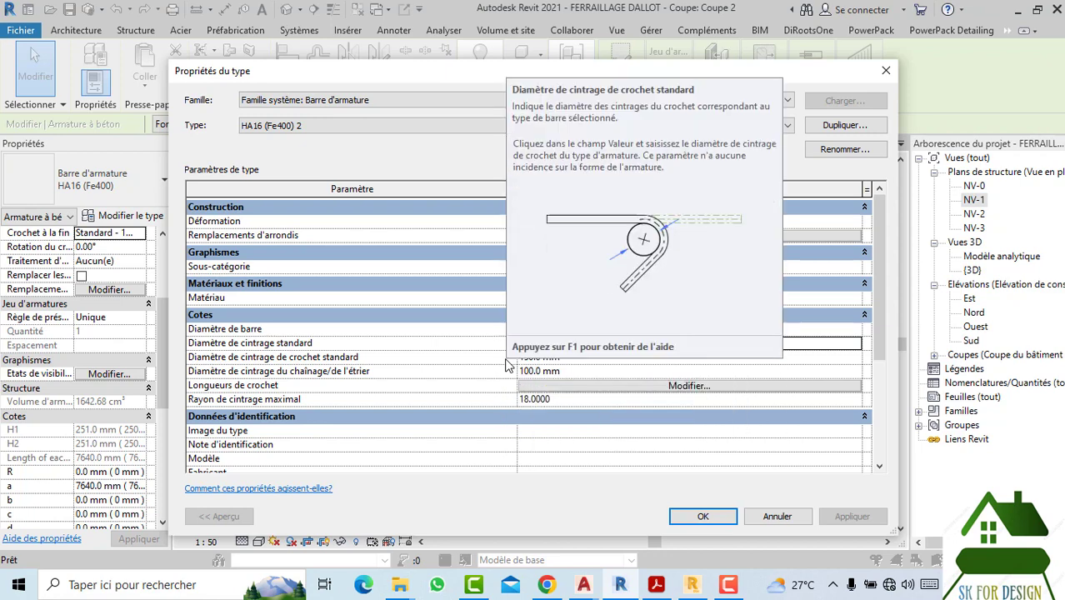
click(570, 359)
text(100)
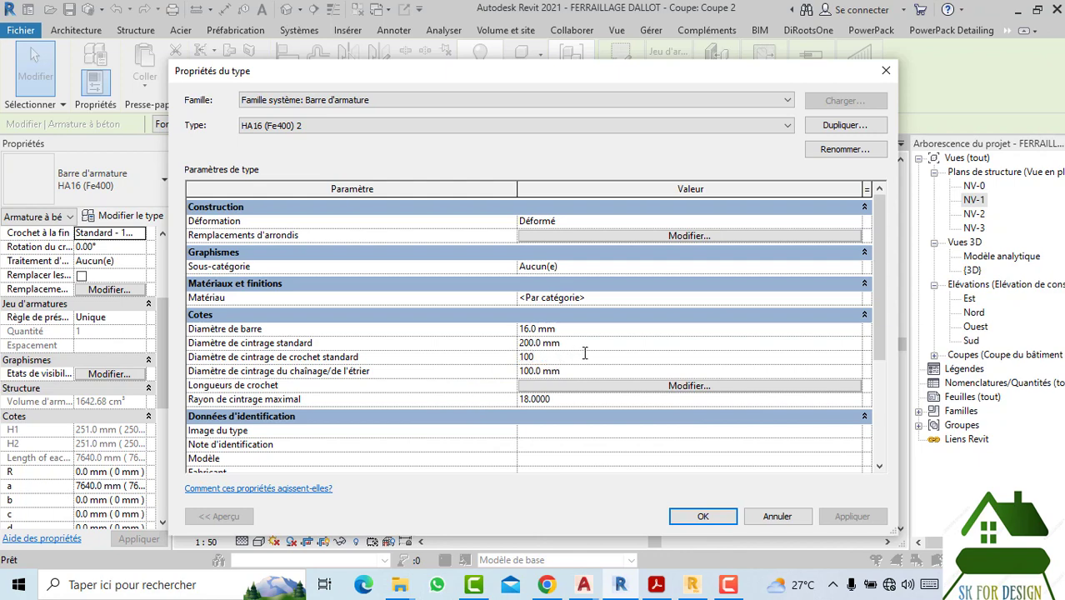
click(702, 515)
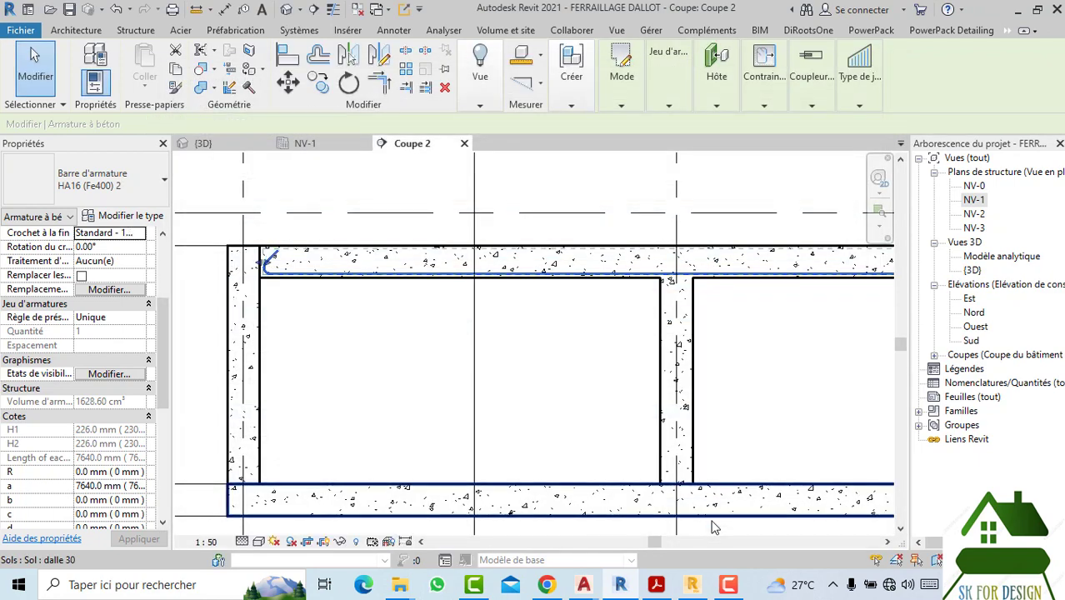
Step: Deselect the top bar and frame the slab's left end to inspect its hook
scroll(267, 262, up, 2)
scroll(262, 261, up, 2)
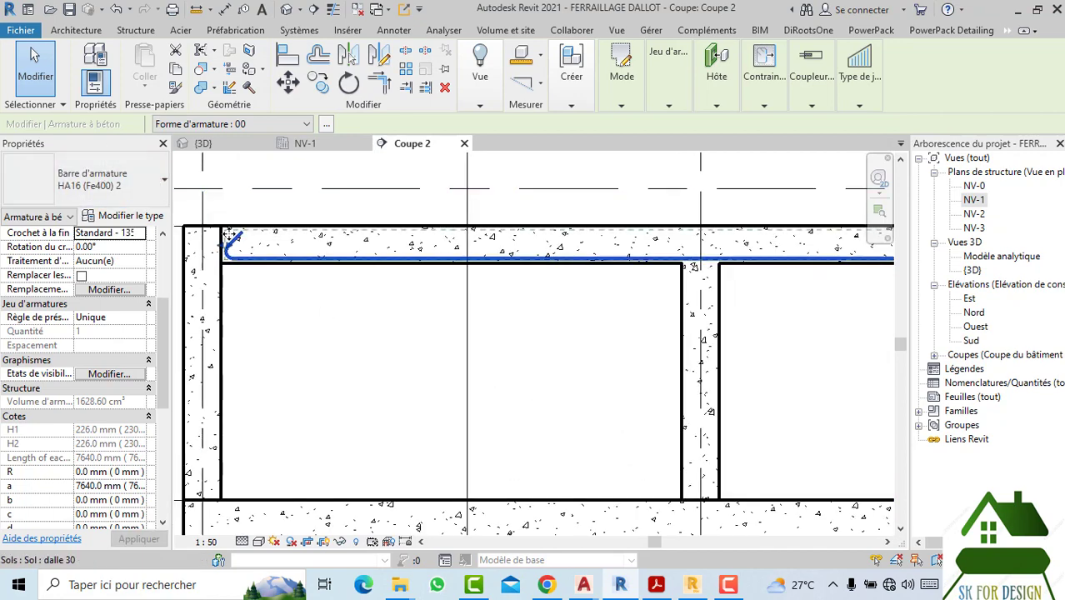
scroll(259, 261, up, 3)
click(289, 340)
scroll(209, 225, down, 2)
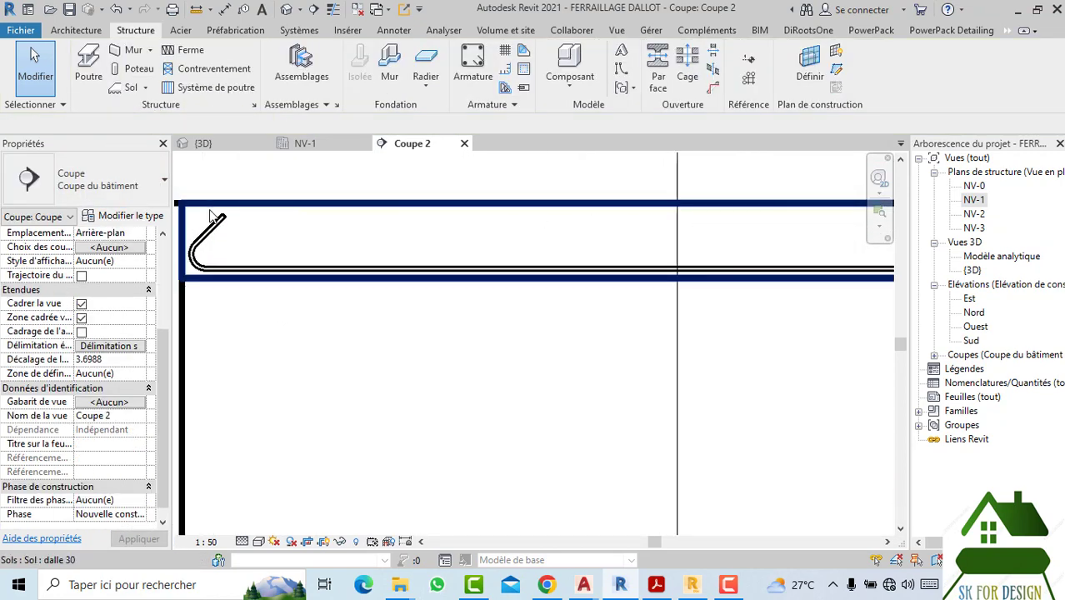
scroll(208, 234, down, 3)
scroll(522, 292, down, 1)
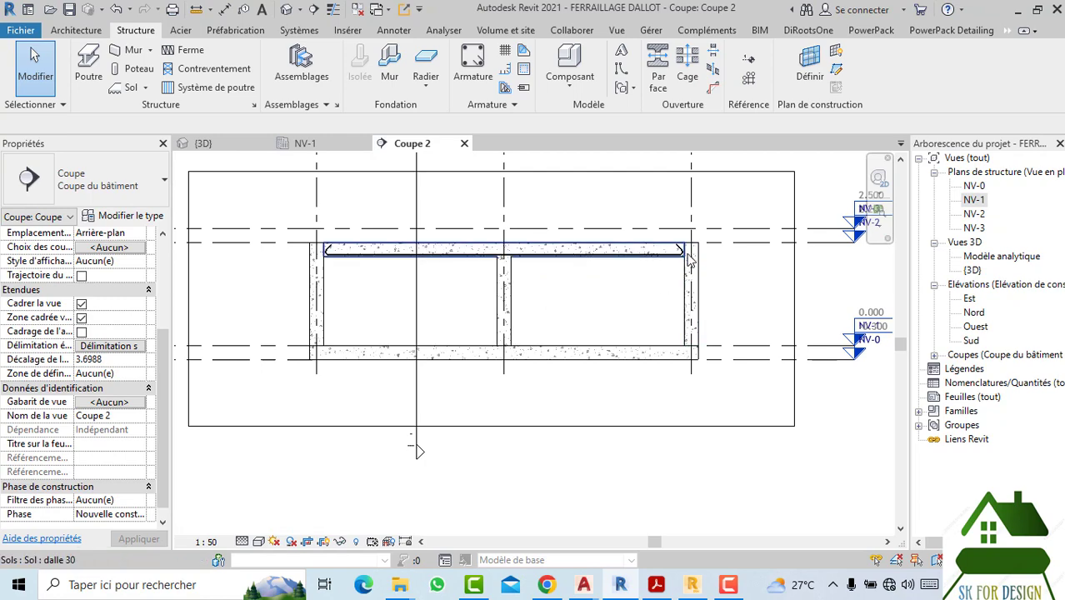
scroll(660, 282, up, 3)
scroll(662, 275, down, 1)
middle_drag(666, 270, 335, 293)
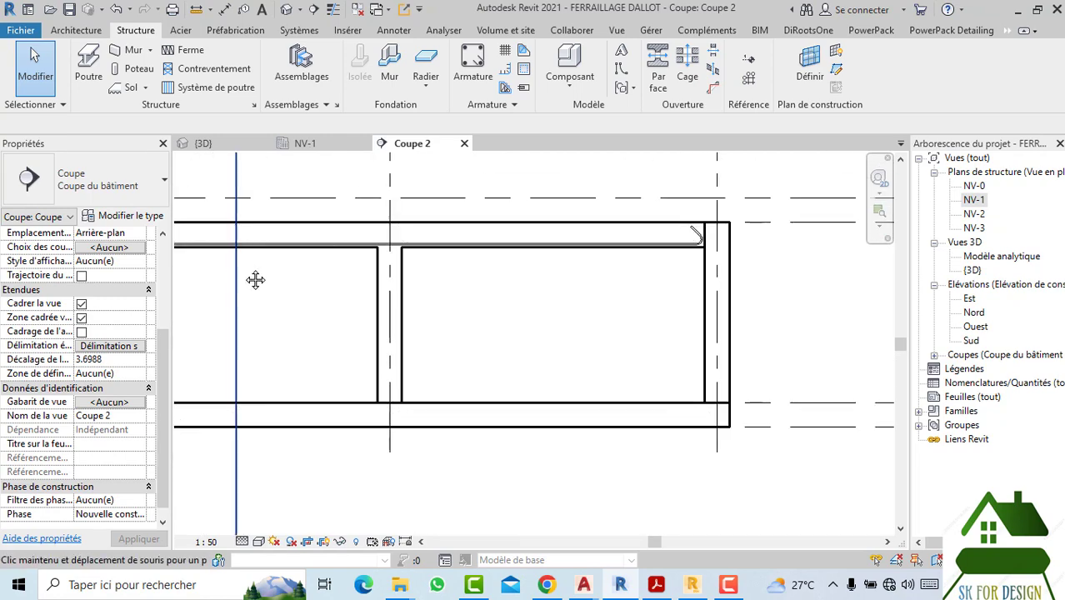
middle_drag(254, 281, 381, 242)
scroll(381, 243, up, 1)
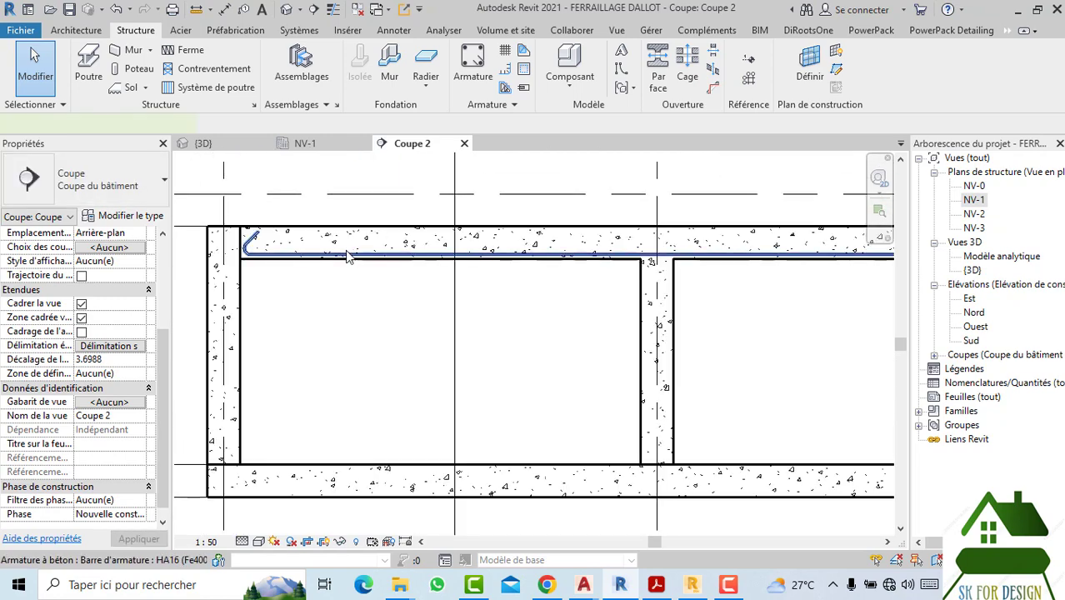
Step: Make the top-slab bar a Maximum Spacing set at 150 mm, giving 45 bars
click(348, 254)
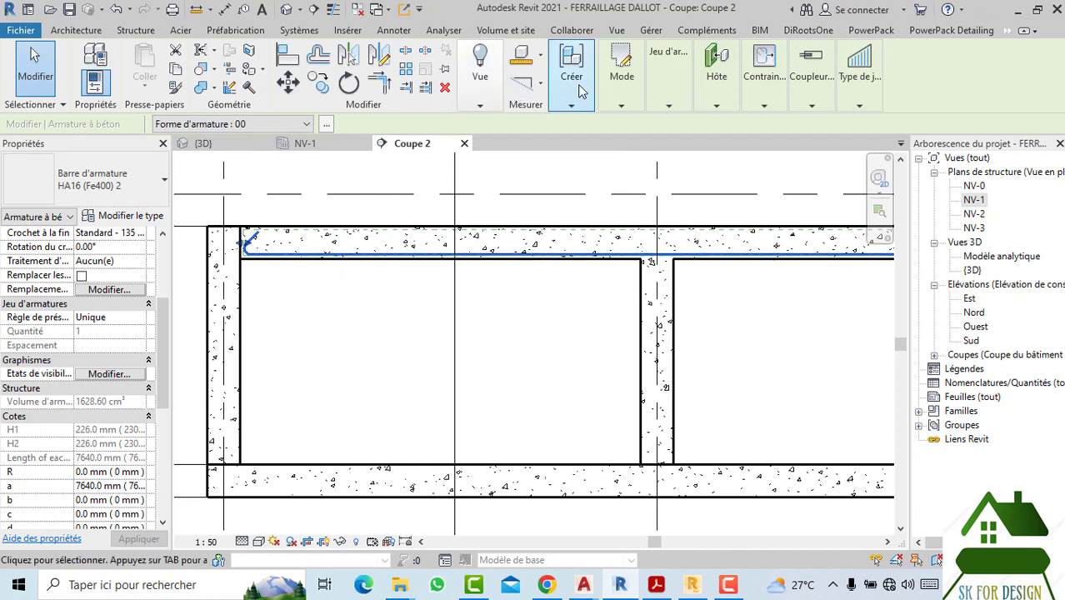
mouse_move(669, 77)
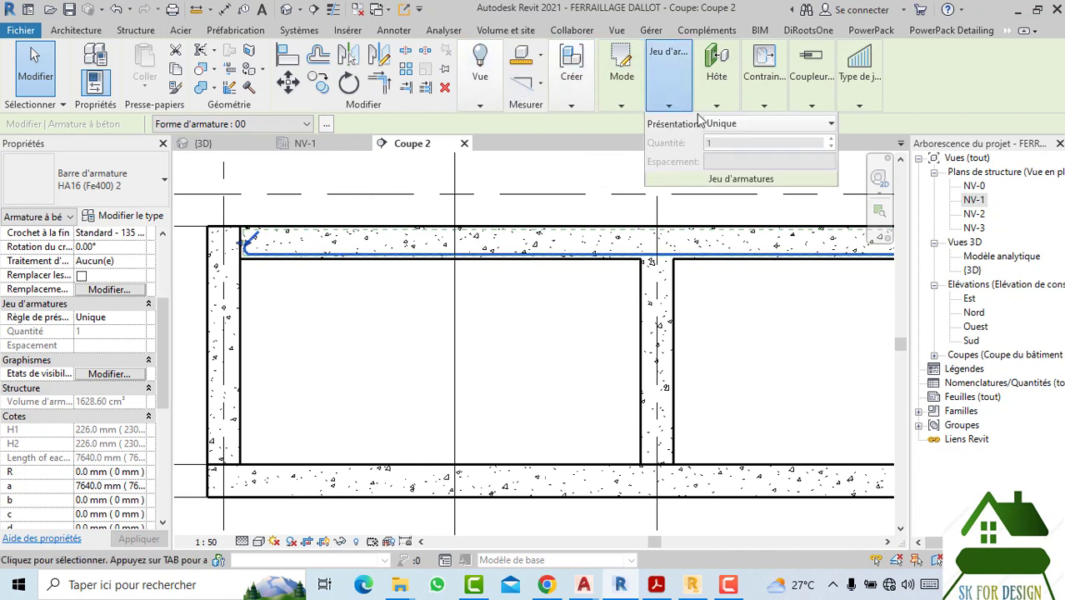
click(723, 127)
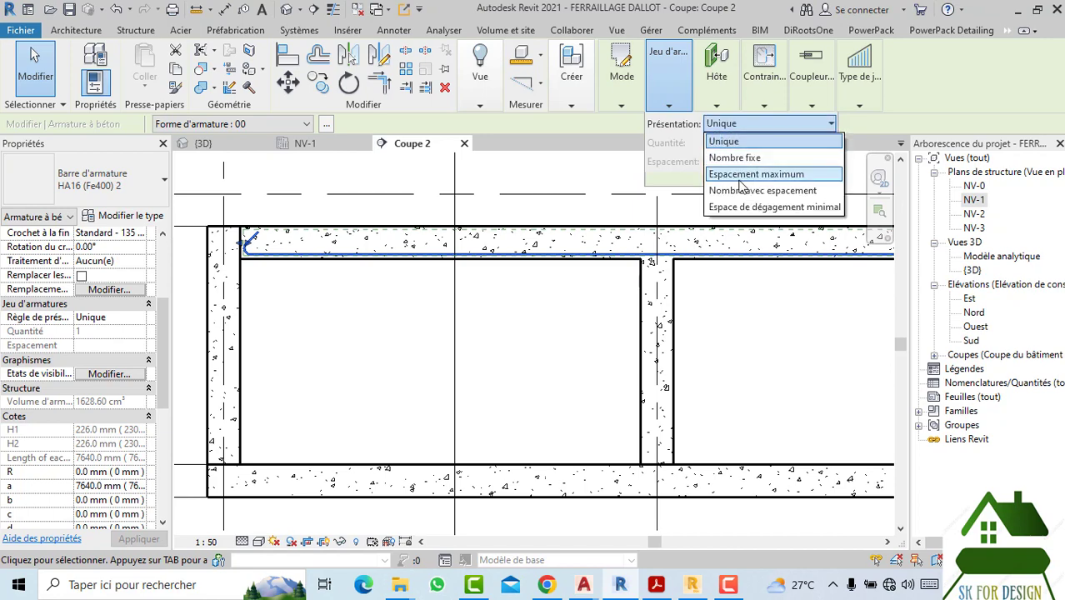
click(739, 180)
text(150)
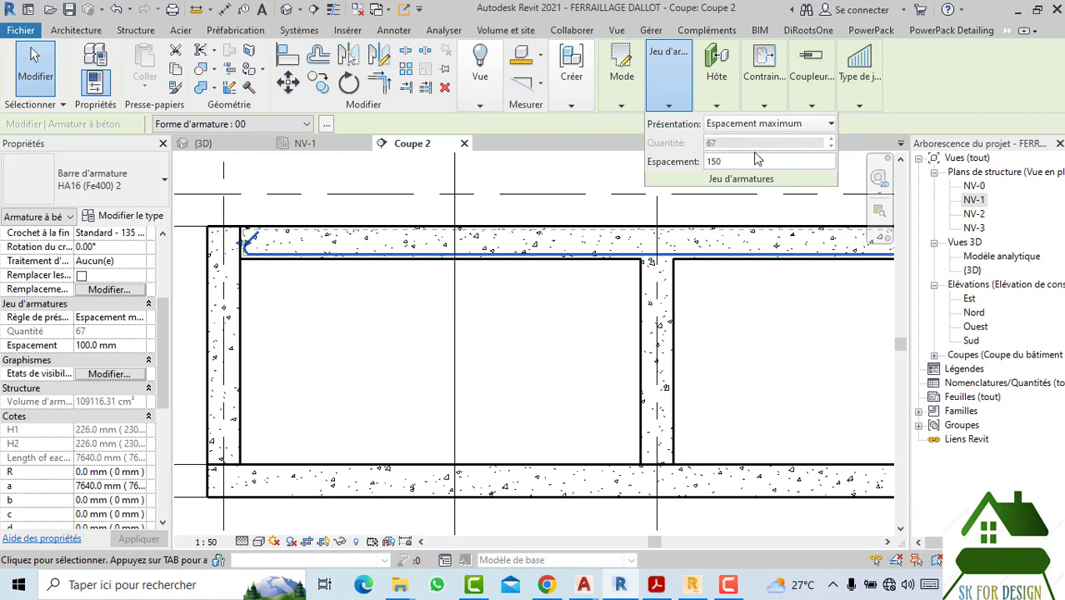
key(Return)
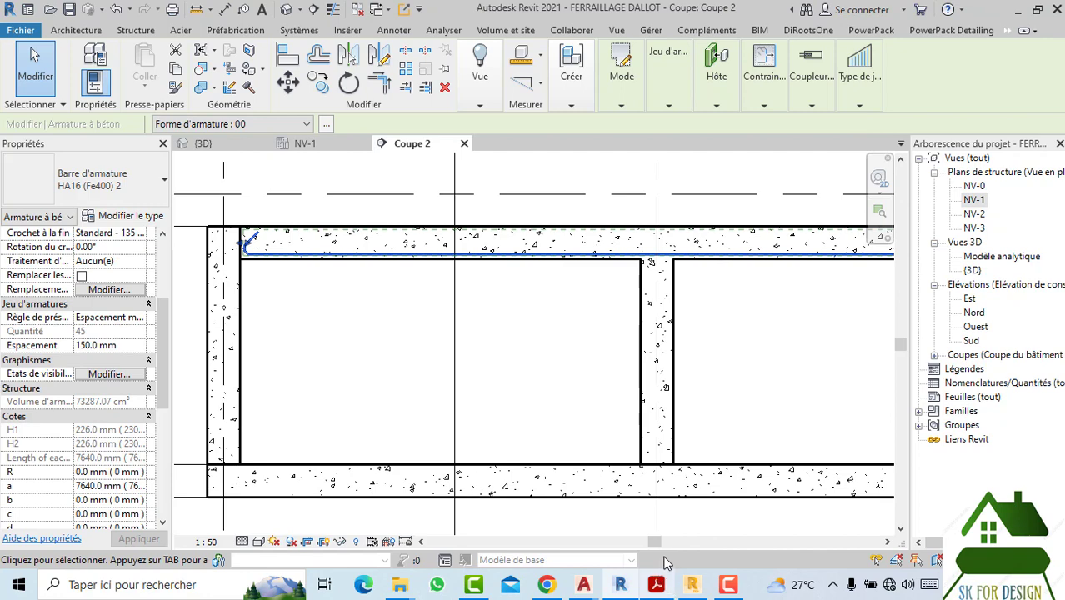
mouse_move(583, 585)
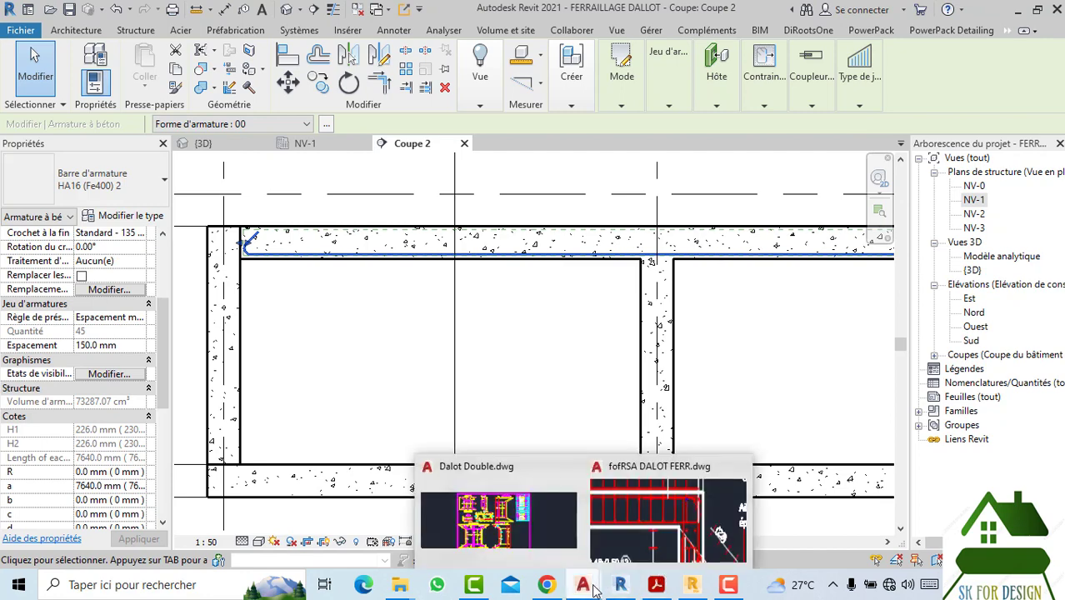
Step: Bring up fofRSA DALOT FERR.dwg framed on the Dalle supérieure section labelled 71 e=15 HA 20
click(650, 504)
scroll(582, 333, down, 3)
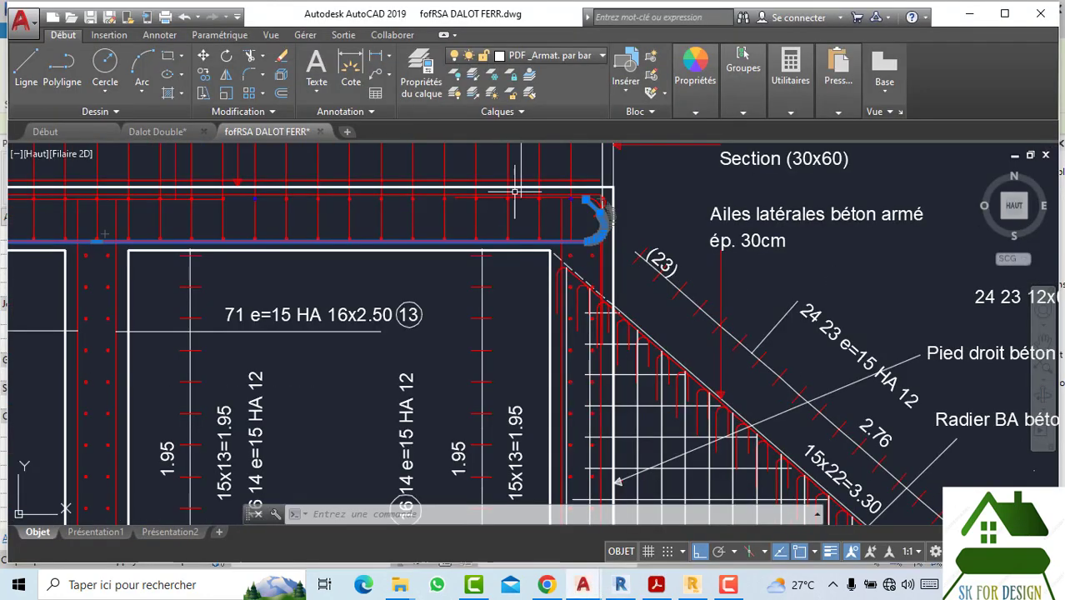
mouse_move(546, 109)
middle_down()
mouse_move(547, 238)
mouse_move(582, 383)
middle_up()
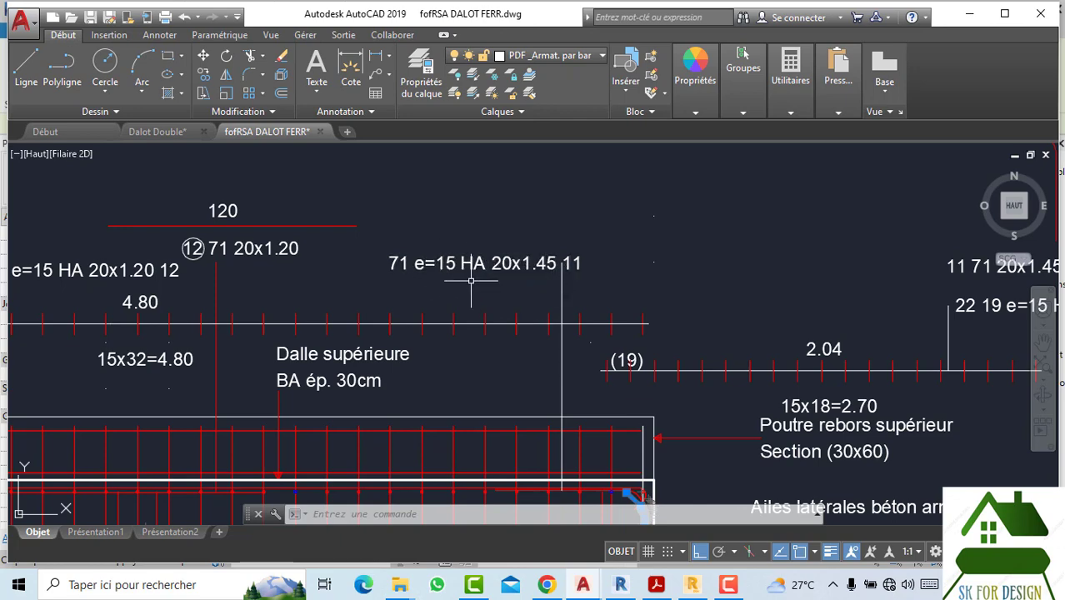
middle_drag(533, 457, 610, 336)
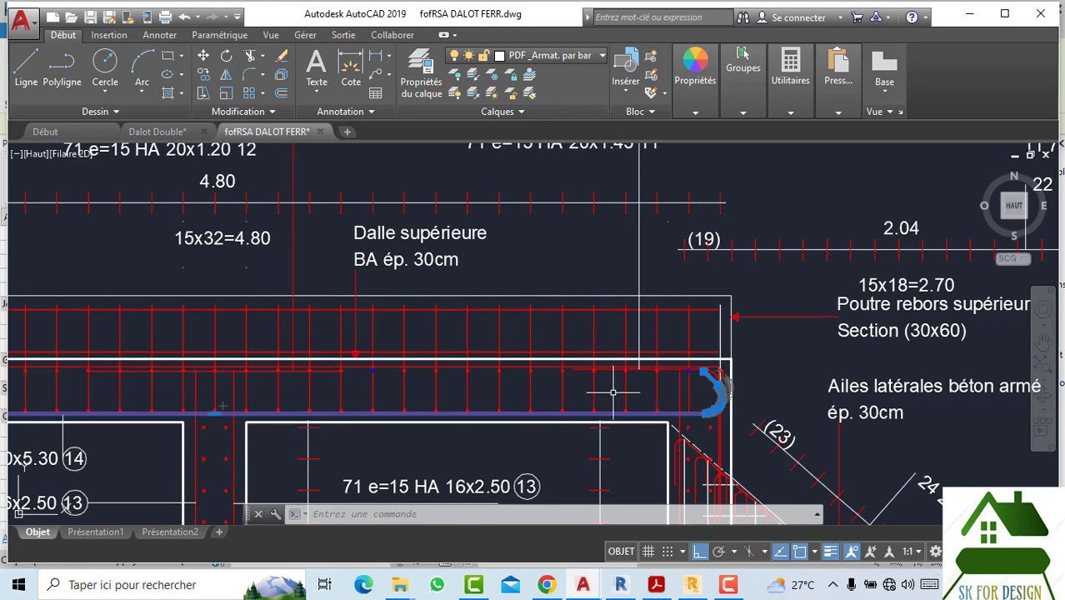
scroll(664, 447, down, 1)
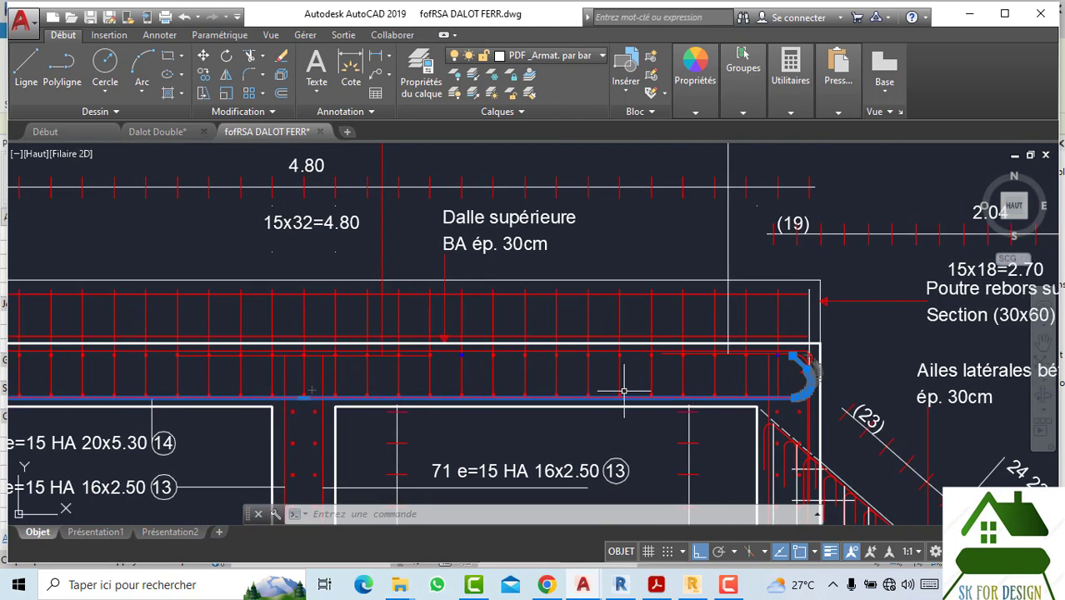
scroll(418, 308, down, 2)
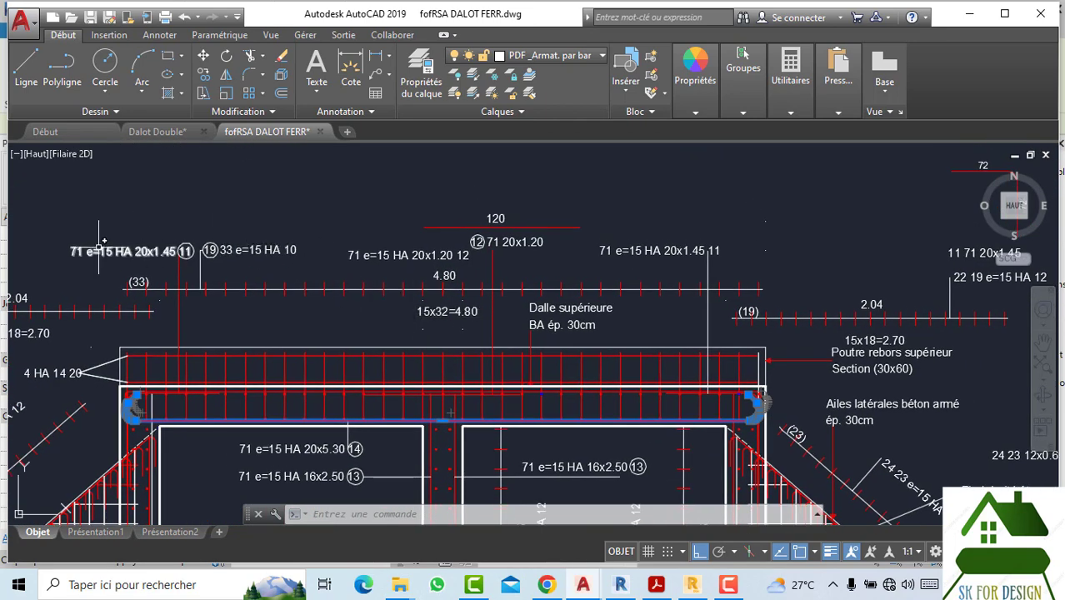
scroll(96, 249, up, 2)
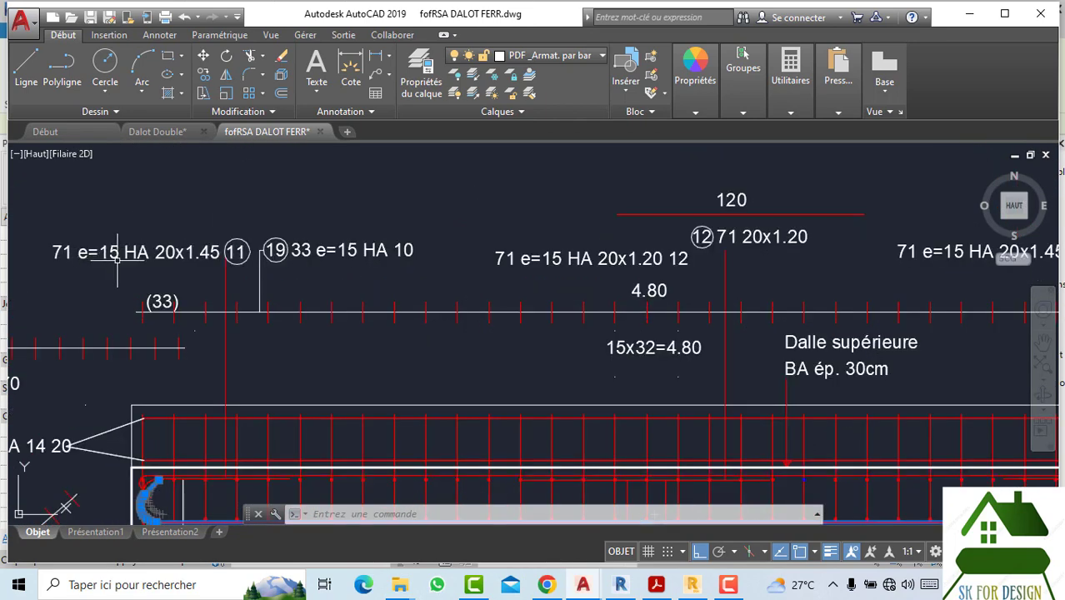
Step: Back in Revit, extend the top-slab bar's left end into the left wall
click(617, 584)
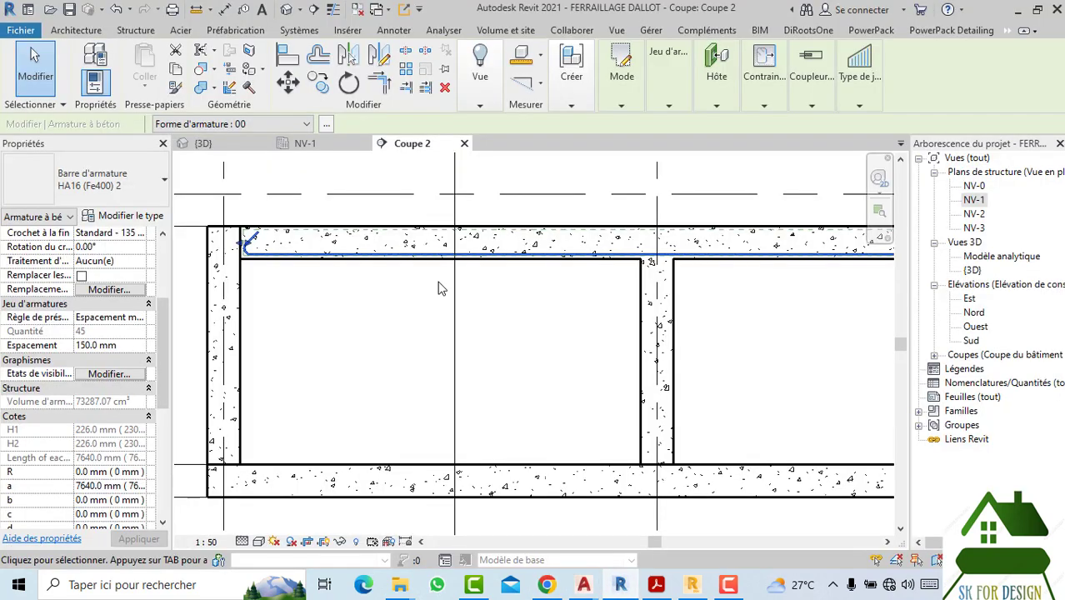
click(302, 275)
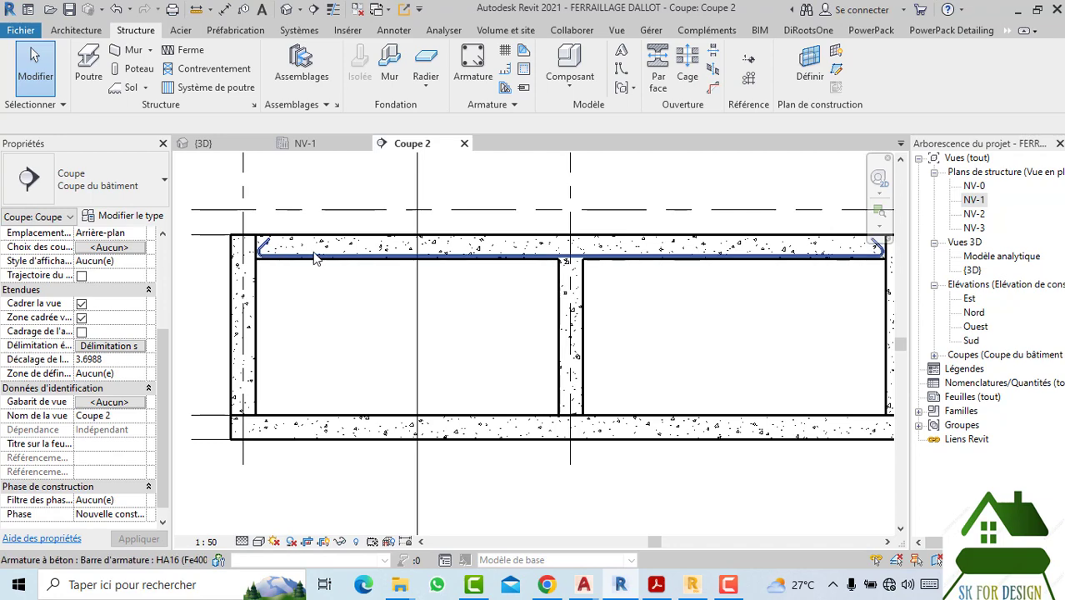
click(319, 259)
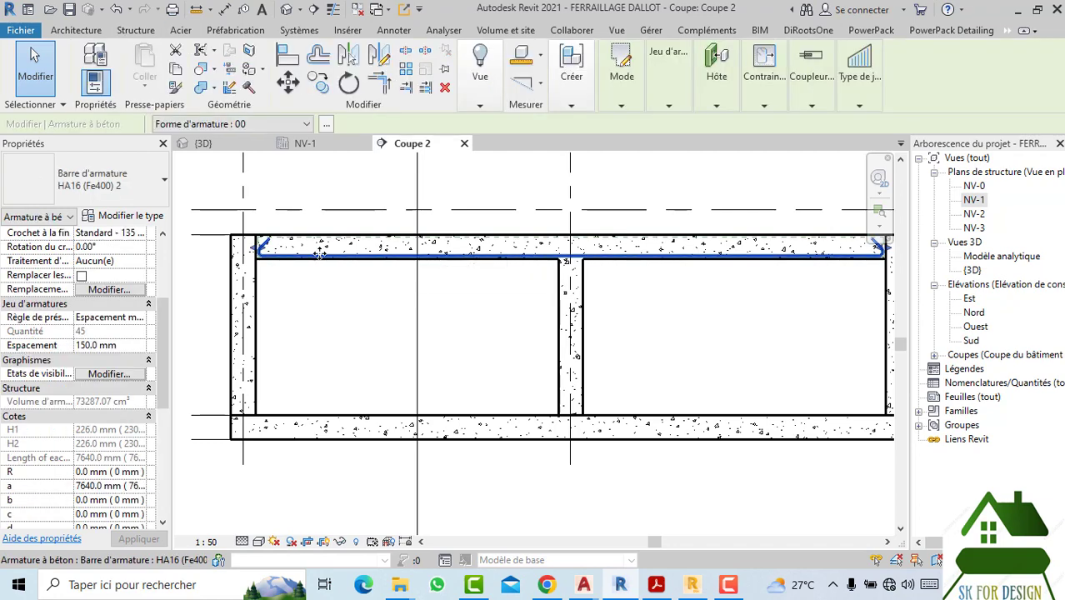
scroll(325, 261, up, 1)
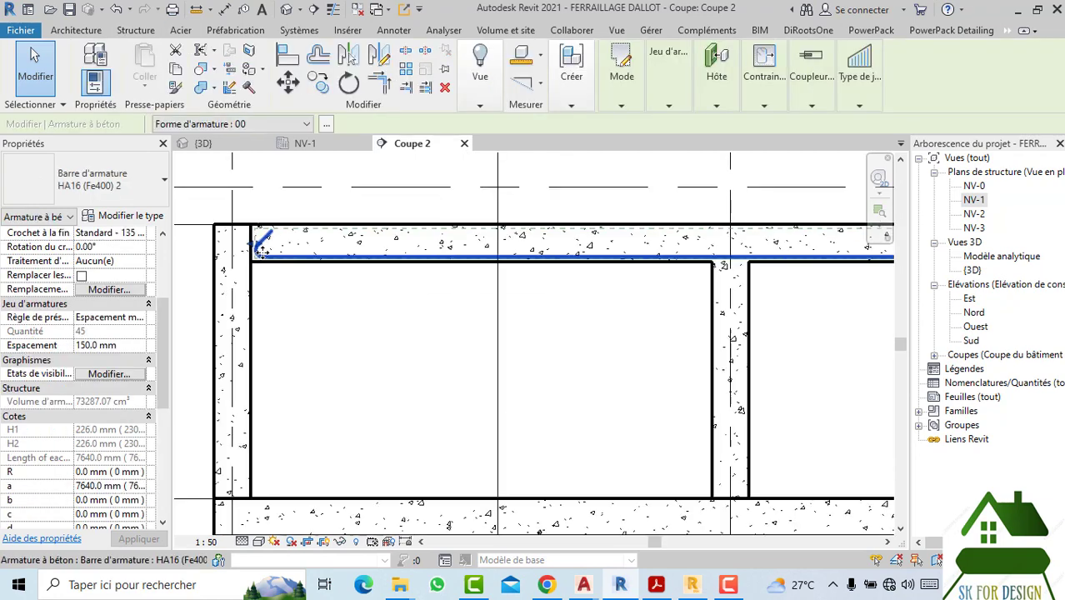
scroll(325, 260, up, 2)
scroll(325, 260, up, 1)
drag(323, 259, 298, 254)
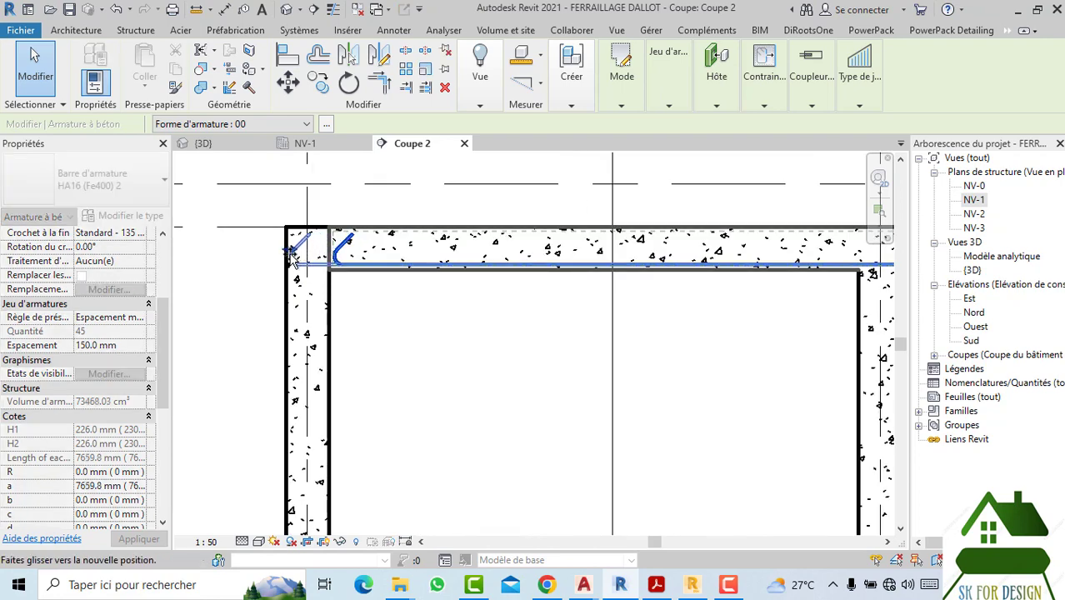
drag(290, 259, 307, 250)
scroll(298, 250, up, 2)
click(456, 347)
Step: Extend the bar's hooked right end into the right wall
scroll(456, 347, down, 2)
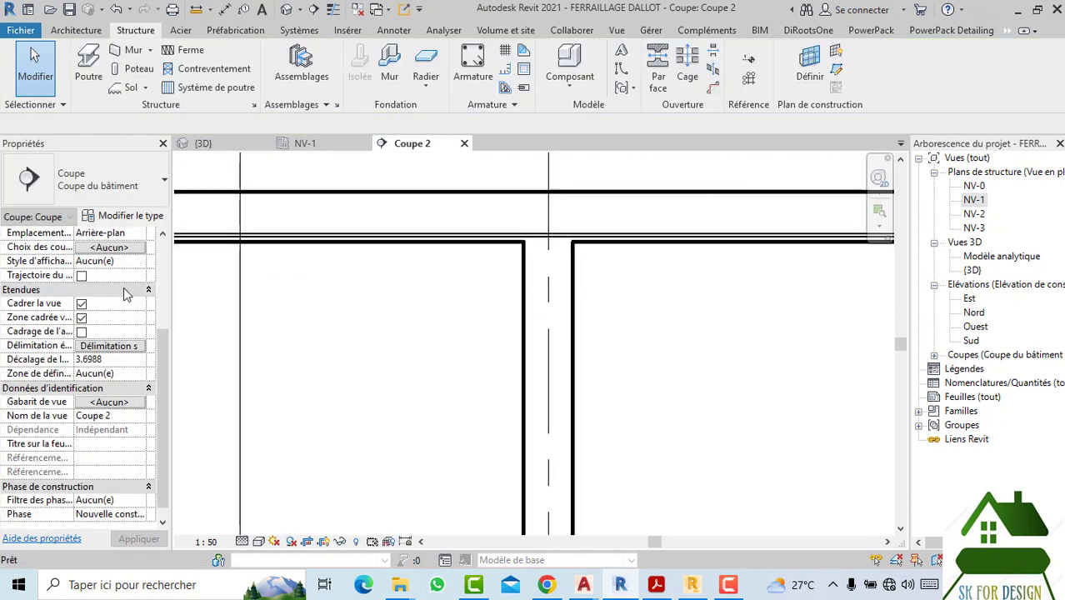
middle_drag(457, 347, 497, 325)
scroll(498, 325, up, 2)
middle_drag(564, 321, 509, 204)
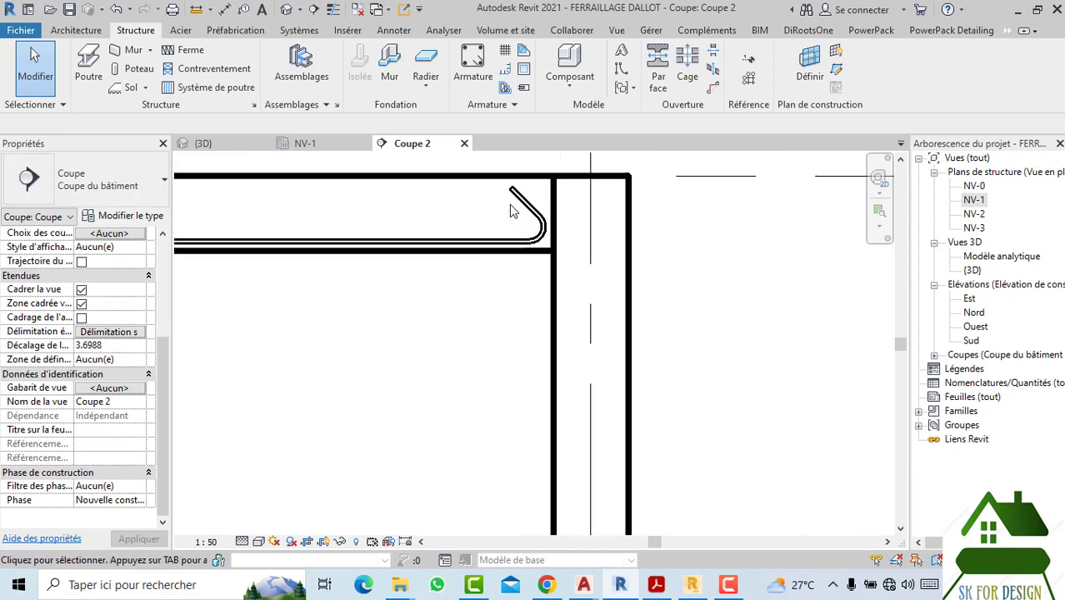
click(543, 242)
scroll(543, 237, up, 1)
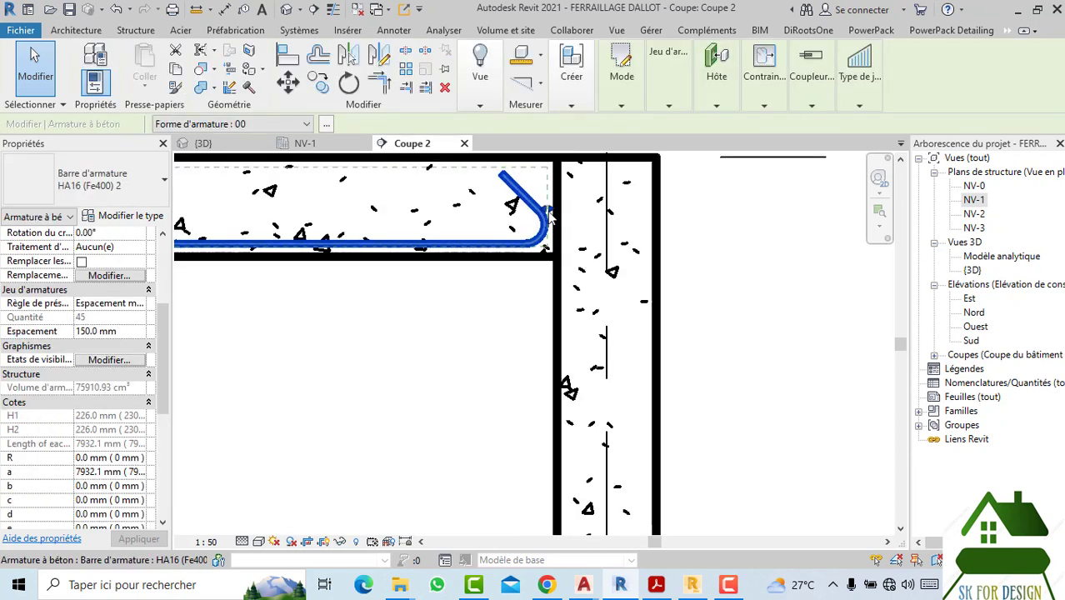
drag(546, 215, 635, 213)
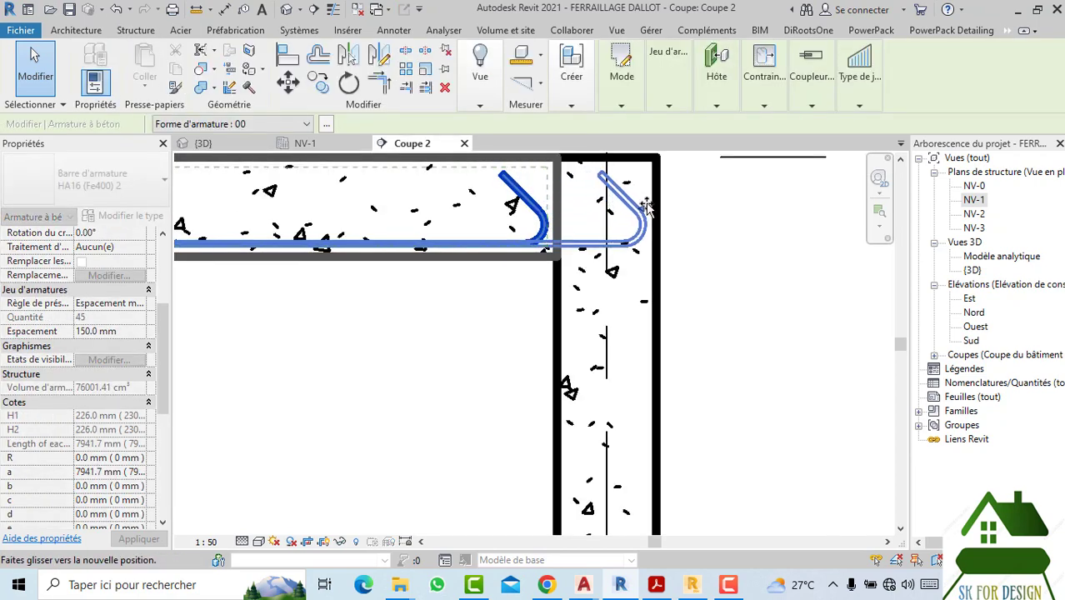
click(456, 342)
scroll(308, 389, down, 2)
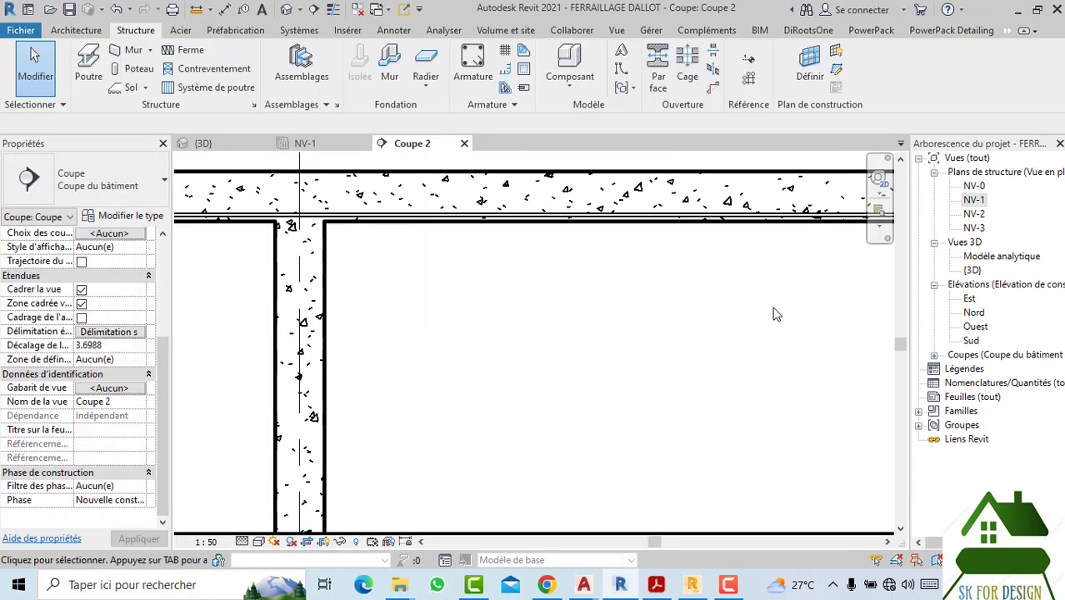
scroll(772, 309, down, 3)
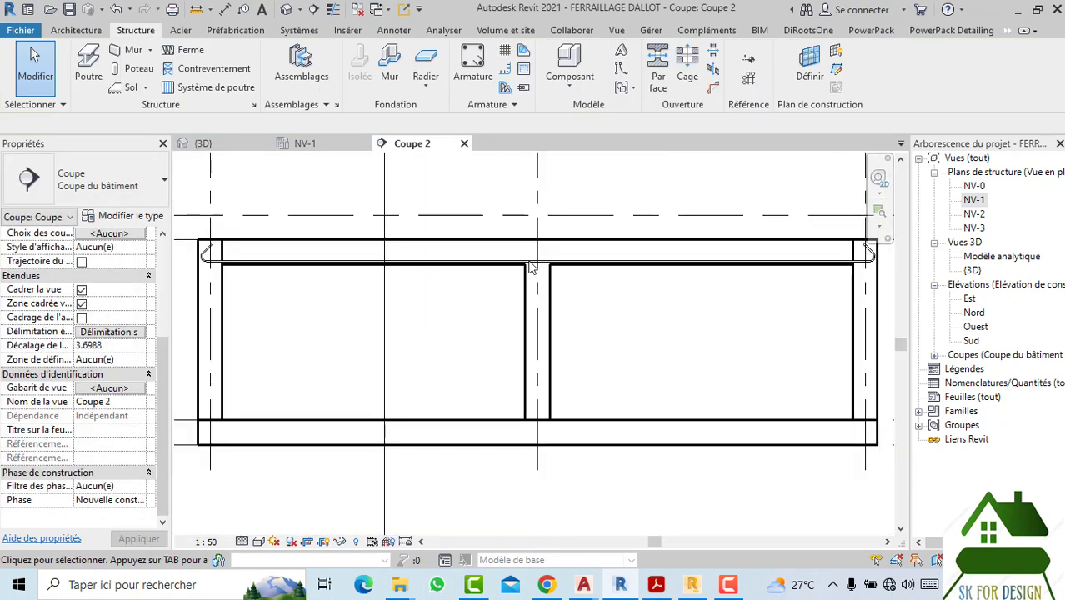
Step: Mirror a copy of the slab rebar set about a horizontal axis at slab mid-depth
click(214, 269)
click(378, 57)
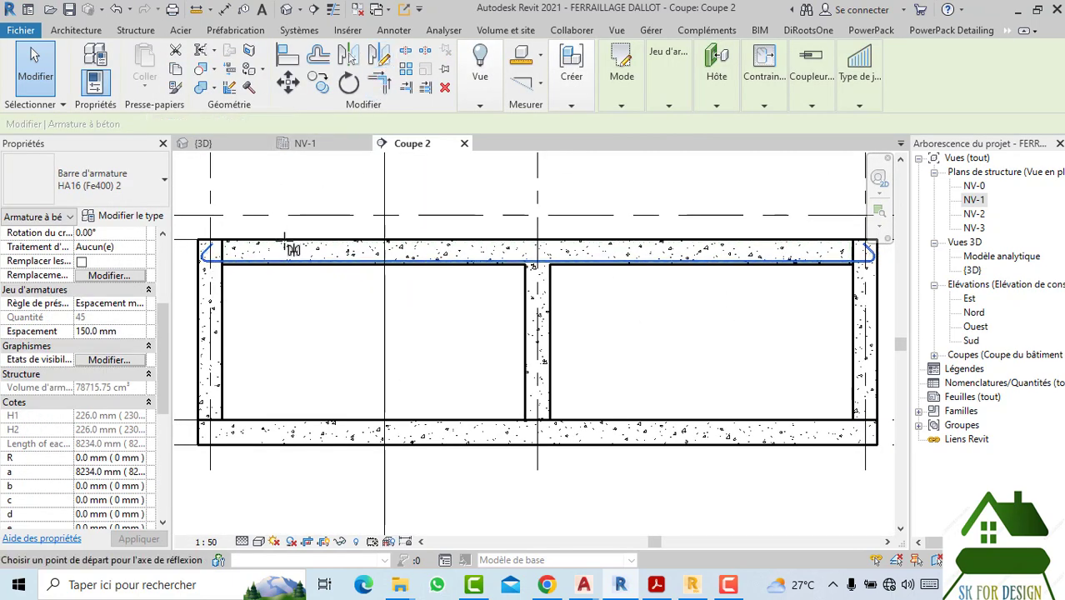
scroll(334, 244, up, 1)
scroll(385, 238, up, 1)
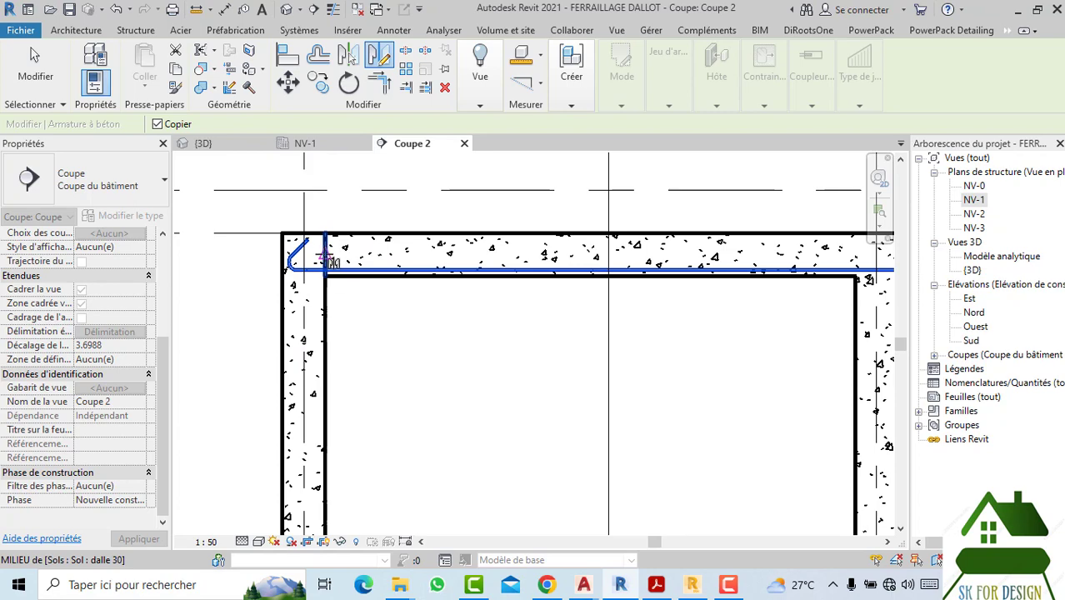
click(325, 256)
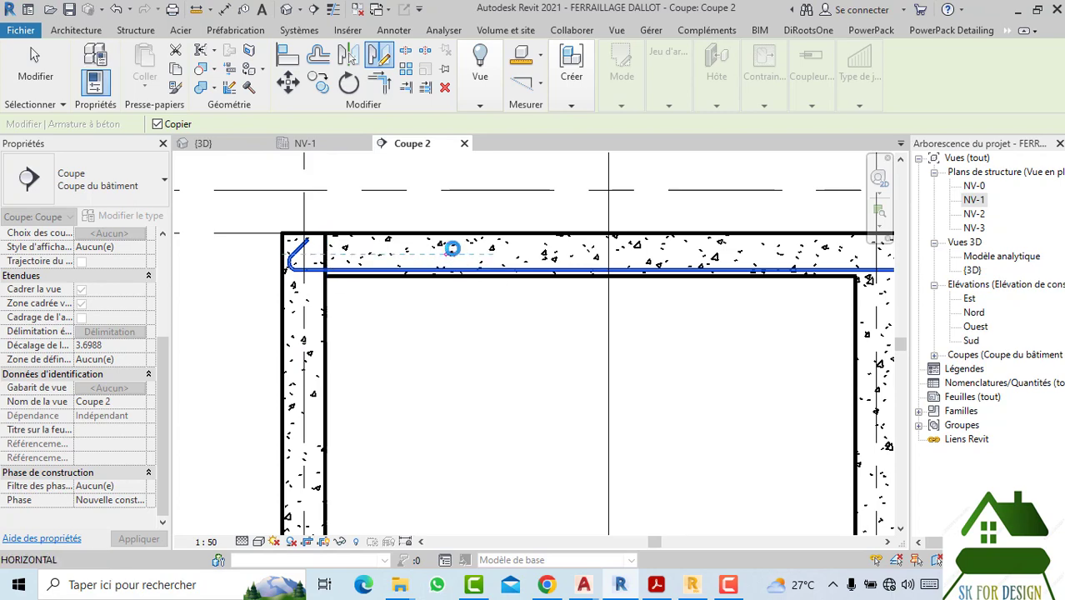
click(451, 249)
click(420, 206)
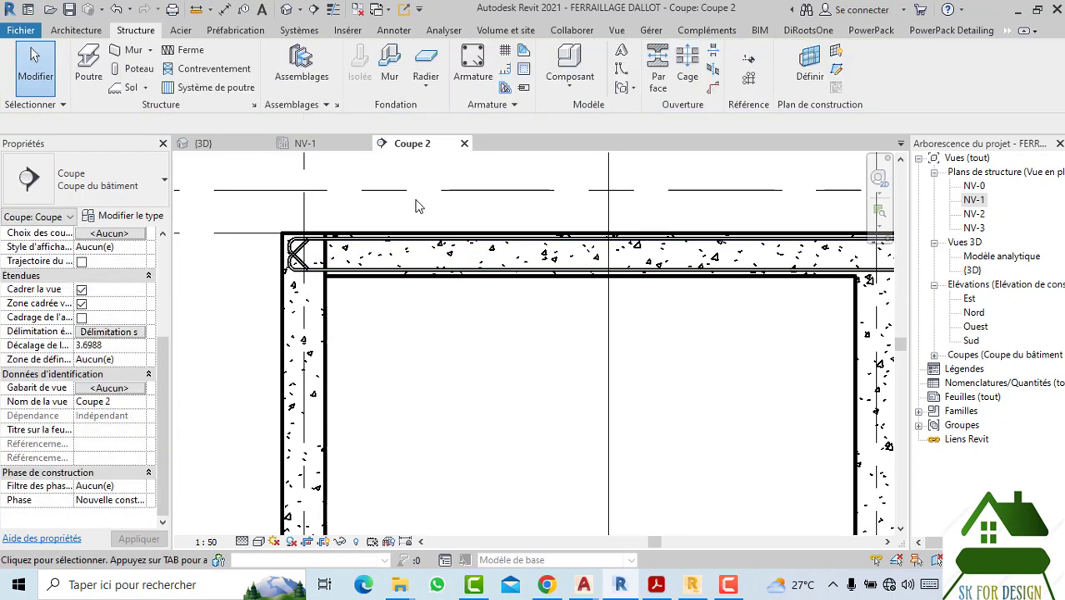
Step: Open the {3D} view of the culvert
scroll(712, 302, down, 2)
middle_drag(712, 303, 483, 290)
scroll(357, 487, down, 2)
scroll(238, 257, up, 3)
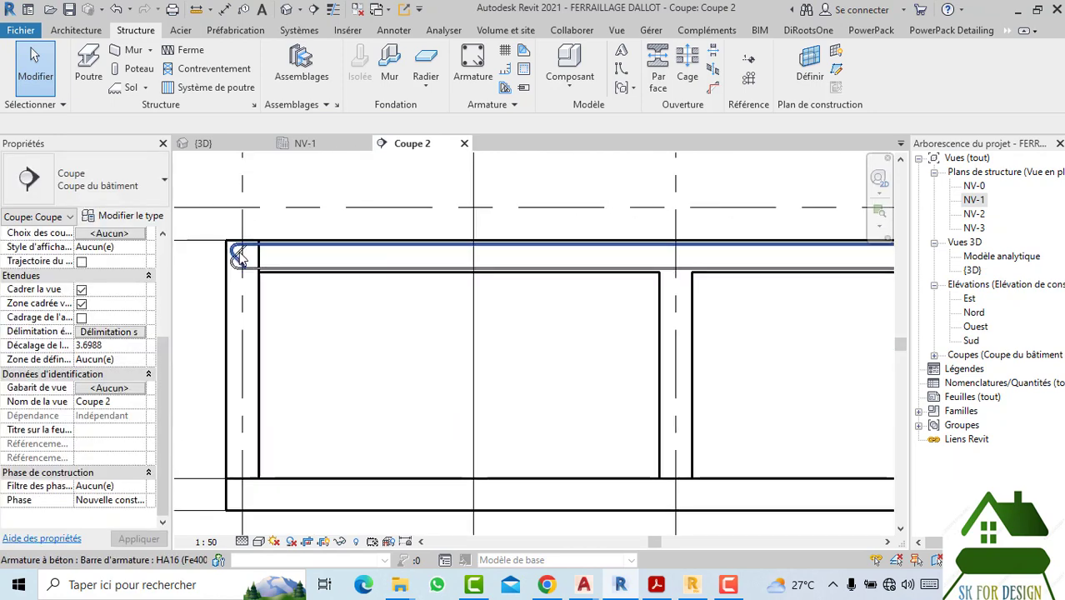
click(226, 140)
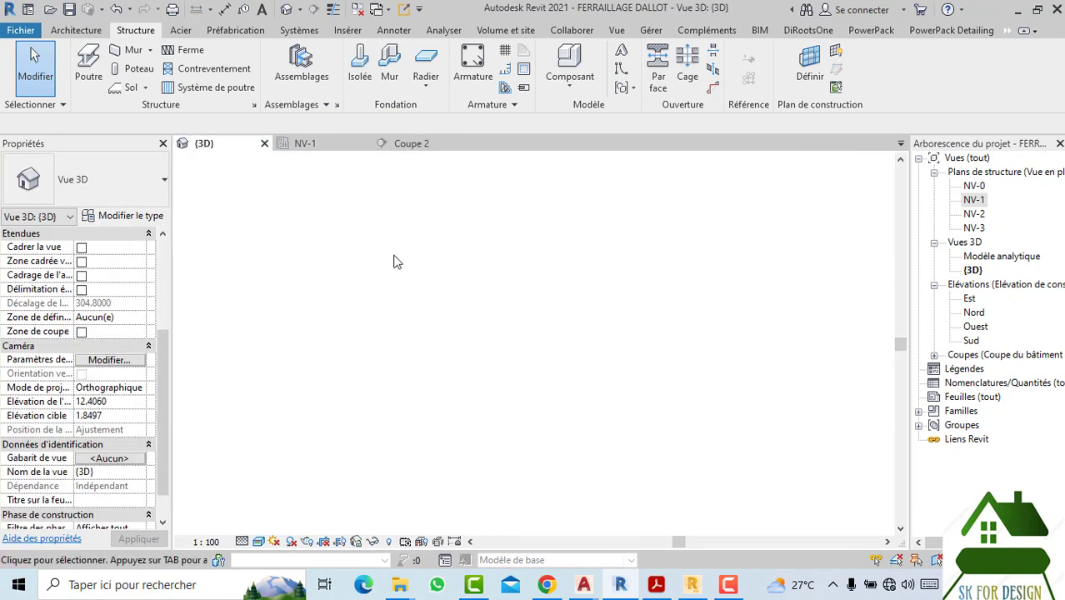
Step: Show the 3D view in Wireframe to check the top-slab reinforcement
click(255, 543)
click(293, 463)
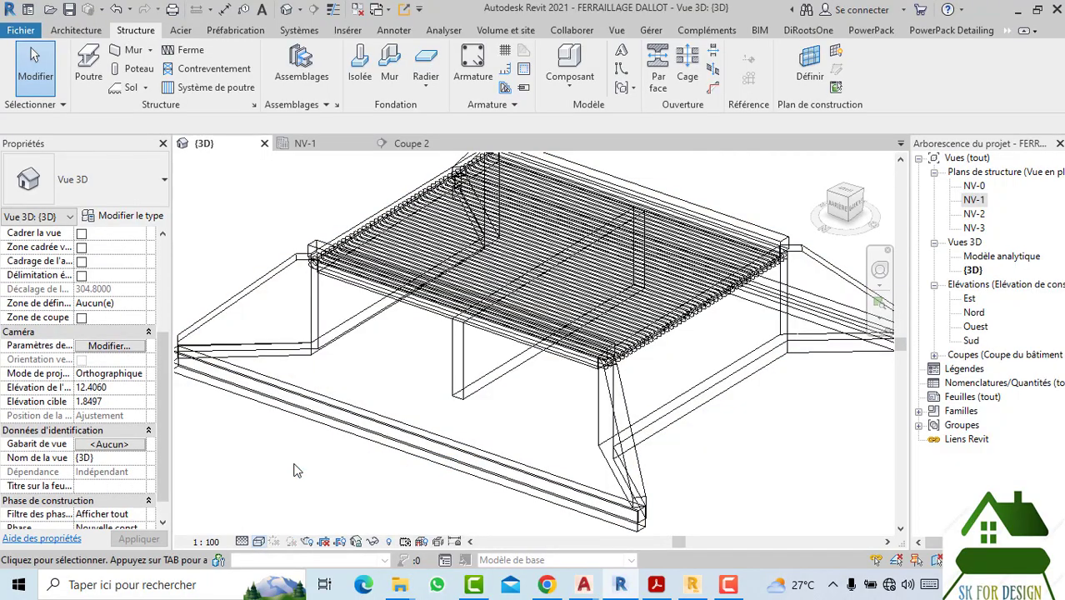
scroll(262, 385, up, 5)
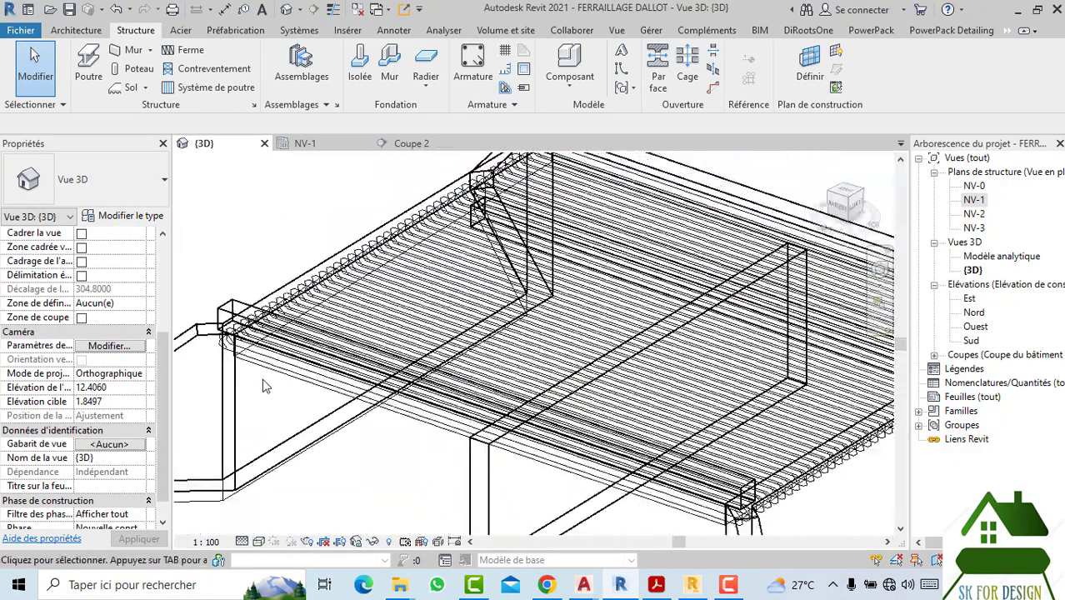
scroll(263, 379, down, 2)
scroll(283, 417, down, 2)
scroll(306, 457, down, 1)
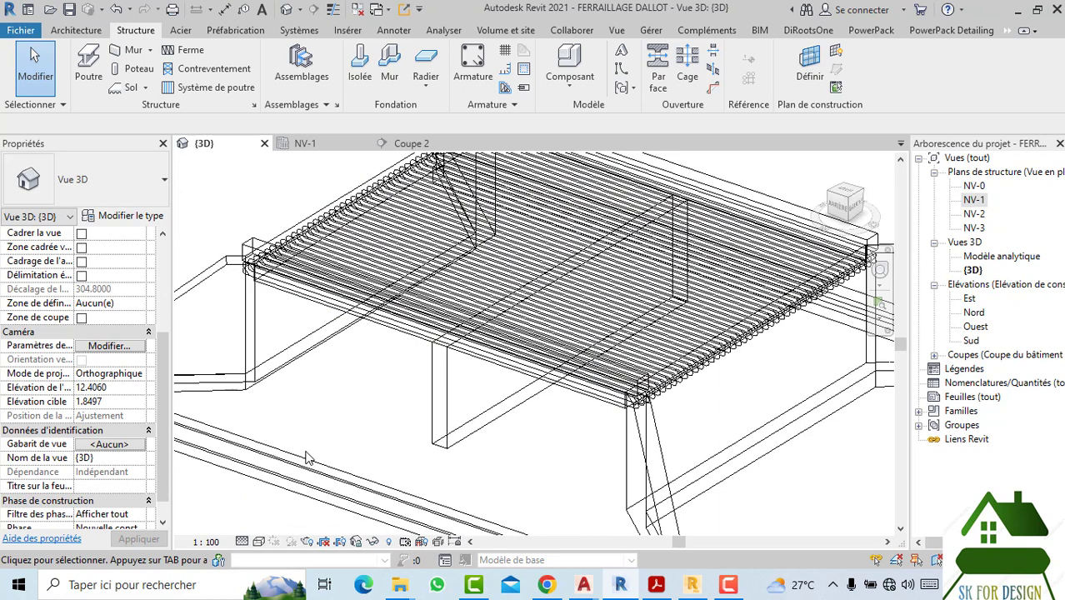
Step: Return to Realistic visual style, select slab dalle 30 and bring up PowerPack Detailing
click(255, 542)
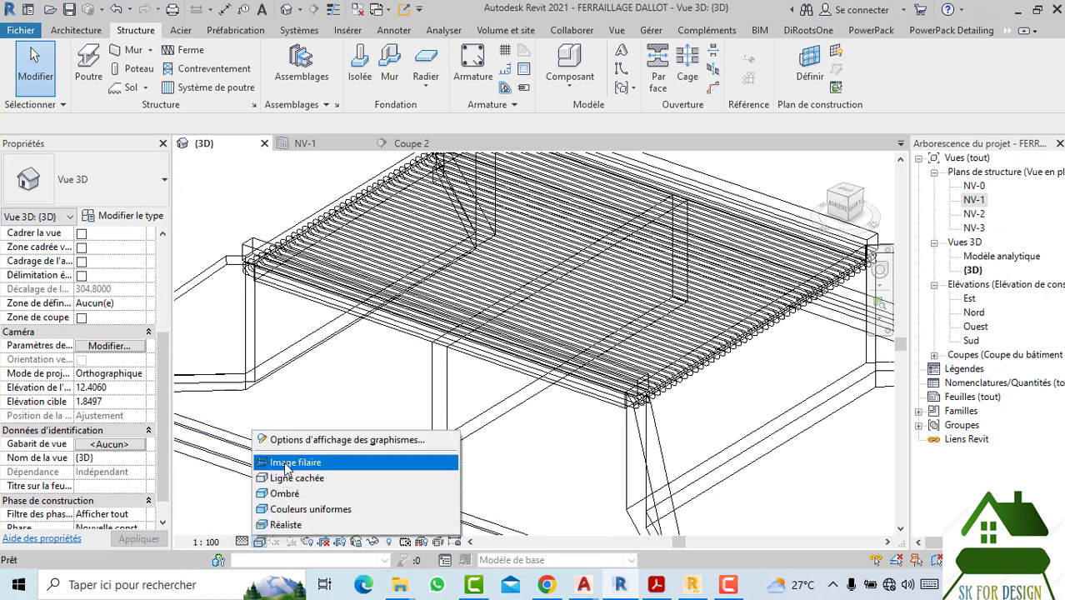
click(295, 460)
click(260, 543)
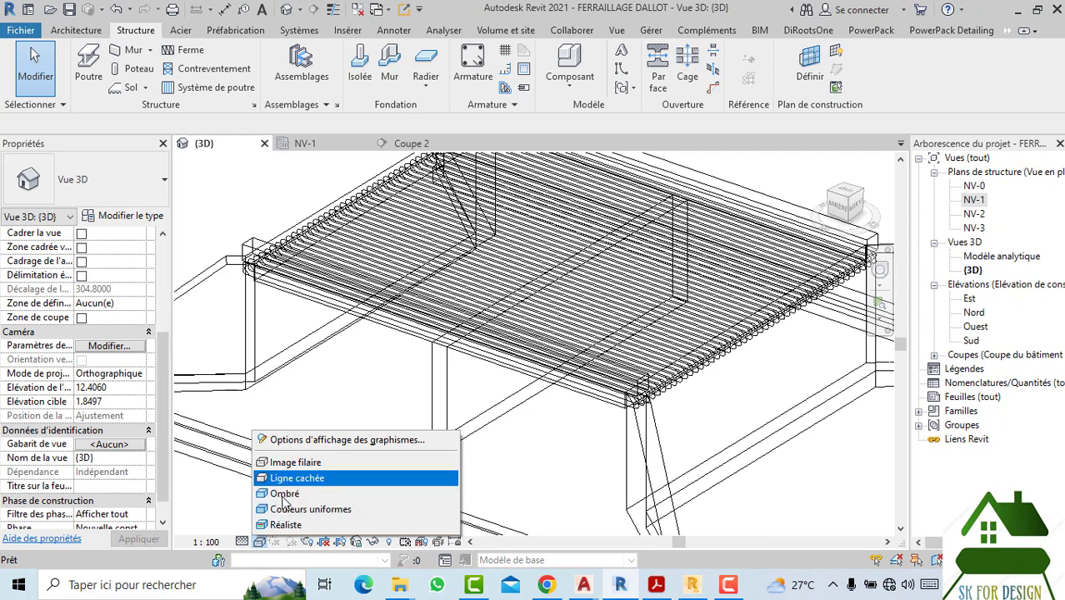
click(284, 510)
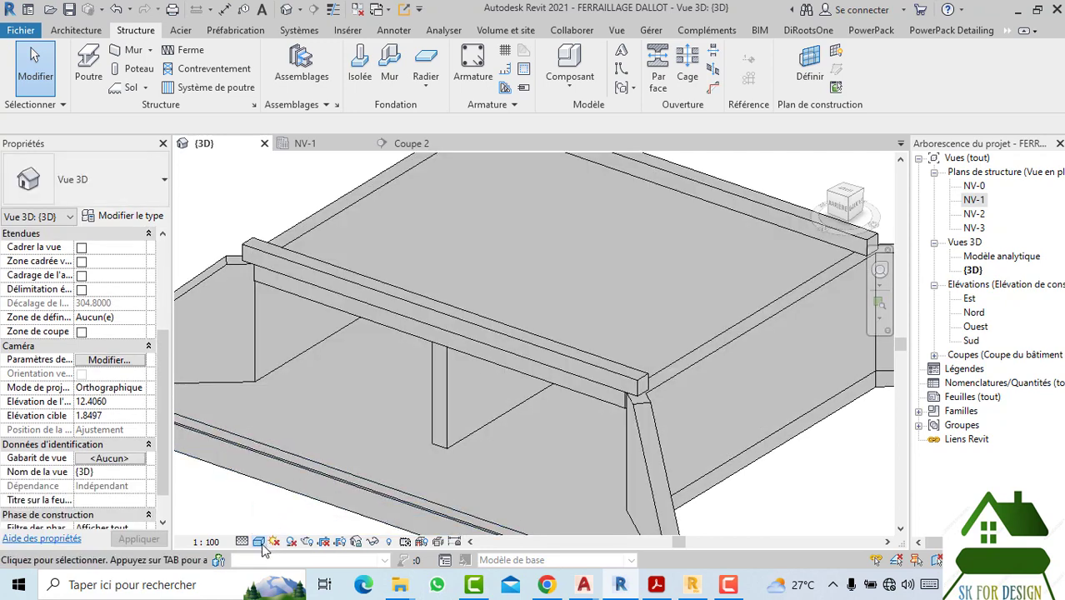
click(259, 543)
click(265, 524)
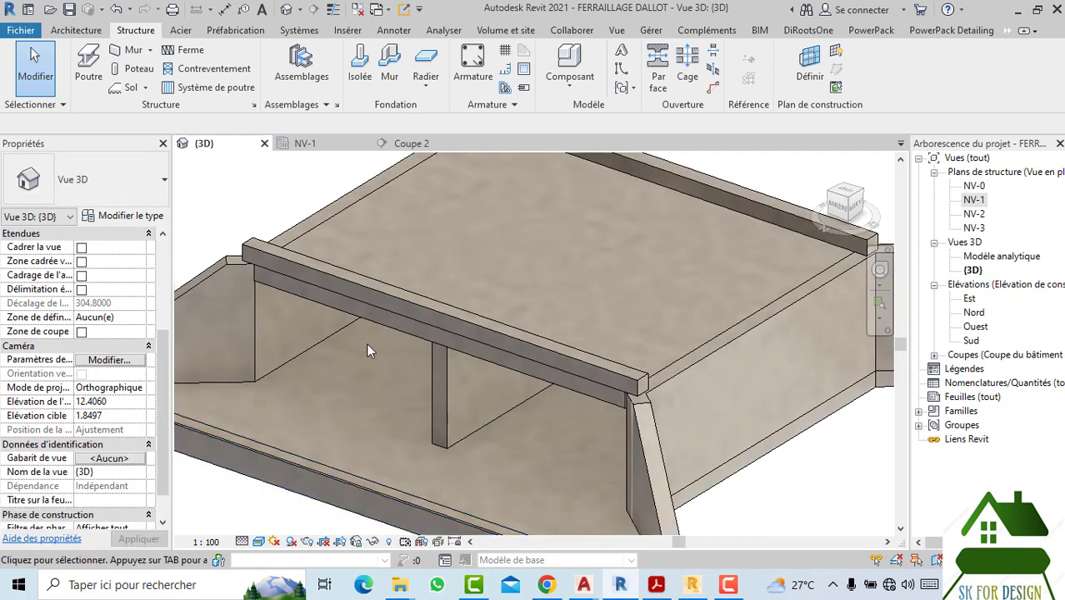
click(324, 227)
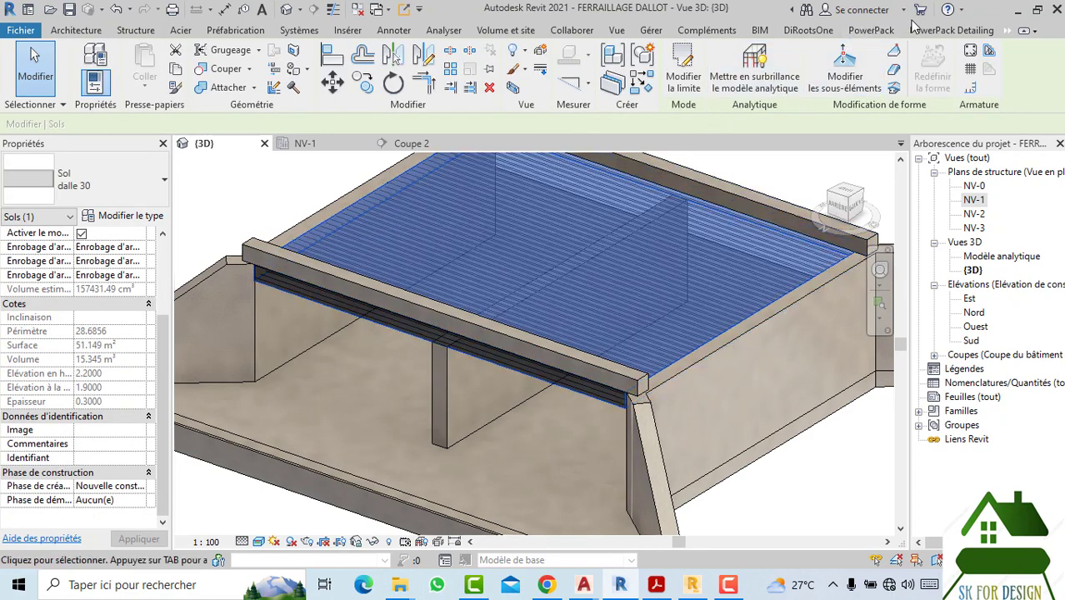
click(950, 31)
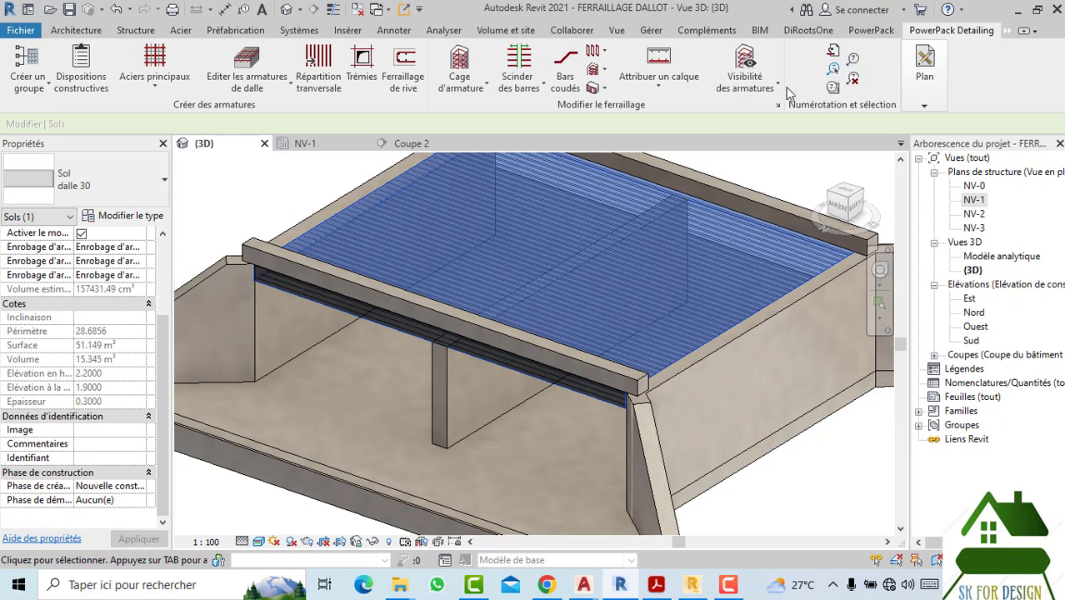
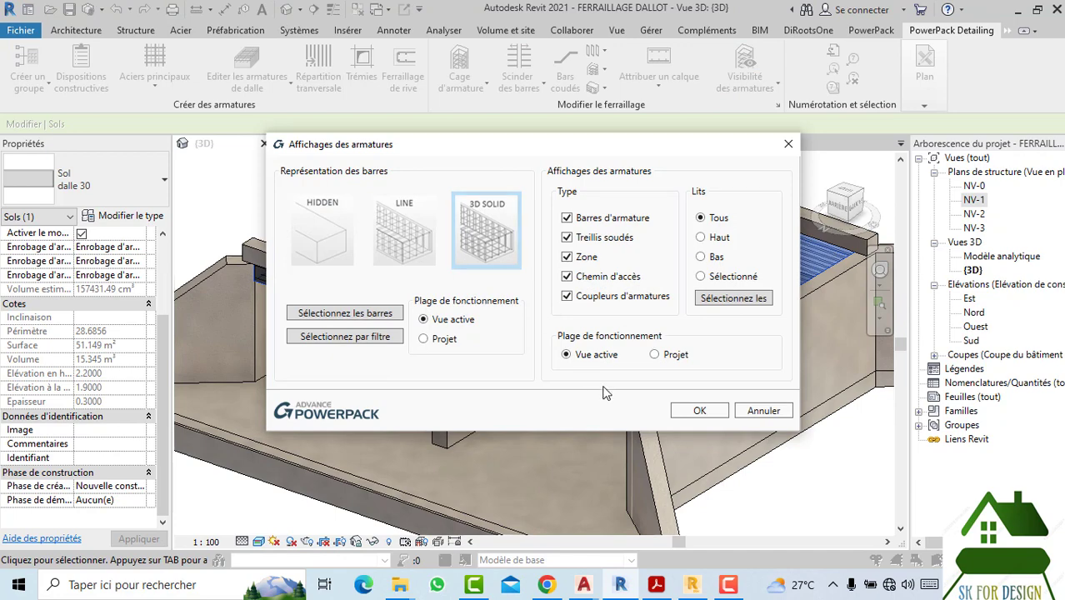
Step: Display the slab rebars as 3D solids and orbit the 3D view around the slab
click(701, 415)
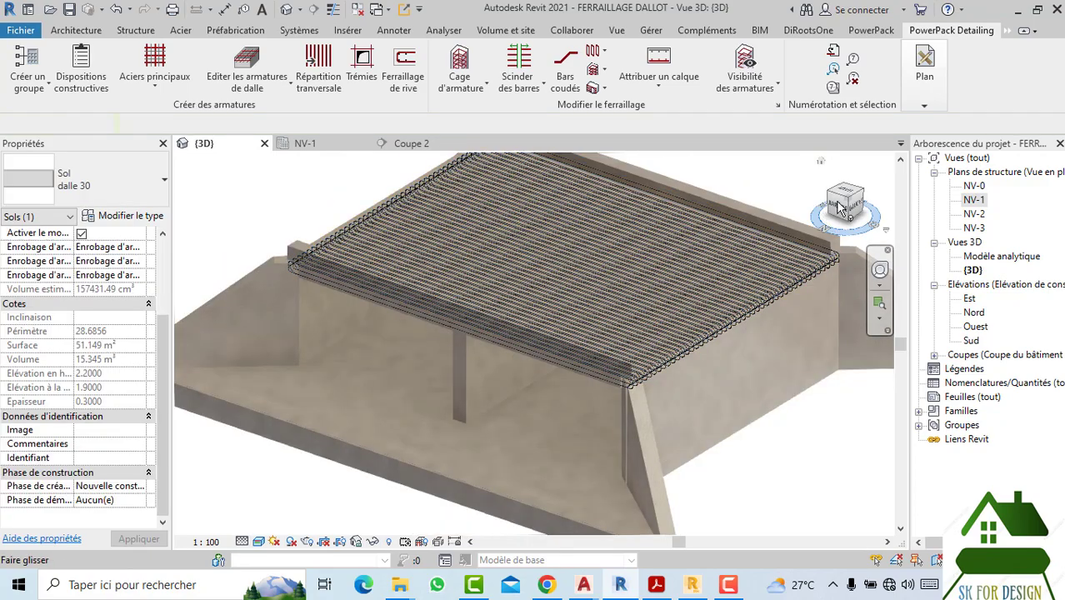
mouse_move(517, 250)
shift+middle_down()
mouse_move(747, 192)
mouse_move(630, 181)
shift+middle_up()
scroll(619, 183, up, 3)
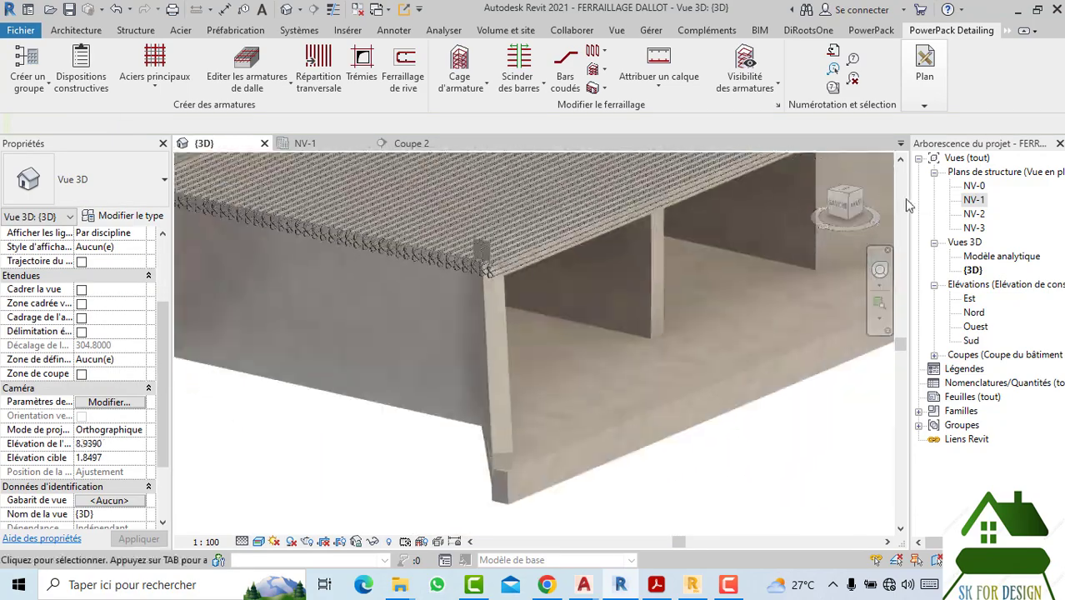
shift+middle_drag(883, 200, 526, 381)
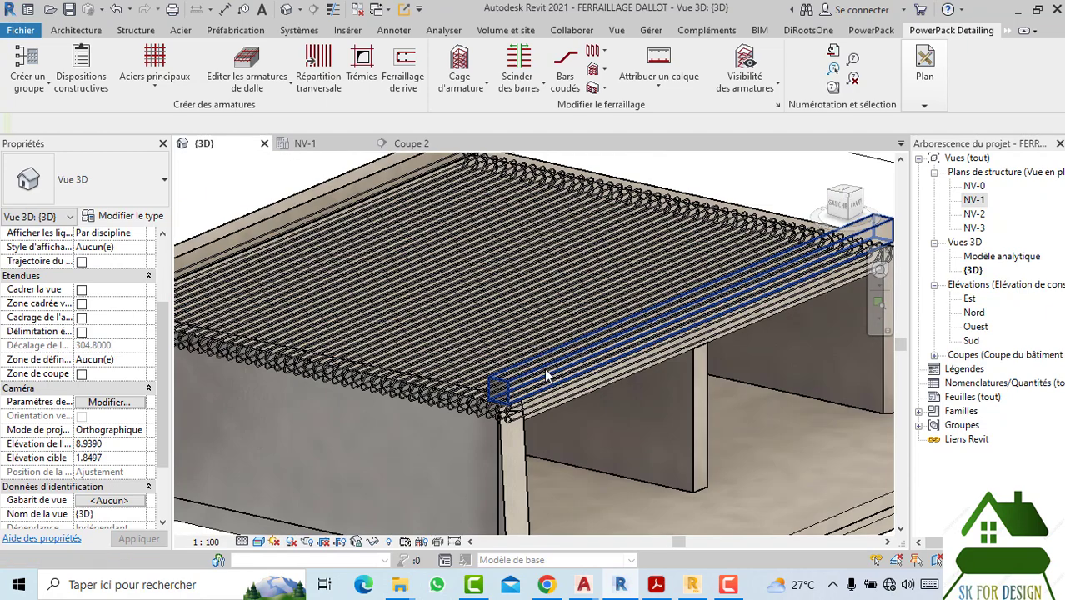
Step: Switch to the Coupe 2 section and zoom in on the top slab corner's hooked bars
click(413, 144)
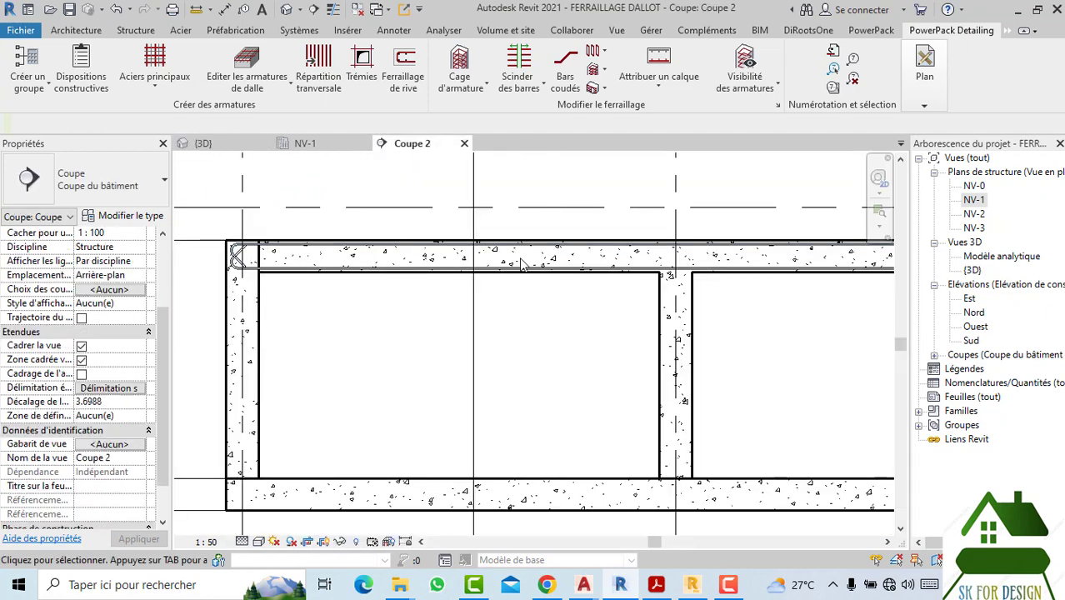
mouse_move(305, 336)
middle_down()
mouse_move(317, 331)
mouse_move(323, 349)
mouse_move(382, 343)
middle_up()
scroll(324, 349, down, 1)
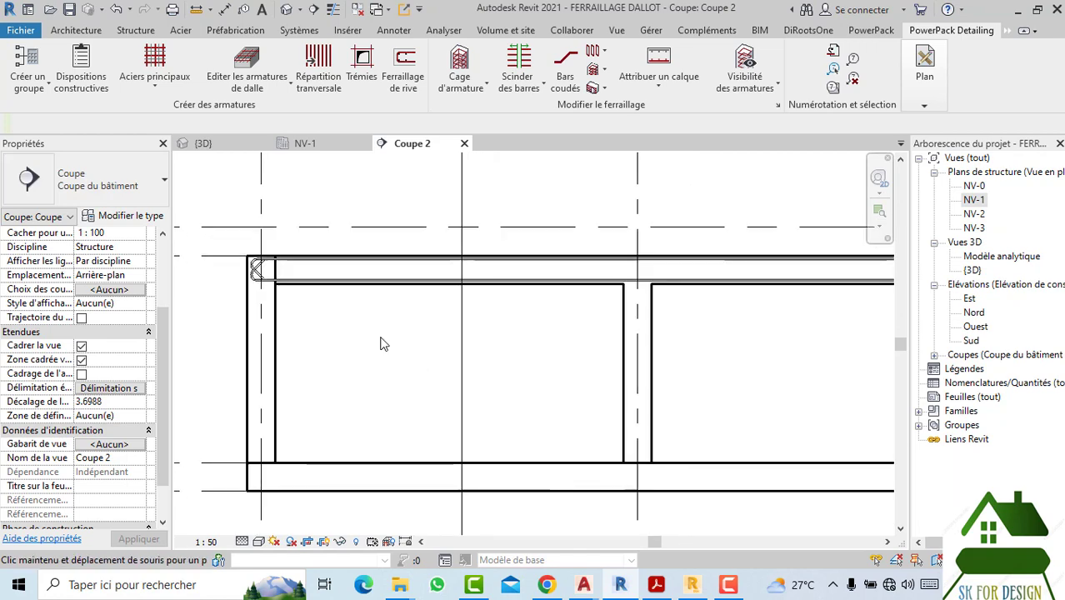
scroll(334, 300, up, 2)
scroll(317, 325, up, 2)
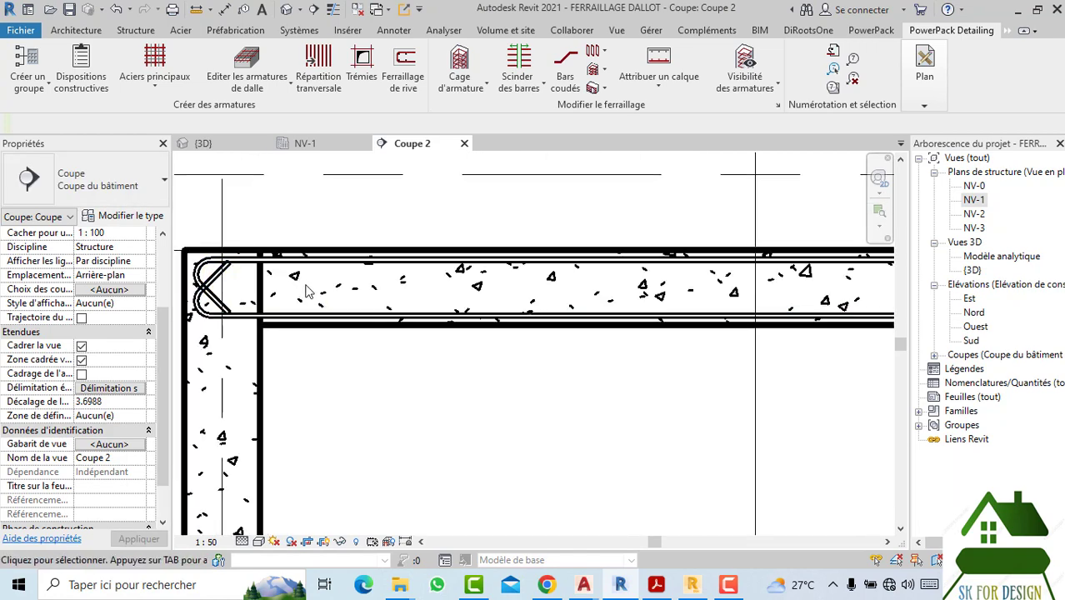
scroll(324, 328, down, 1)
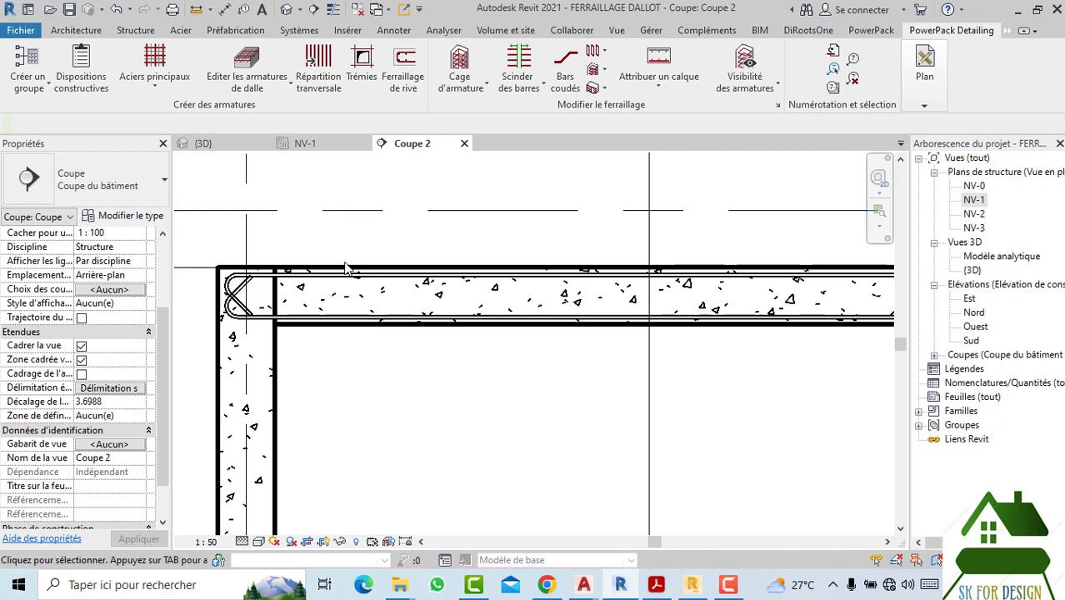
click(296, 283)
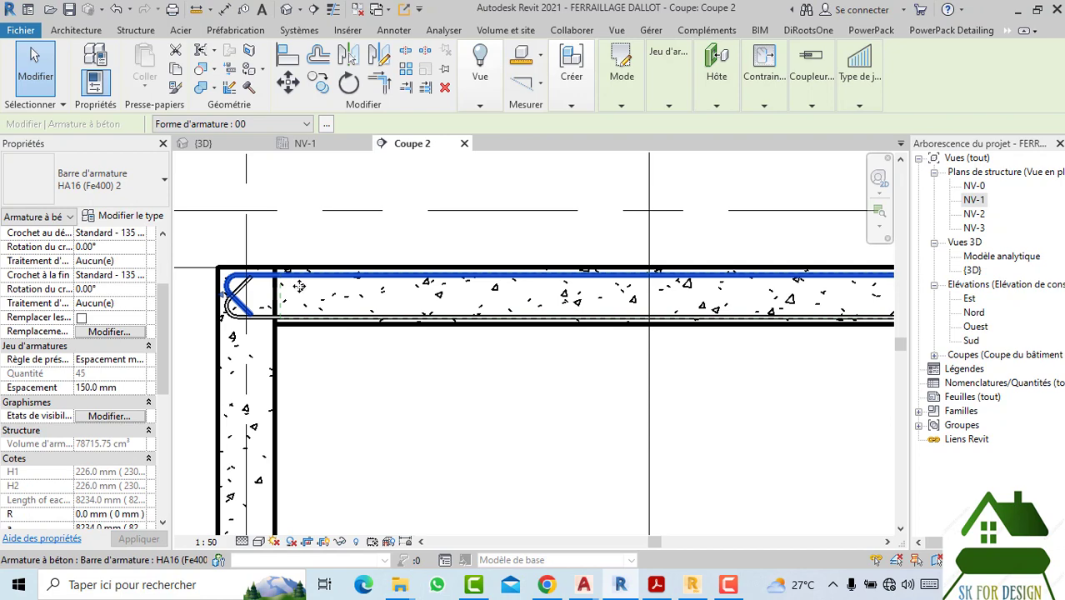
click(338, 365)
scroll(340, 367, down, 1)
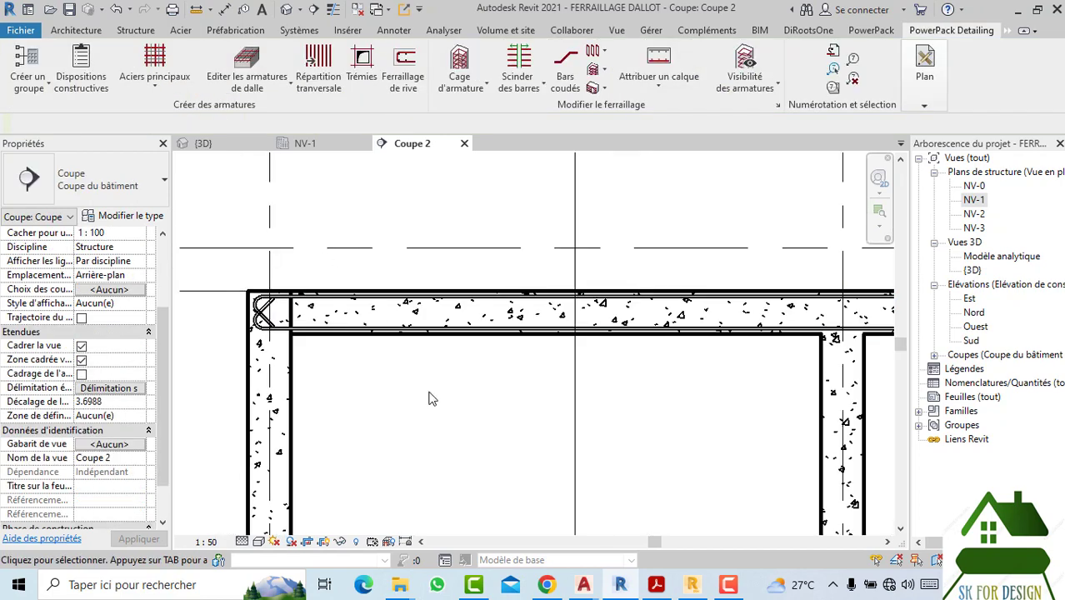
mouse_move(583, 584)
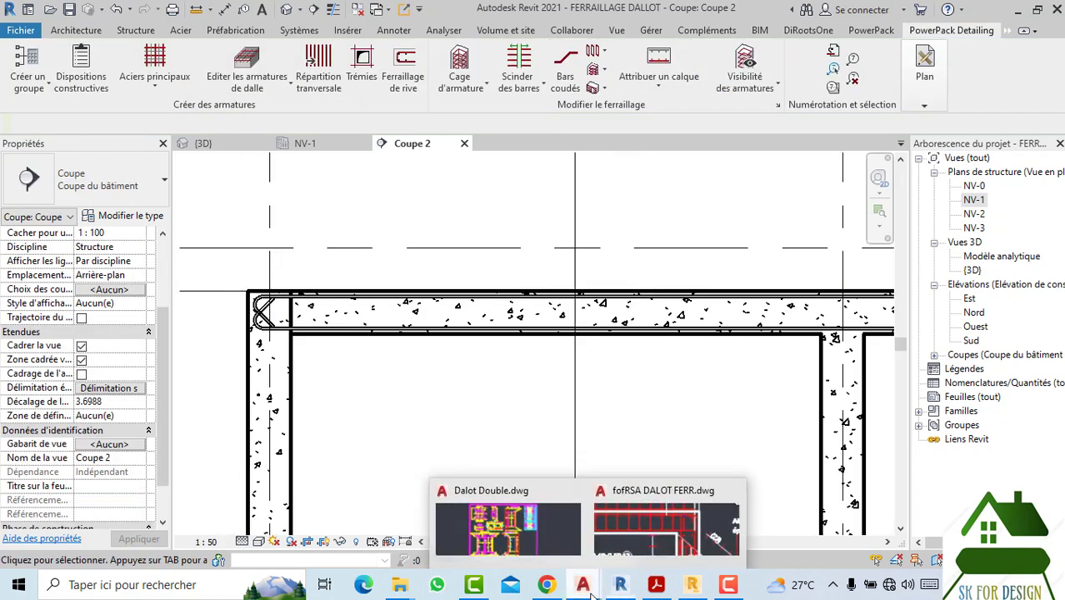
click(650, 537)
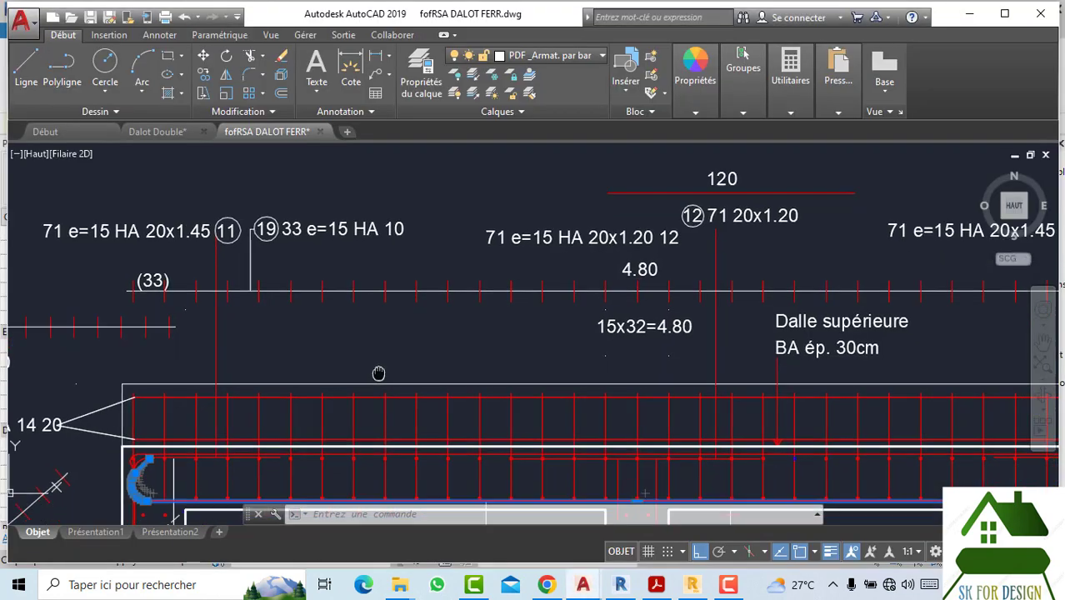
middle_drag(376, 373, 376, 194)
scroll(375, 333, up, 5)
scroll(375, 333, up, 4)
scroll(423, 337, down, 2)
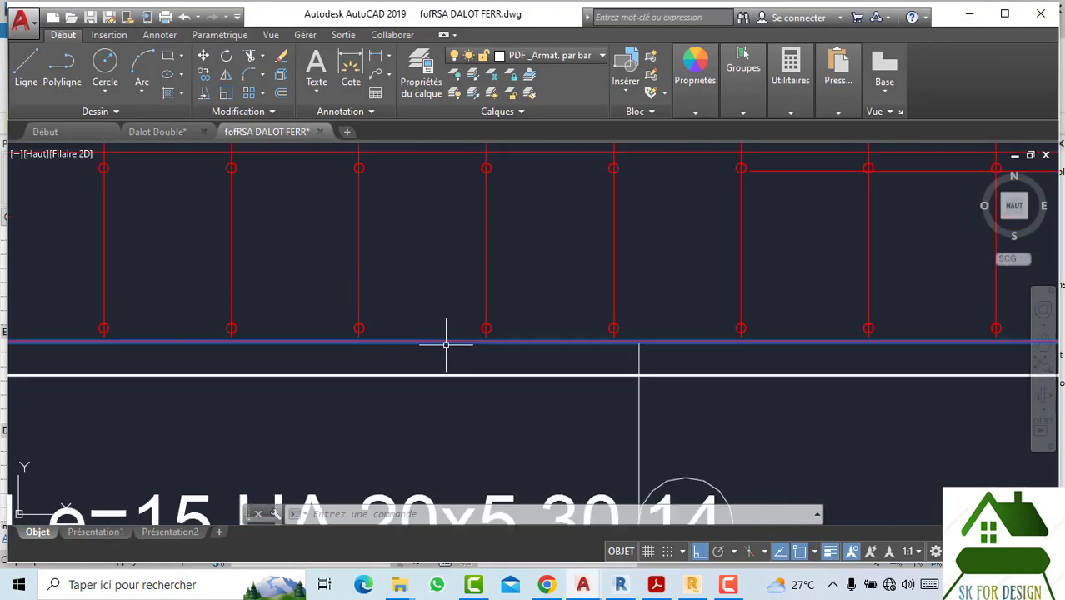
scroll(444, 340, down, 2)
scroll(345, 259, down, 1)
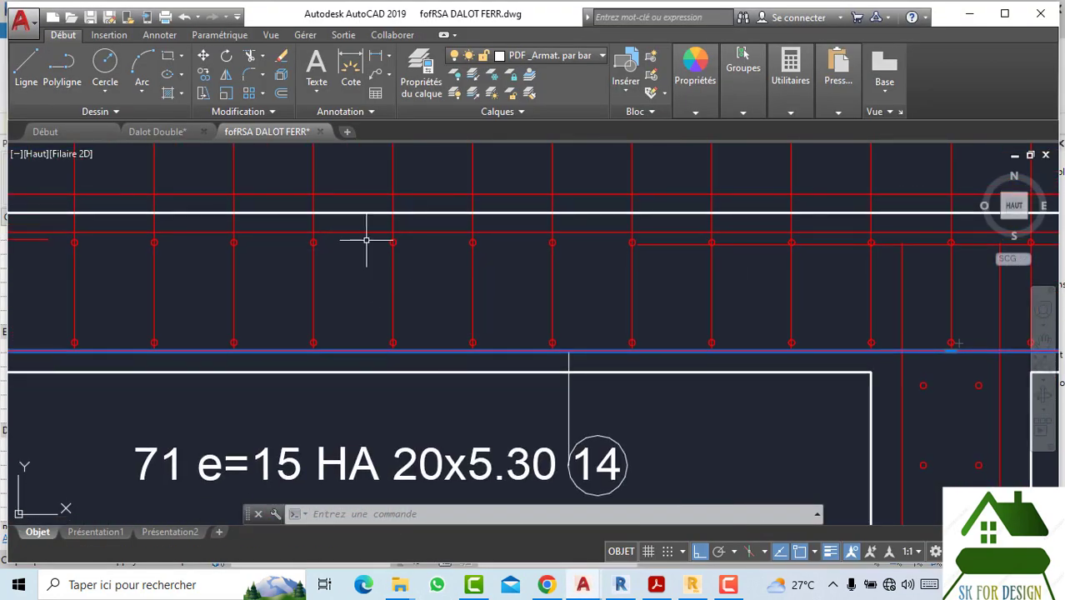
scroll(522, 484, down, 8)
scroll(522, 484, down, 2)
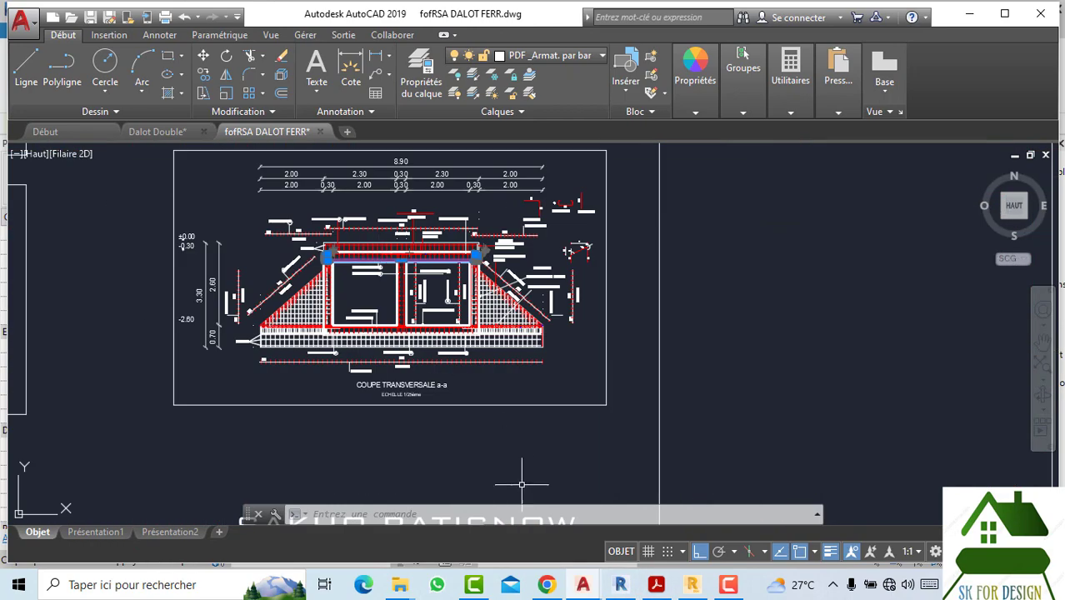
scroll(401, 250, up, 5)
scroll(400, 251, up, 2)
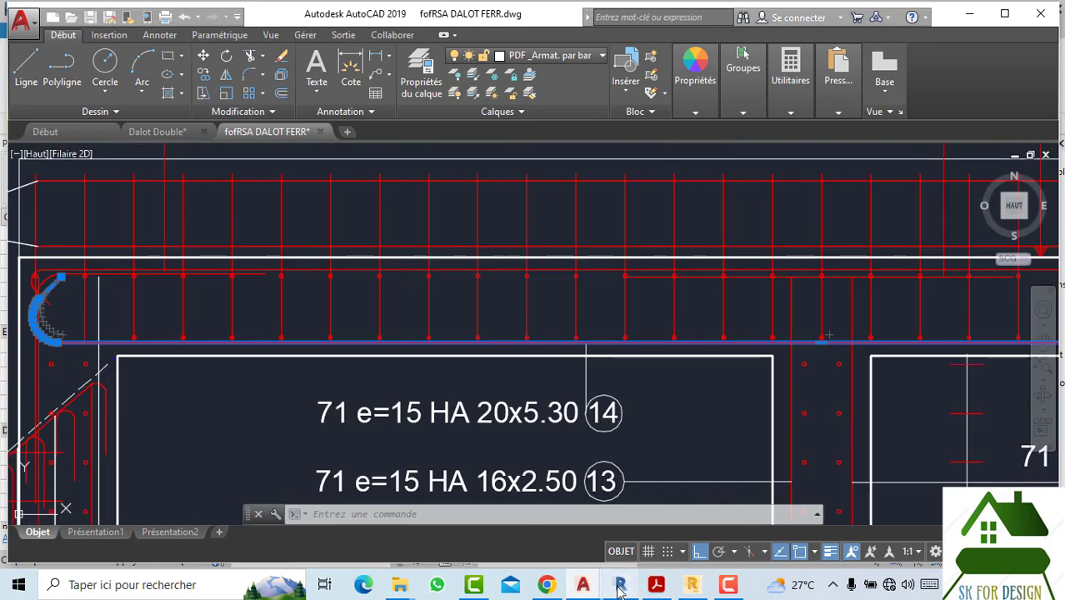
click(620, 584)
scroll(329, 278, up, 2)
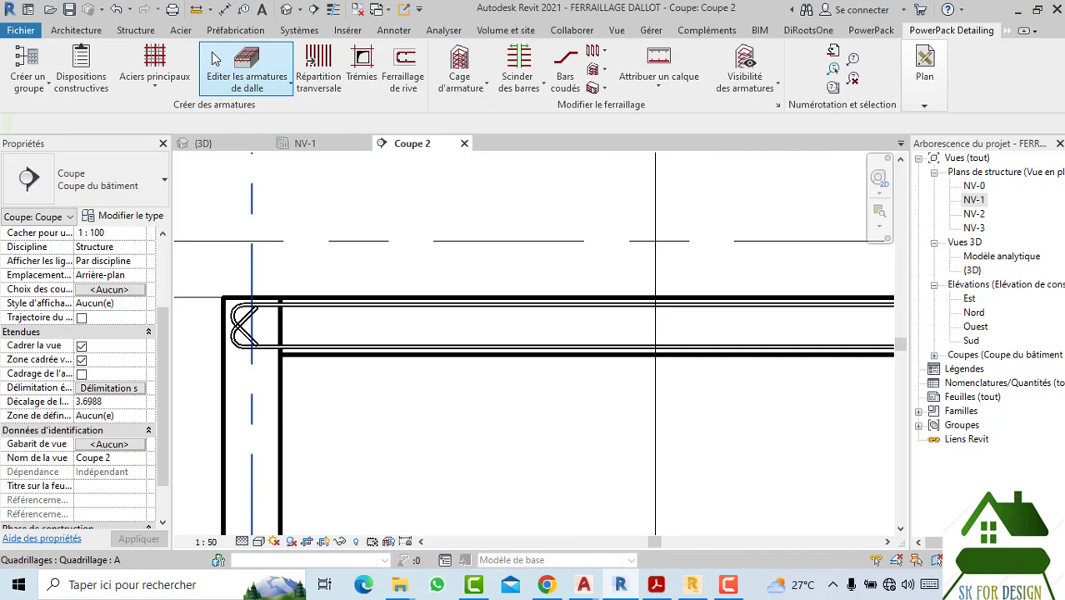
Step: Start rebar placement with the HA16 (Fe400) 2 bar type
click(148, 31)
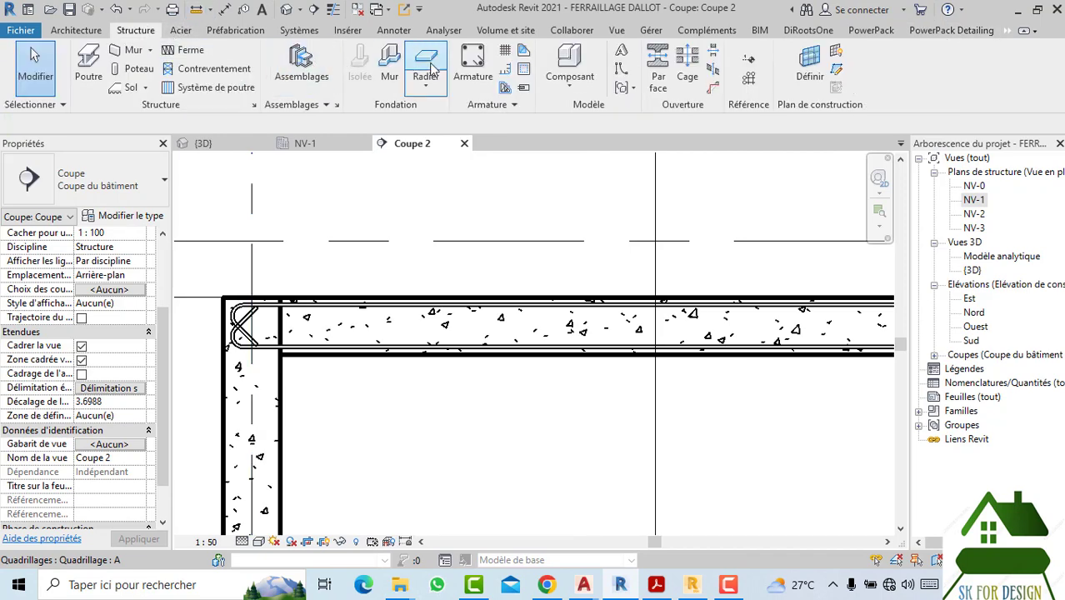
click(472, 65)
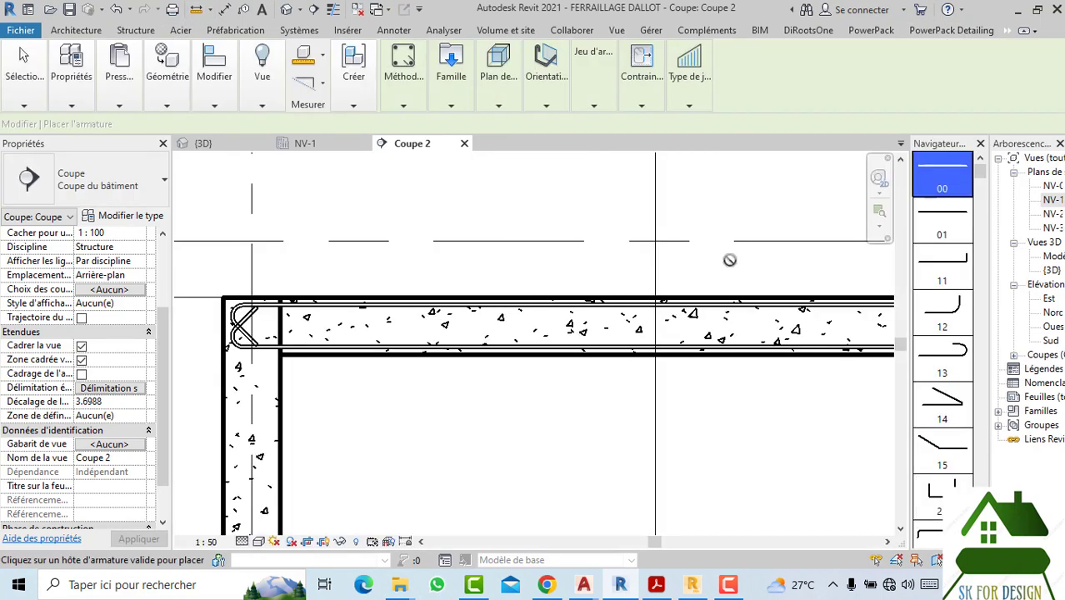
click(165, 199)
click(94, 261)
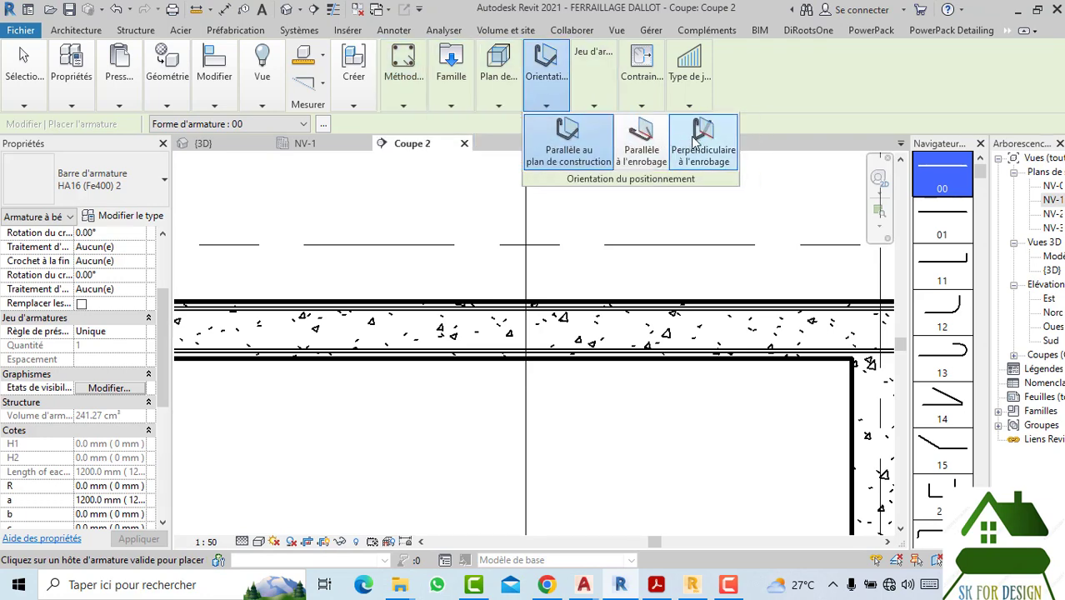
Step: Place one bar perpendicular to the cover near the slab top and select it
click(702, 141)
scroll(367, 317, up, 2)
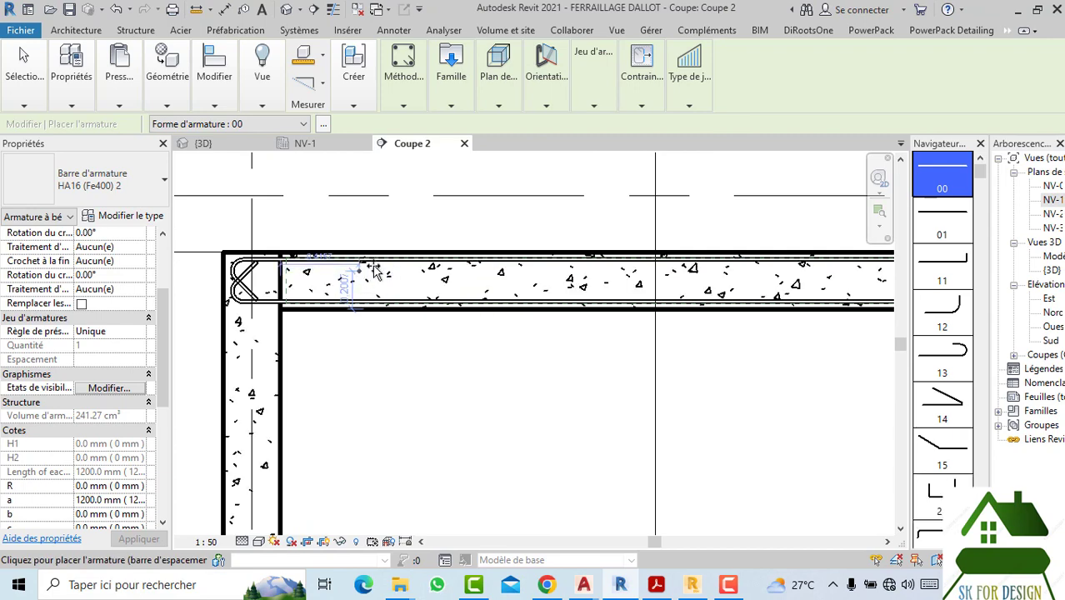
scroll(406, 266, up, 3)
scroll(408, 266, up, 2)
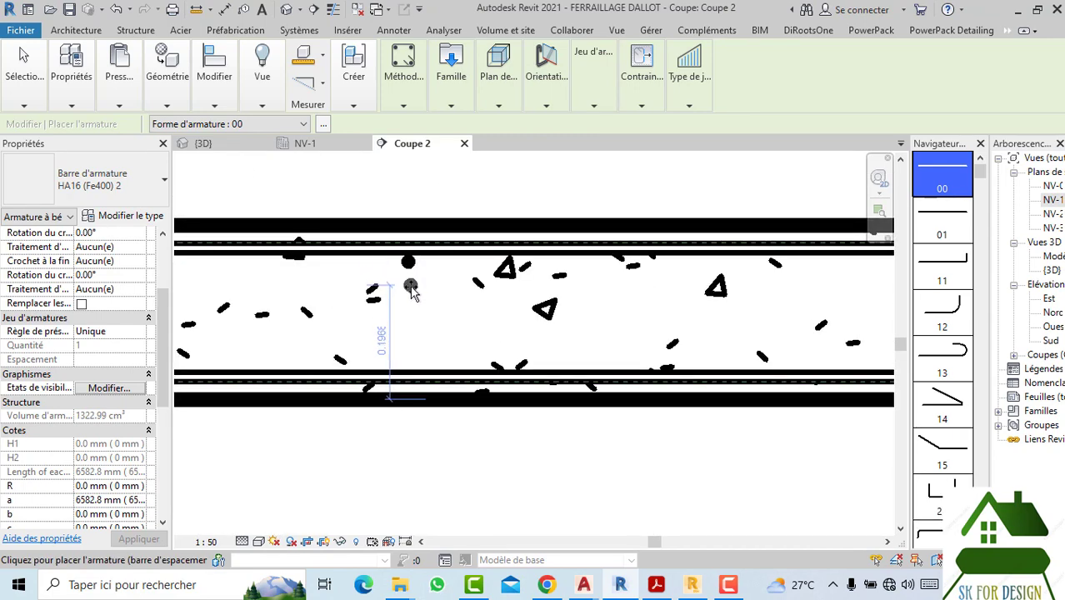
scroll(412, 293, down, 2)
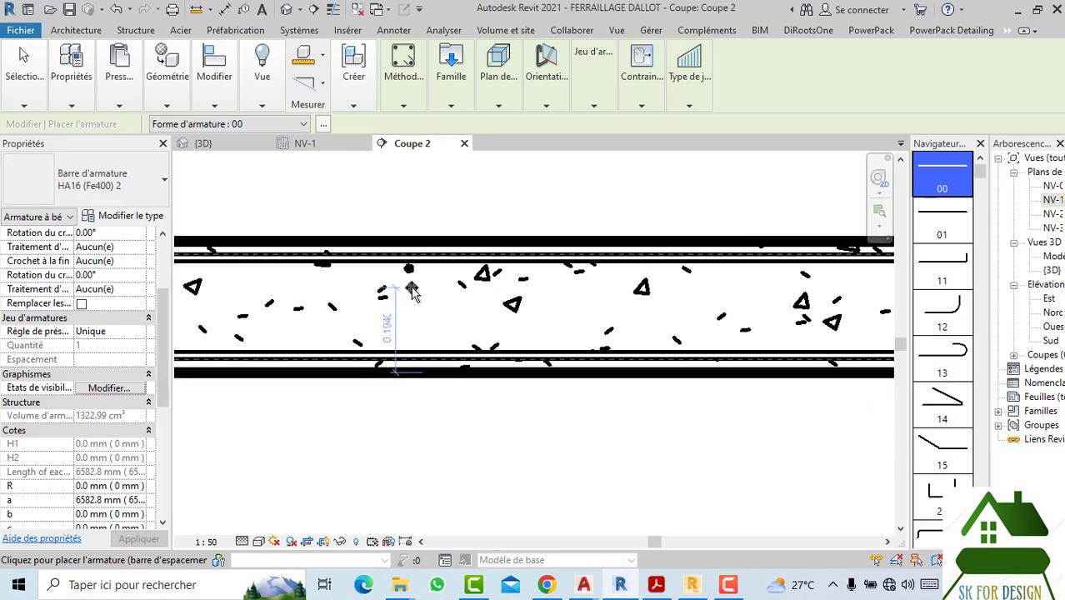
key(Escape)
click(410, 288)
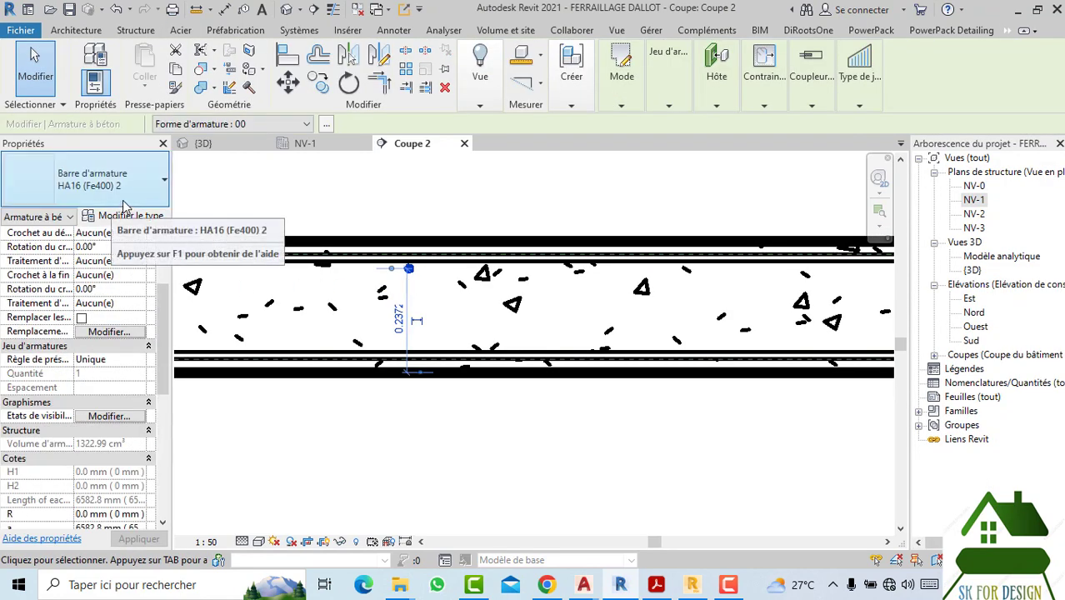
Step: Give the HA16 bar 135° hooks at both the start and end
click(140, 276)
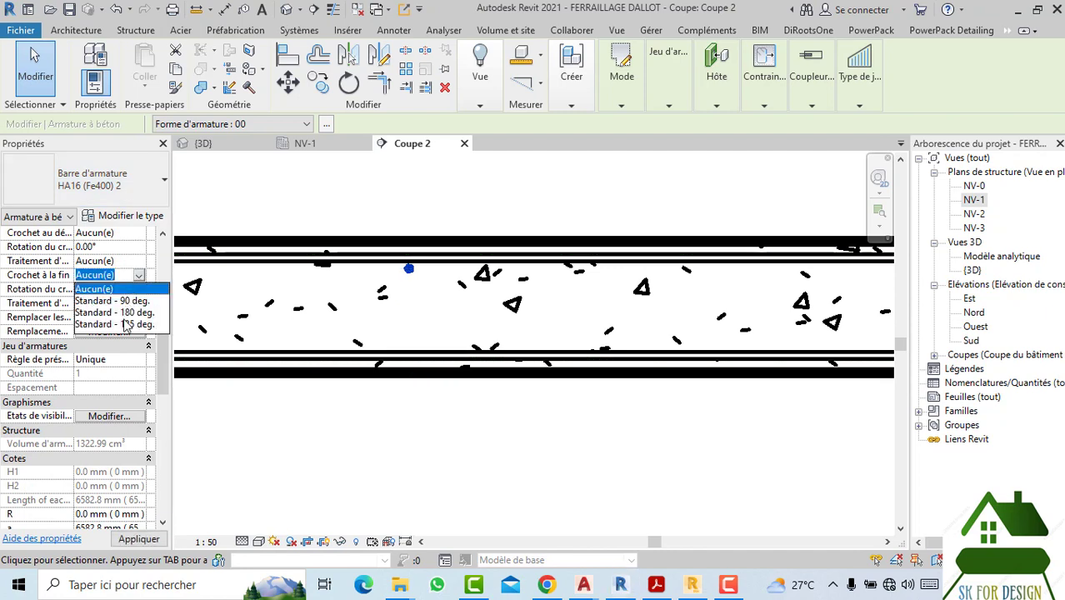
click(123, 325)
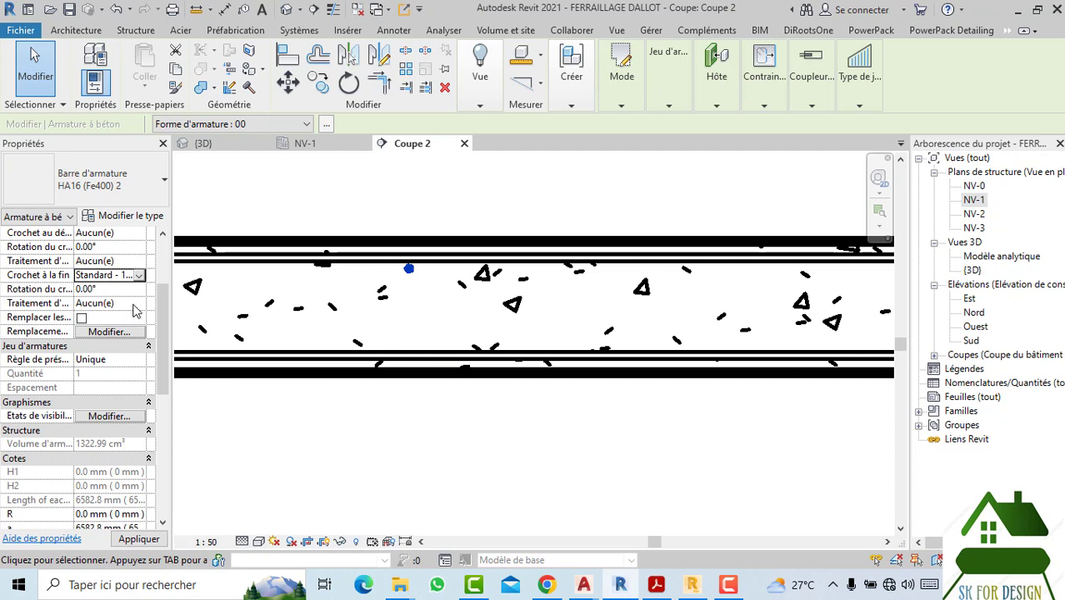
click(138, 234)
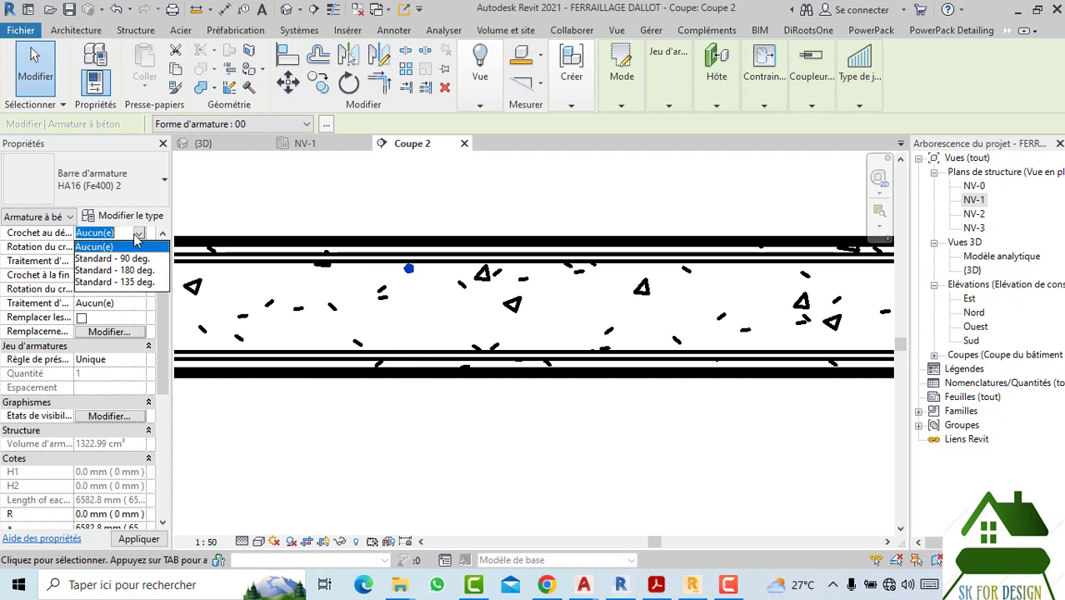
click(129, 285)
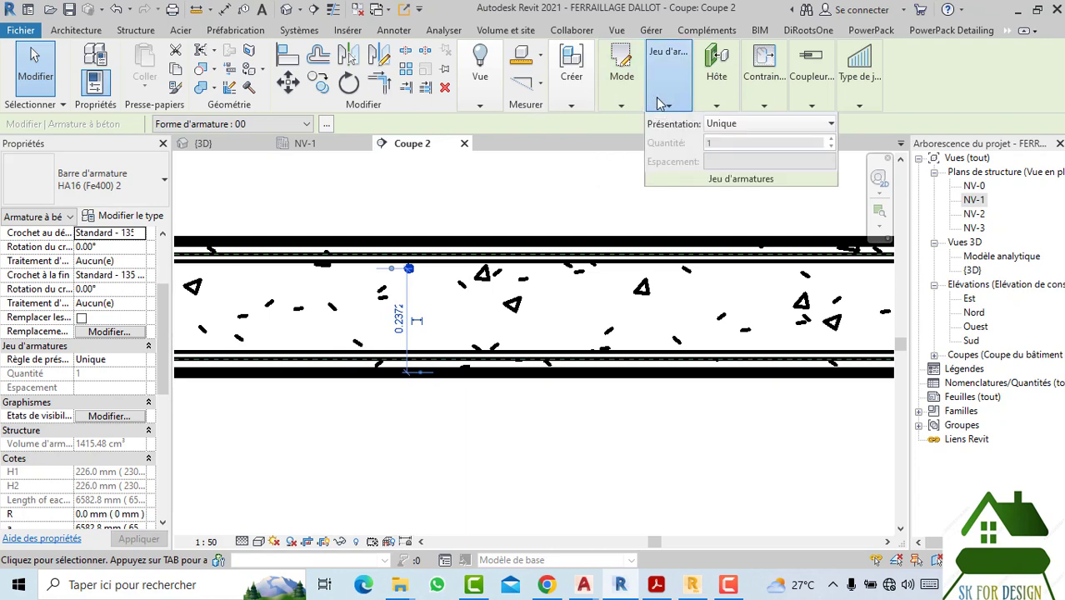
Step: Change the bar set to maximum spacing of 150 mm, giving 52 bars, and reselect it
click(717, 125)
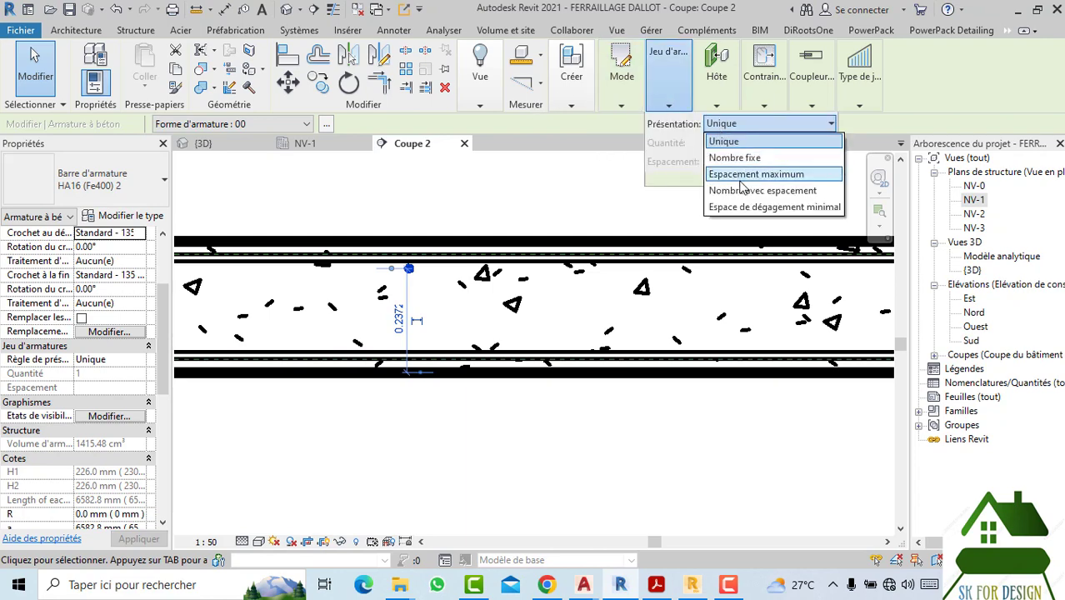
key(Escape)
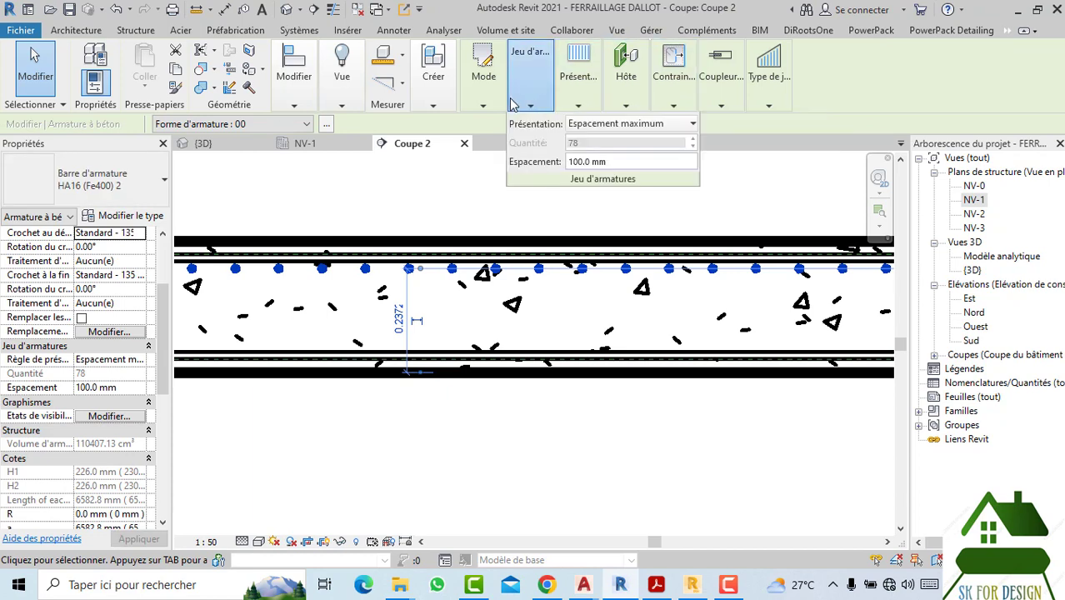
double_click(632, 167)
text(150)
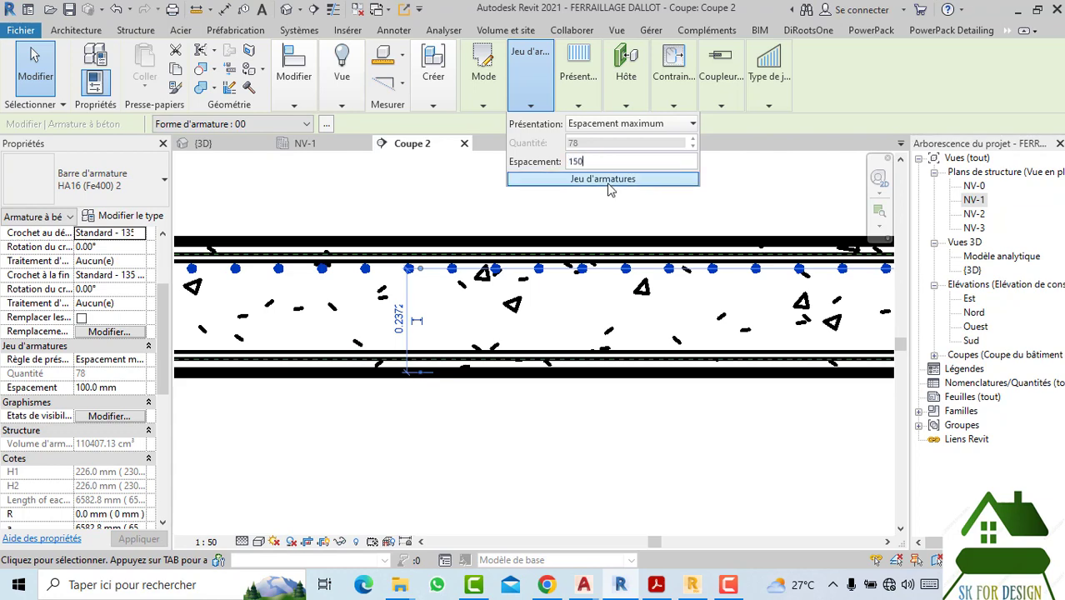
click(463, 213)
scroll(499, 229, down, 3)
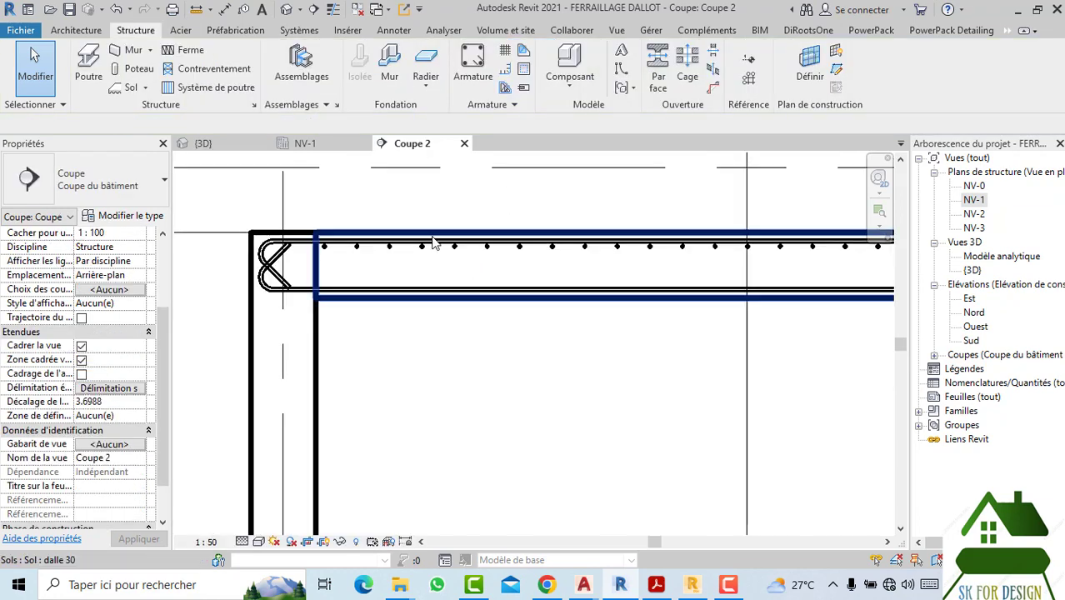
scroll(300, 250, up, 2)
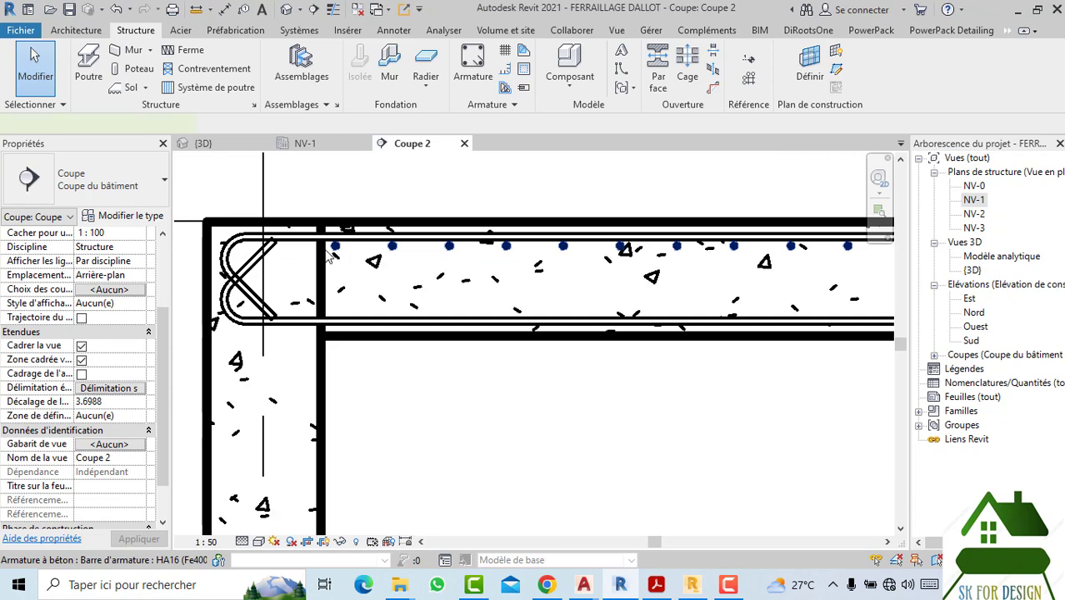
click(331, 255)
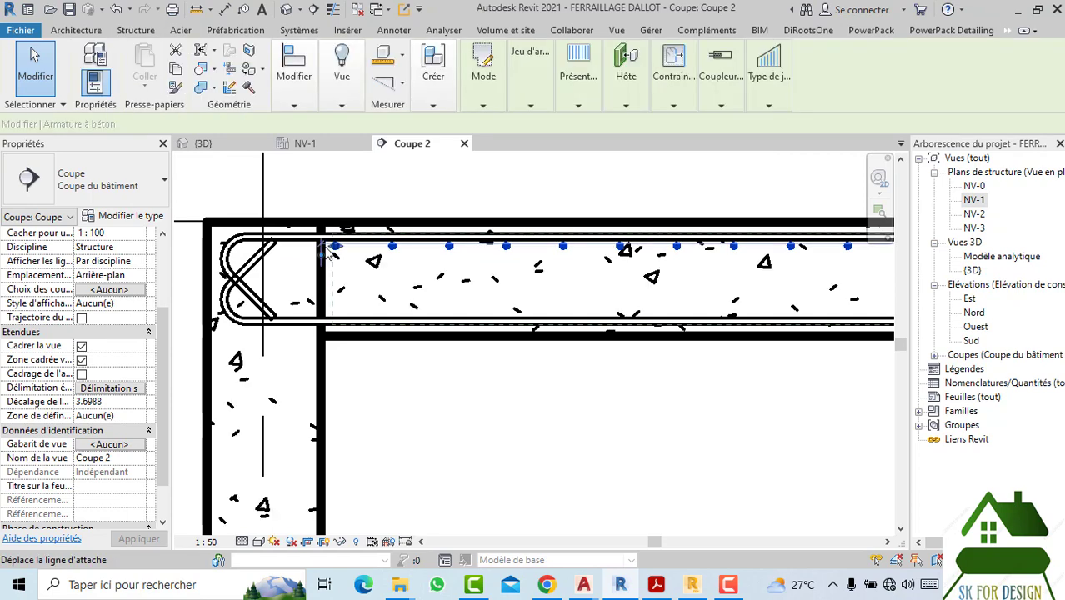
click(618, 589)
middle_drag(120, 292, 220, 304)
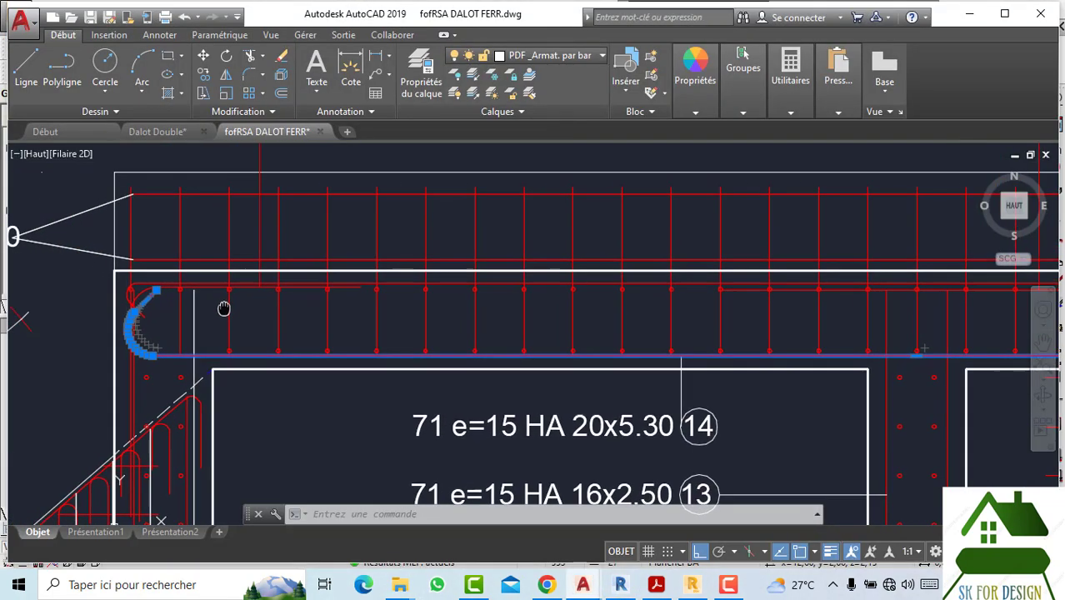
scroll(178, 306, up, 2)
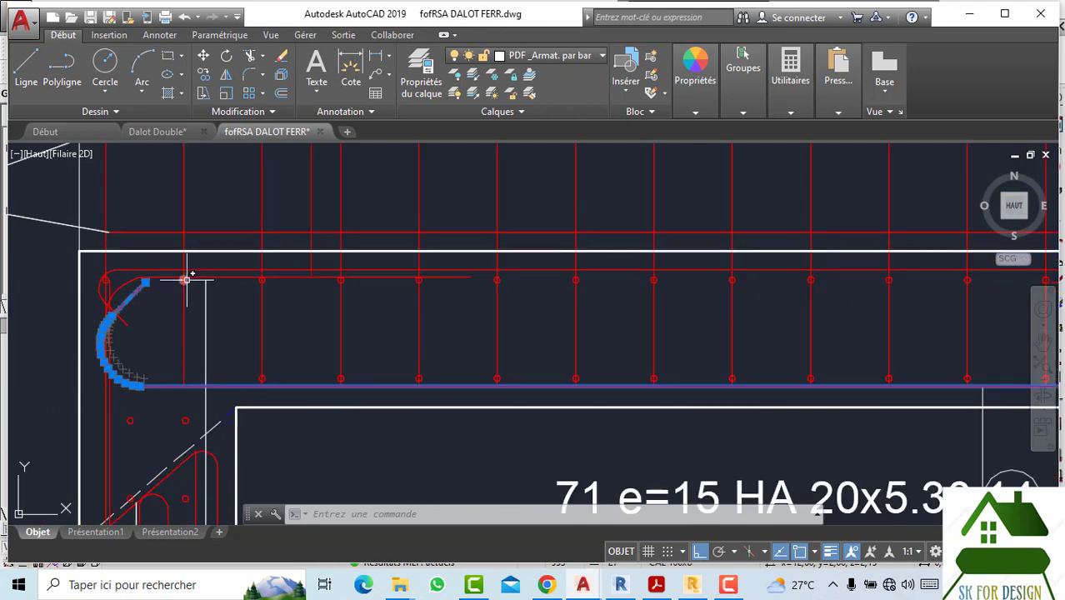
scroll(159, 305, up, 1)
click(142, 319)
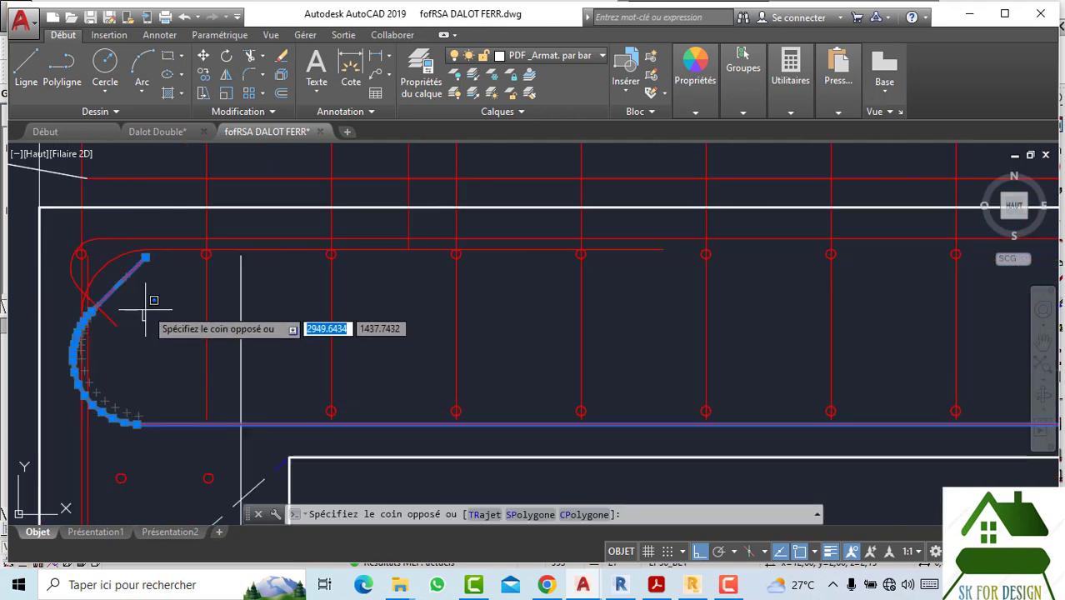
key(Escape)
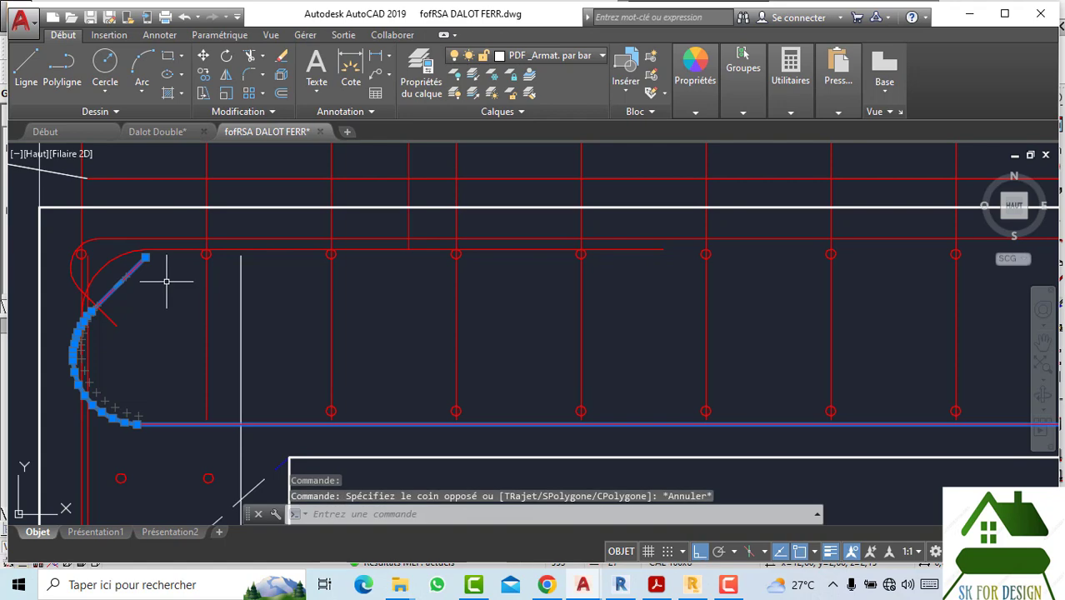
key(Escape)
scroll(130, 258, down, 2)
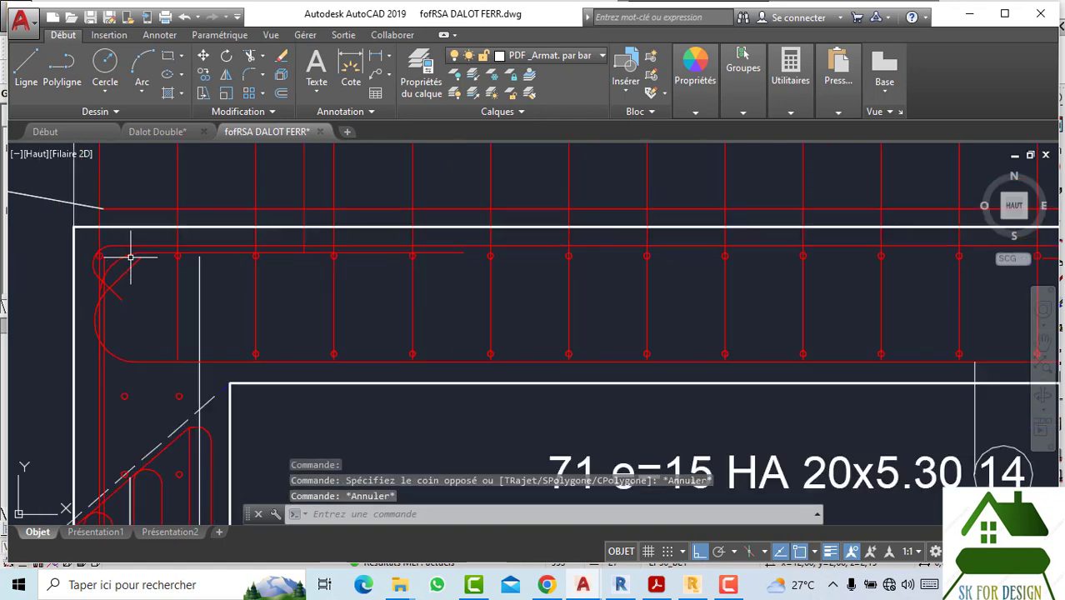
scroll(250, 274, down, 1)
scroll(214, 262, down, 1)
scroll(214, 266, down, 1)
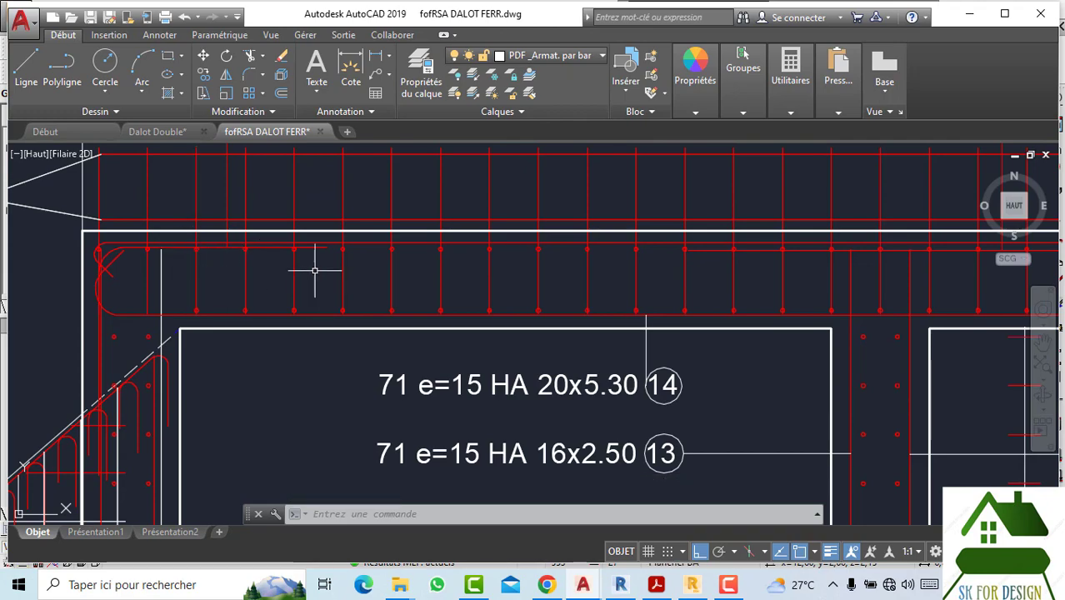
middle_drag(315, 271, 154, 250)
scroll(154, 250, down, 5)
scroll(361, 268, up, 1)
scroll(361, 269, up, 5)
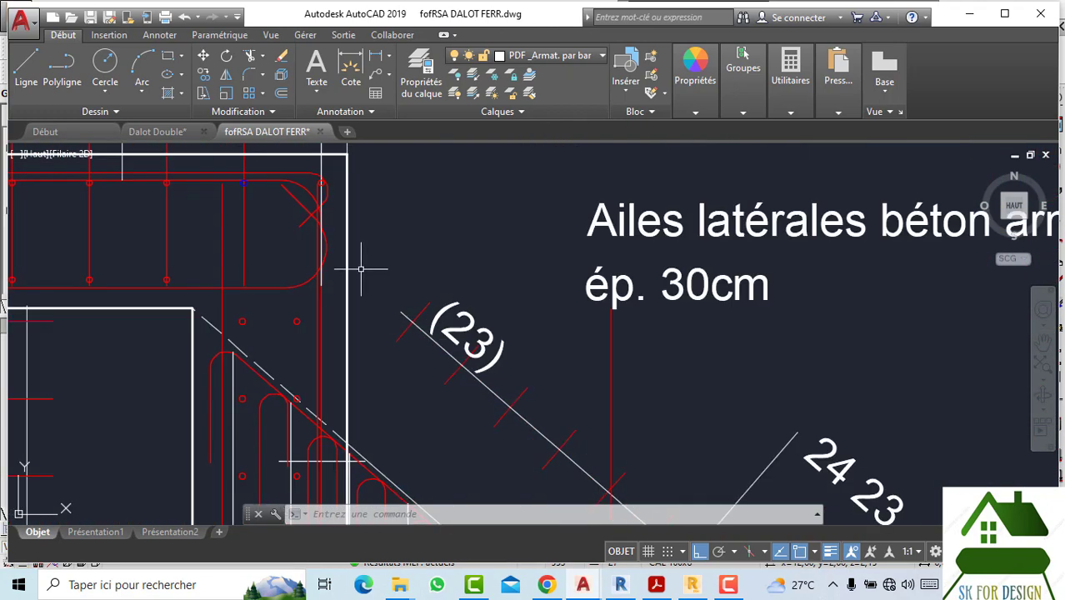
middle_drag(361, 268, 299, 227)
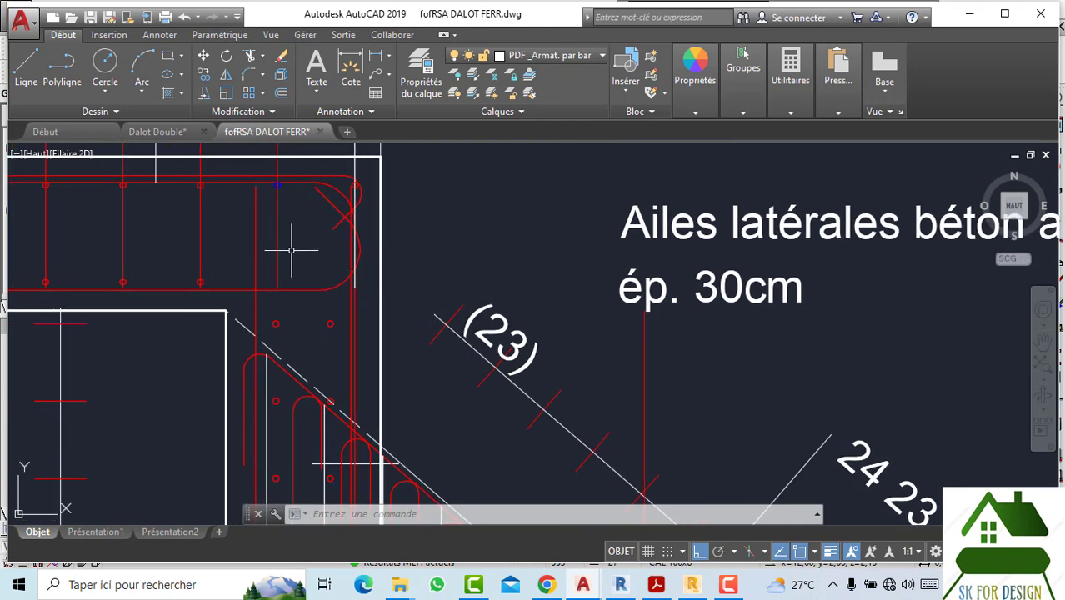
middle_drag(291, 249, 404, 241)
click(631, 590)
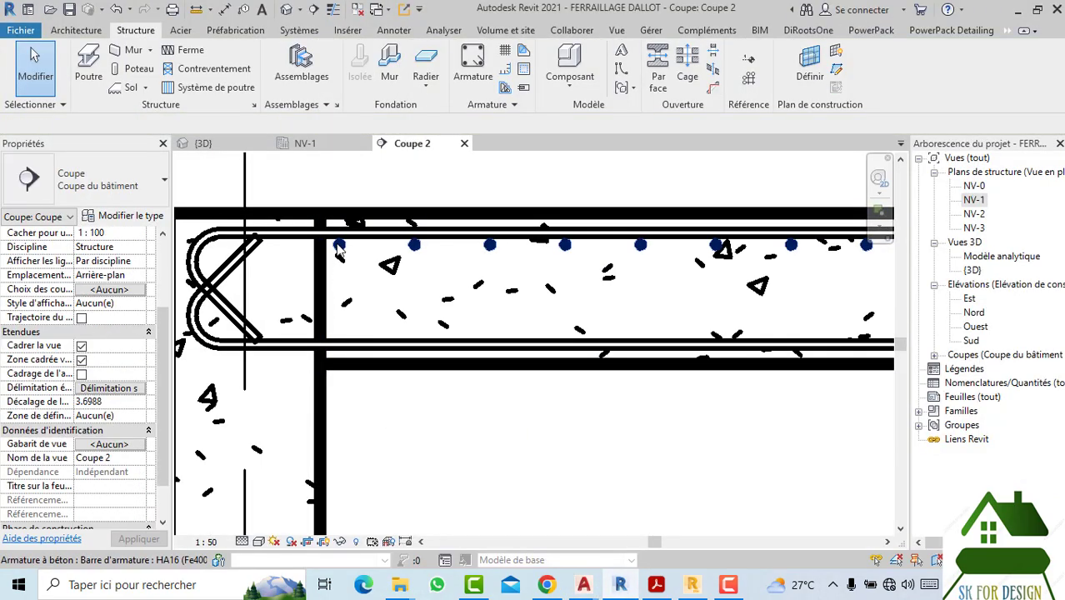
Step: Drag the HA16 set's start grip slightly right so it begins at the wall face
click(333, 256)
scroll(332, 255, up, 3)
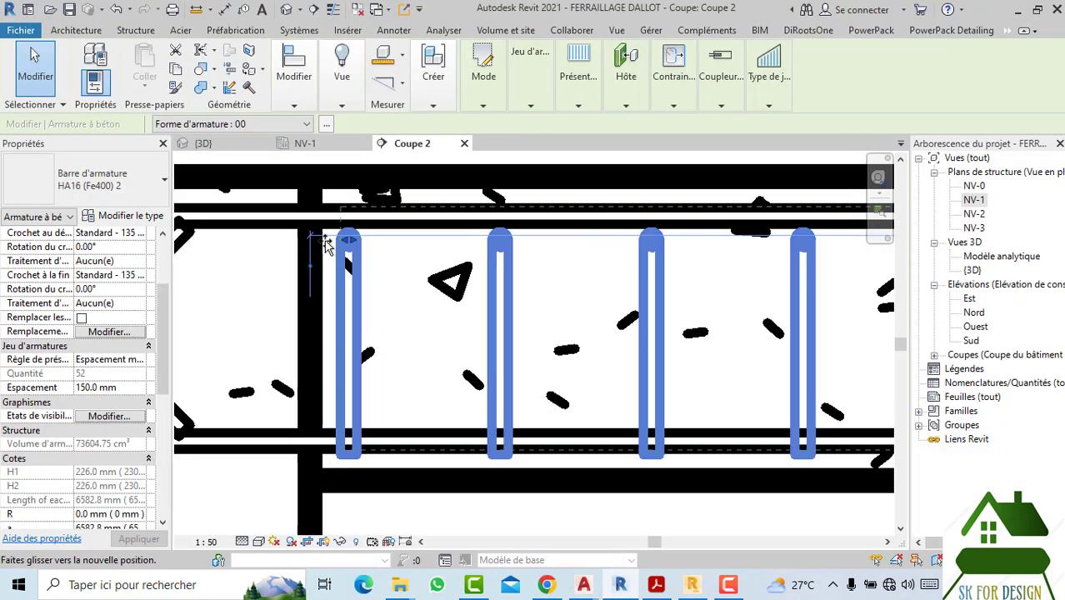
mouse_move(323, 246)
mouse_down()
mouse_move(334, 243)
mouse_move(344, 269)
mouse_up()
scroll(535, 488, down, 4)
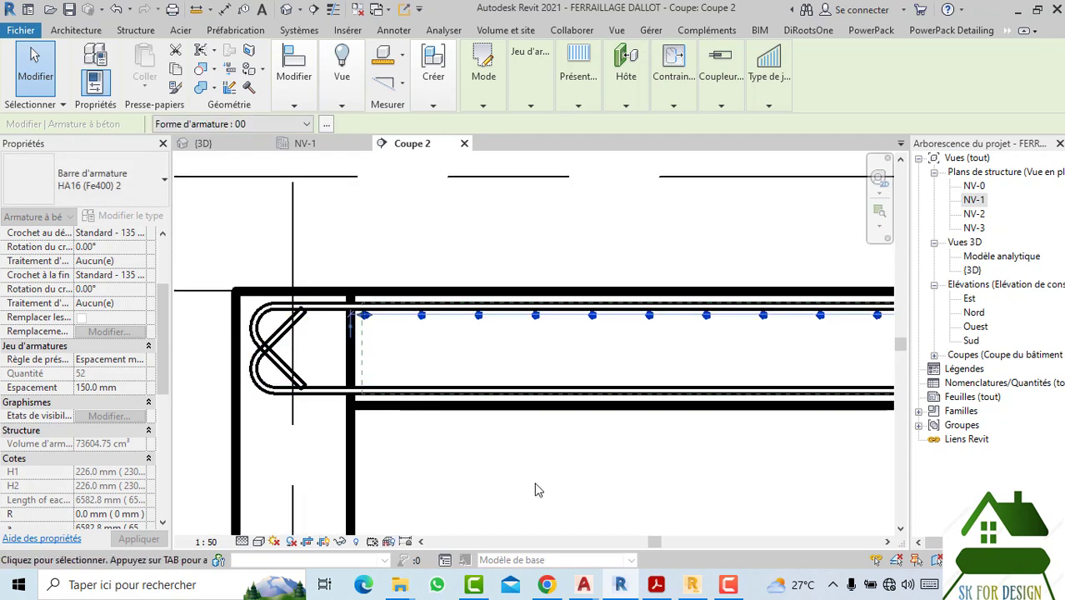
click(558, 401)
scroll(359, 250, up, 2)
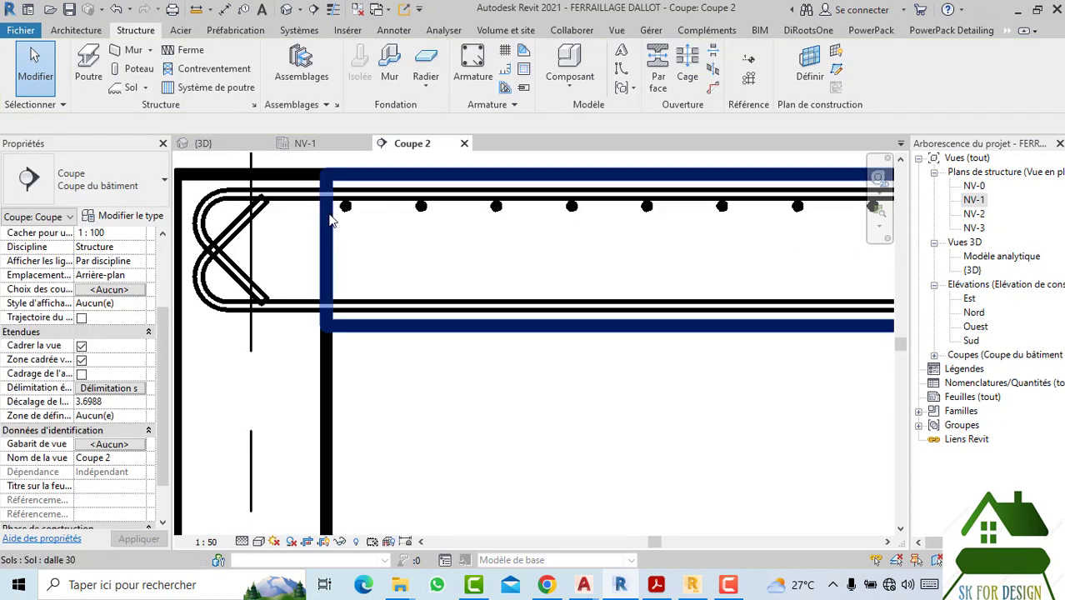
click(433, 399)
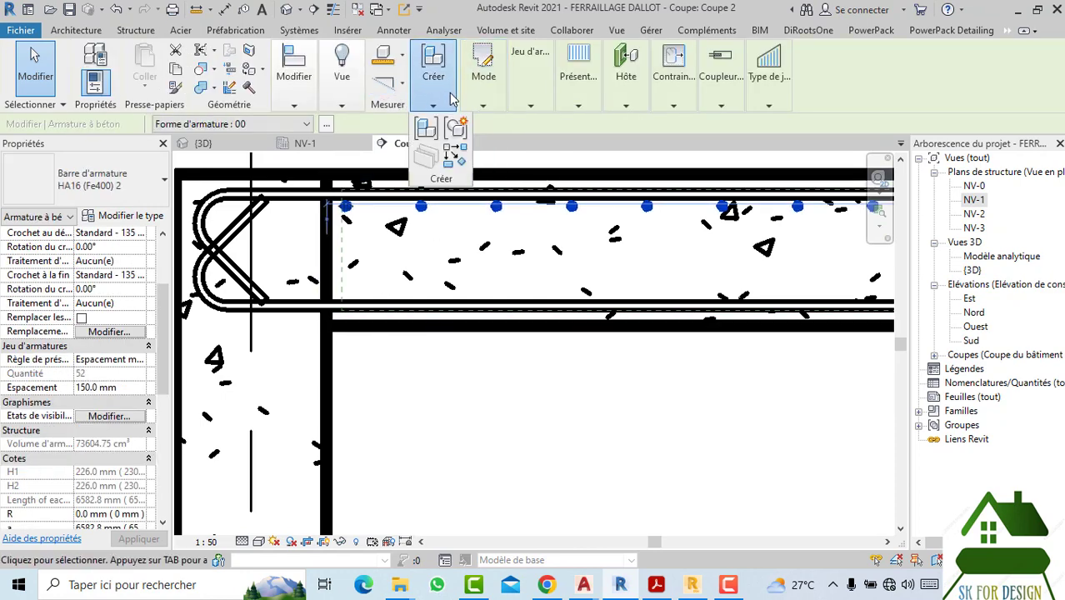
mouse_move(293, 75)
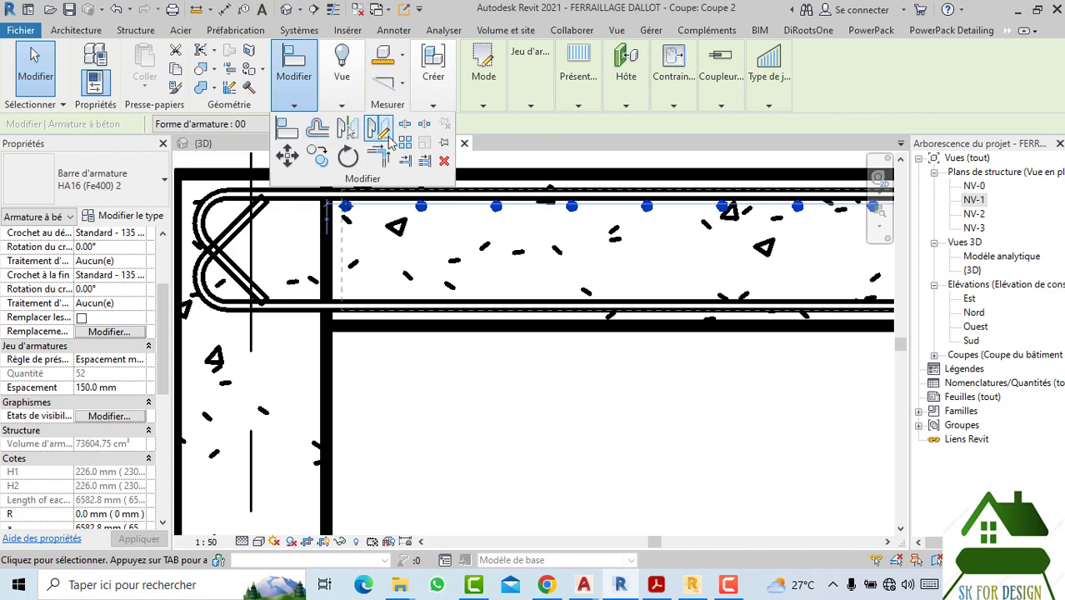
Step: Start and cancel a copy of the bar set, pan the section, and switch to the {3D} view
click(382, 131)
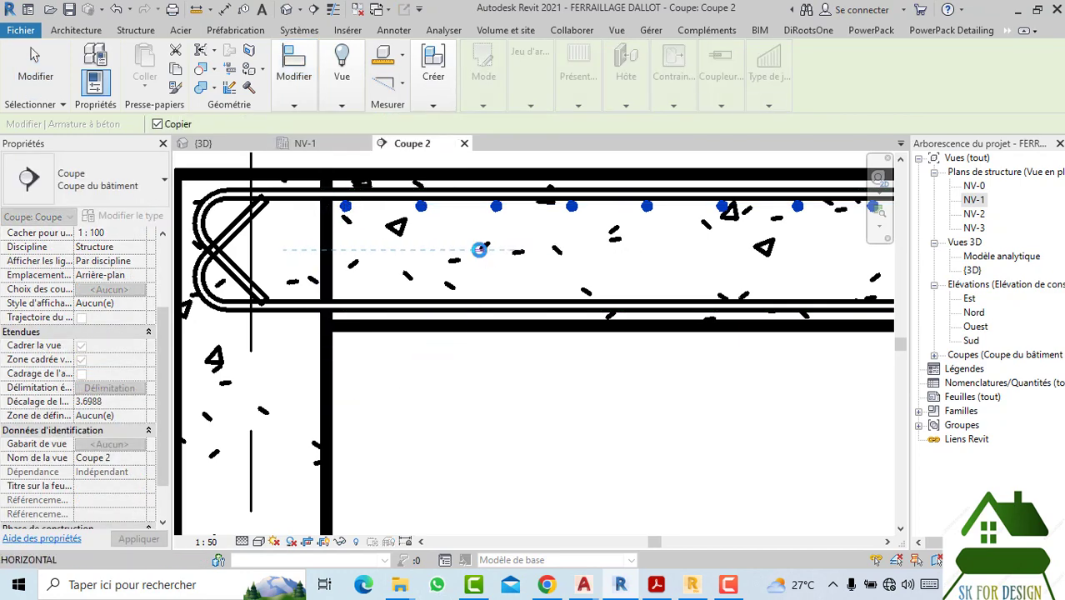
key(Escape)
scroll(479, 249, down, 3)
scroll(483, 267, down, 2)
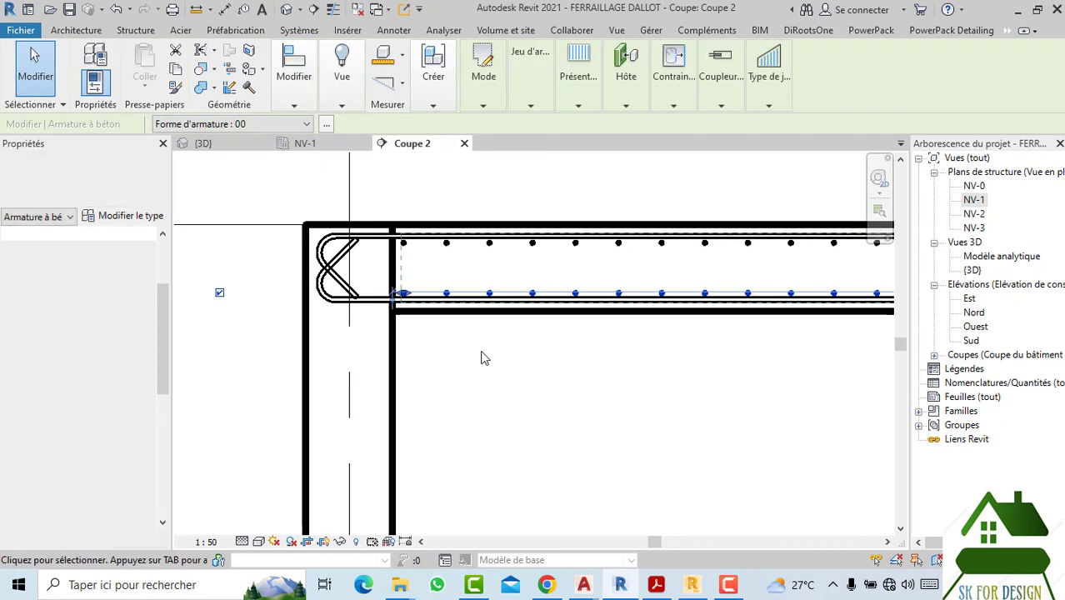
click(543, 409)
middle_drag(543, 417, 364, 400)
scroll(374, 399, down, 1)
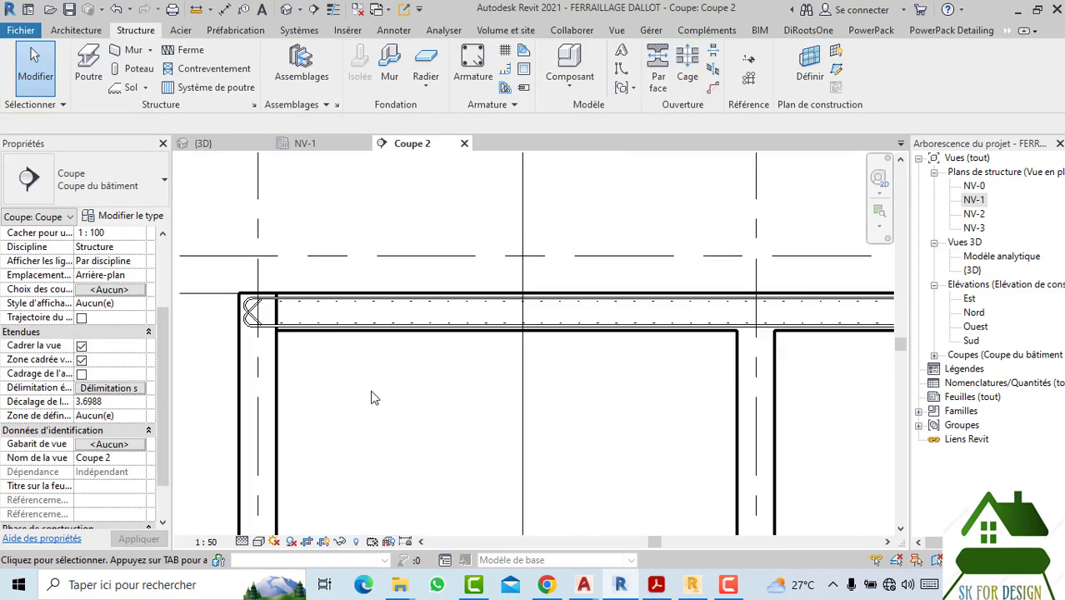
middle_drag(479, 375, 422, 343)
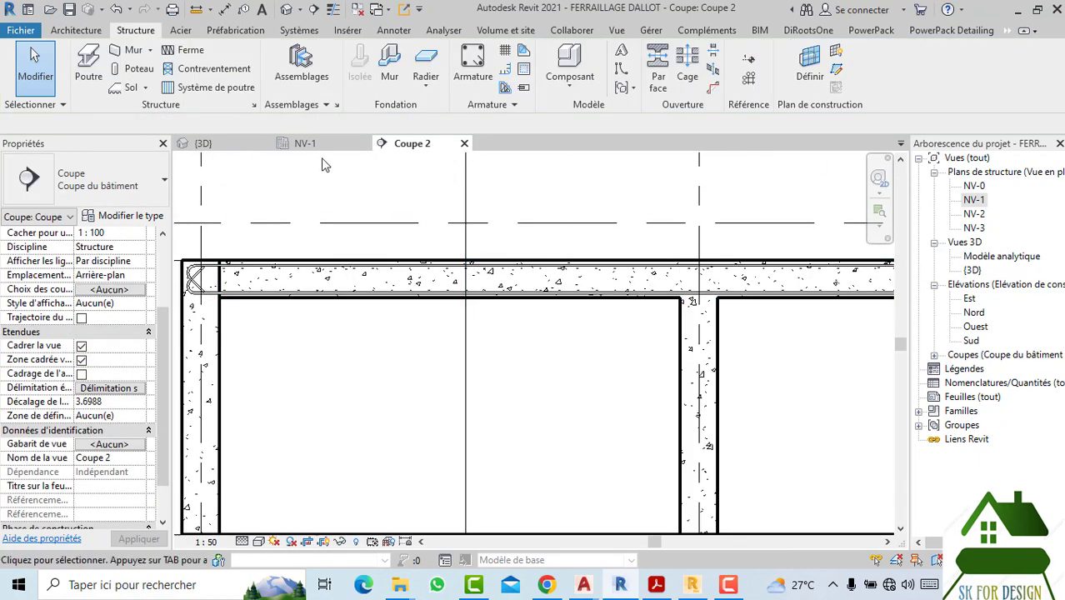
click(240, 145)
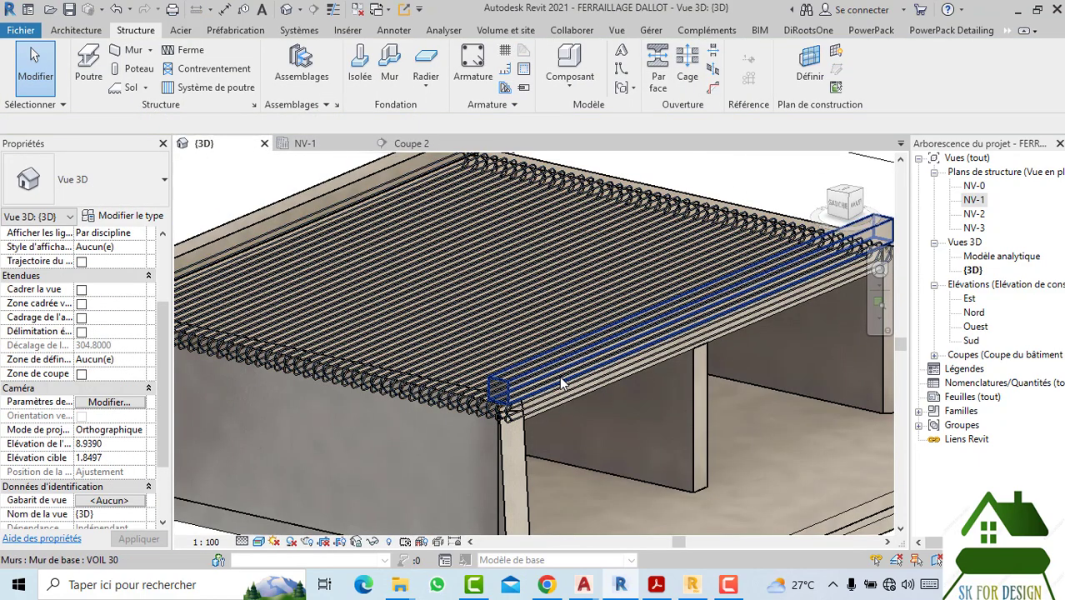
Step: Set the HA16 bar set and the dalle 30 slab rebars to display as solid bars
click(588, 394)
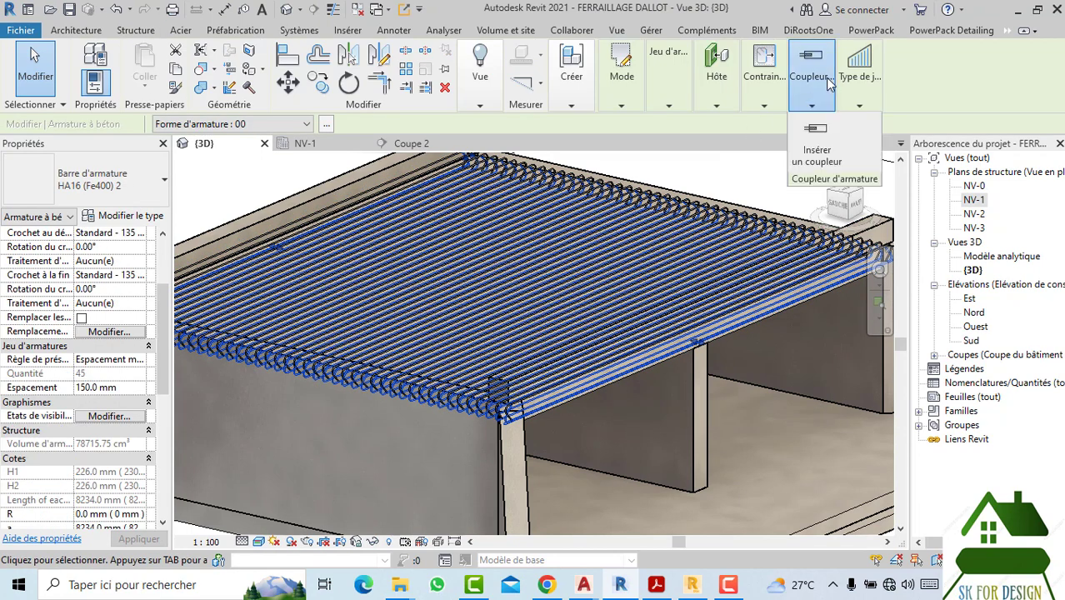
click(927, 30)
click(757, 59)
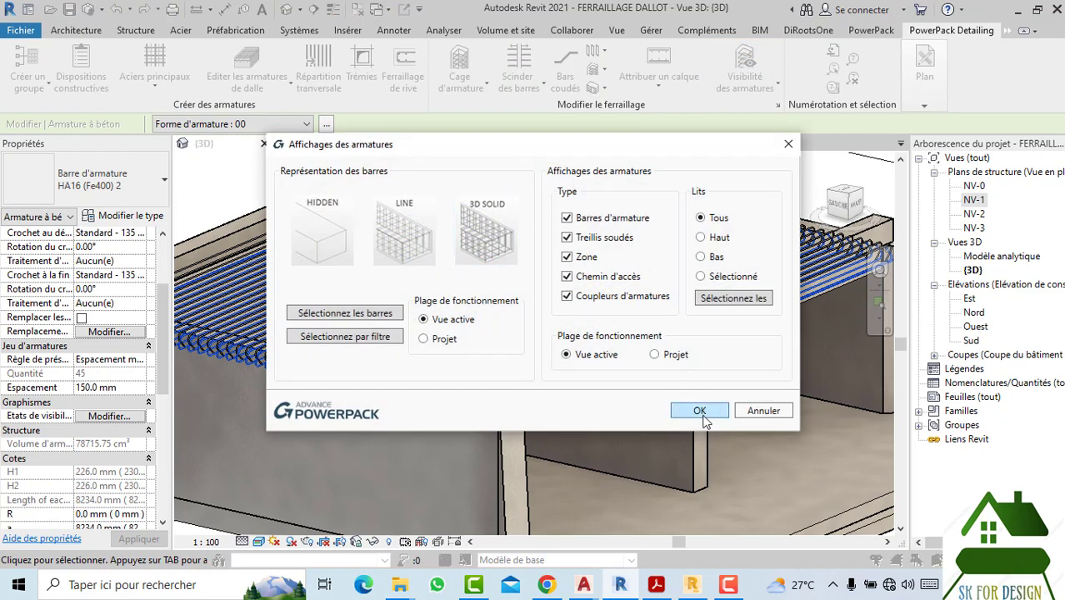
click(700, 411)
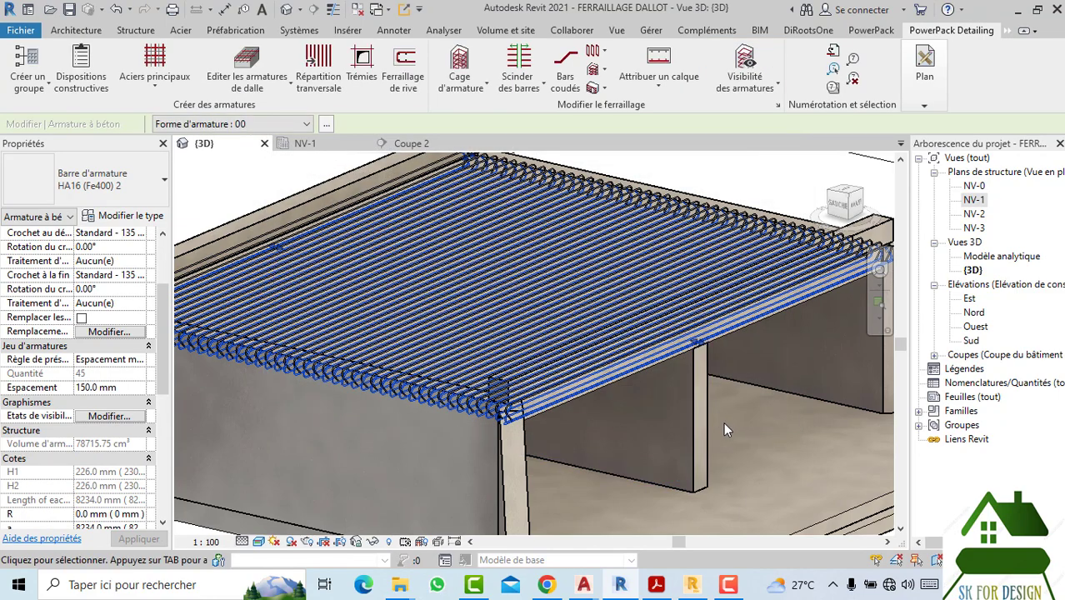
scroll(725, 424, down, 3)
scroll(750, 426, up, 5)
middle_drag(742, 450, 731, 476)
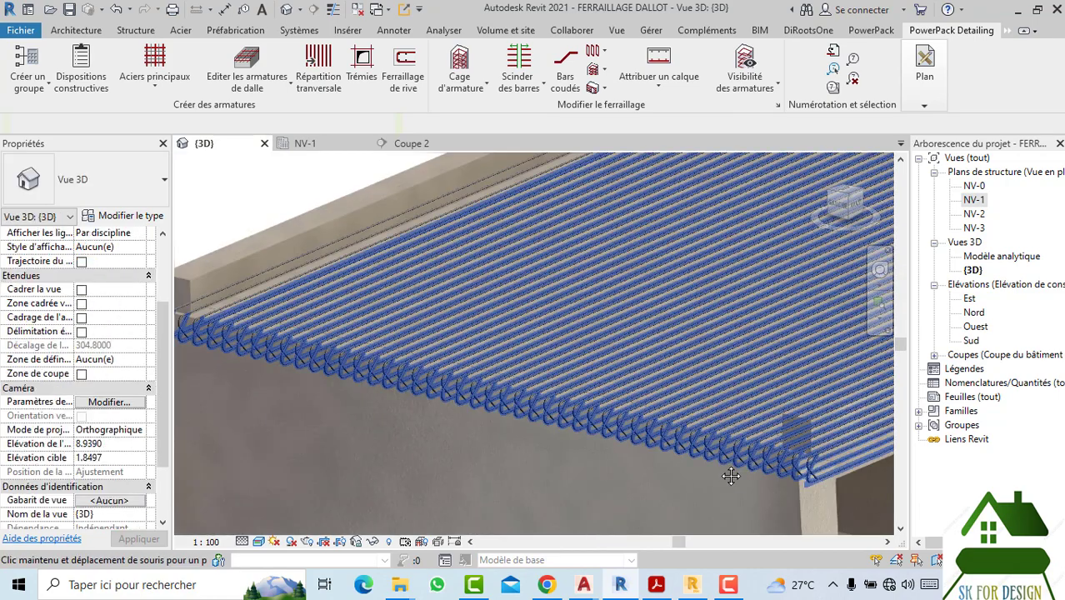
scroll(679, 312, up, 2)
scroll(680, 337, up, 2)
scroll(676, 343, up, 1)
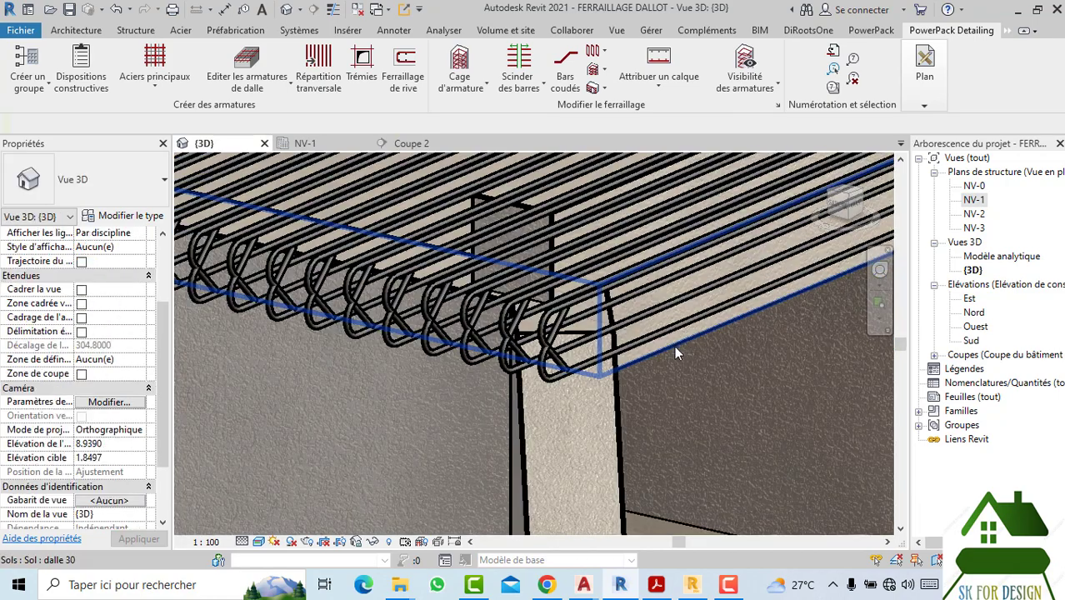
click(675, 350)
click(946, 32)
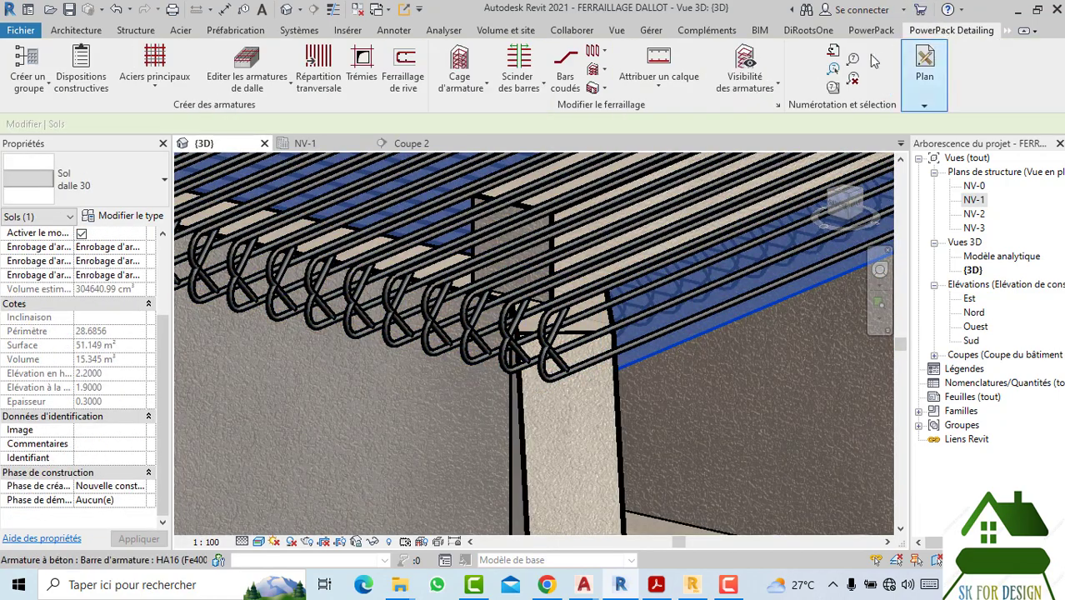
click(750, 60)
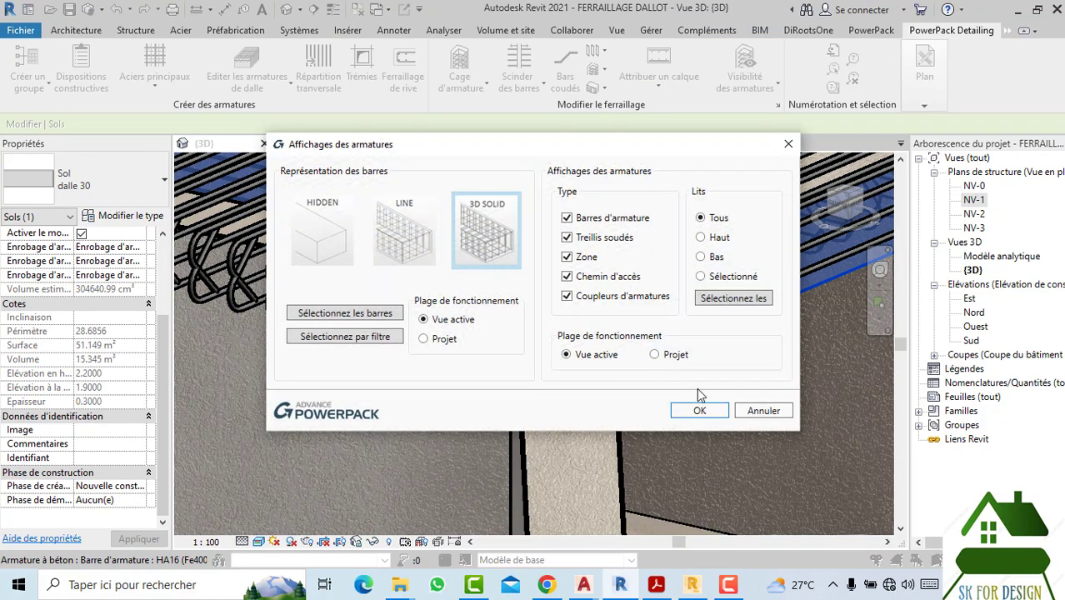
click(698, 411)
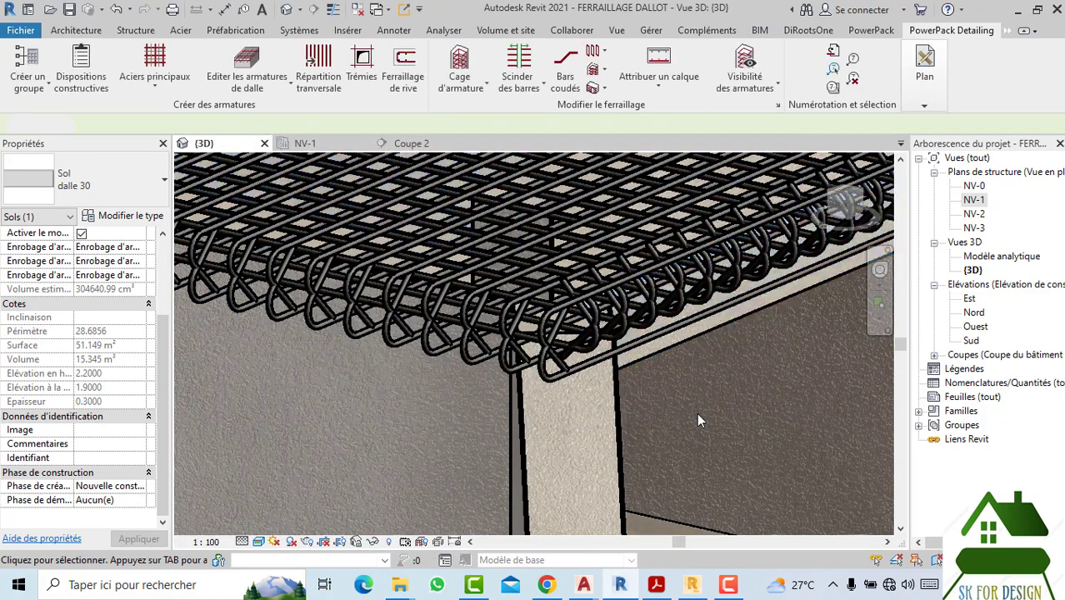
Step: Orbit and zoom the 3D view onto the slab corner to inspect both hooked layers
scroll(693, 410, down, 5)
scroll(611, 385, down, 5)
scroll(621, 331, down, 2)
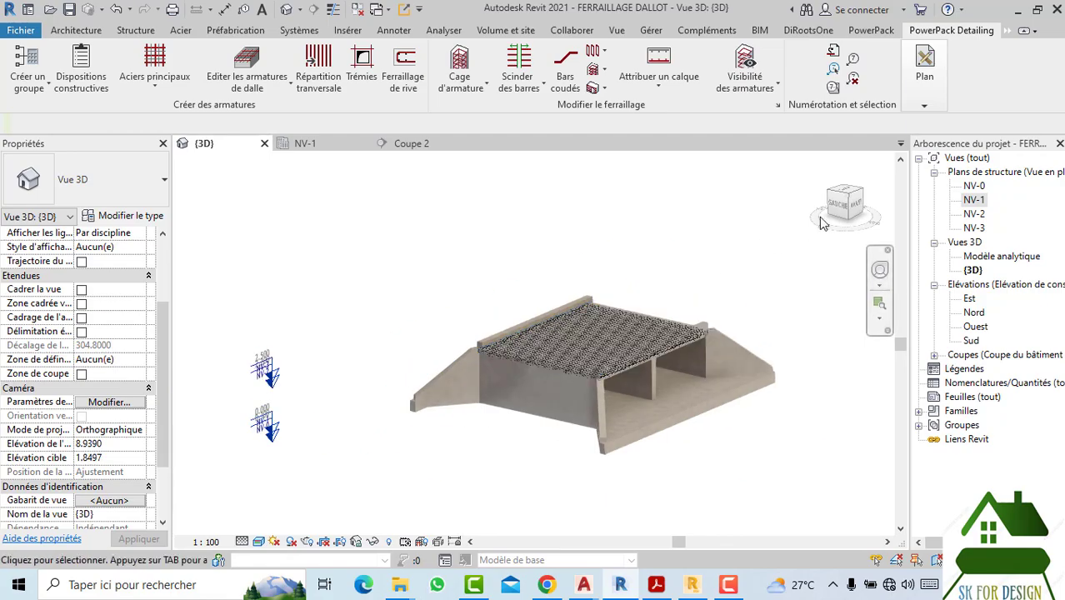
drag(858, 207, 317, 201)
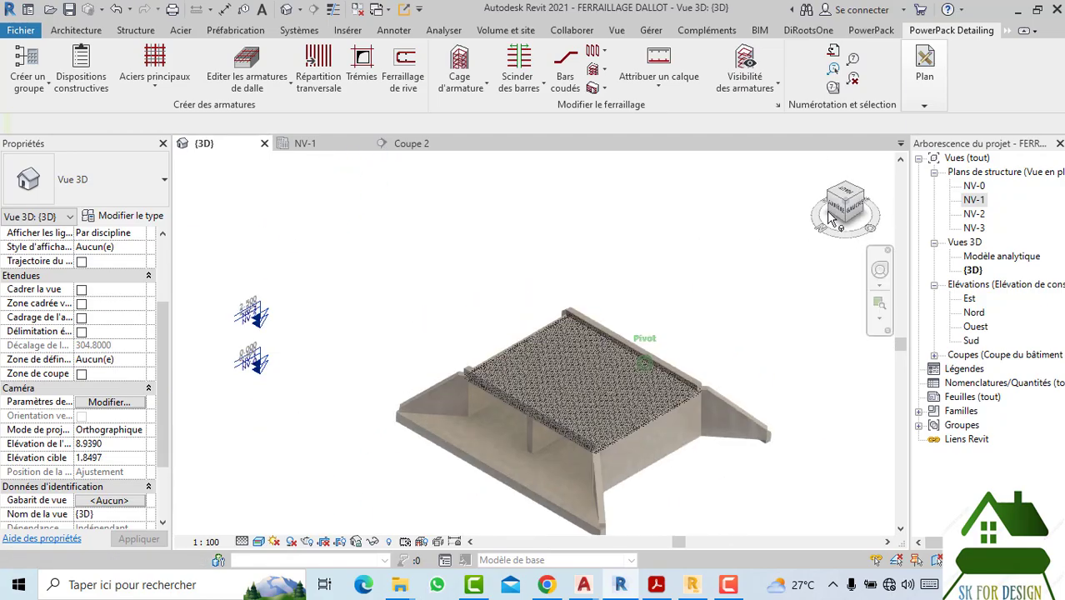
drag(831, 219, 689, 418)
scroll(558, 421, up, 2)
scroll(558, 420, up, 3)
scroll(544, 313, up, 2)
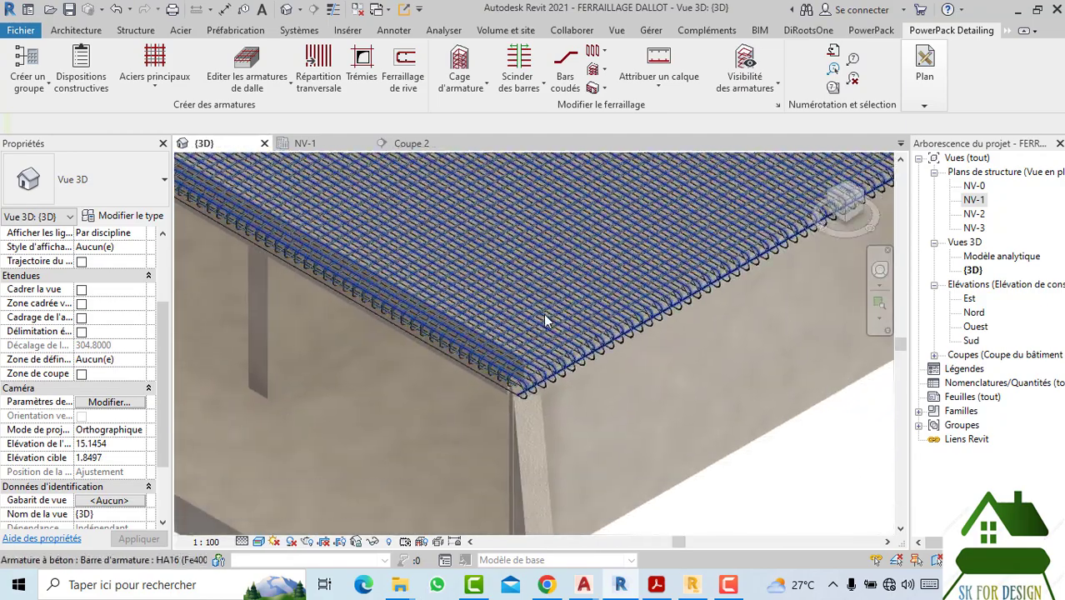
scroll(544, 314, up, 2)
scroll(501, 377, up, 1)
scroll(467, 347, up, 1)
scroll(424, 323, up, 1)
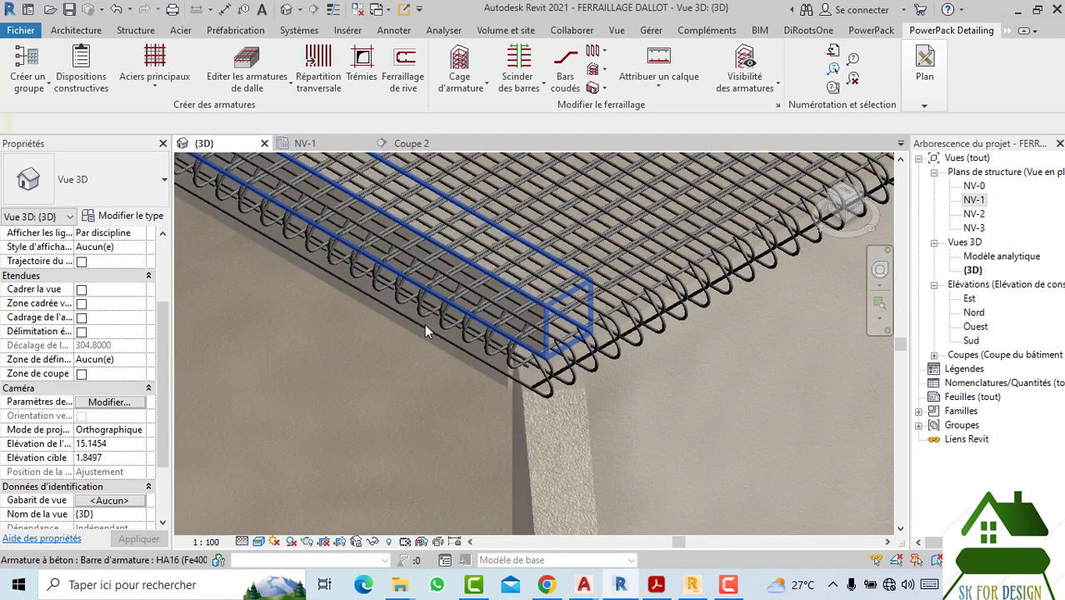
shift+middle_drag(425, 324, 281, 137)
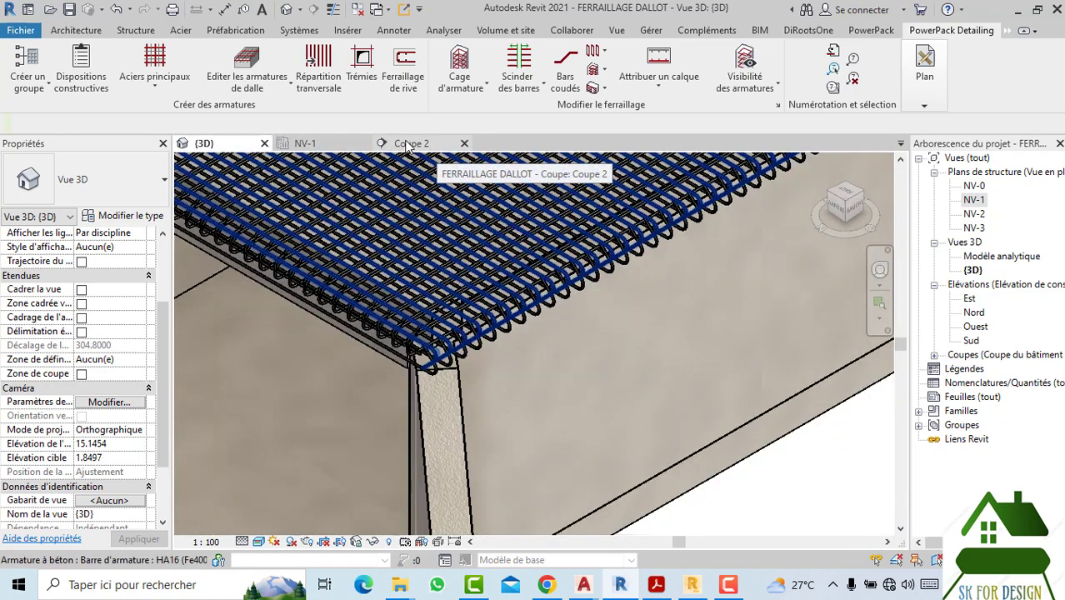
Step: Return to Coupe 2, start placing a new HA16 bar, and open the placement methods list
click(404, 144)
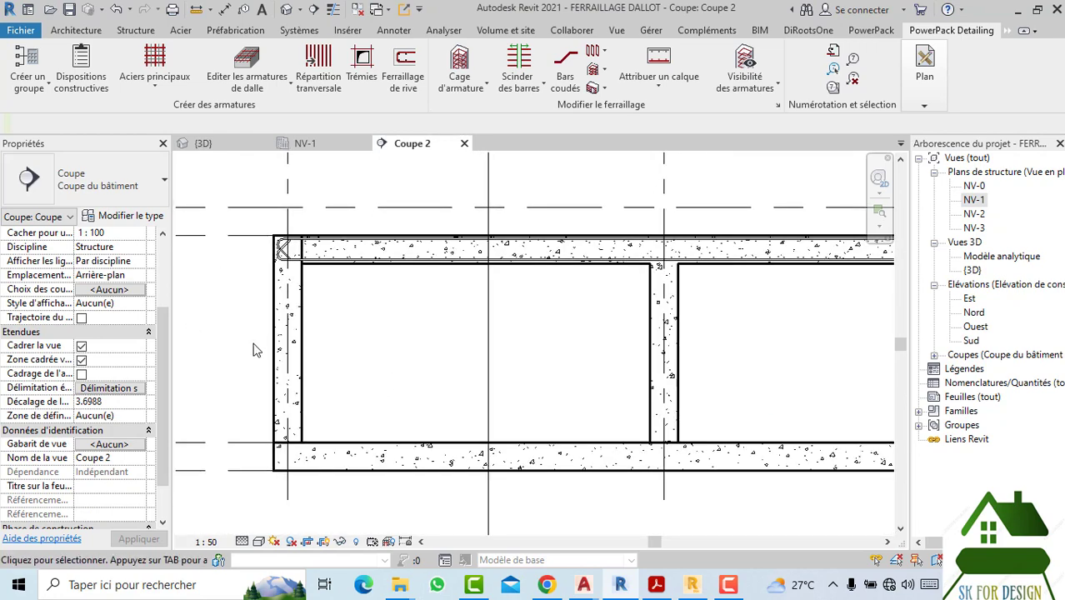
click(129, 32)
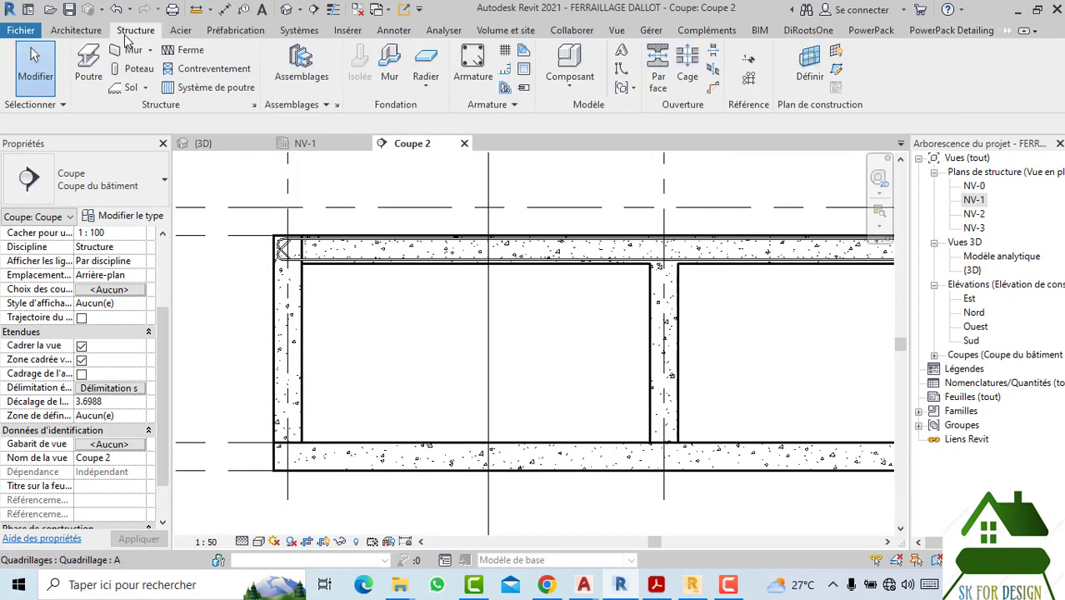
click(473, 65)
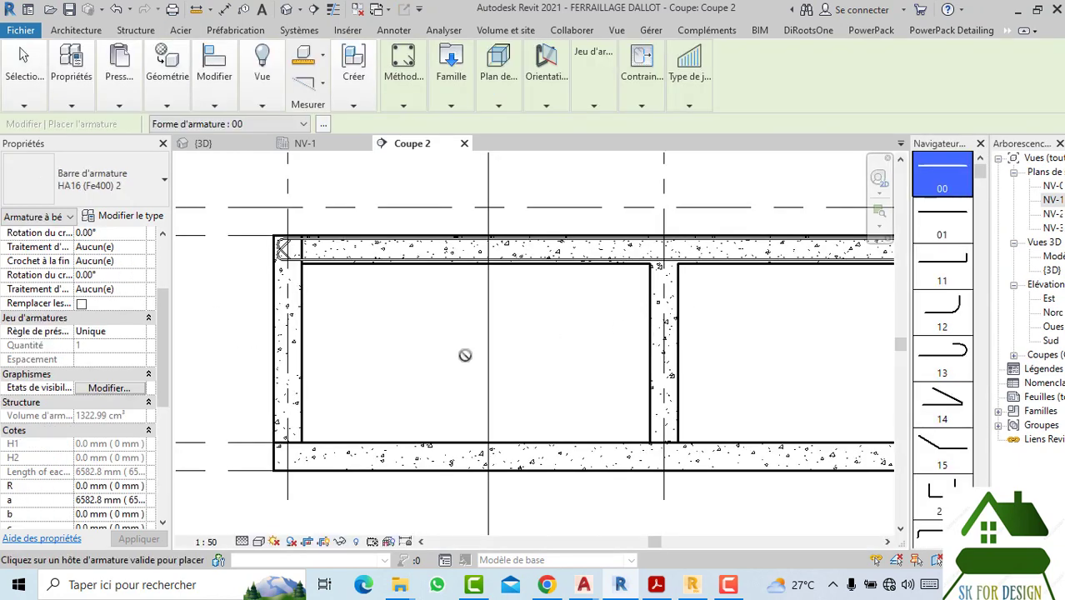
scroll(358, 298, down, 1)
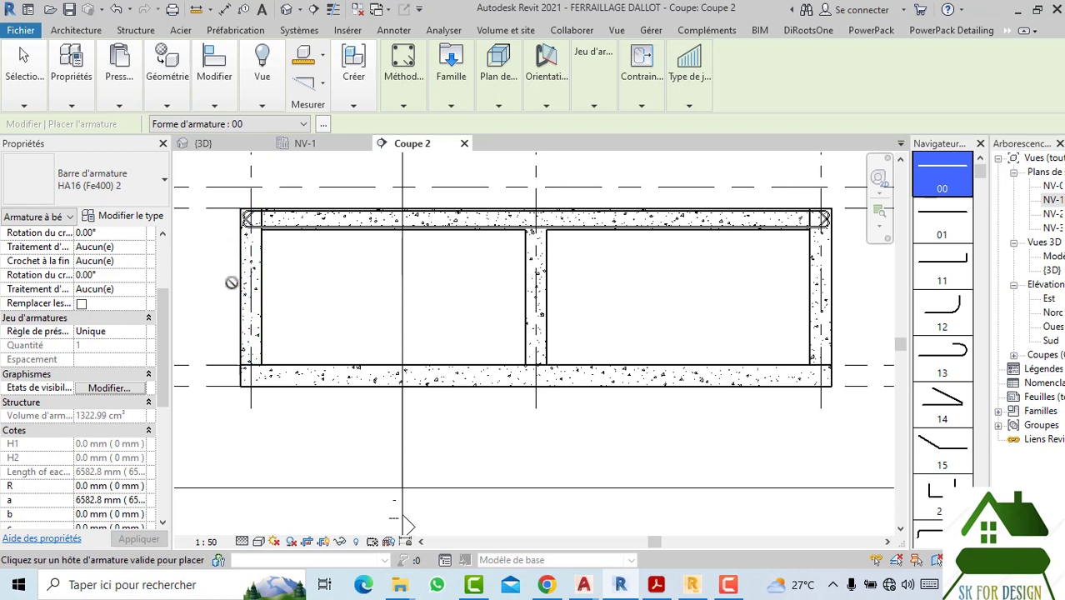
scroll(239, 233, up, 2)
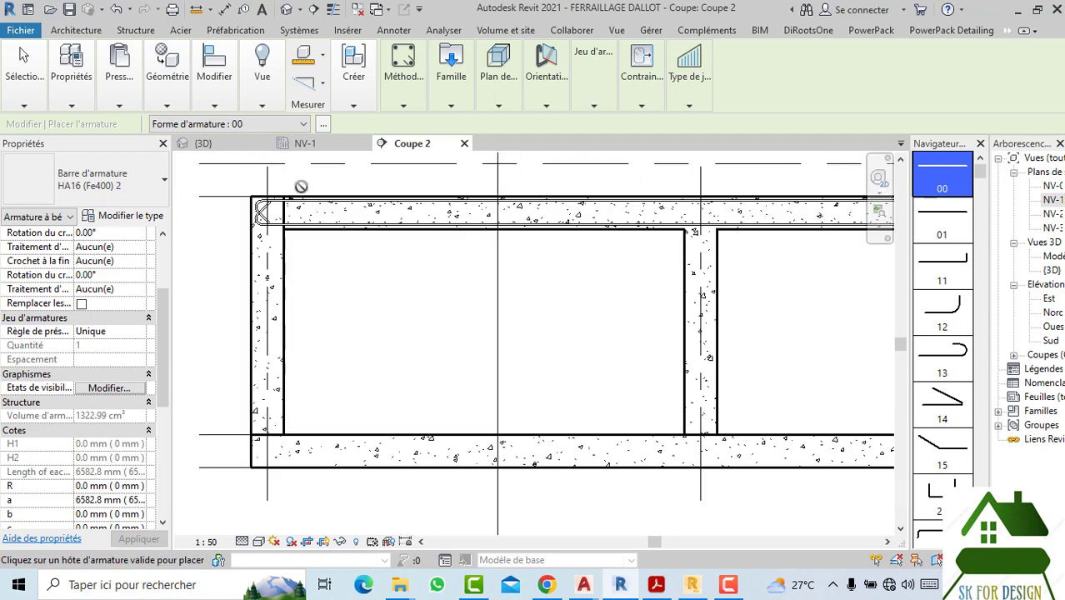
click(399, 101)
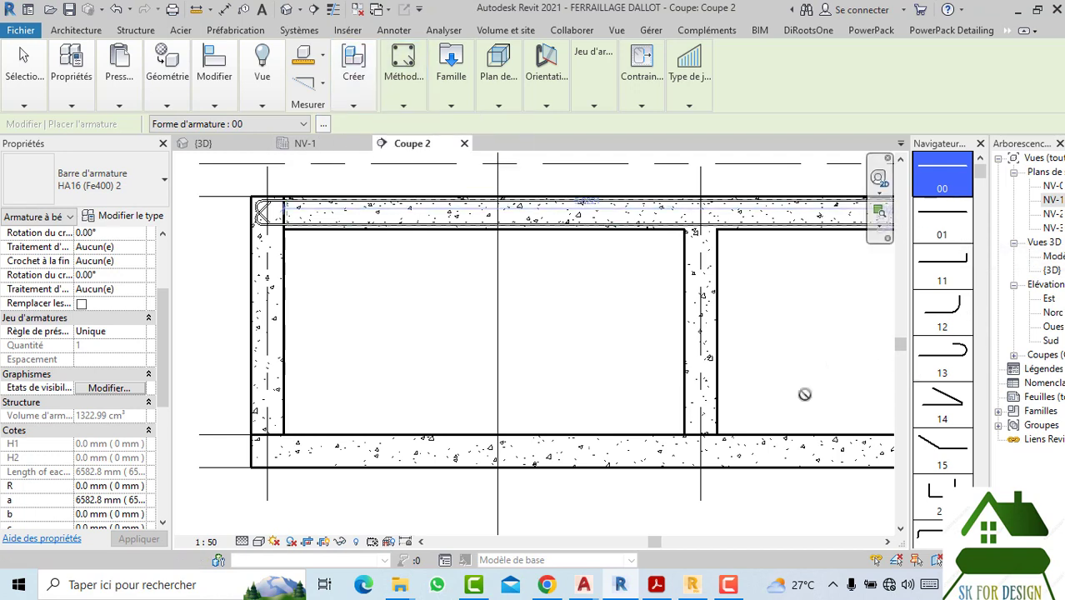
mouse_move(620, 585)
mouse_move(583, 585)
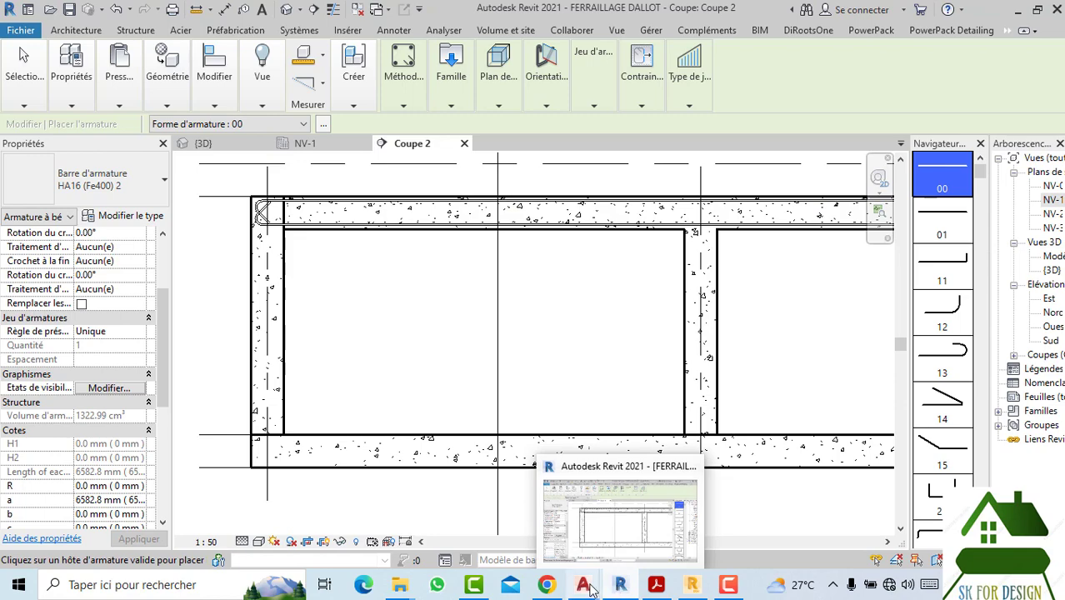
Step: Switch to AutoCAD and pan around the COUPE TRANSVERSALE a-a reinforcement drawing
click(614, 527)
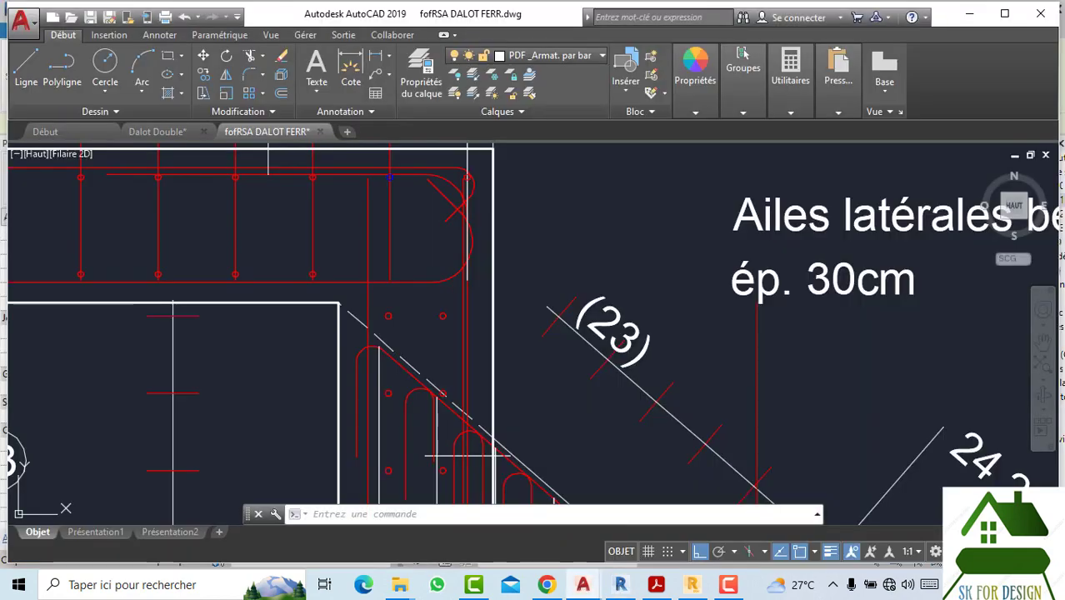
scroll(423, 303, down, 1)
scroll(333, 275, down, 3)
scroll(248, 240, down, 2)
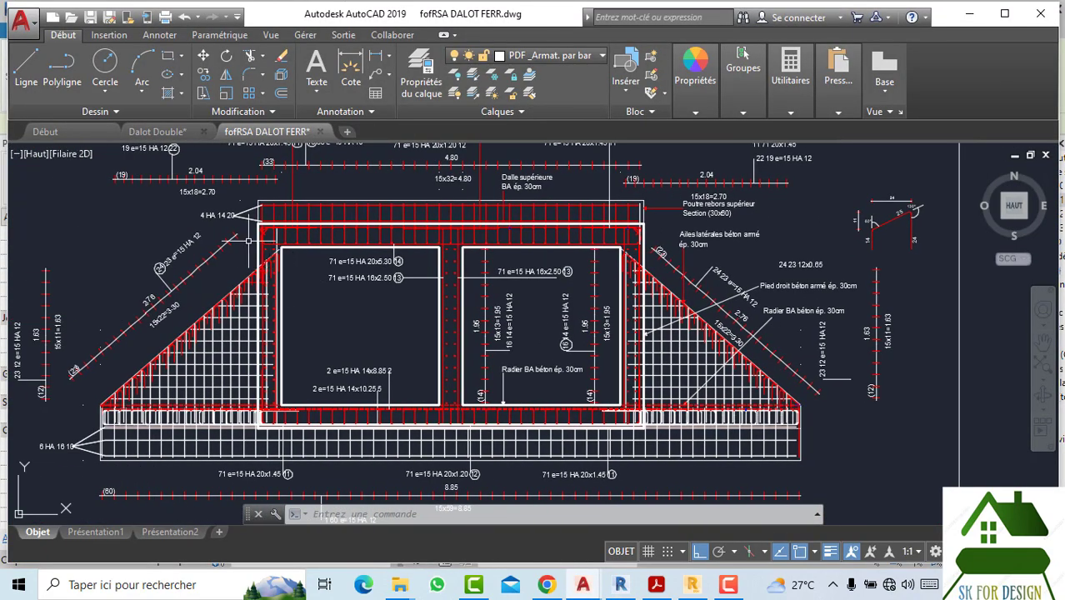
scroll(248, 240, up, 3)
scroll(399, 327, down, 3)
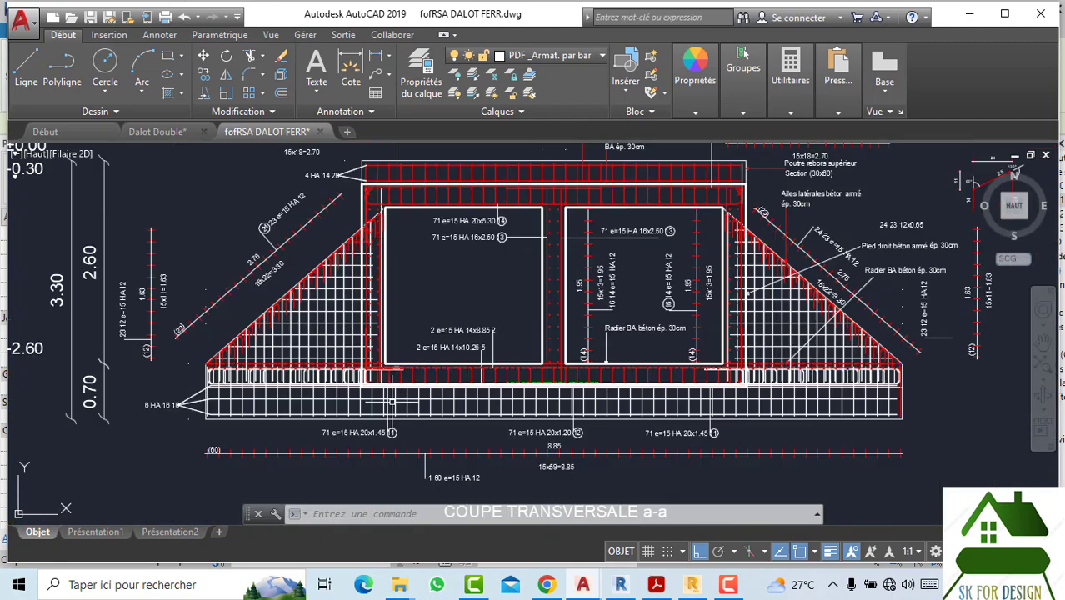
scroll(392, 401, up, 4)
middle_drag(392, 401, 384, 360)
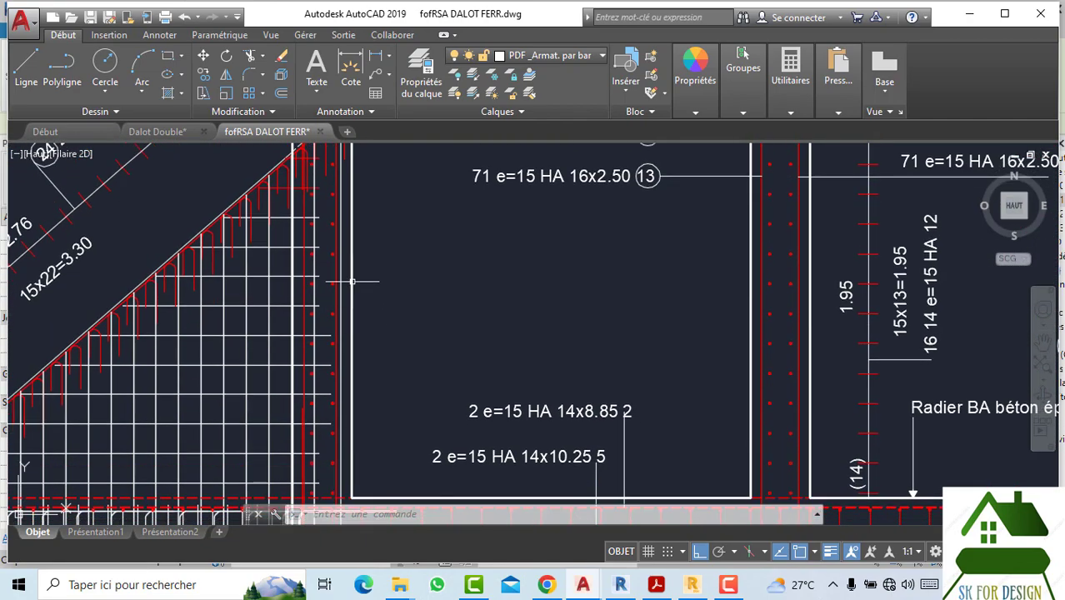
mouse_move(383, 355)
middle_down()
mouse_move(352, 441)
mouse_move(366, 402)
middle_up()
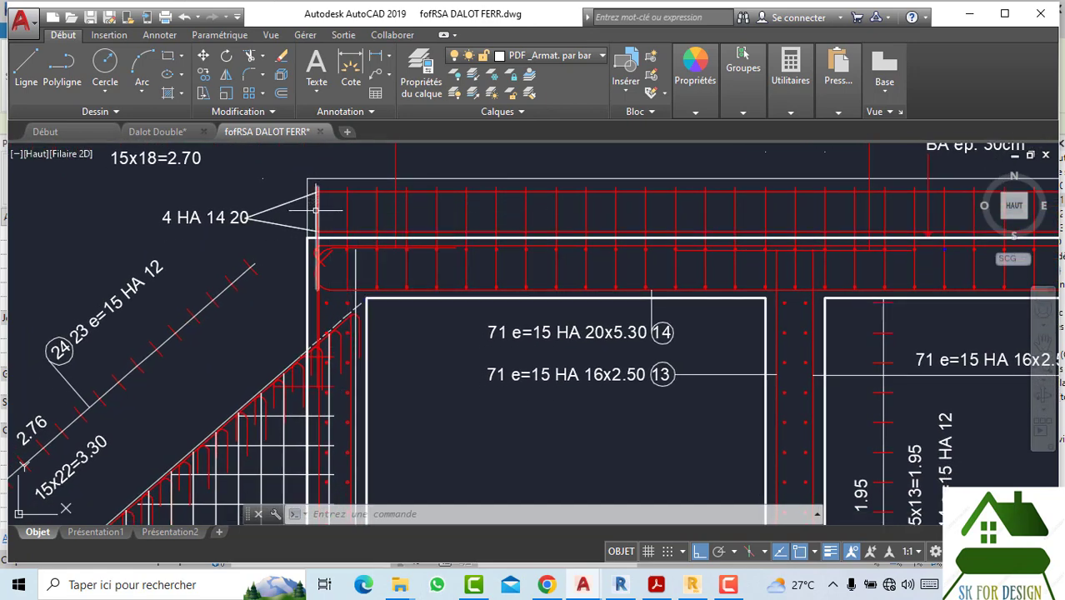
Step: Zoom onto the inner wall bars to read the 71 e=15 HA 16x2.50 callout, then return to Revit
middle_drag(313, 319, 332, 252)
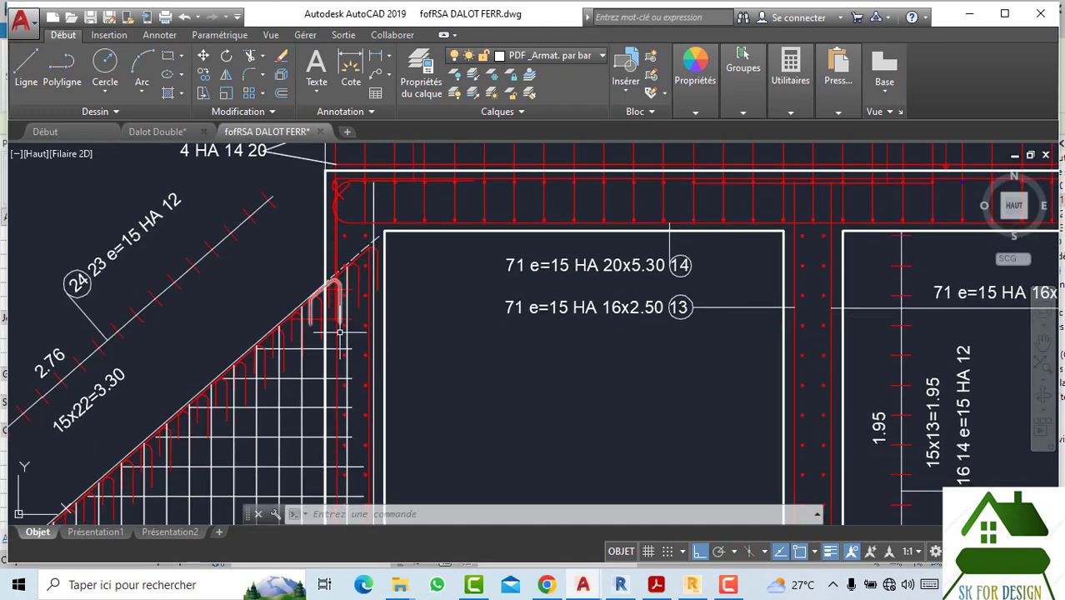
middle_drag(340, 331, 344, 278)
scroll(345, 278, down, 5)
scroll(478, 350, up, 1)
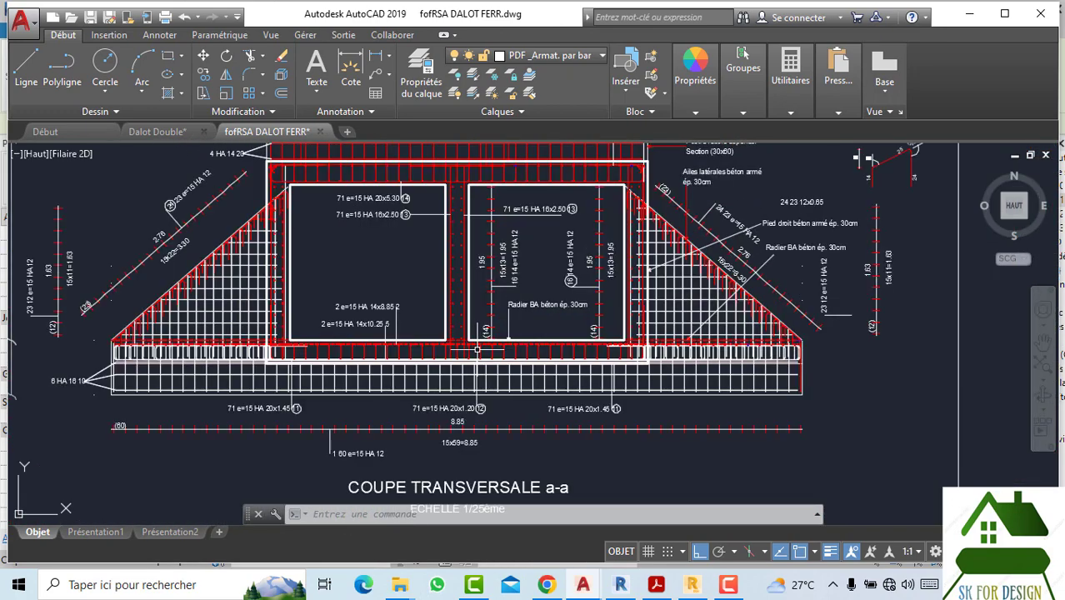
scroll(457, 258, up, 3)
scroll(433, 305, up, 2)
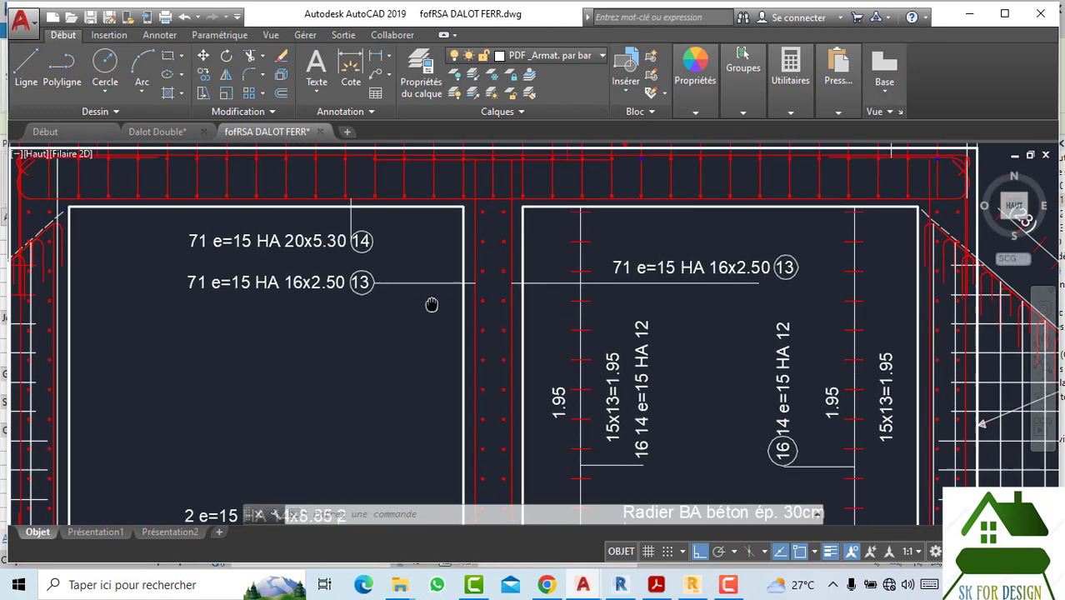
middle_drag(432, 304, 325, 309)
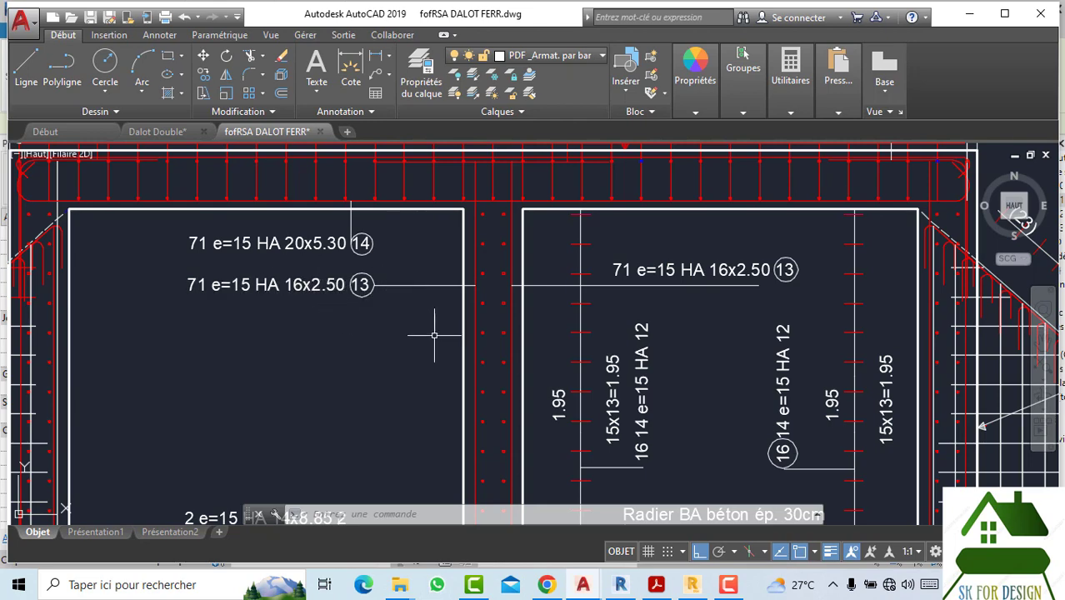
scroll(439, 373, down, 3)
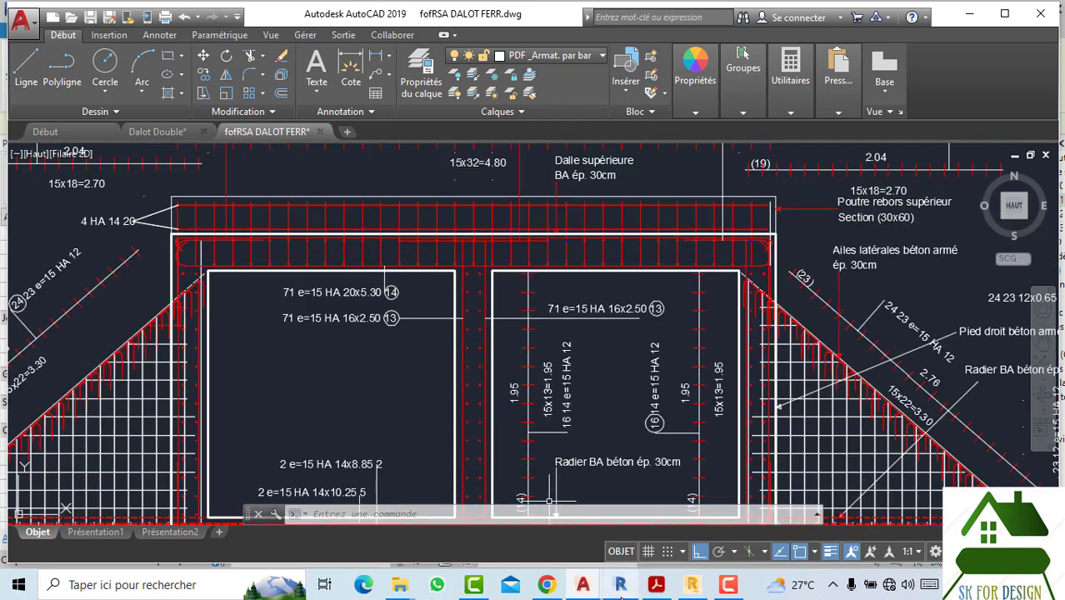
click(620, 584)
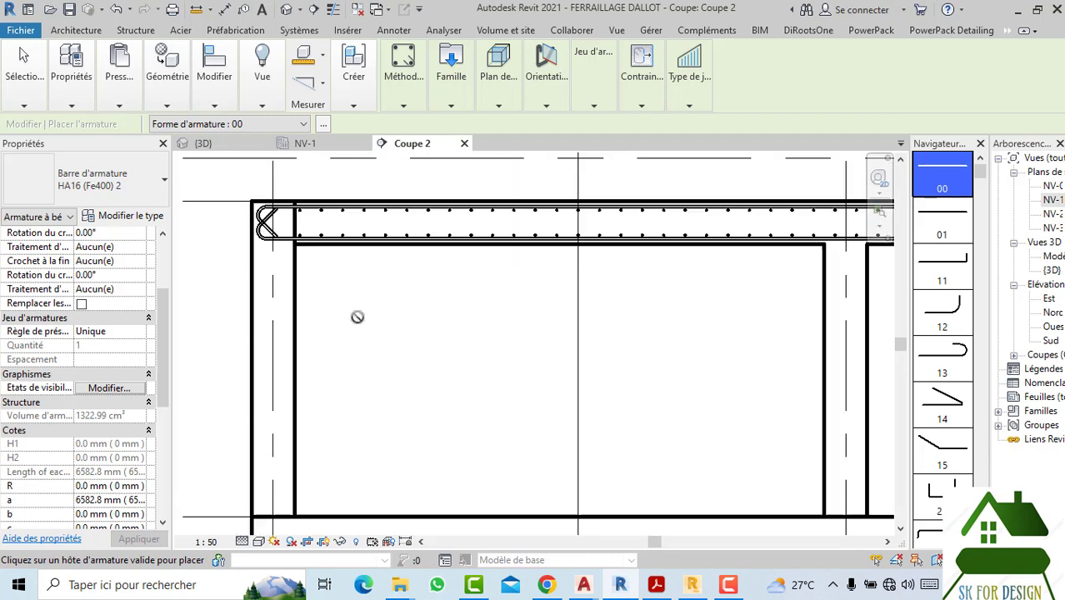
Step: Cancel bar placement and frame the left wall and slabs in Coupe 2
middle_drag(348, 318, 373, 321)
key(Escape)
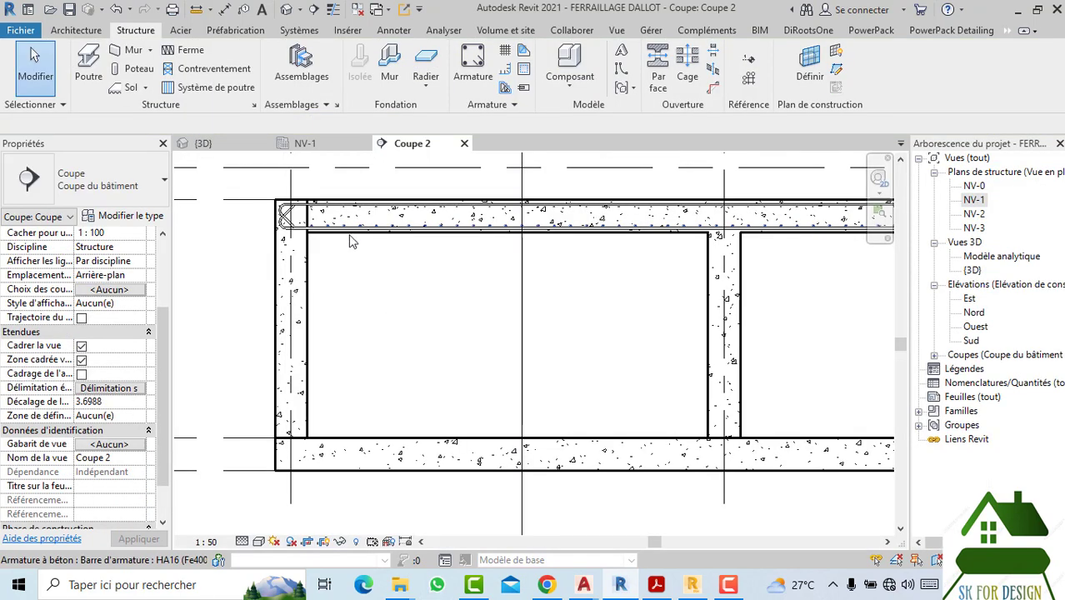
scroll(292, 226, up, 2)
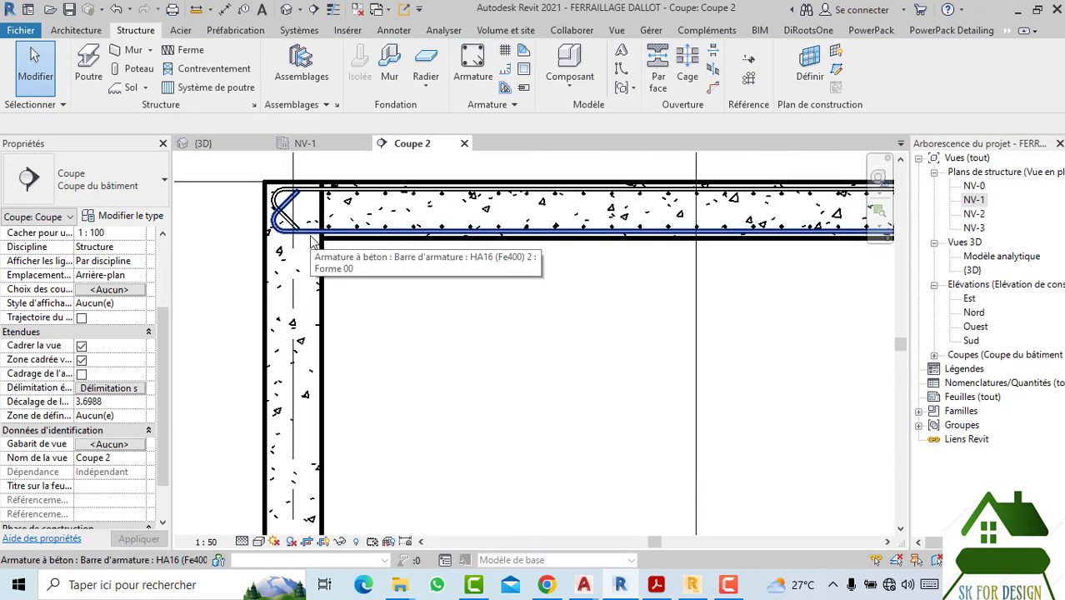
scroll(327, 258, down, 1)
mouse_move(345, 285)
middle_down()
mouse_move(369, 213)
mouse_move(360, 324)
mouse_move(385, 389)
middle_up()
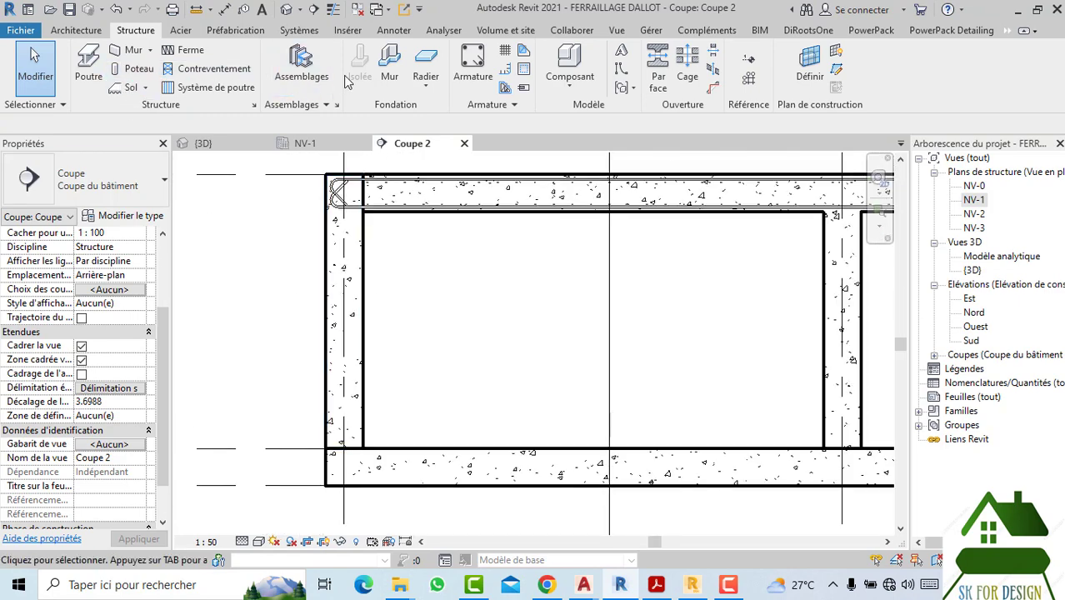
Step: Restart rebar placement, open the orientation options, and zoom to the wall's foot on the raft
click(472, 67)
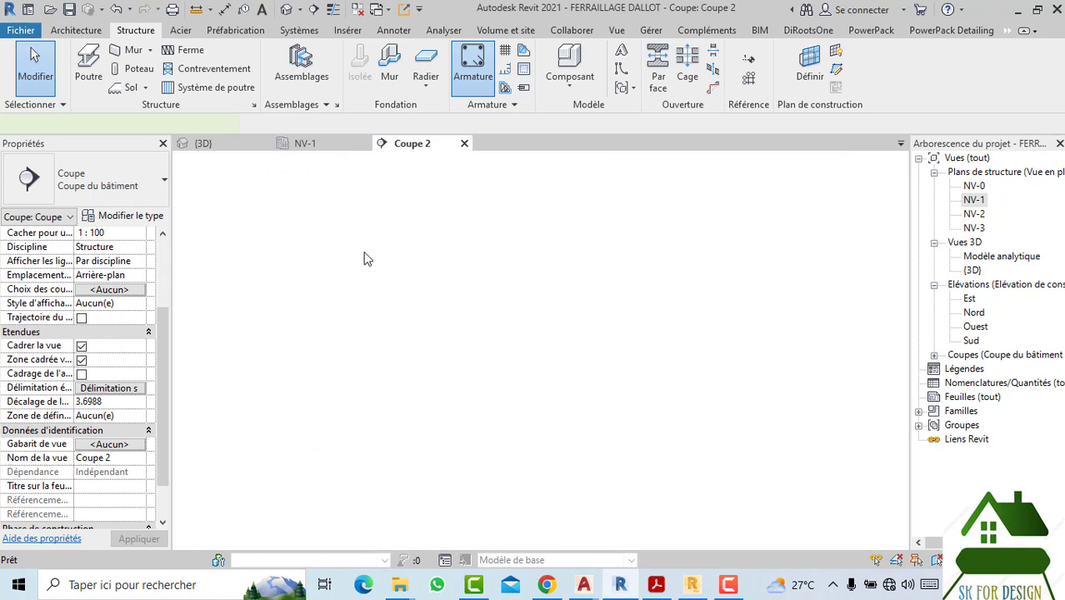
scroll(333, 296, up, 1)
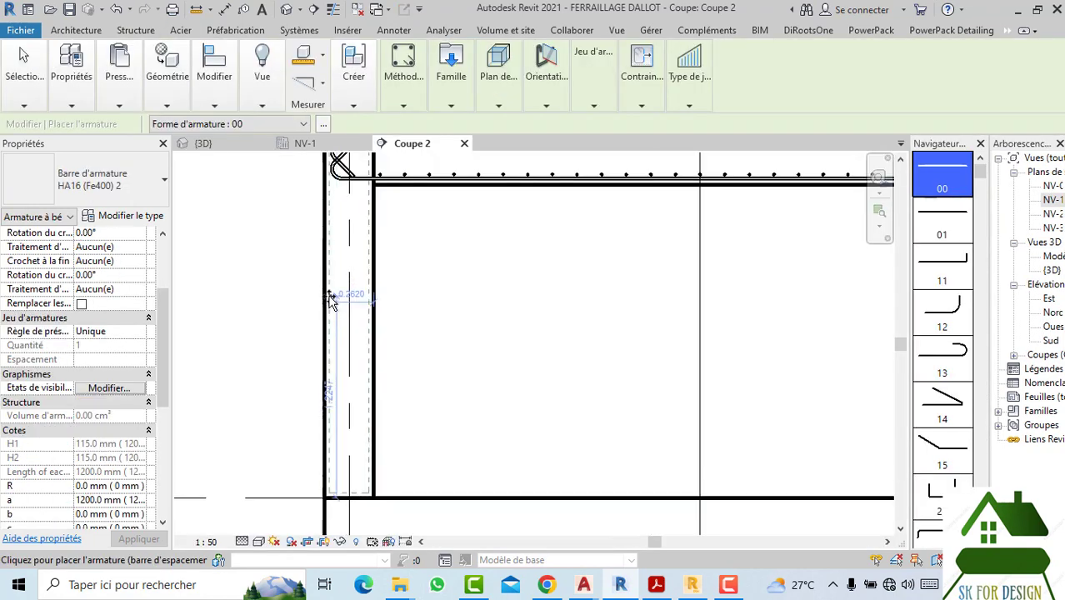
click(546, 67)
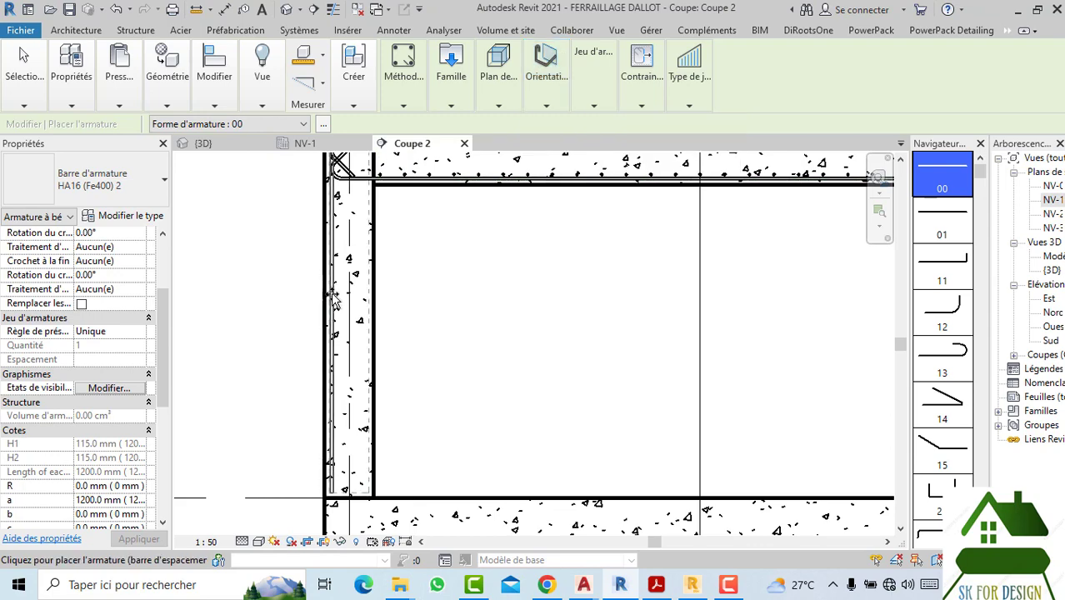
mouse_move(337, 301)
middle_down()
mouse_move(340, 261)
mouse_move(325, 375)
middle_up()
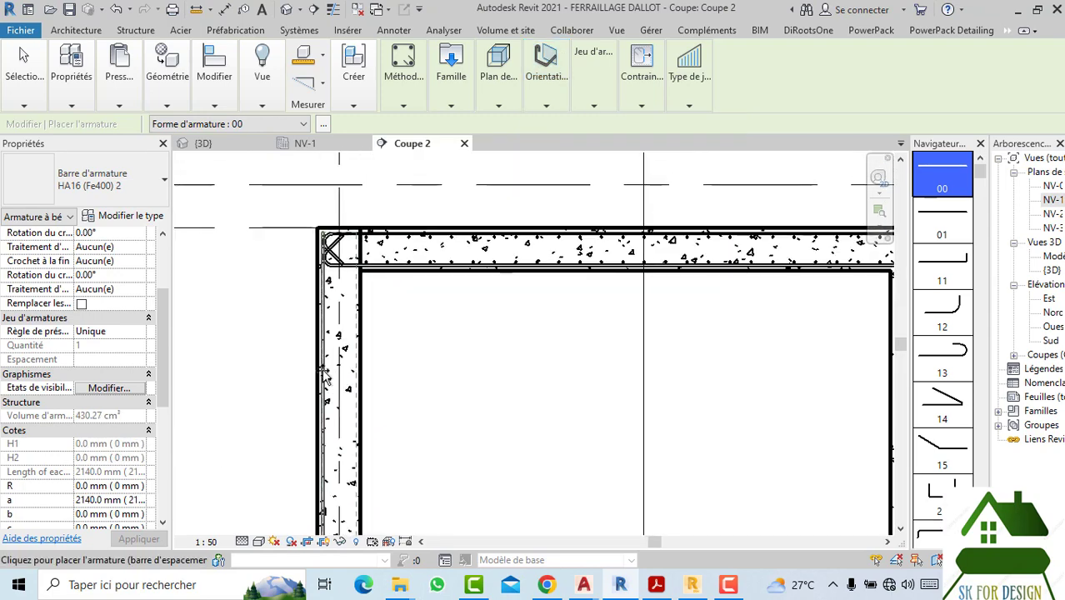
scroll(325, 375, up, 2)
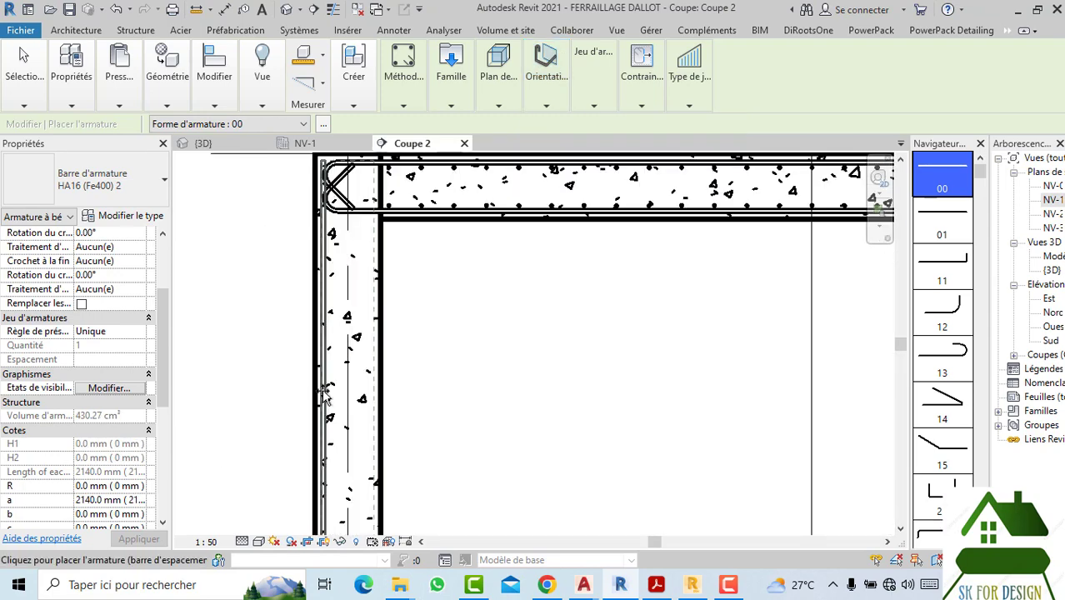
middle_drag(363, 408, 381, 240)
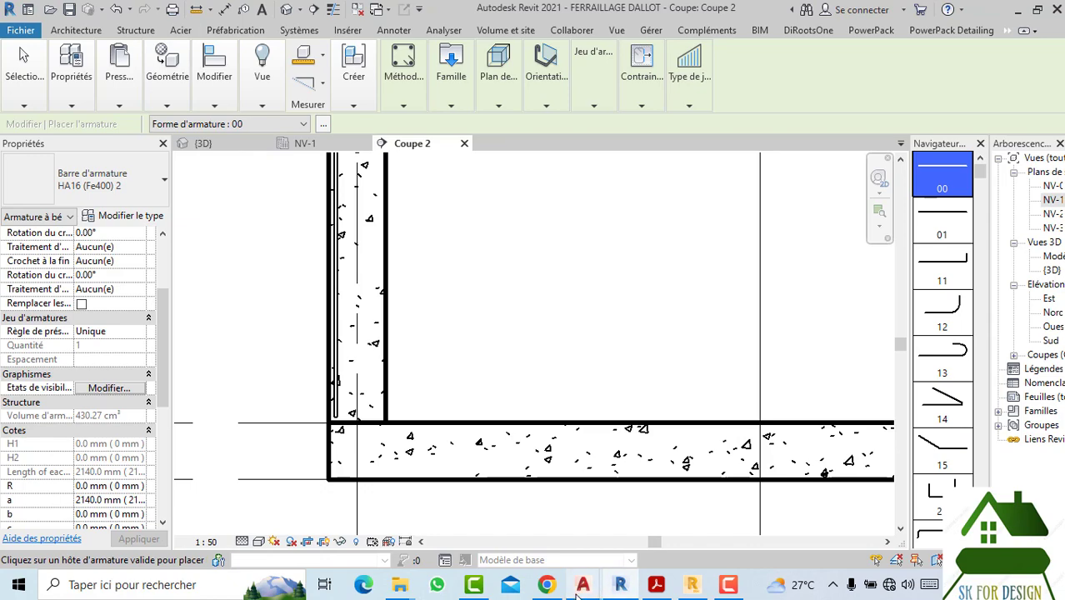
mouse_move(582, 585)
click(593, 530)
Step: Zoom in on how the wall bars anchor into the raft and its HA 14 bar callouts
scroll(434, 265, up, 1)
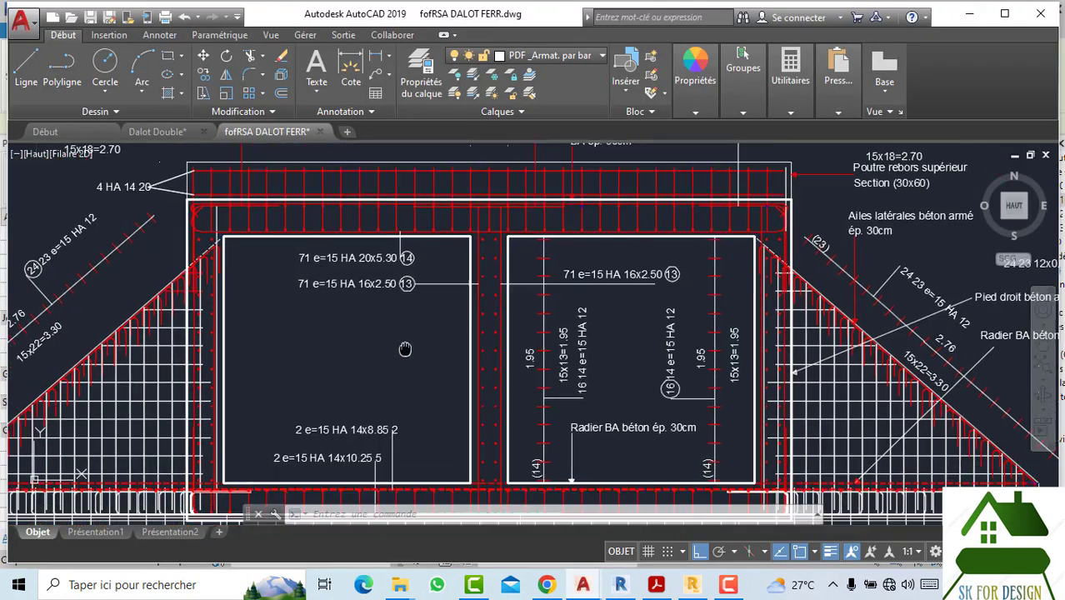
scroll(434, 264, up, 2)
scroll(300, 350, up, 3)
key(Escape)
key(Escape)
scroll(270, 270, down, 1)
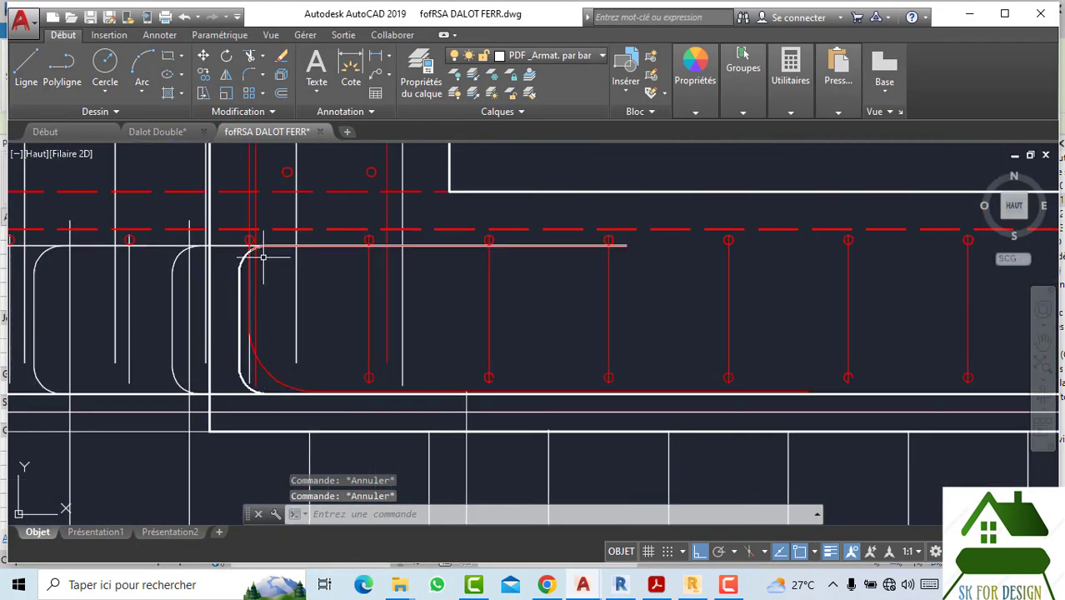
scroll(269, 271, down, 1)
scroll(269, 271, down, 1)
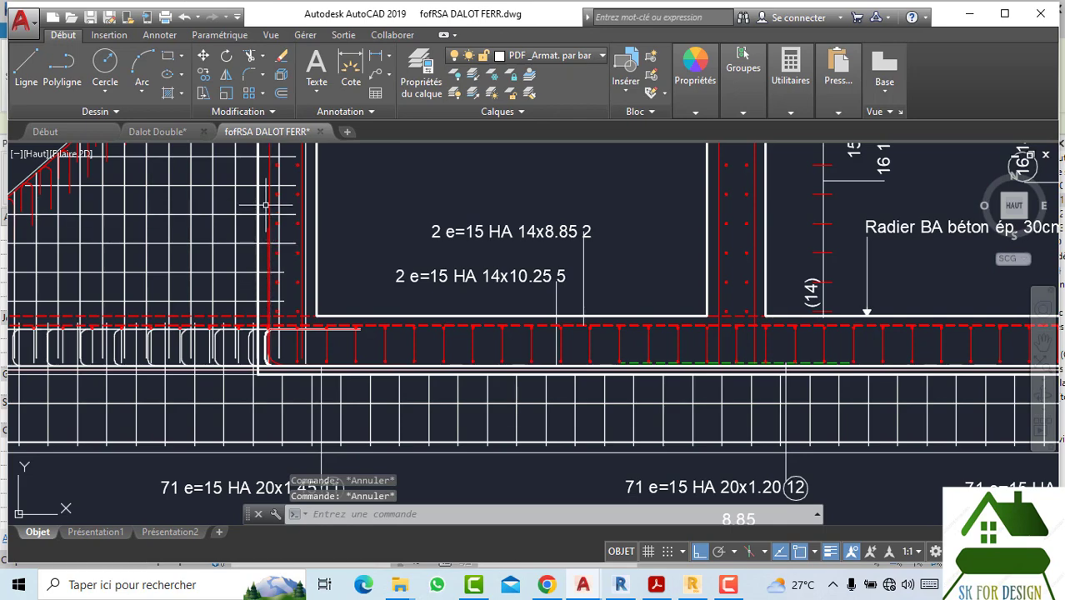
scroll(298, 264, up, 3)
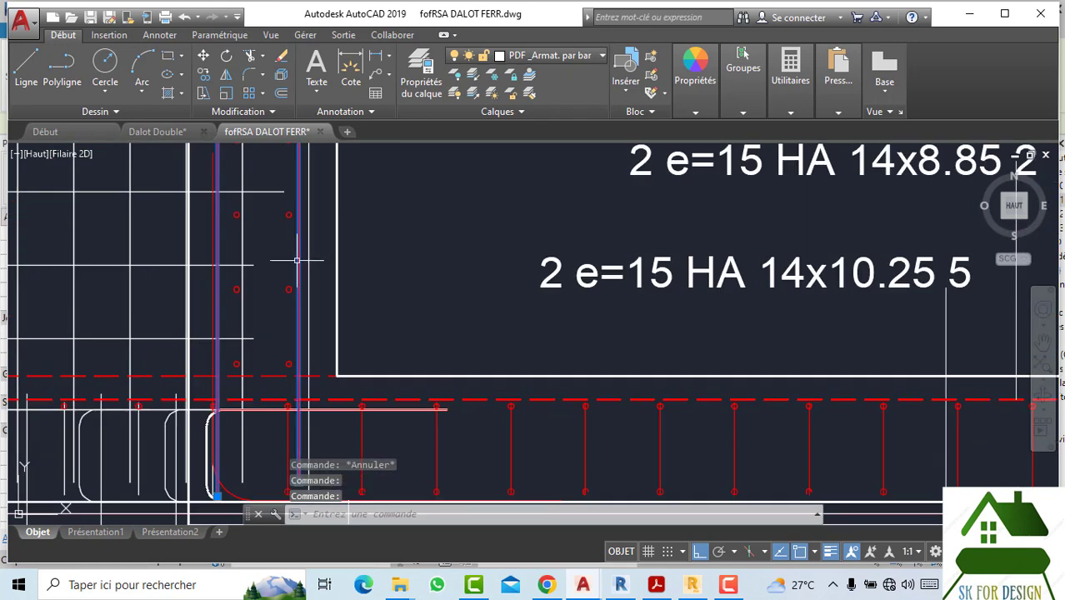
scroll(297, 265, down, 3)
scroll(297, 264, down, 2)
scroll(387, 283, up, 2)
Step: Pan out to the full culvert section, clear the selection, and return to Revit
middle_drag(387, 283, 318, 343)
scroll(318, 343, down, 2)
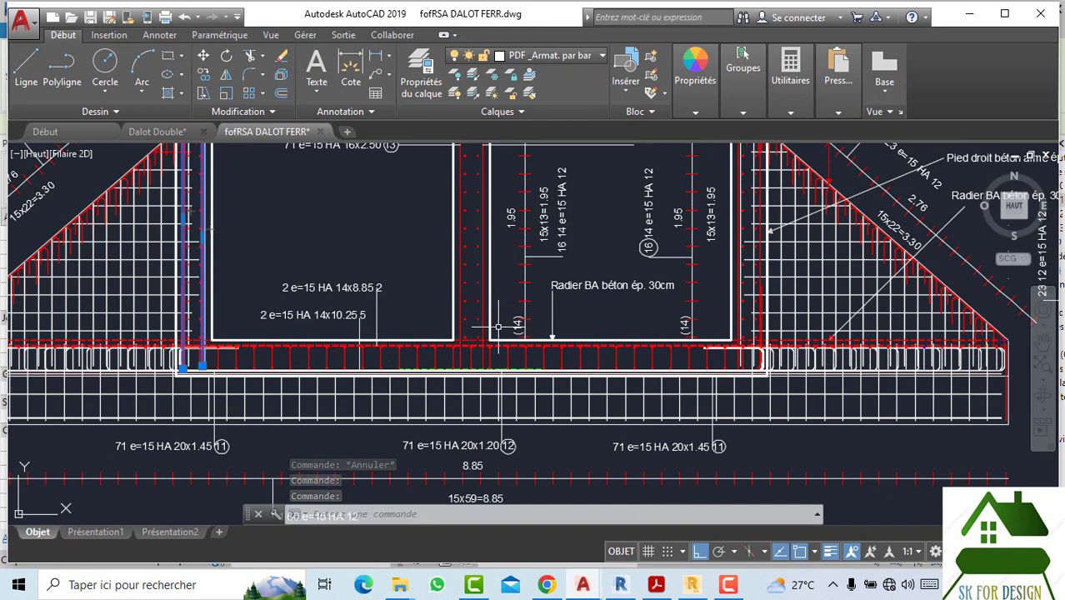
scroll(458, 356, up, 5)
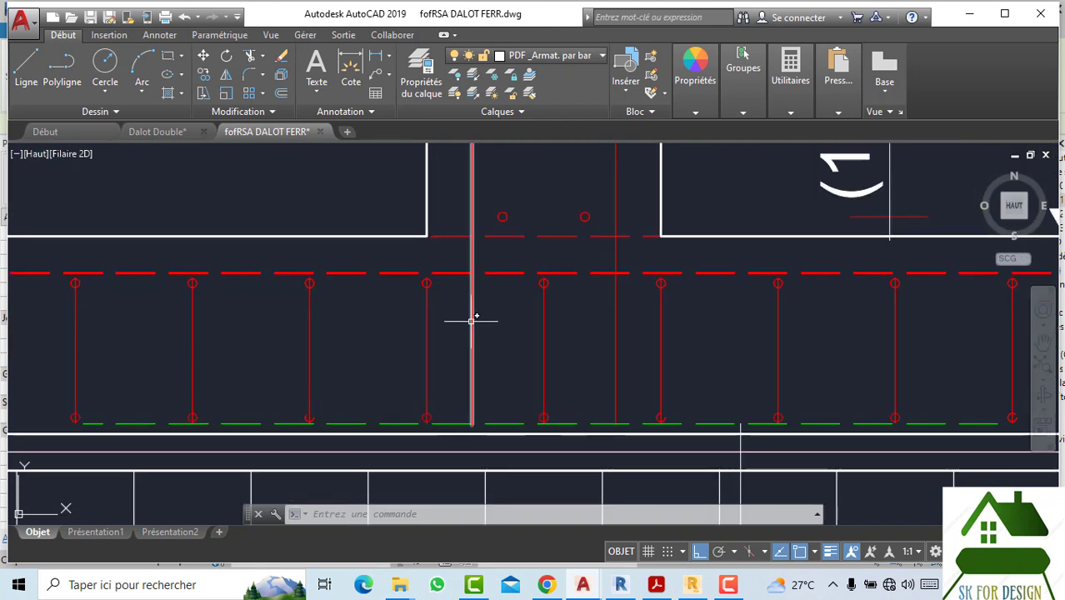
scroll(488, 326, down, 3)
key(Escape)
scroll(534, 343, down, 4)
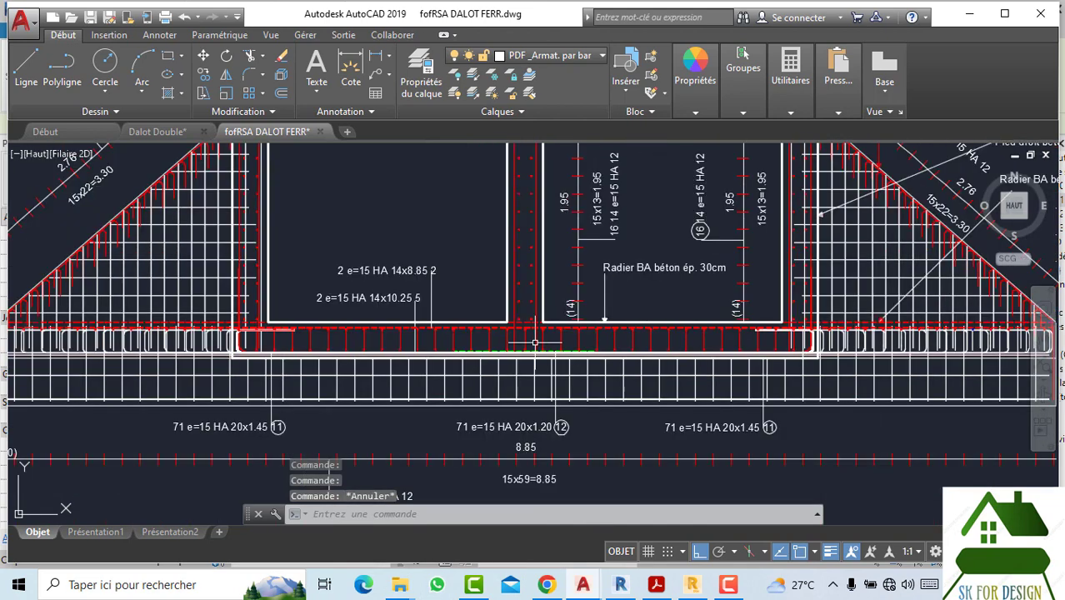
click(615, 588)
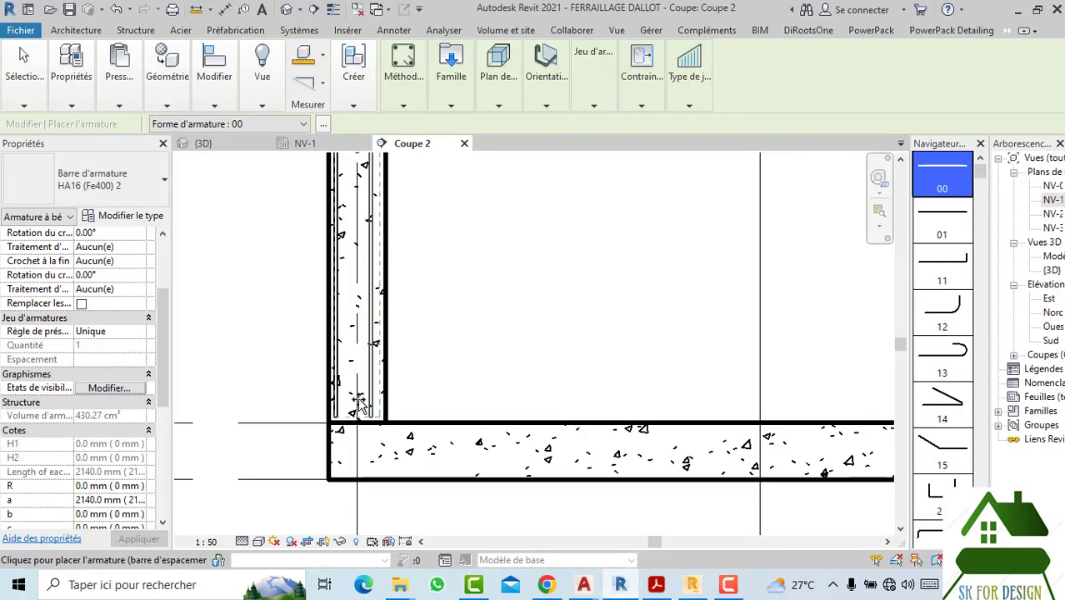
Step: Mirror a copy of the HA16 wall bar across the wall centre onto the opposite face
scroll(367, 392, up, 2)
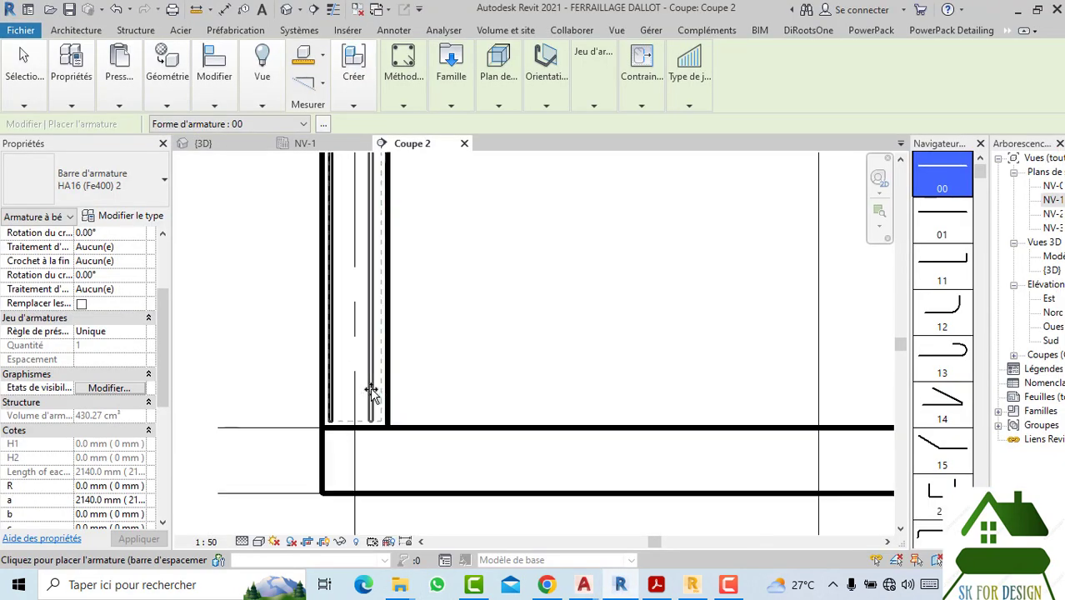
key(Escape)
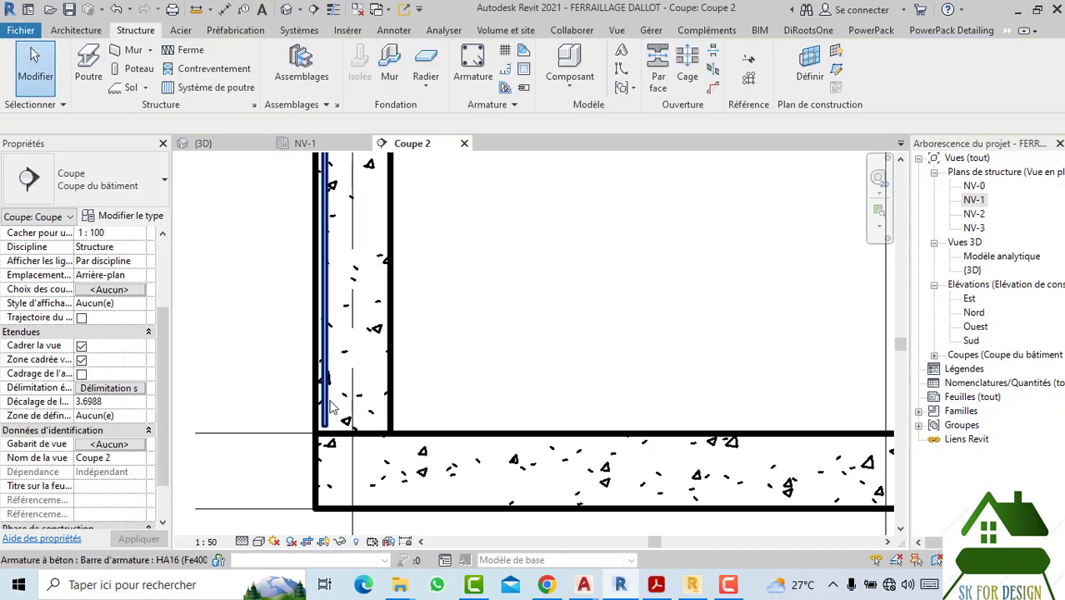
click(335, 215)
click(617, 98)
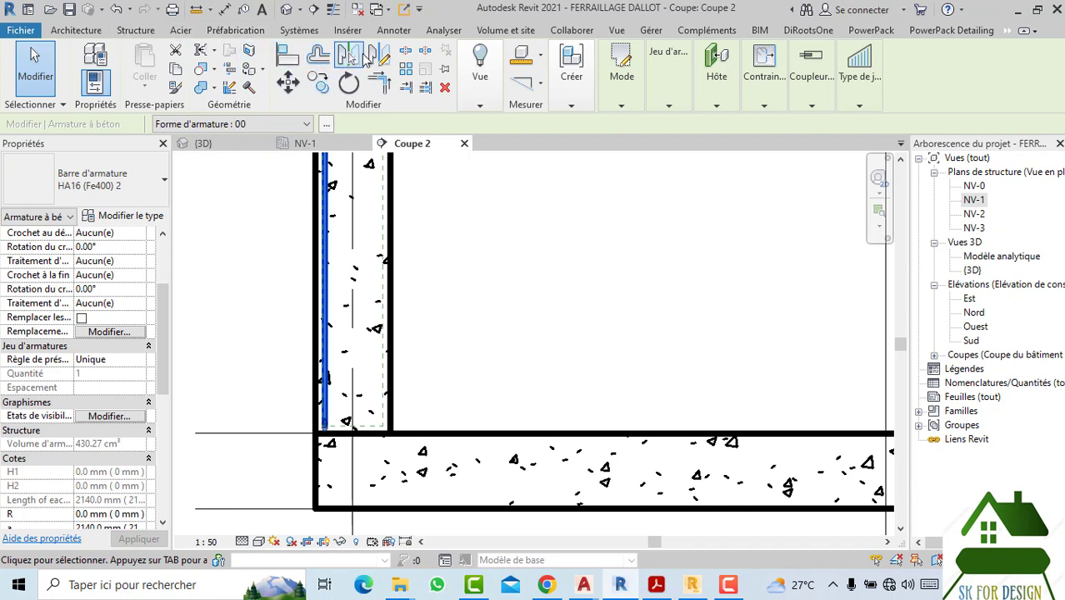
click(378, 55)
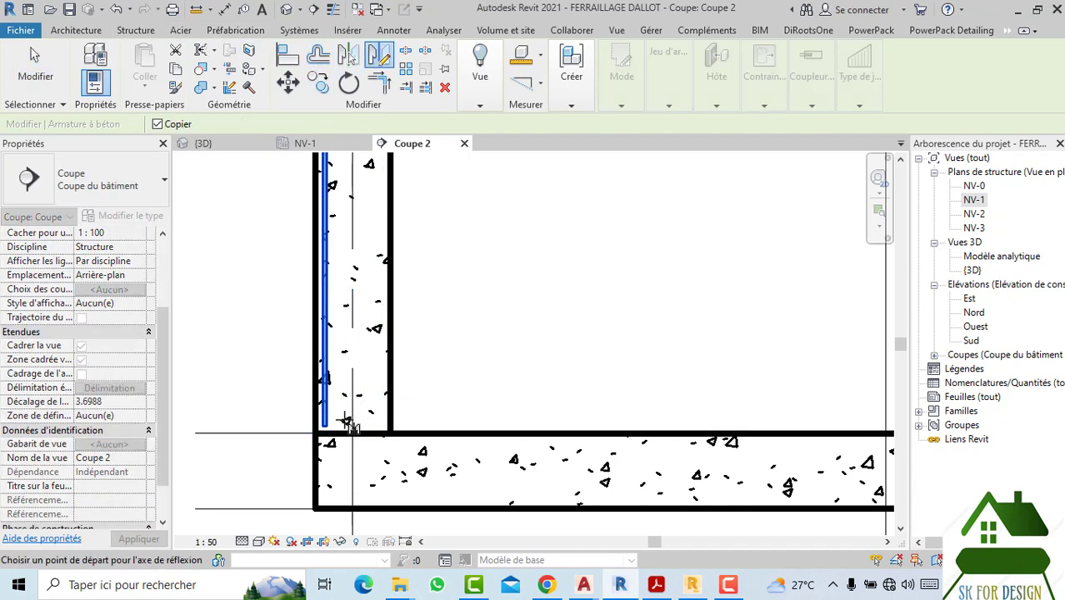
click(353, 464)
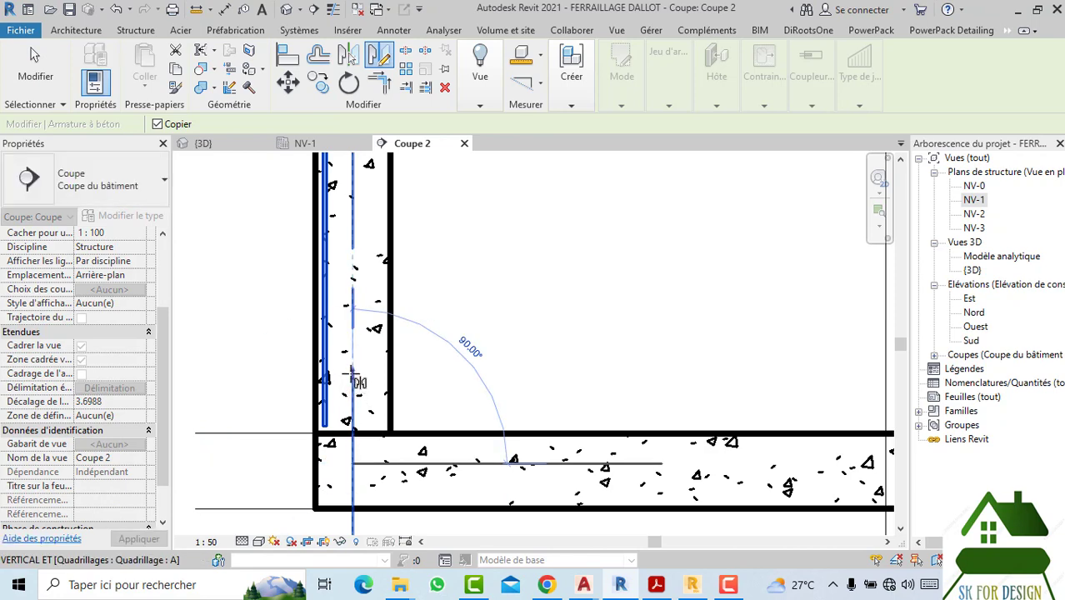
click(353, 380)
Step: Drag both wall bars' lower ends down into the raft, to 2418.8 and 2391.7 mm
scroll(357, 366, down, 1)
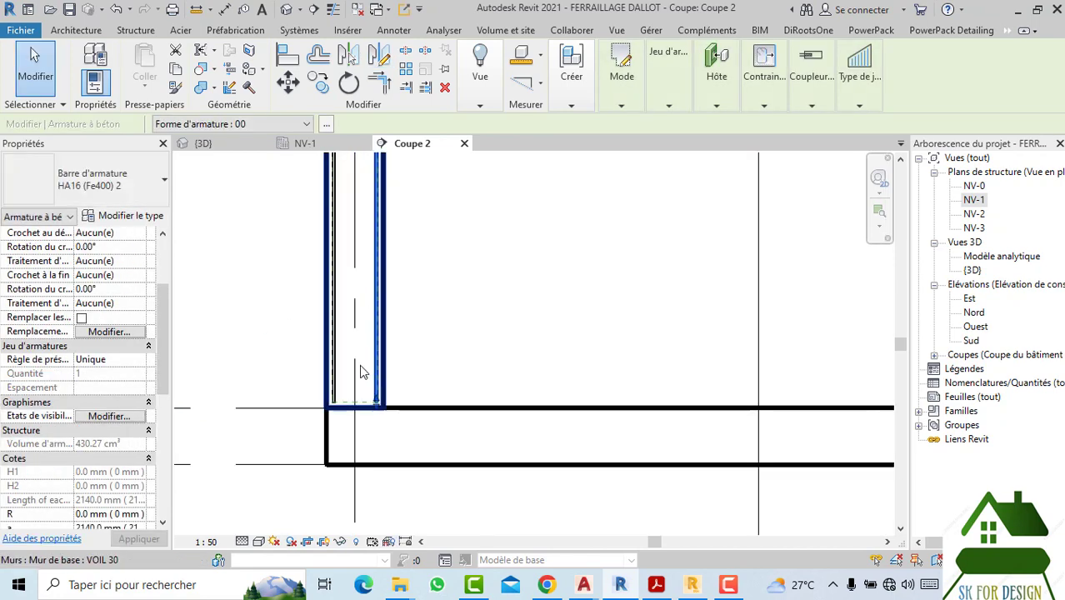
key(Escape)
scroll(331, 427, up, 2)
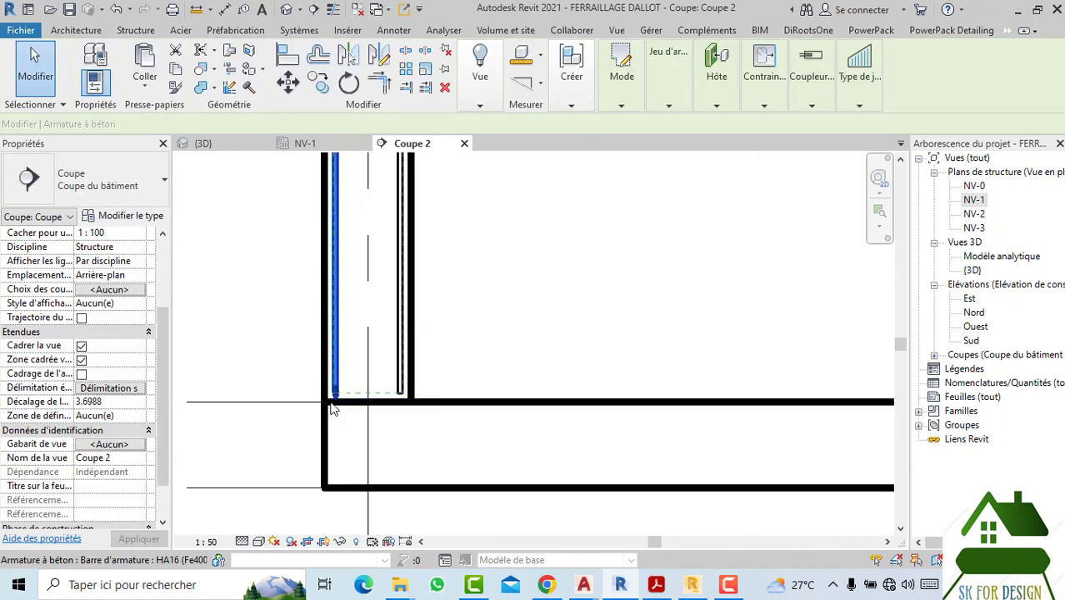
click(338, 412)
drag(338, 413, 342, 473)
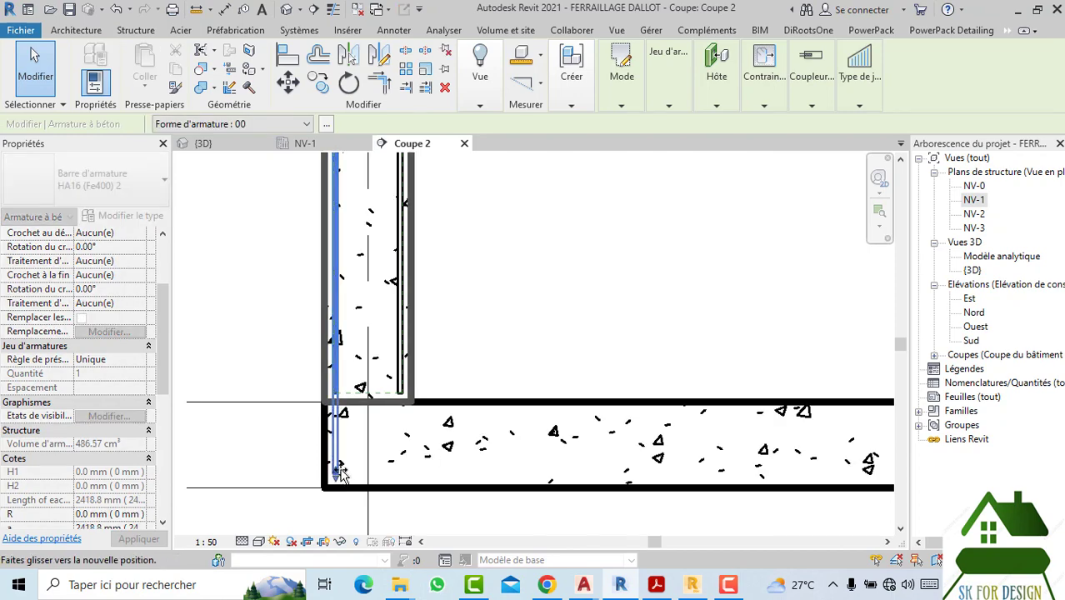
click(402, 388)
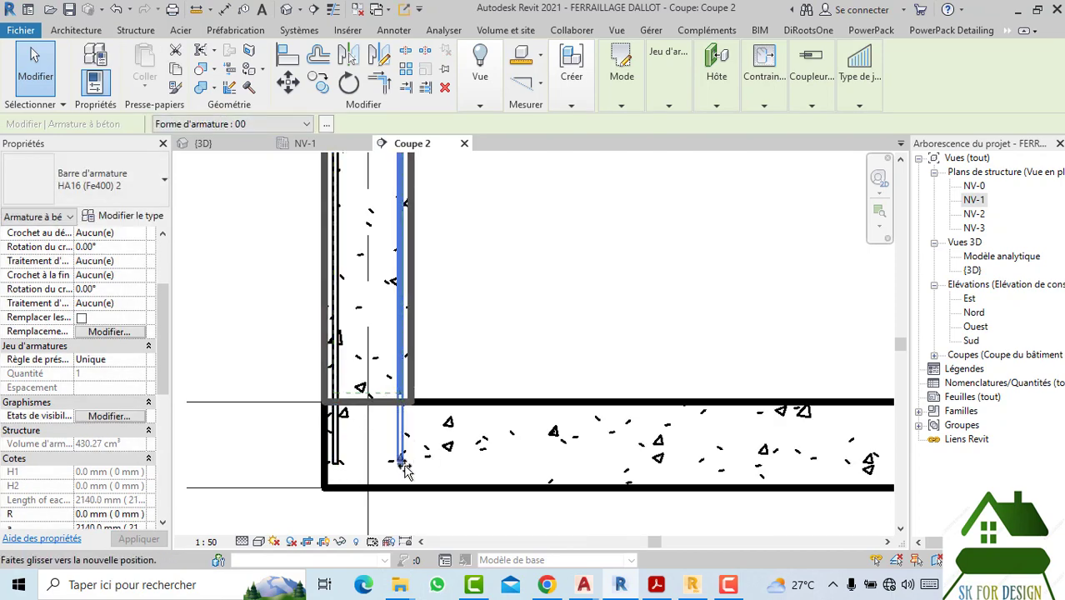
drag(405, 471, 406, 472)
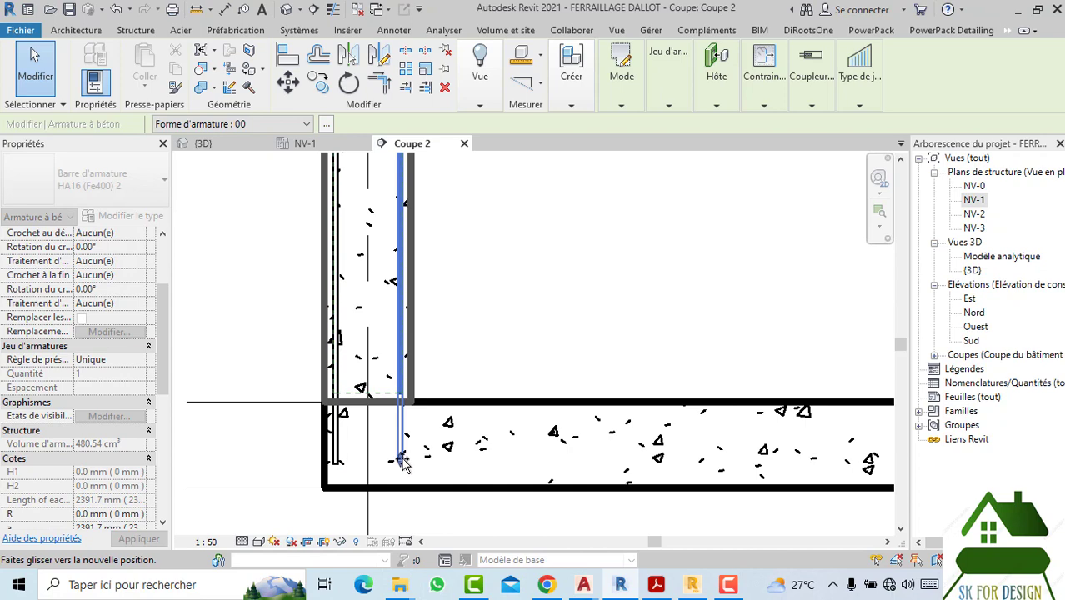
click(444, 359)
scroll(447, 276, down, 2)
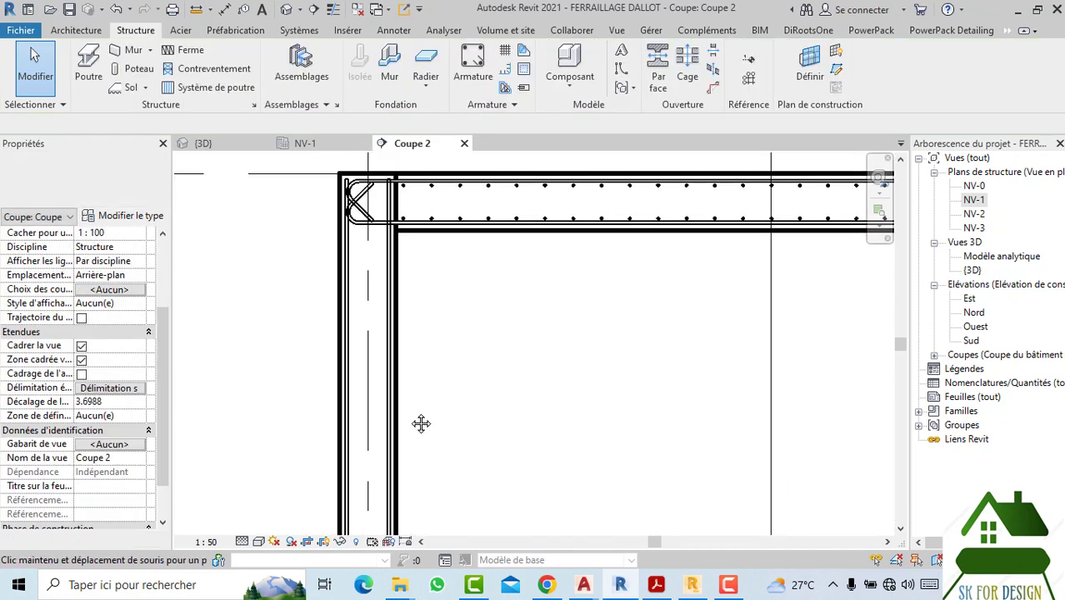
Step: Select both HA16 wall bars and apply a Standard - 90 hook at their start
middle_drag(421, 424, 438, 350)
scroll(359, 250, up, 3)
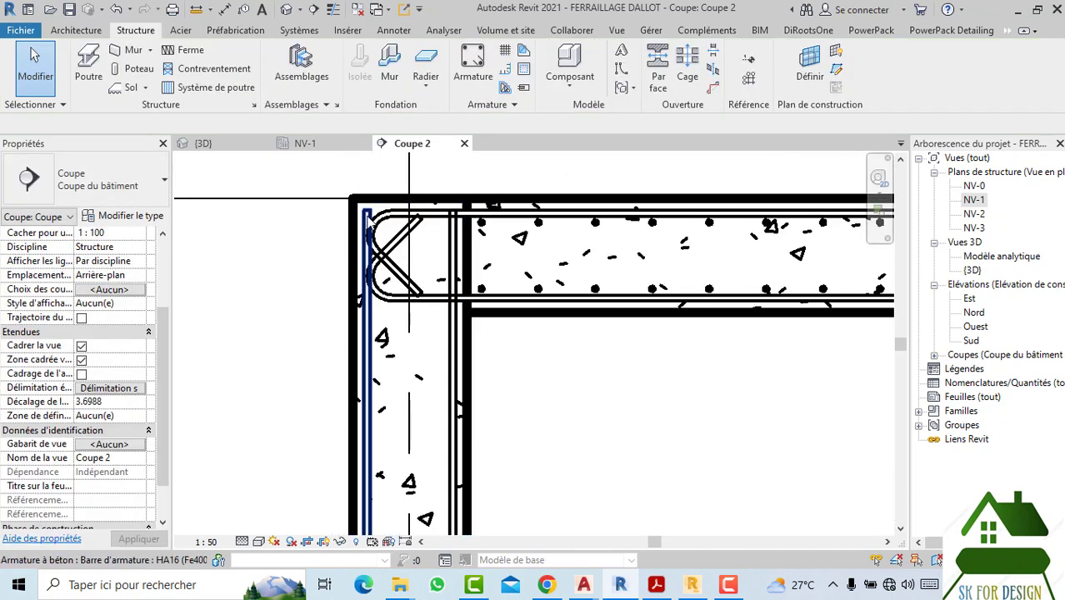
scroll(393, 220, down, 2)
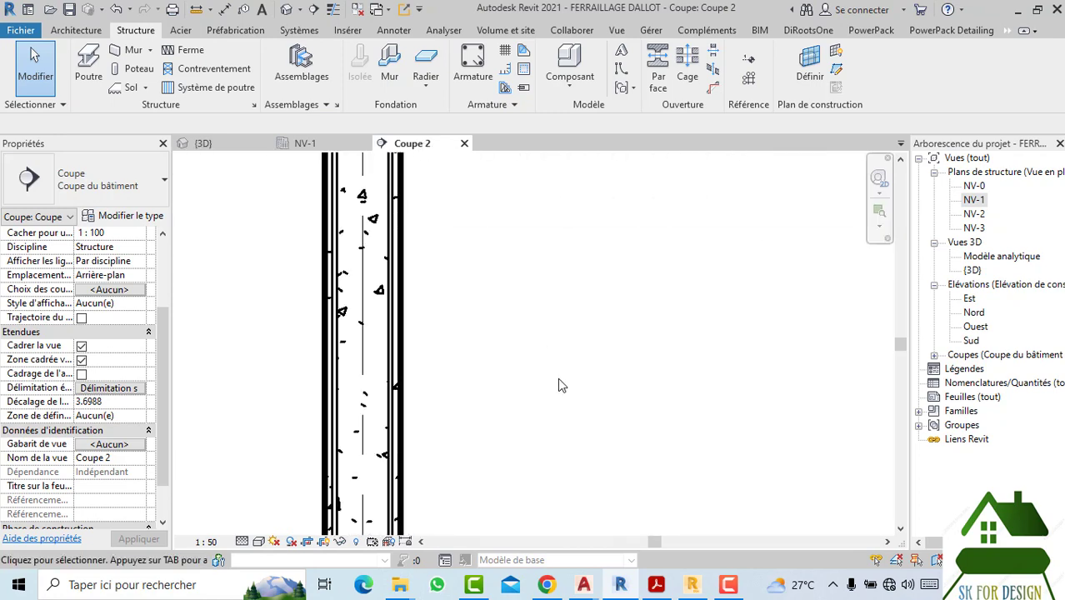
mouse_move(558, 378)
middle_down()
mouse_move(471, 333)
mouse_move(392, 249)
middle_up()
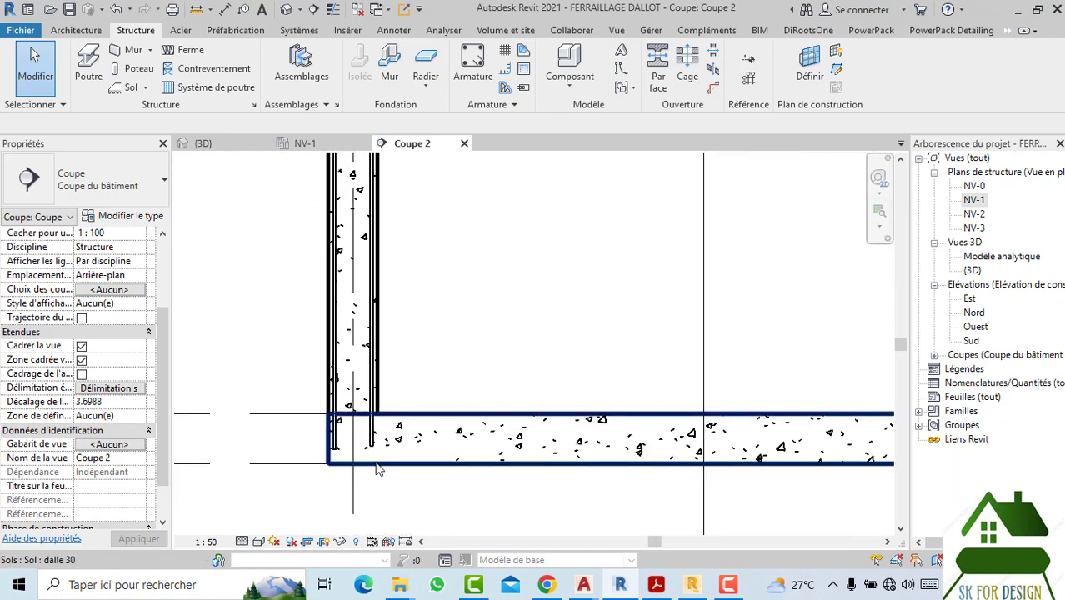
scroll(346, 457, up, 2)
click(342, 458)
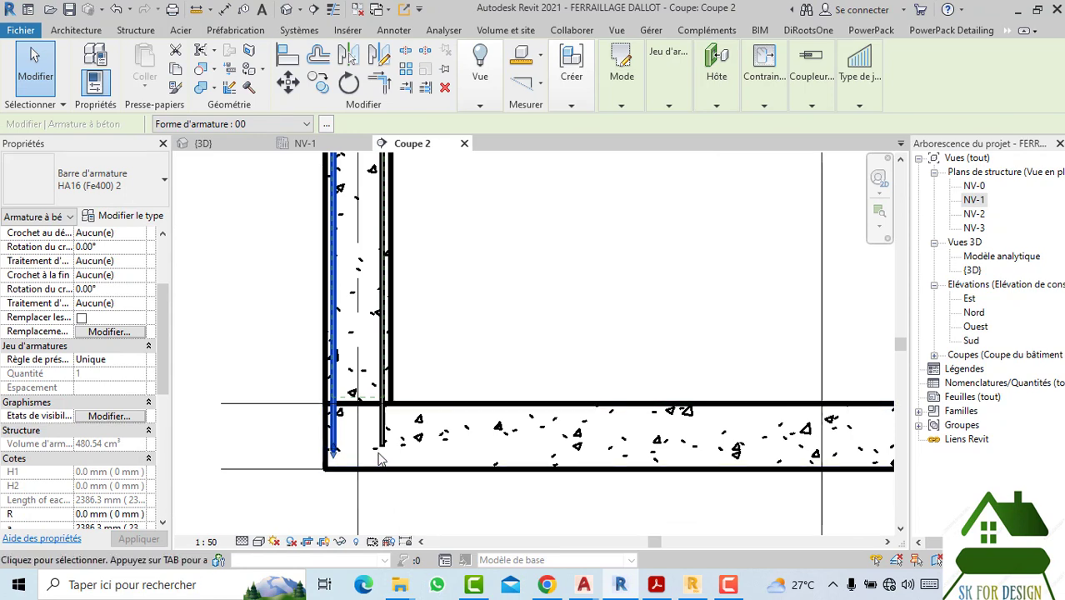
ctrl+click(380, 450)
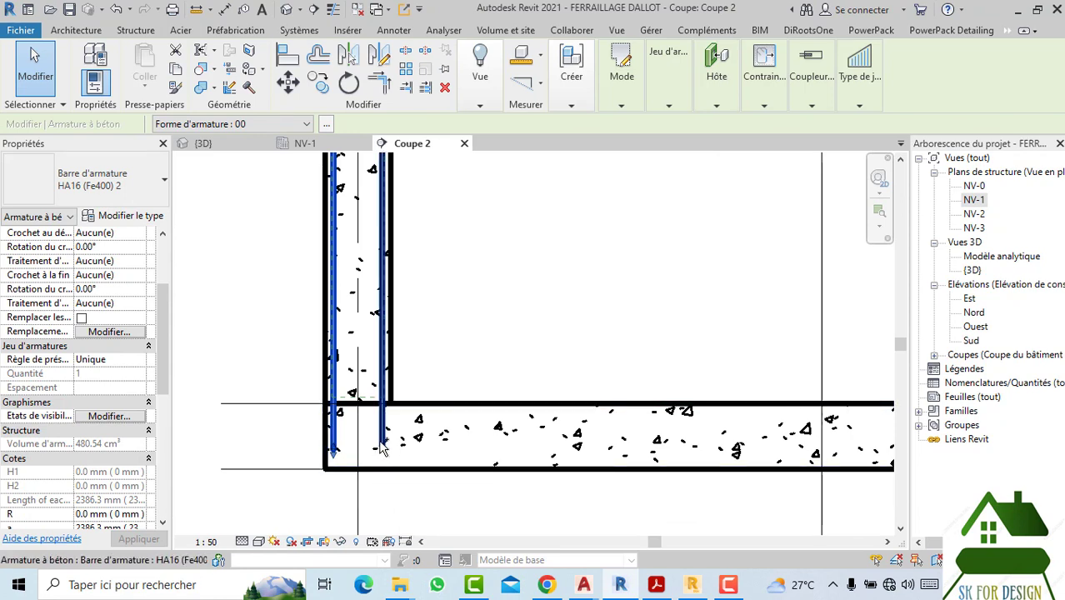
ctrl+click(382, 449)
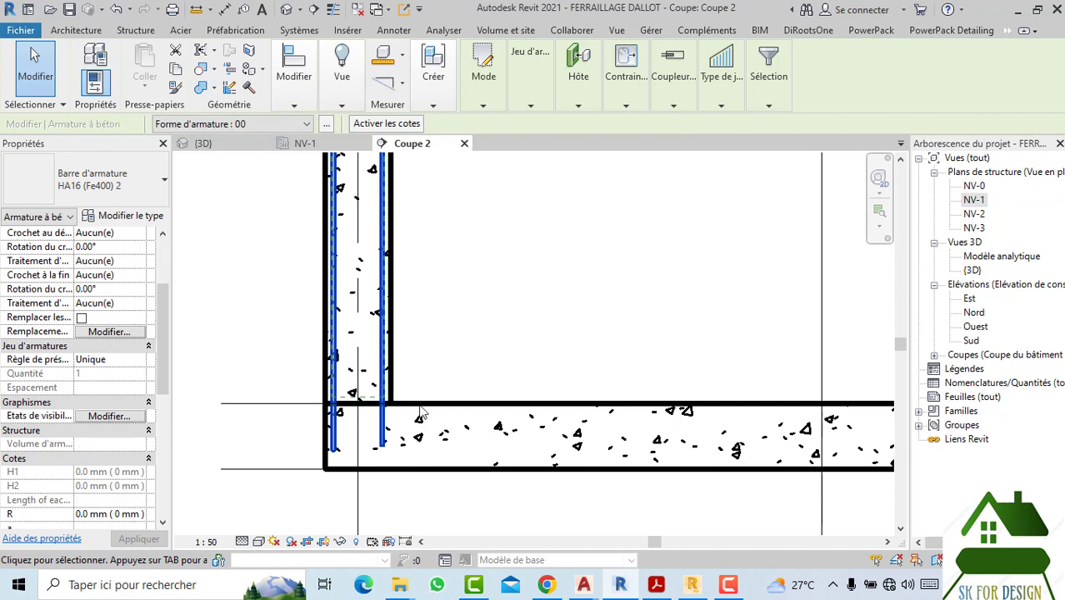
click(140, 234)
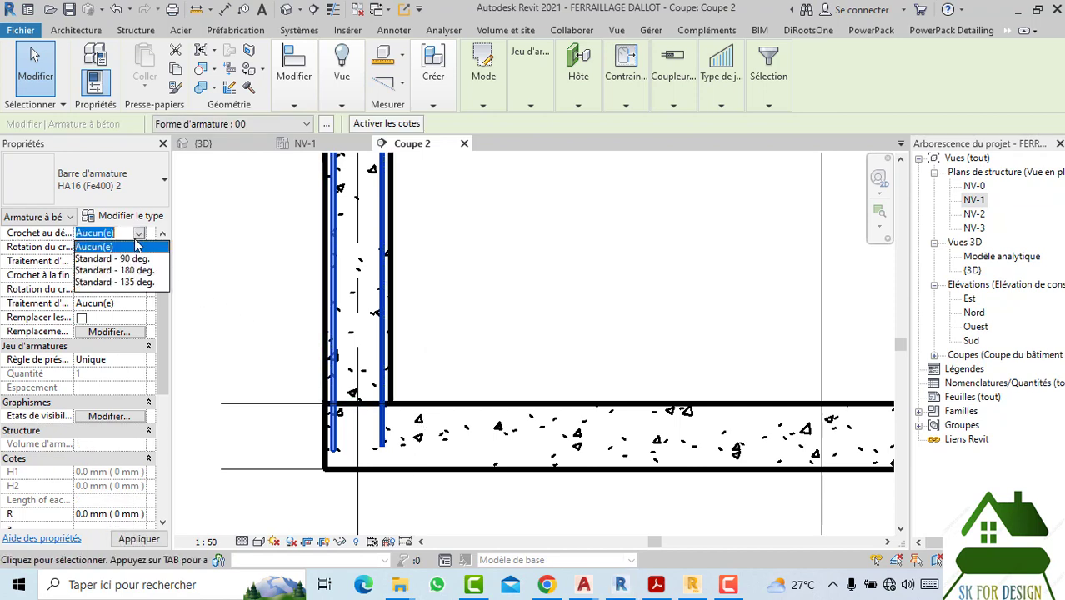
click(133, 260)
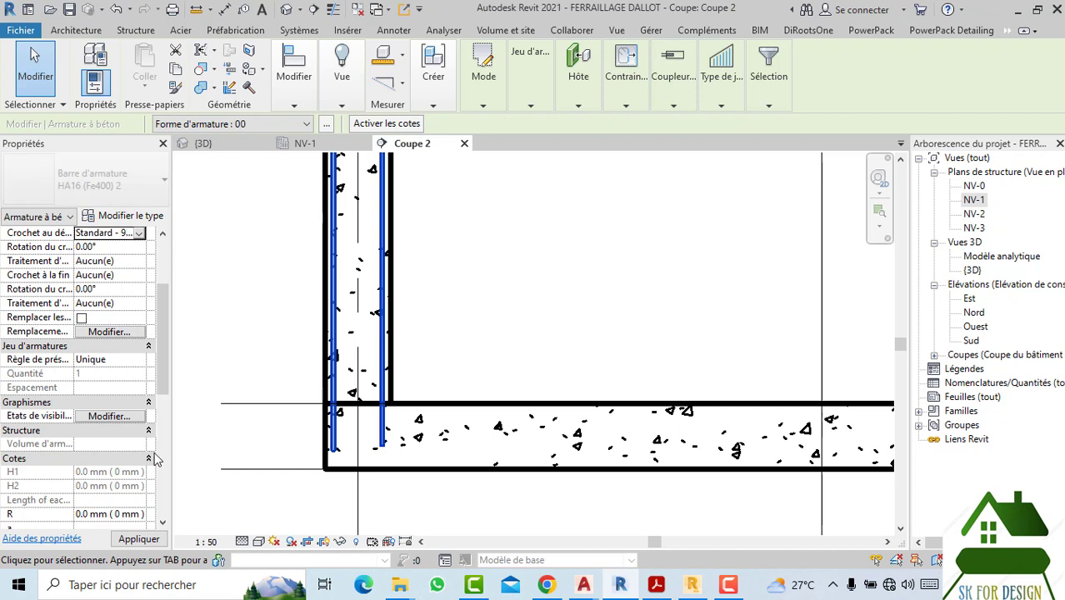
click(140, 540)
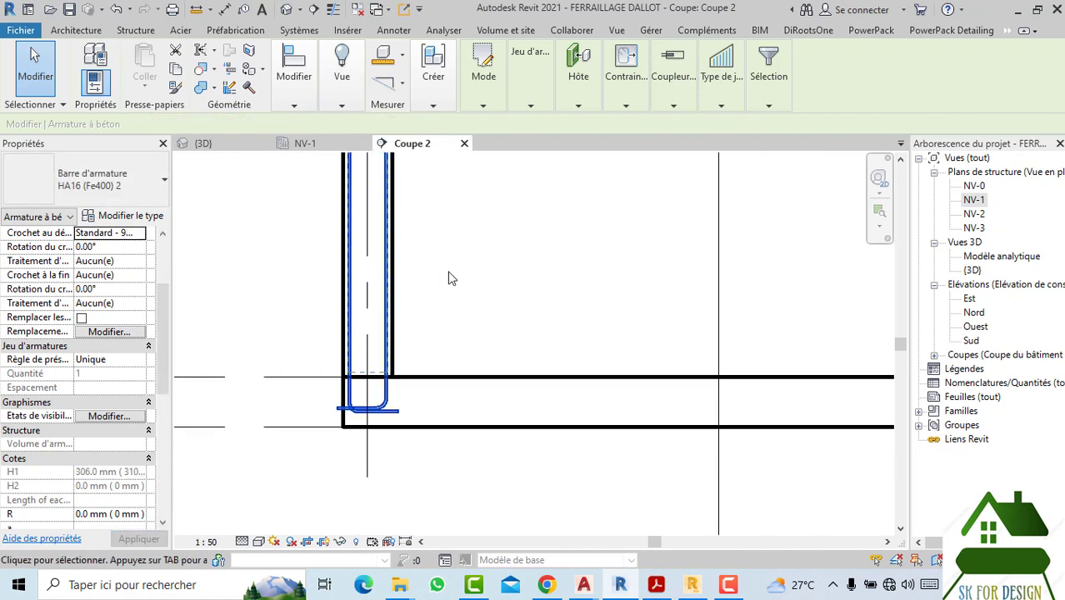
Step: Check the hooked foot in the raft, then reselect the HA16 wall bar
scroll(447, 276, down, 2)
scroll(443, 381, down, 2)
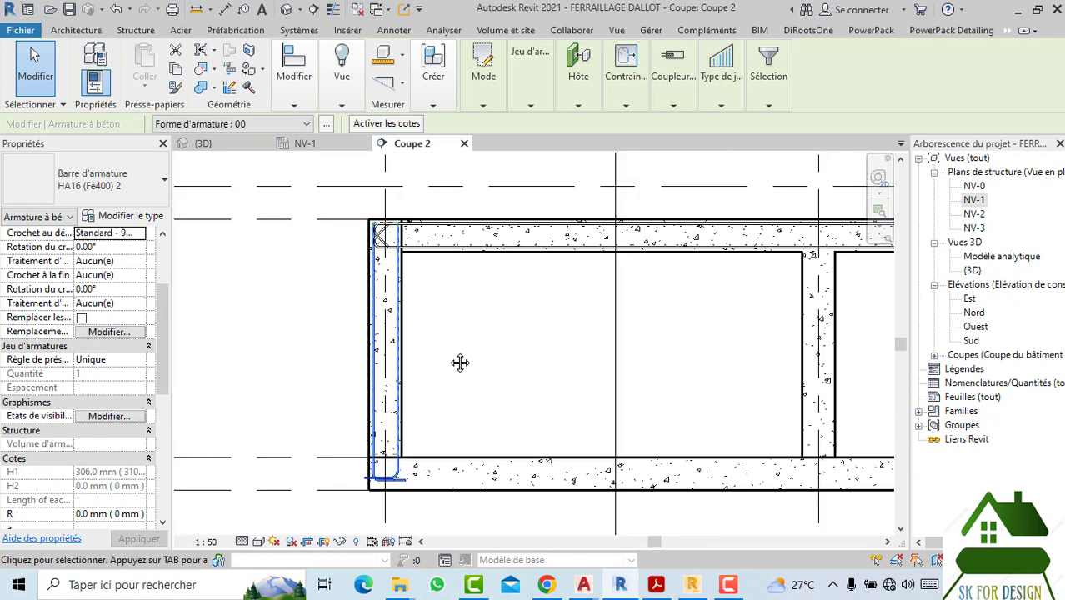
scroll(385, 222, up, 2)
scroll(440, 364, up, 1)
scroll(437, 295, up, 1)
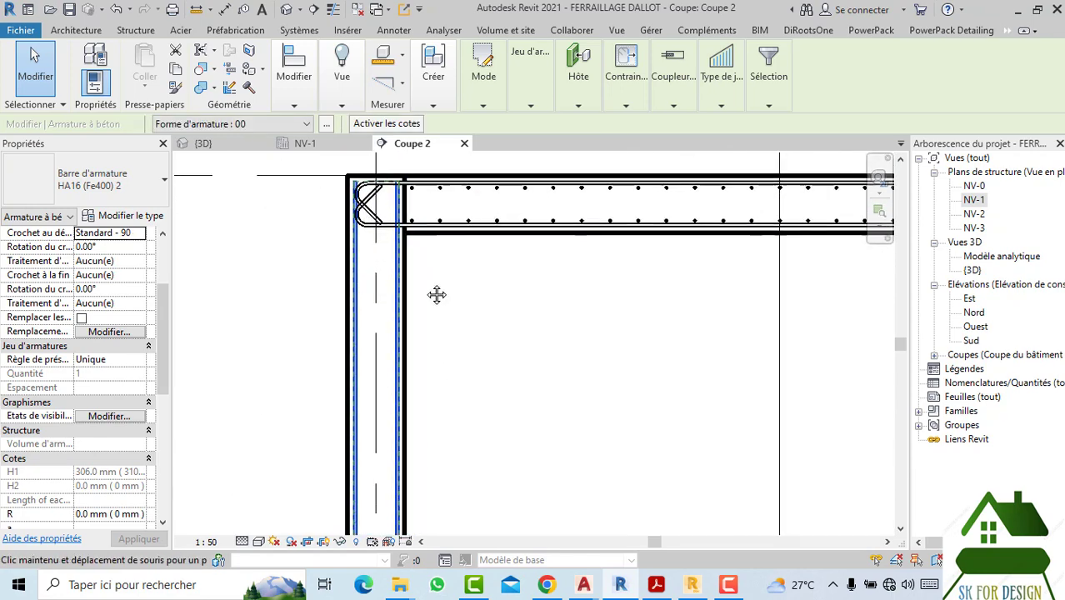
scroll(437, 295, up, 1)
mouse_move(438, 295)
middle_down()
mouse_move(441, 331)
mouse_move(435, 216)
middle_up()
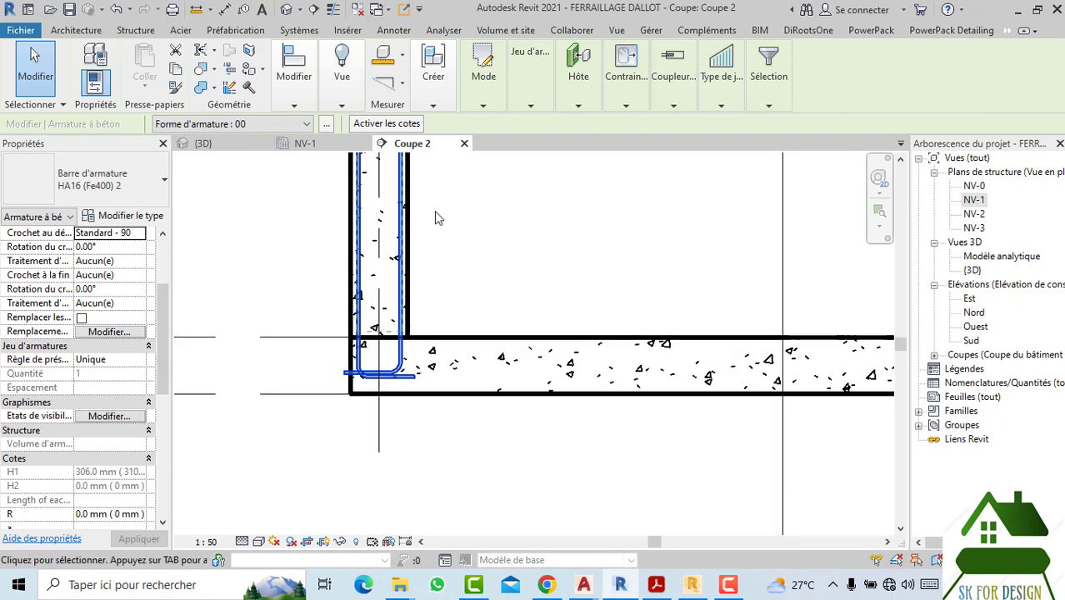
scroll(379, 379, up, 2)
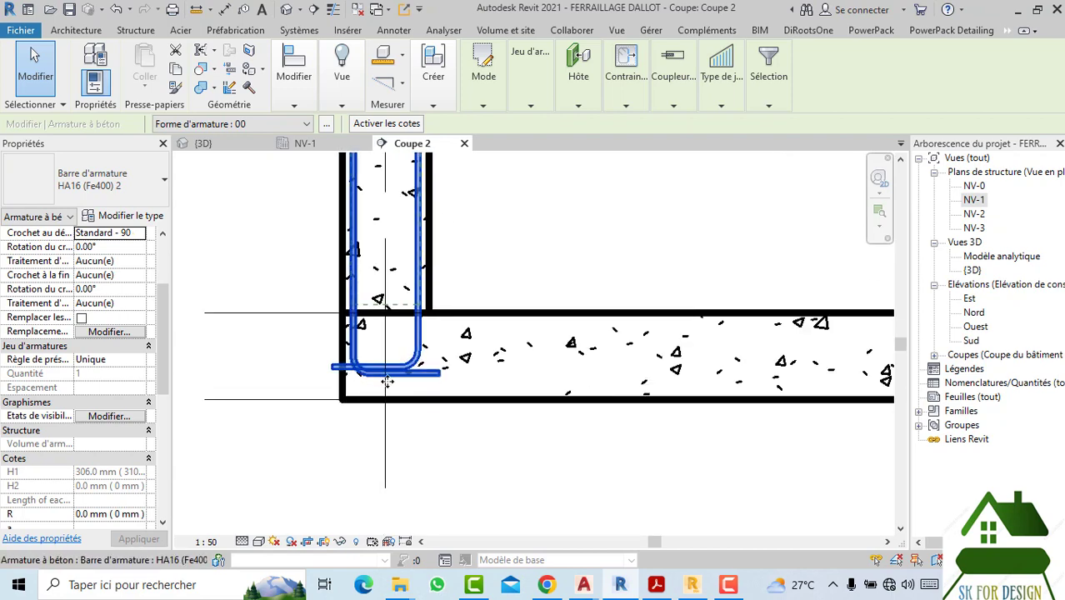
scroll(354, 377, up, 1)
scroll(346, 374, up, 1)
key(Escape)
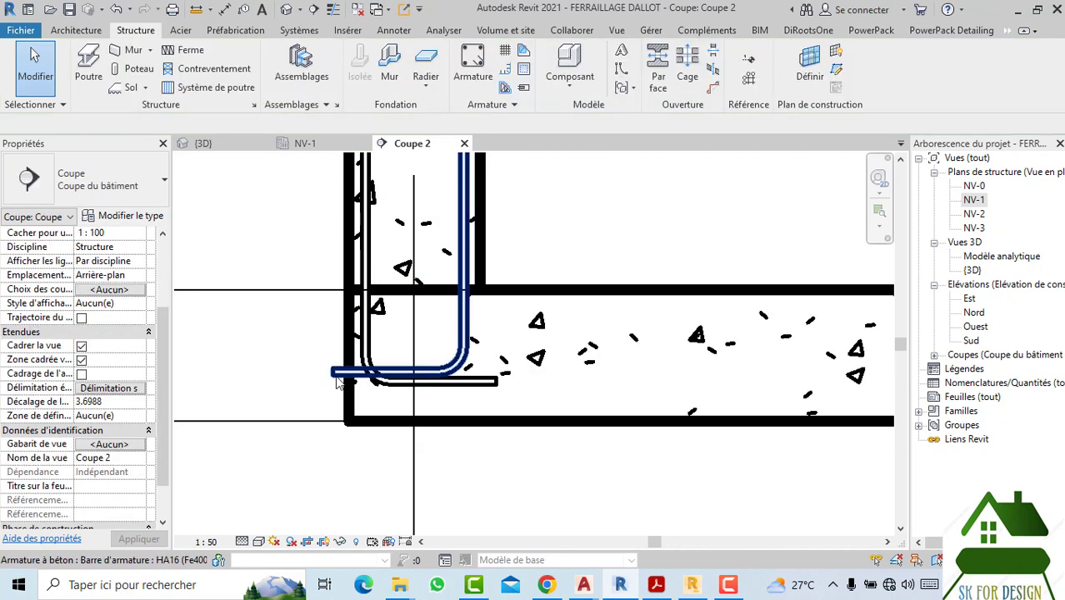
click(338, 379)
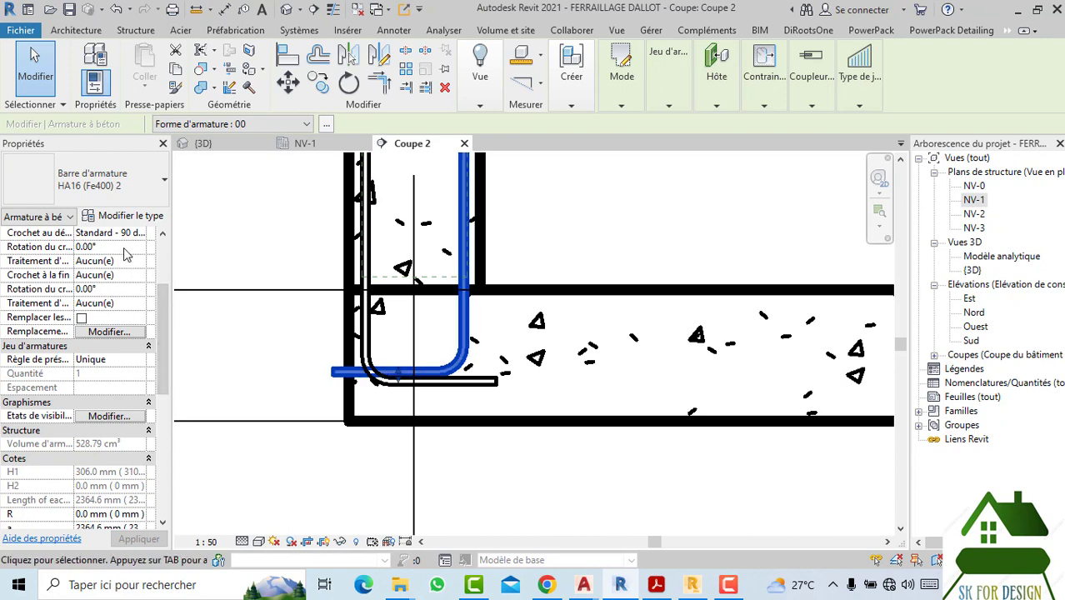
Step: Set the HA16 bar type's Standard - 90 deg. hook length to 250 mm
click(128, 216)
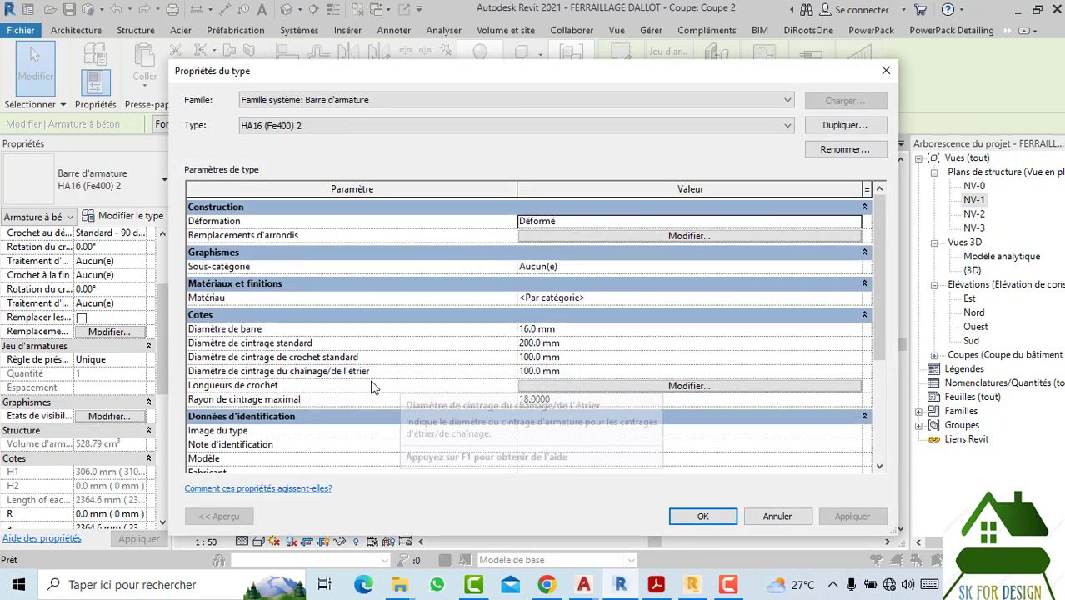
click(564, 386)
text(250)
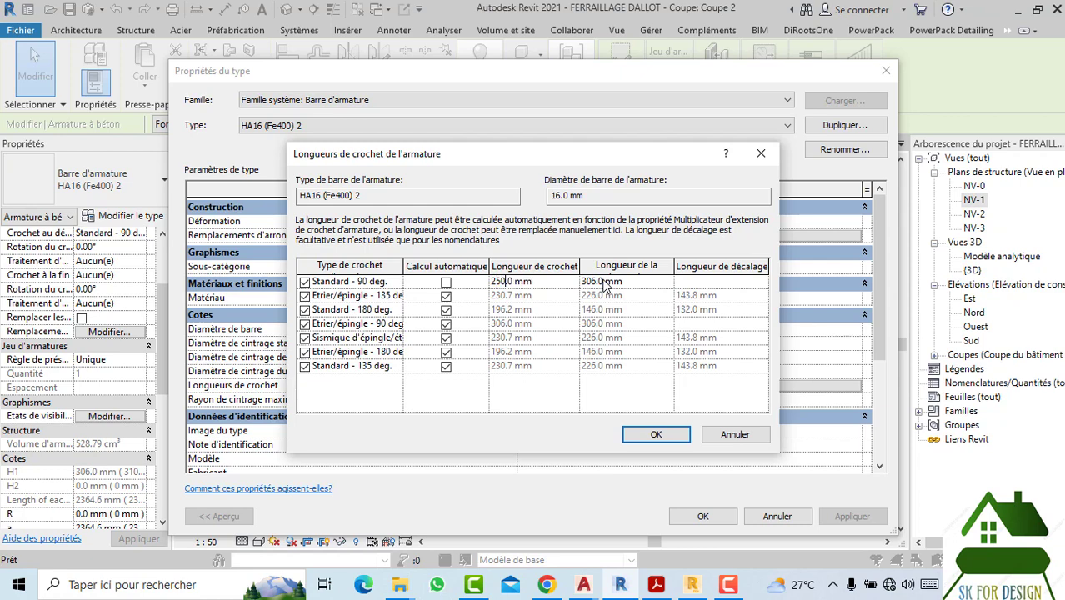
click(657, 434)
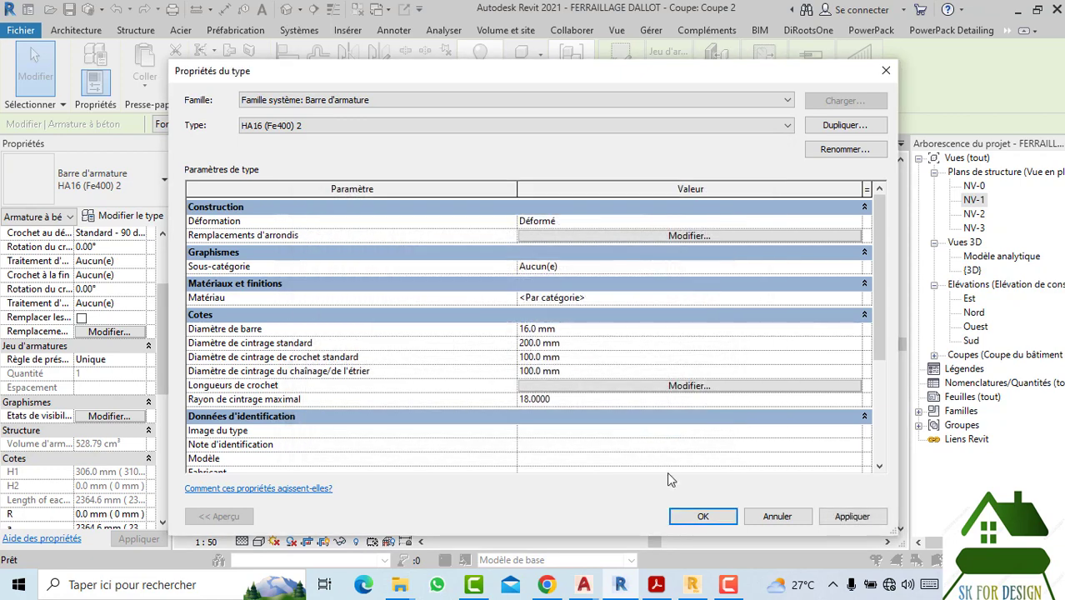
click(698, 514)
click(471, 454)
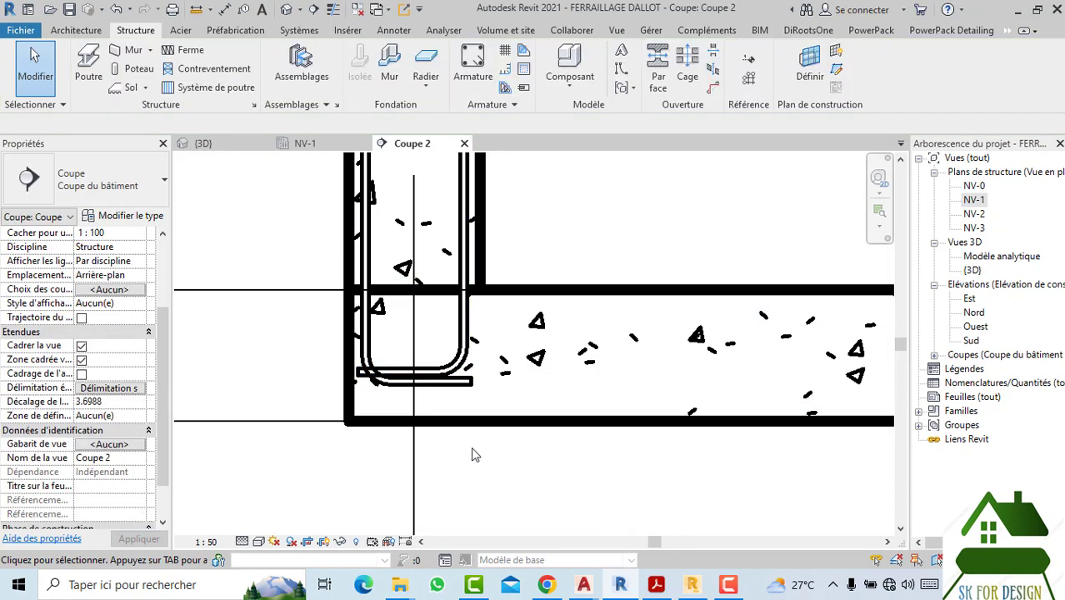
Step: Drag the hooked wall bar lower so both feet sit level in the raft (2386.3 mm)
scroll(471, 446, down, 2)
click(452, 417)
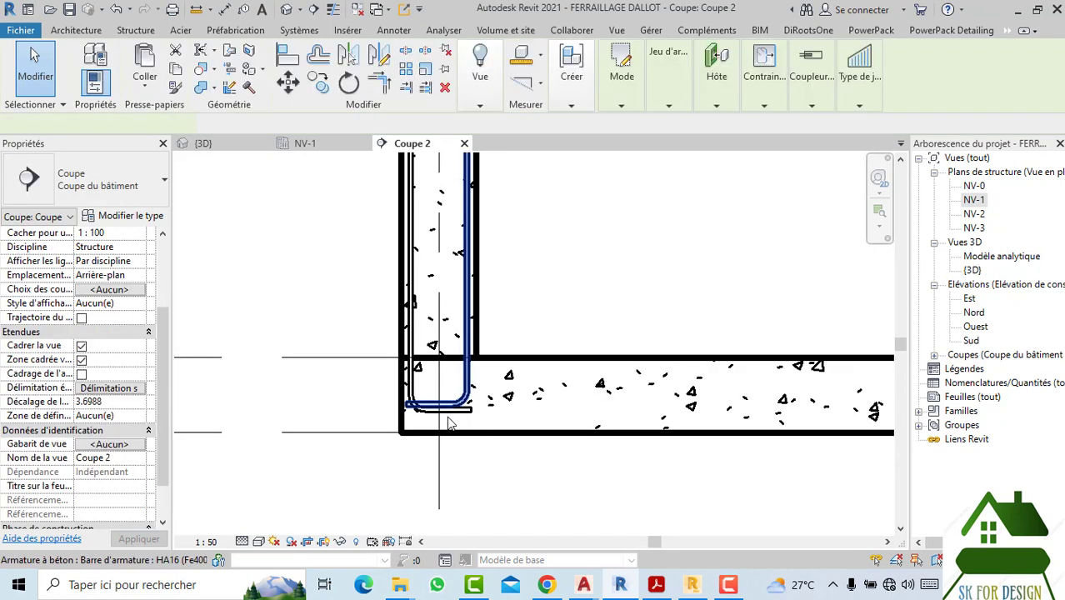
scroll(442, 417, up, 3)
drag(430, 410, 434, 433)
click(508, 522)
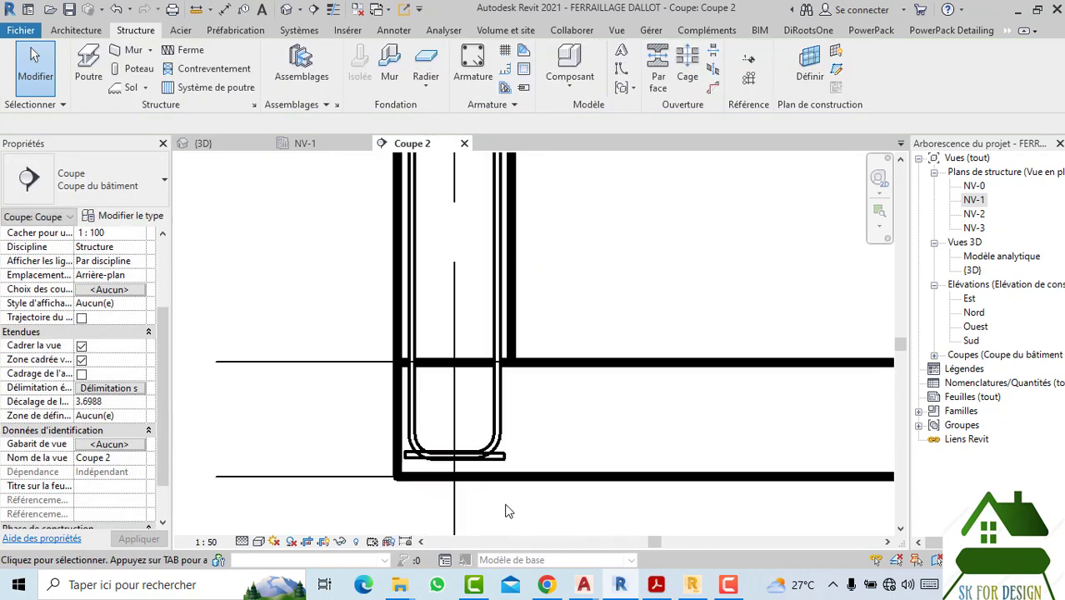
scroll(507, 508, down, 3)
middle_drag(517, 444, 546, 363)
scroll(546, 363, down, 2)
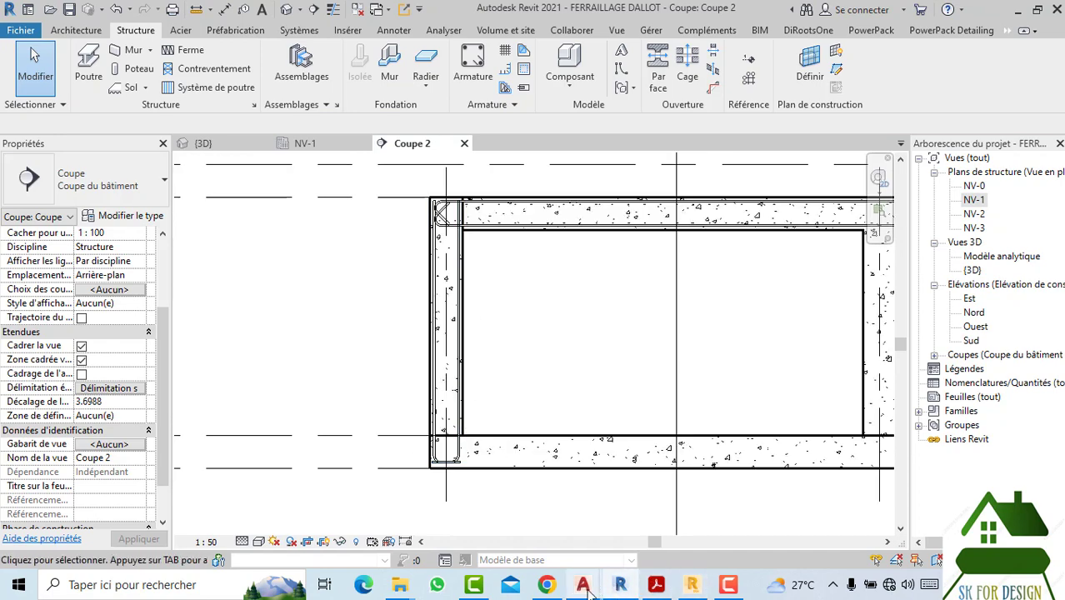
mouse_move(583, 585)
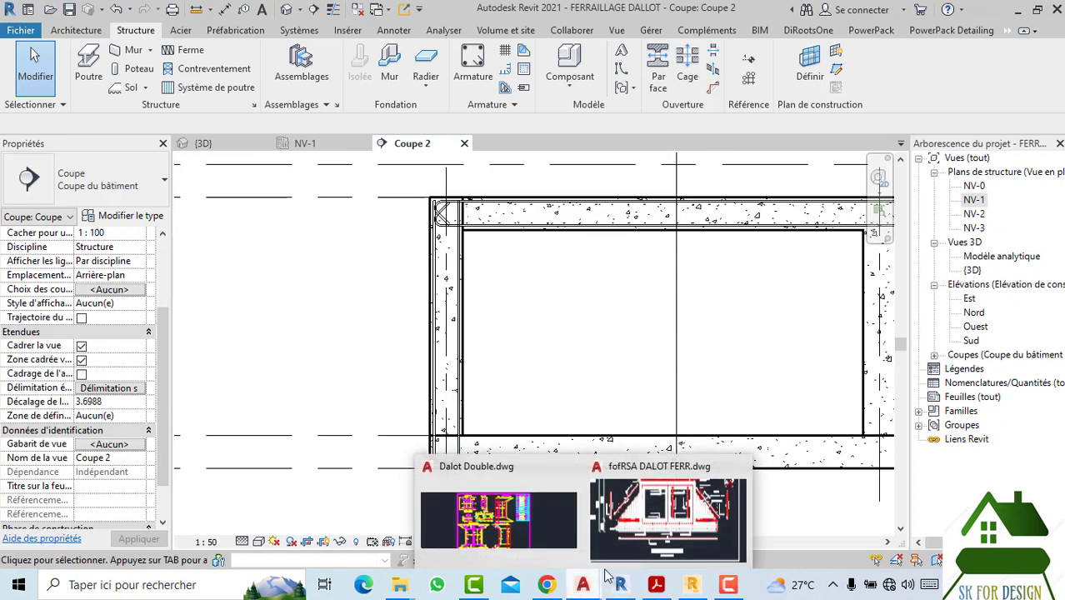
Step: In AutoCAD, pan the Dalot Double drawing to the left part of the raft
click(557, 556)
scroll(406, 369, up, 2)
scroll(406, 369, up, 4)
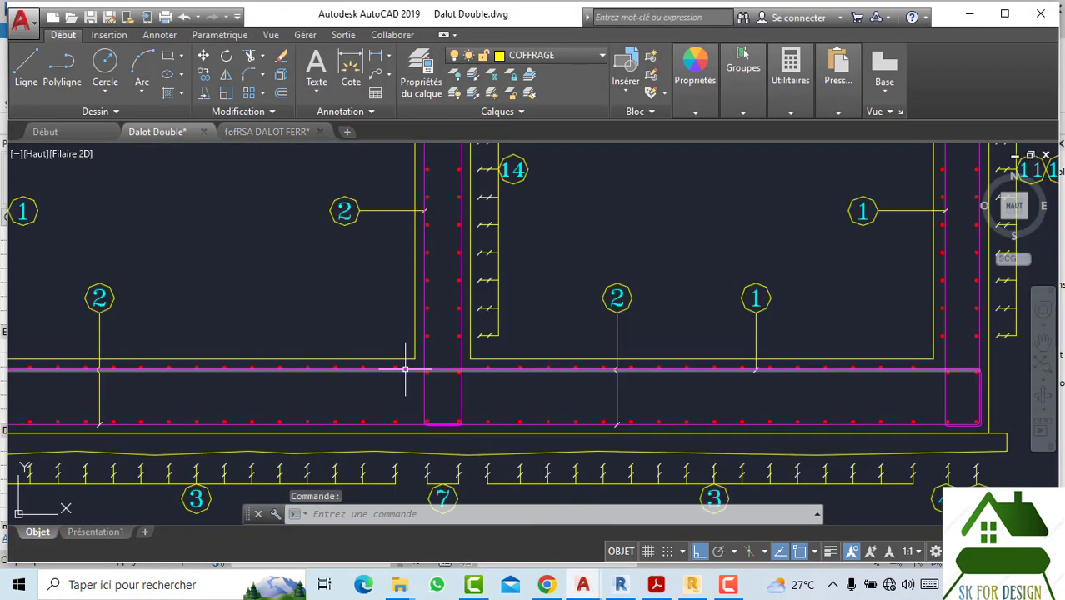
scroll(406, 368, up, 3)
scroll(528, 371, down, 1)
scroll(547, 381, down, 2)
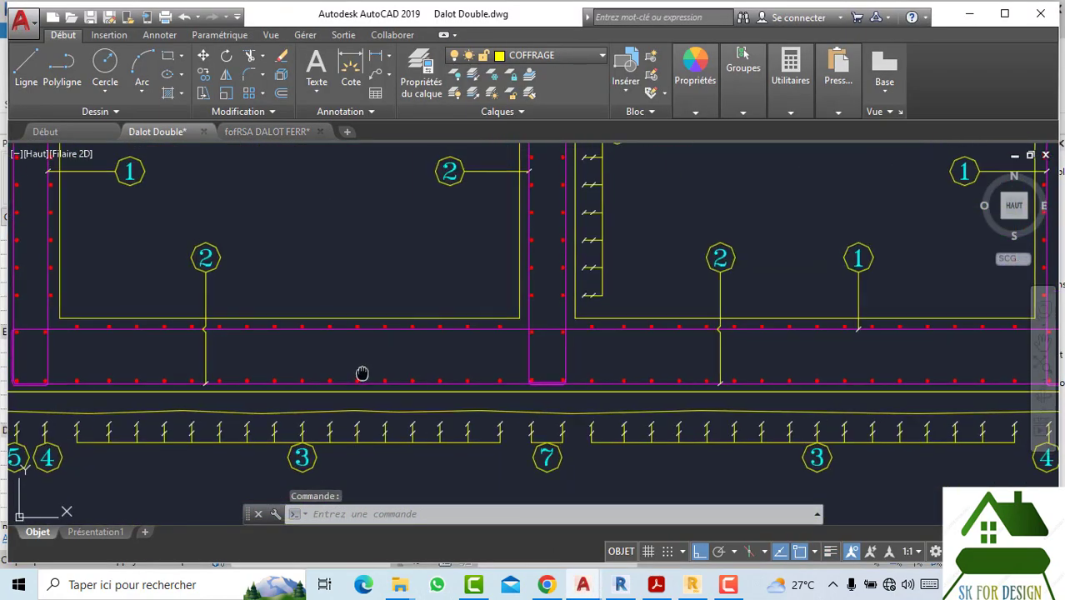
middle_drag(362, 374, 573, 369)
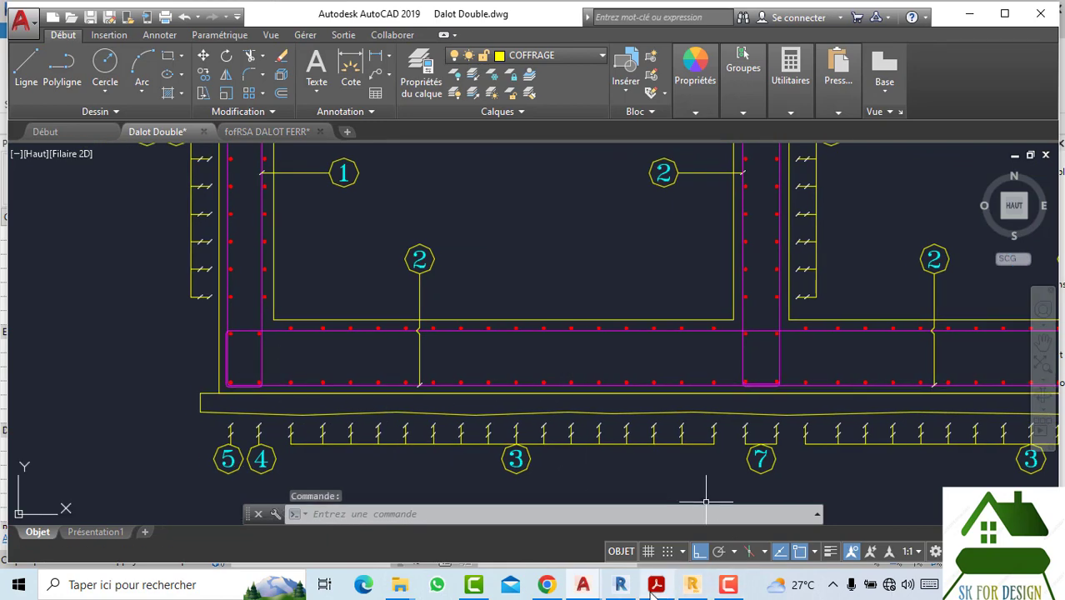
mouse_move(582, 584)
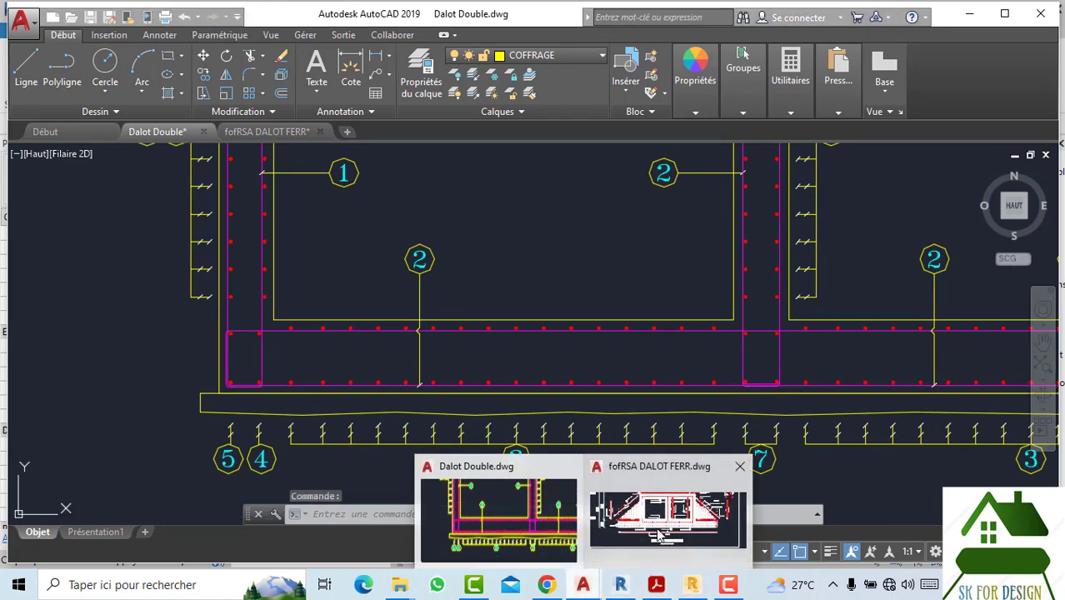
Step: Zoom to the HA 14 bar labels in fofRSA DALOT FERR, then return to Revit
click(661, 534)
scroll(406, 337, up, 5)
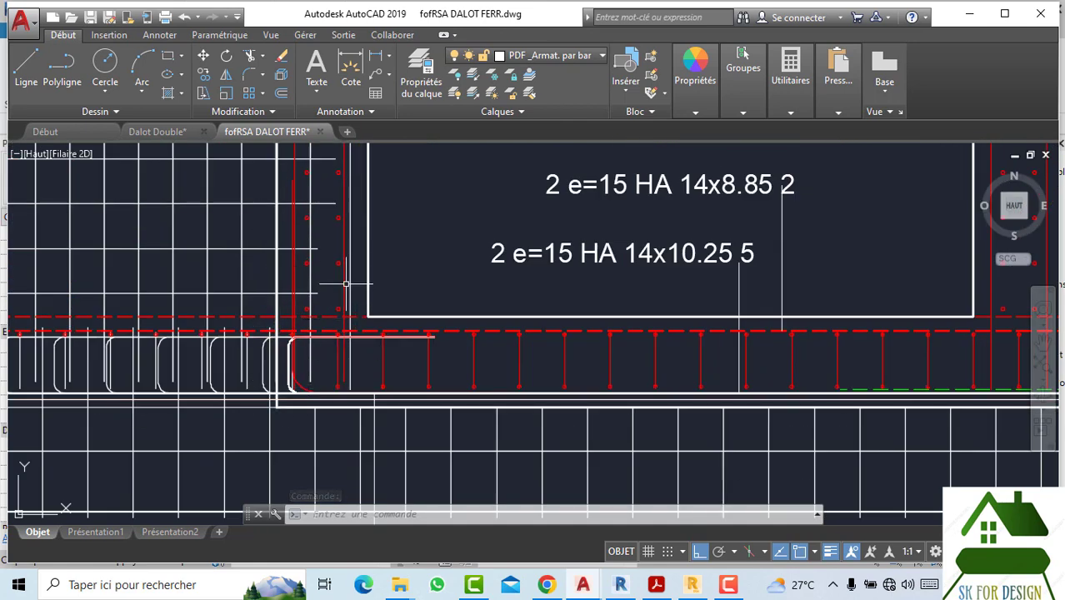
scroll(314, 327, down, 3)
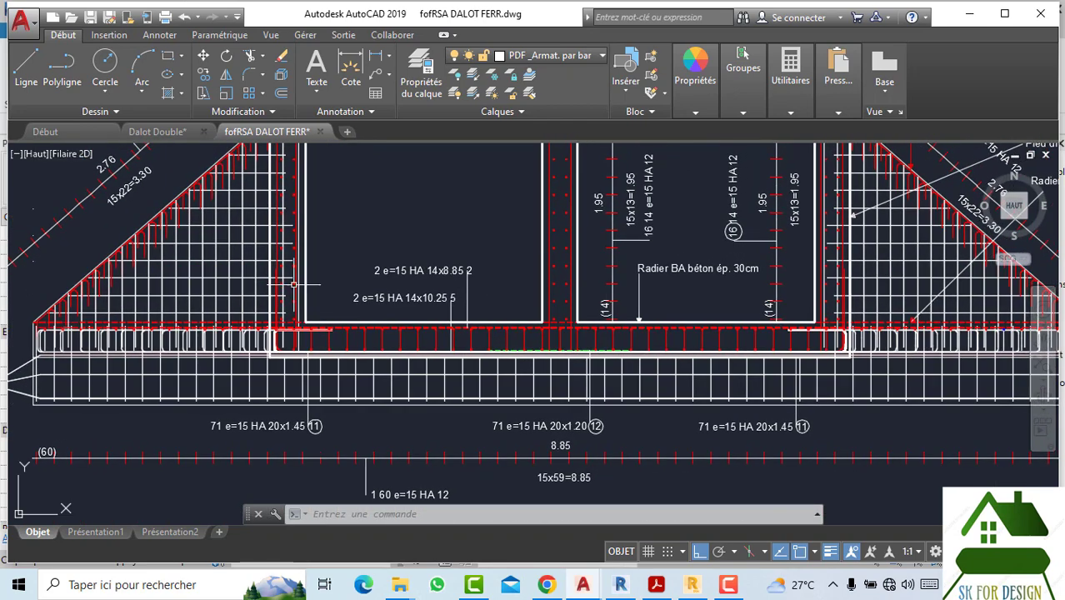
scroll(606, 309, up, 5)
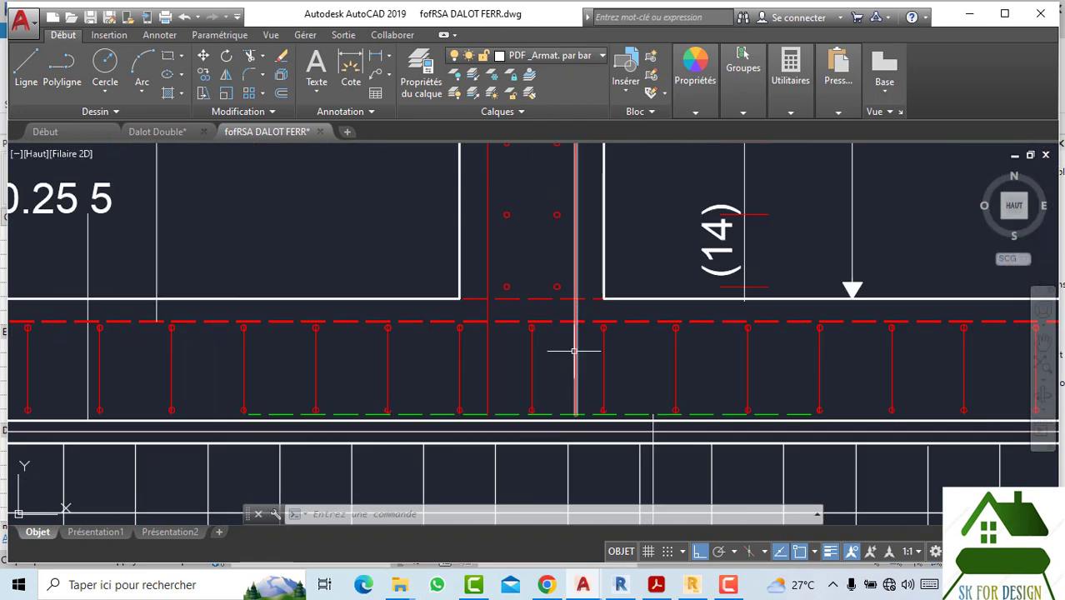
scroll(573, 351, down, 3)
click(620, 584)
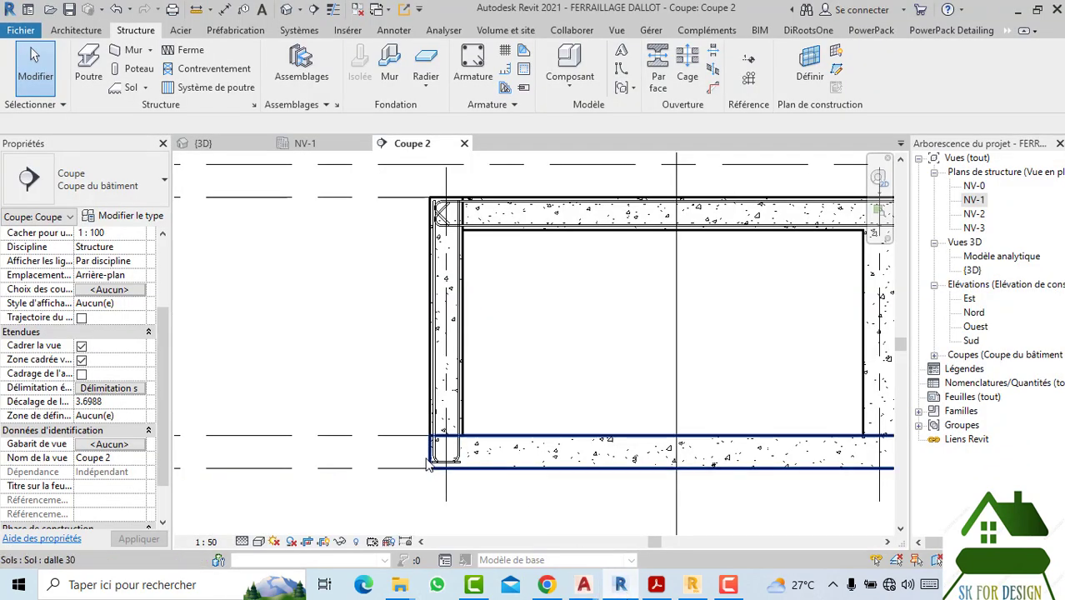
Step: Select the HA16 bars at the left wall's inner and outer faces
scroll(450, 392, up, 2)
middle_drag(476, 314, 460, 368)
scroll(459, 368, up, 2)
scroll(409, 288, up, 2)
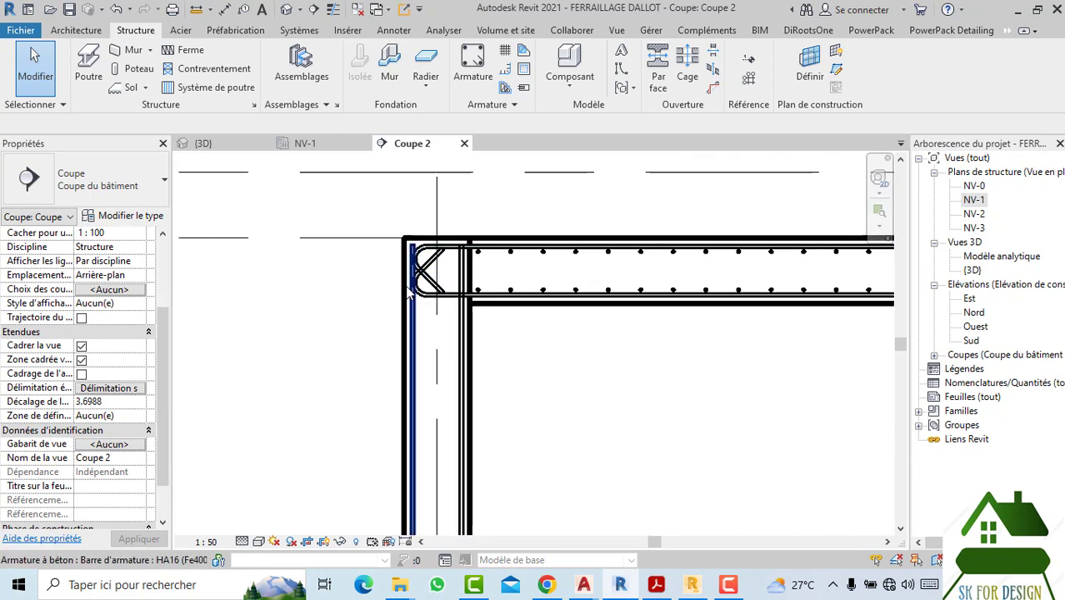
click(414, 325)
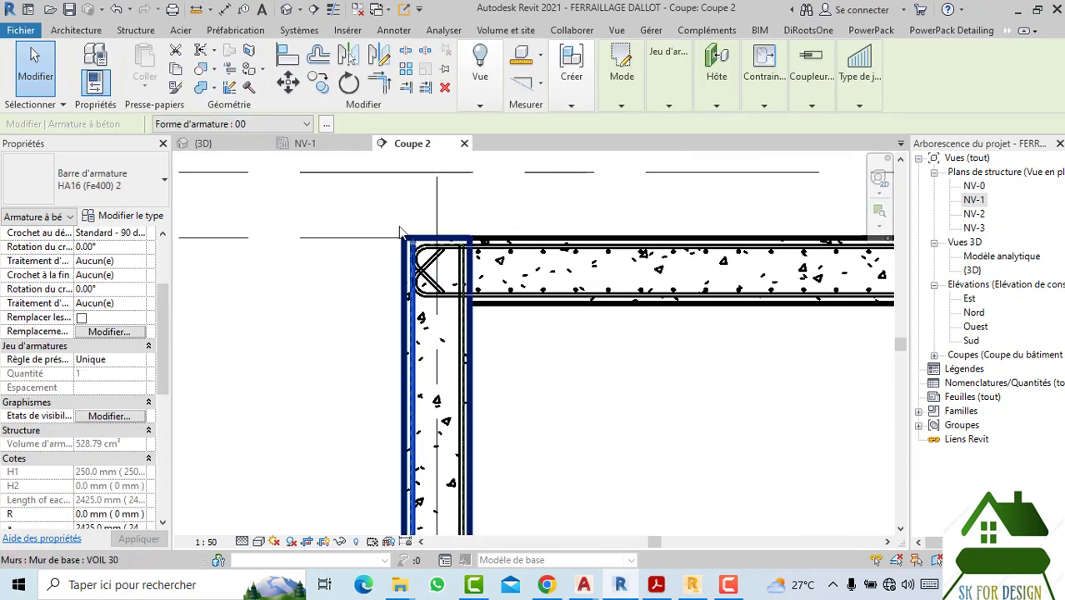
scroll(440, 273, up, 2)
scroll(381, 219, up, 2)
scroll(383, 219, down, 1)
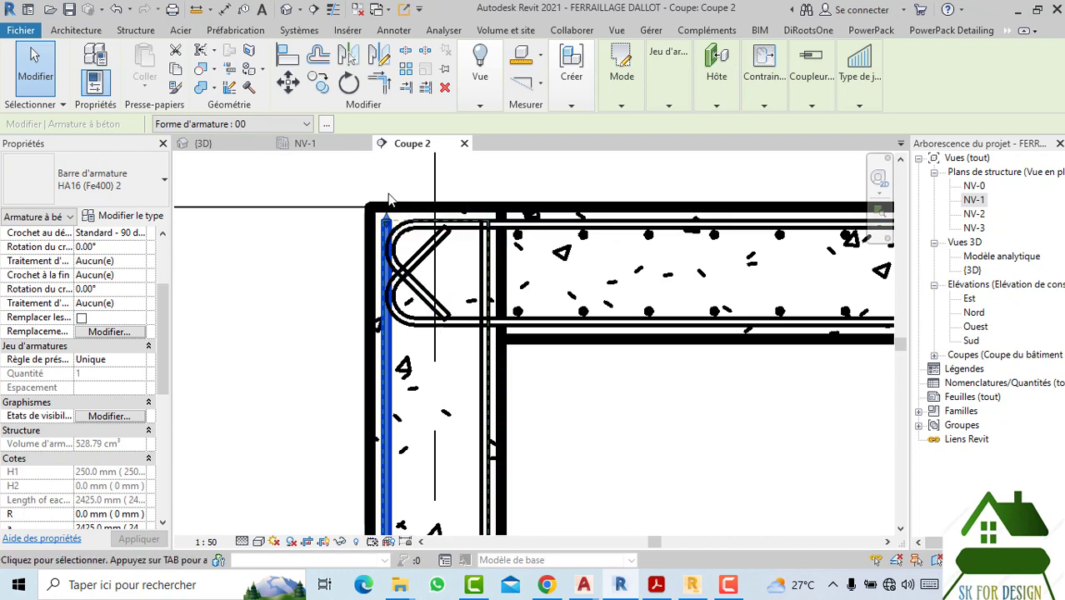
scroll(386, 215, down, 2)
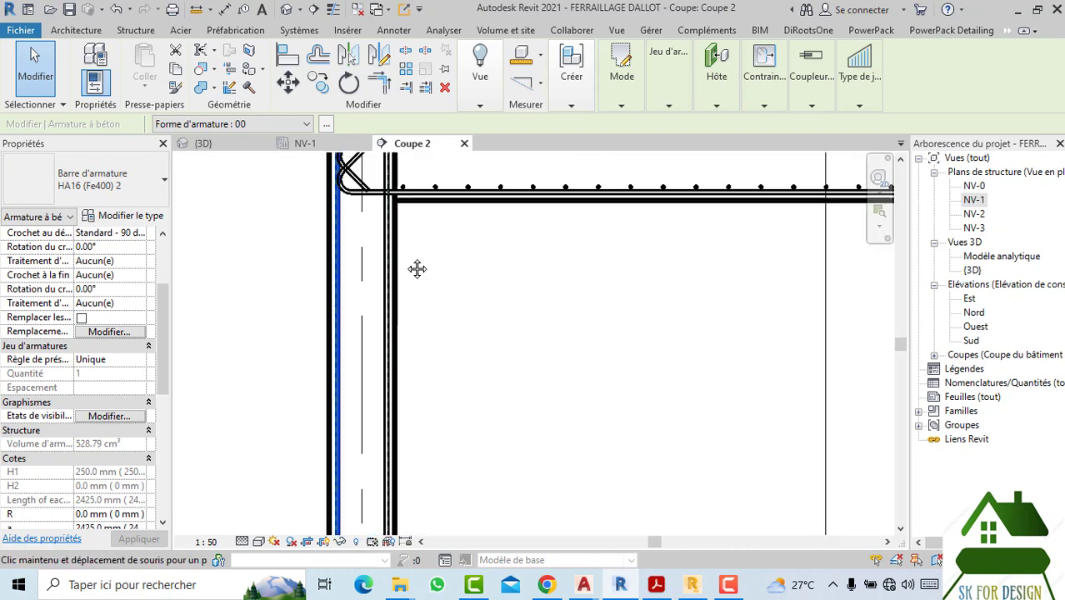
ctrl+scroll(416, 269, down, 3)
ctrl+scroll(438, 314, down, 3)
drag(339, 350, 381, 350)
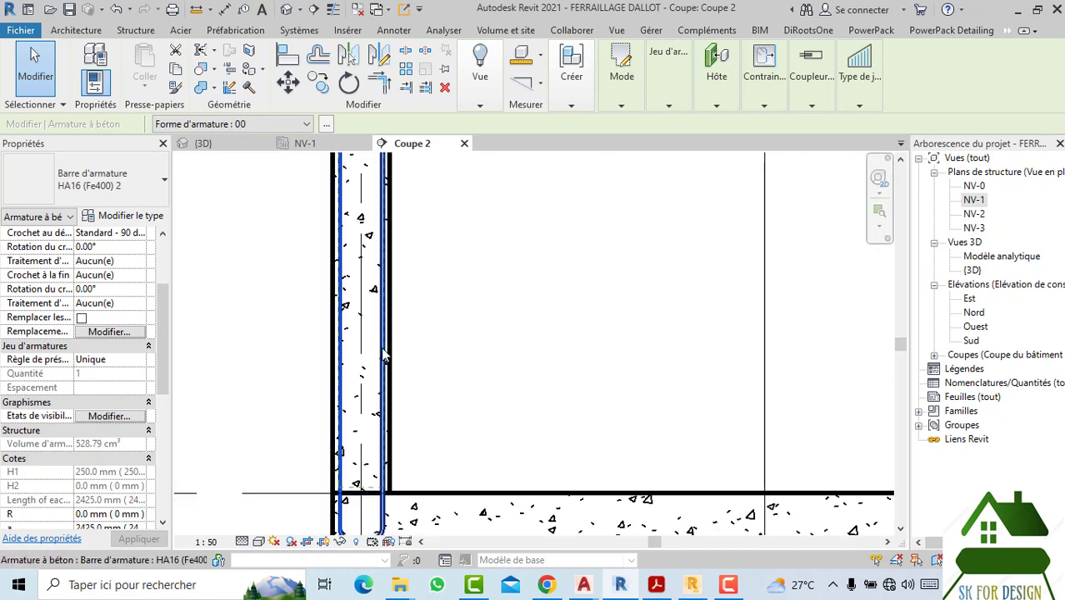
ctrl+click(340, 384)
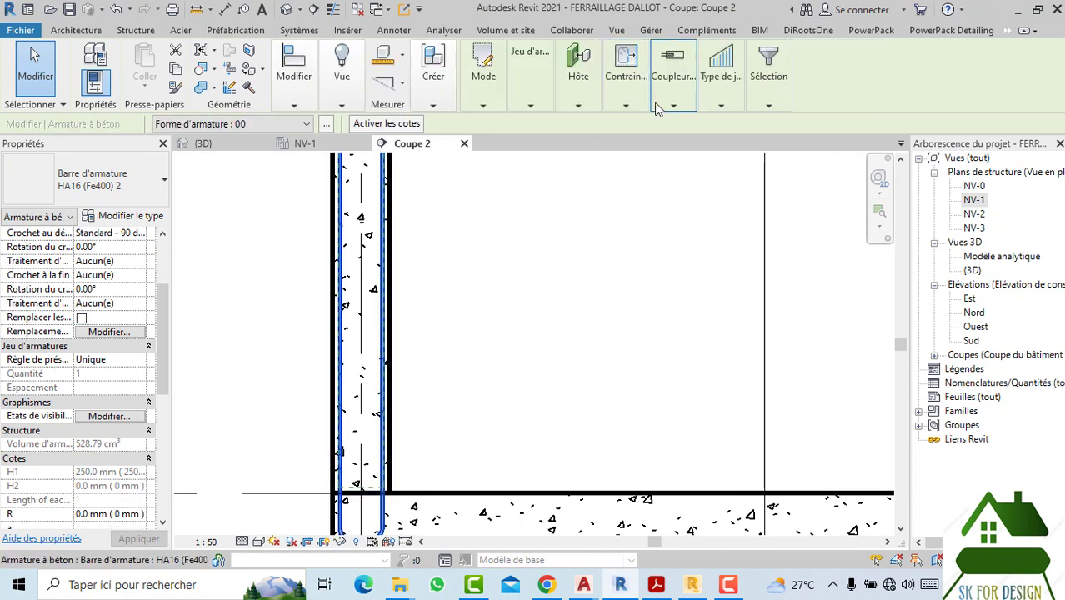
mouse_move(530, 79)
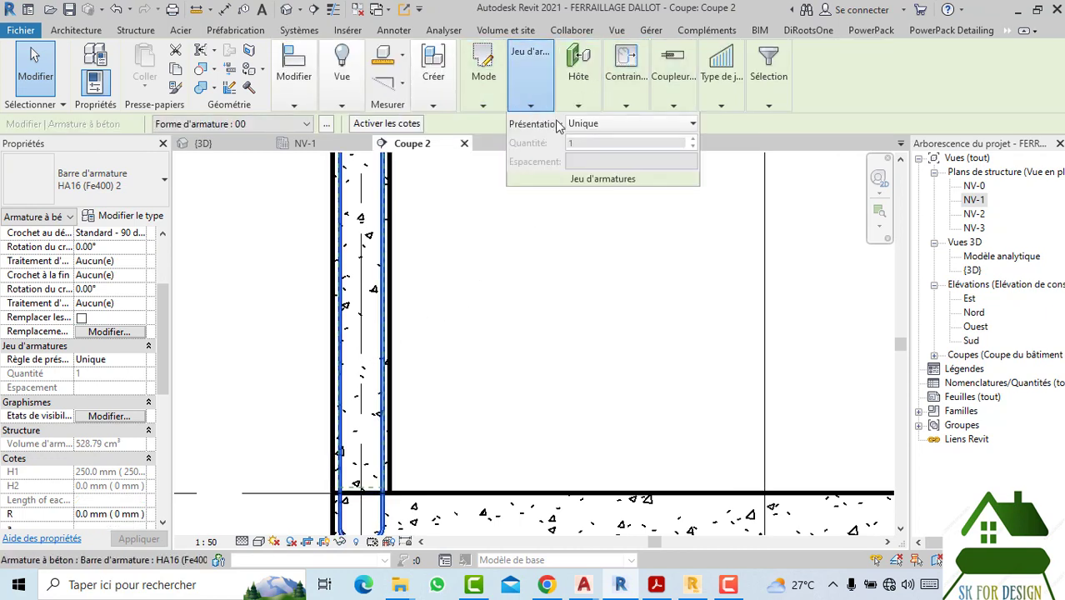
Step: Lay the wall bars out at Espacement maximum 150 mm, then bring up the AutoCAD drawing
click(577, 125)
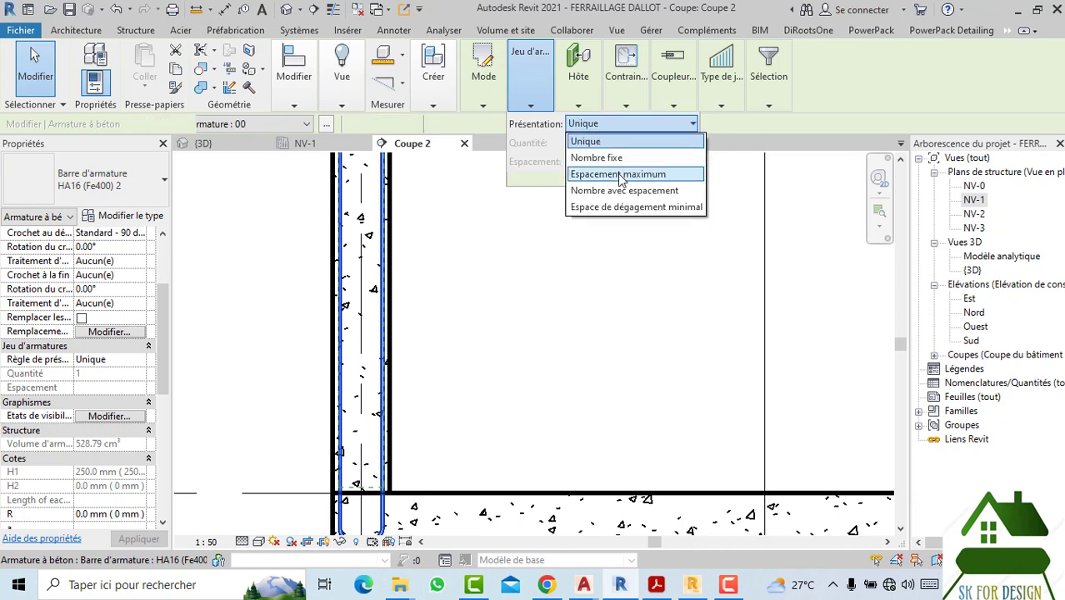
click(621, 172)
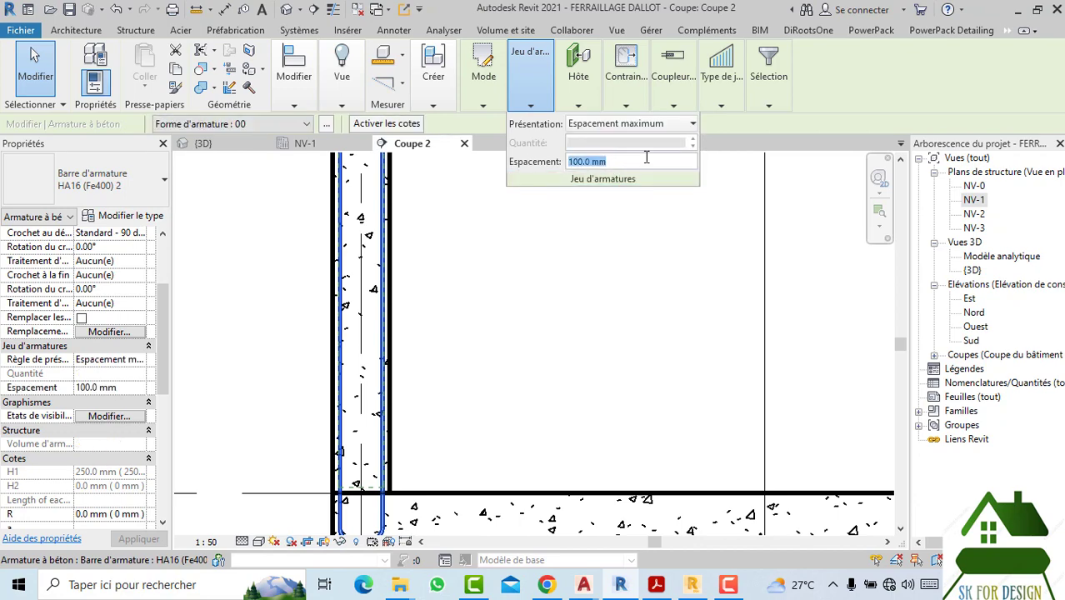
key(Return)
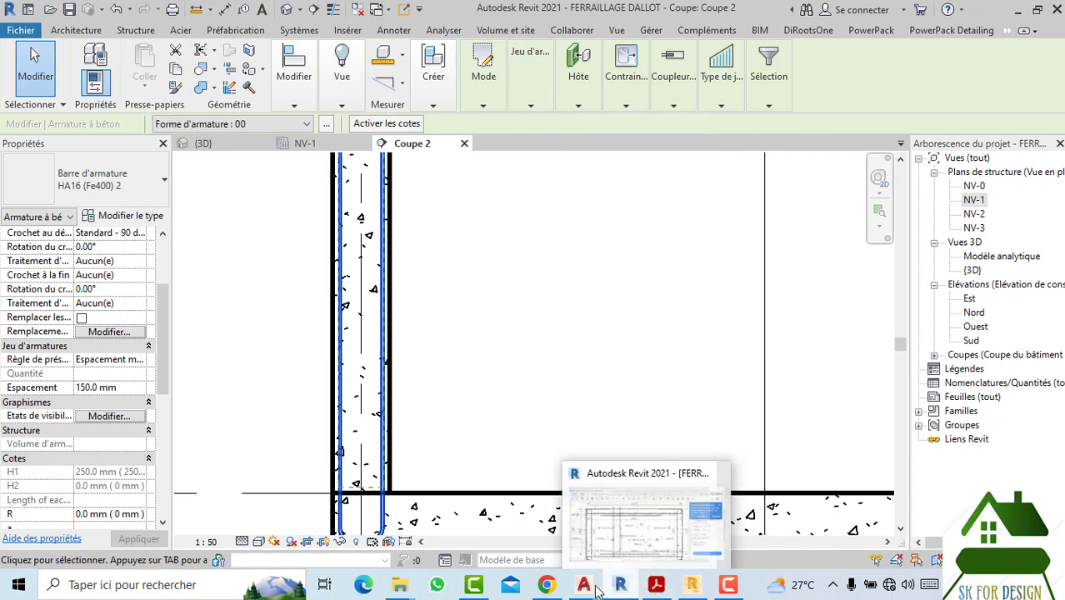
mouse_move(584, 586)
click(643, 529)
Step: Pan the DWG to read the Radier BA béton ép. 30cm e=15 HA 14 callouts
middle_drag(534, 246, 503, 406)
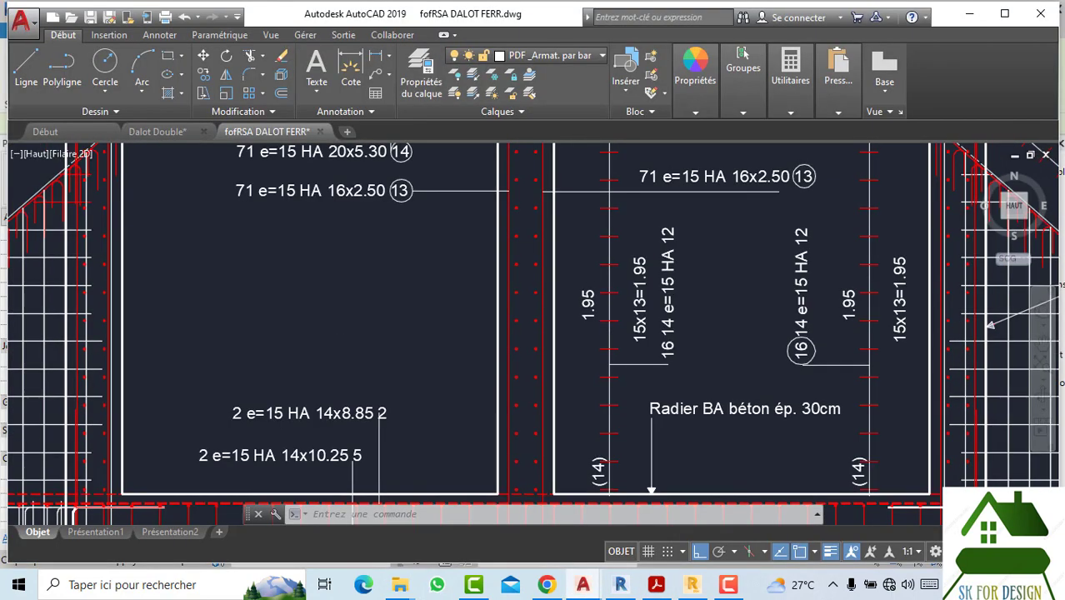
mouse_move(658, 355)
middle_down()
mouse_move(656, 481)
mouse_move(617, 350)
middle_up()
mouse_move(598, 389)
middle_down()
mouse_move(587, 370)
mouse_move(596, 312)
middle_up()
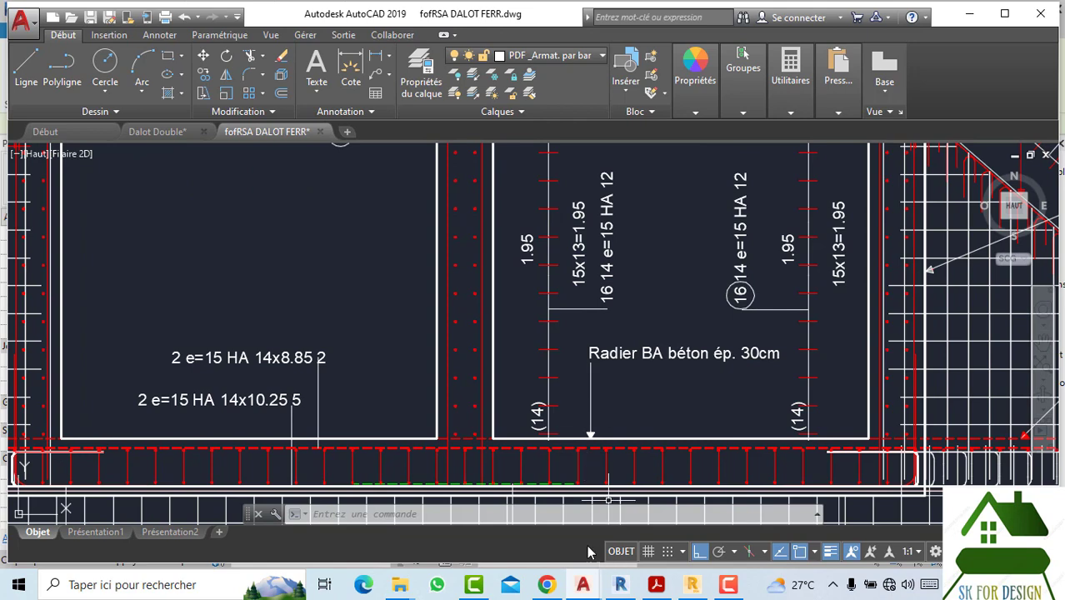
Step: Return to Revit's Coupe 2 and select the hooked HA16 wall bar set
click(621, 584)
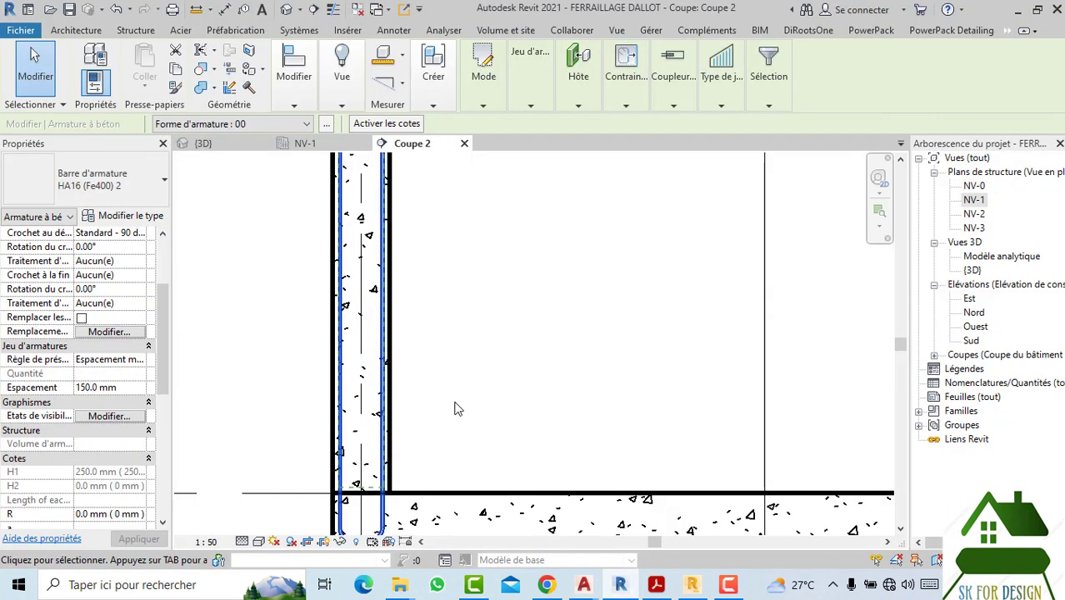
scroll(430, 311, down, 2)
scroll(487, 368, down, 2)
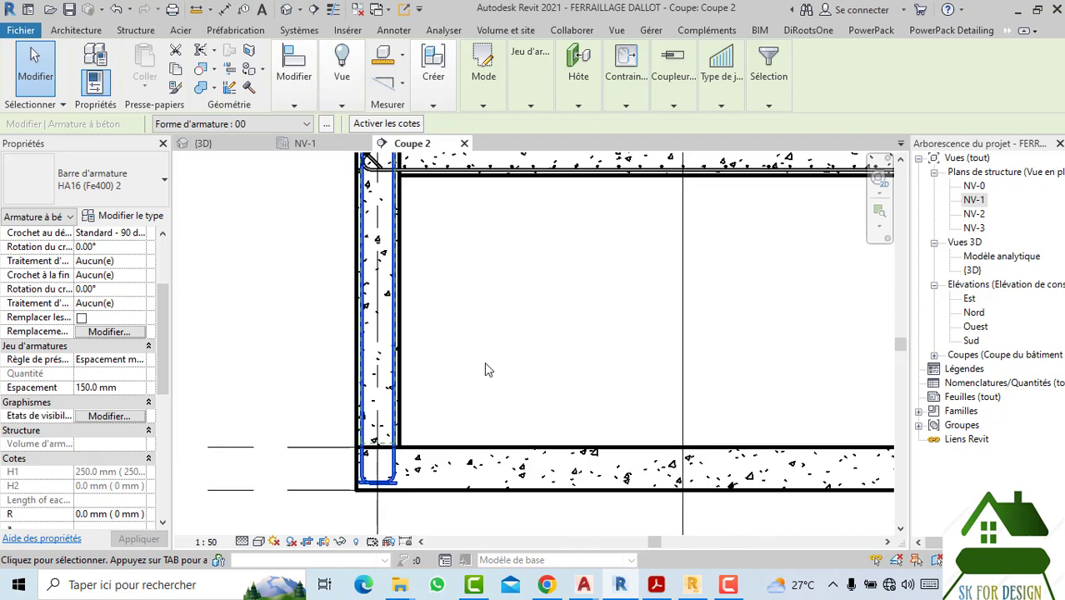
click(487, 369)
scroll(341, 426, down, 2)
scroll(341, 426, up, 2)
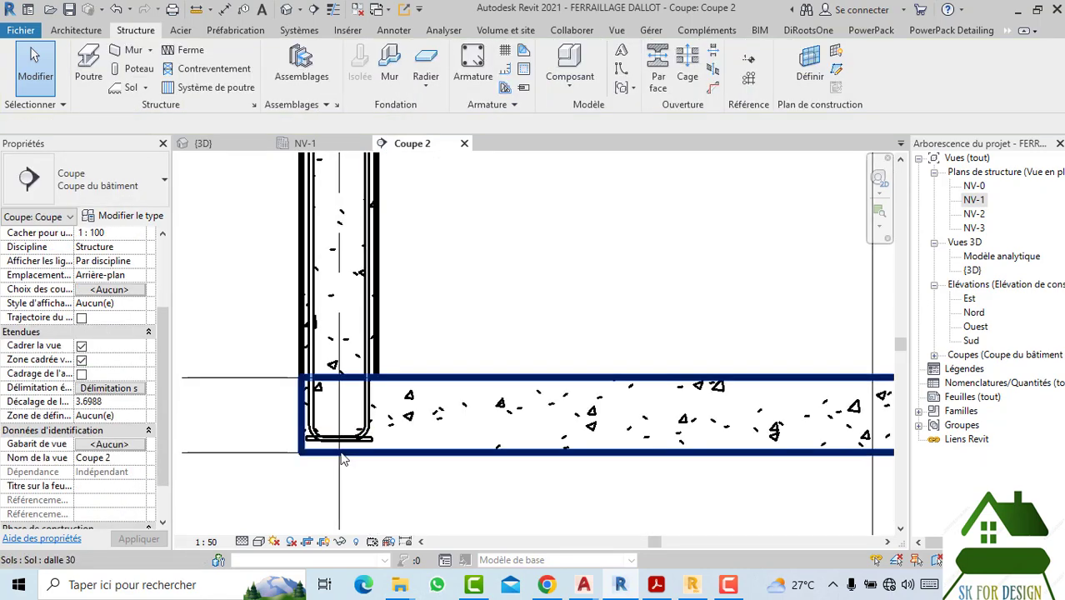
scroll(340, 443, up, 1)
scroll(312, 446, up, 1)
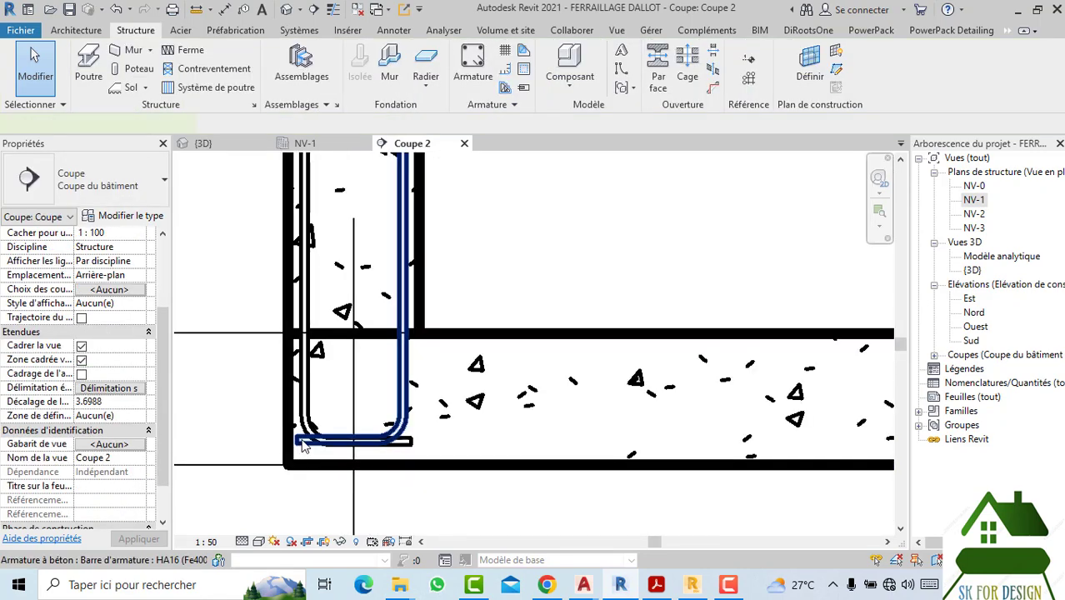
click(305, 446)
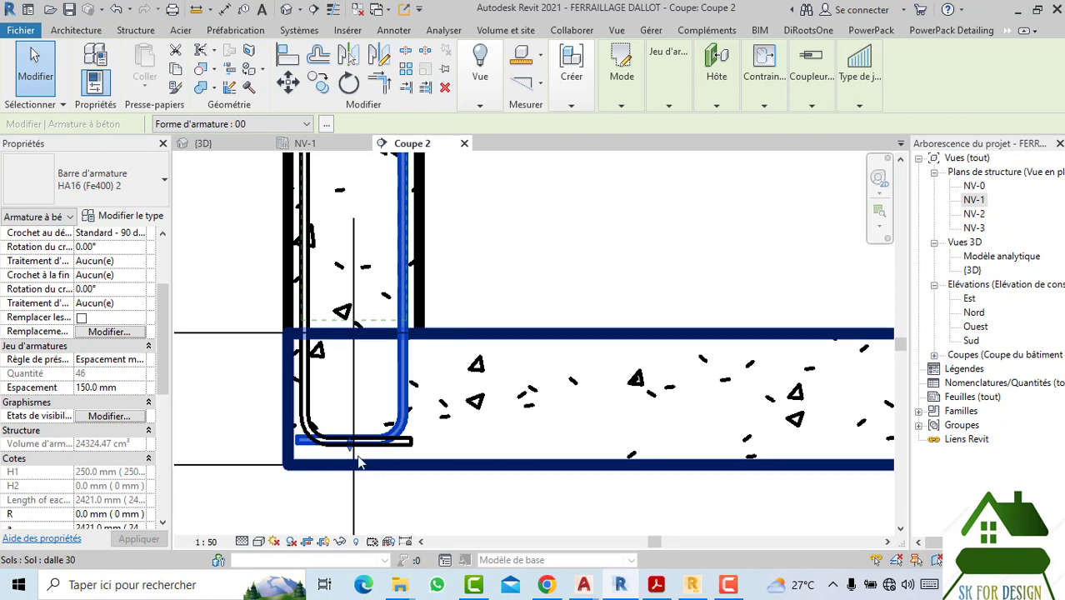
Step: Change the HA16 (Fe400) 2 type's Standard 90° hook length to 200 mm
click(130, 219)
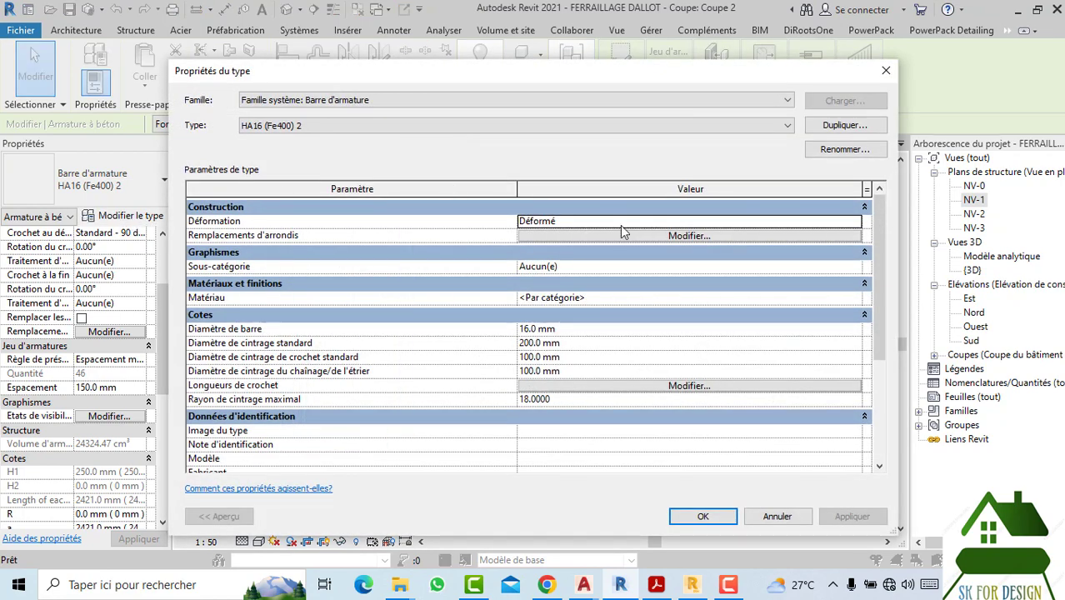
click(654, 389)
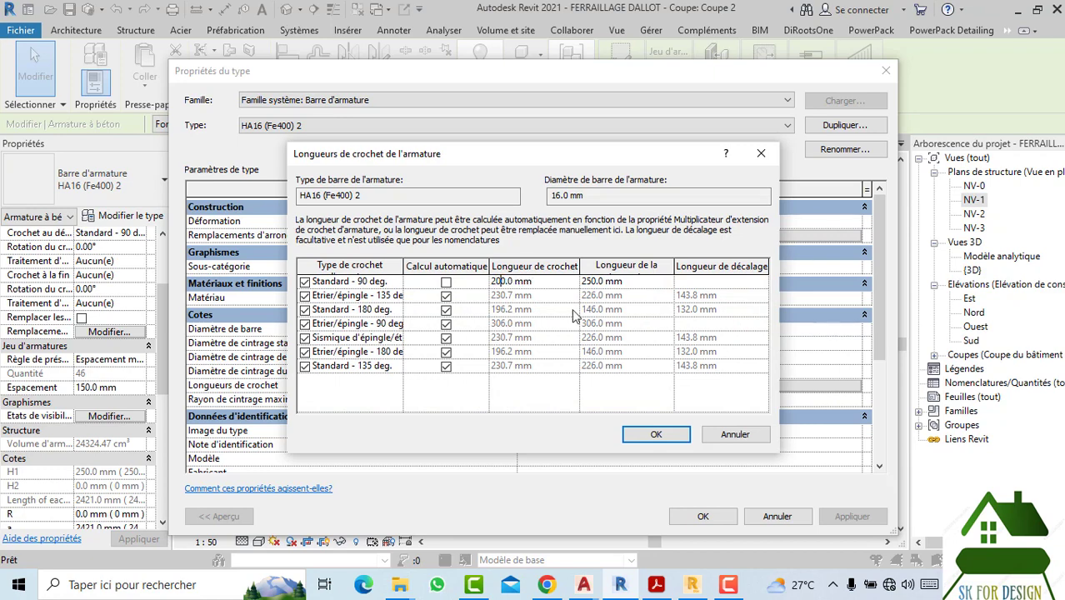
click(656, 434)
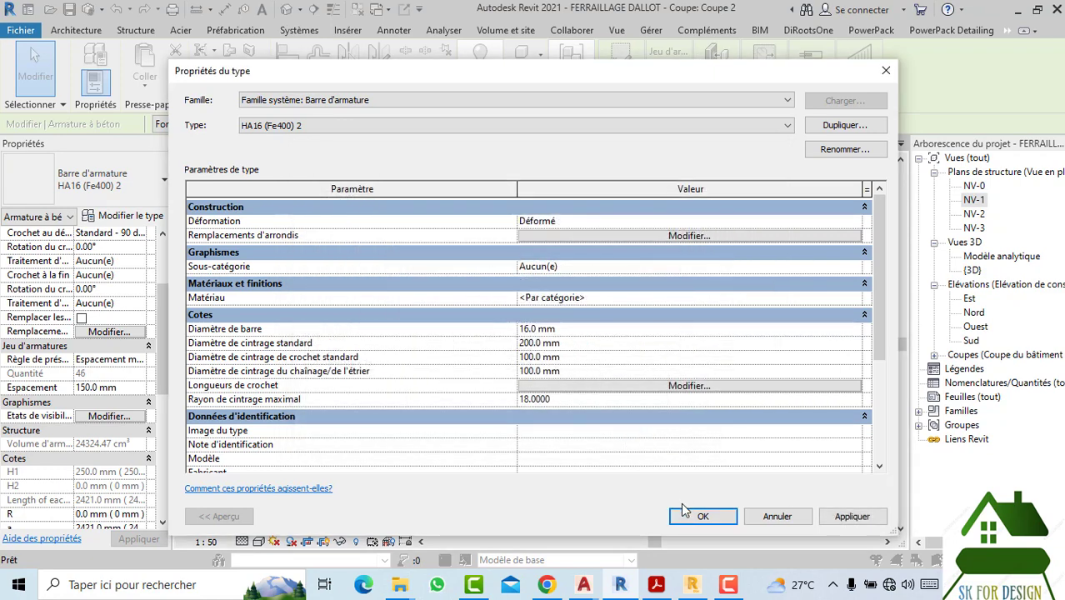
click(690, 522)
click(436, 515)
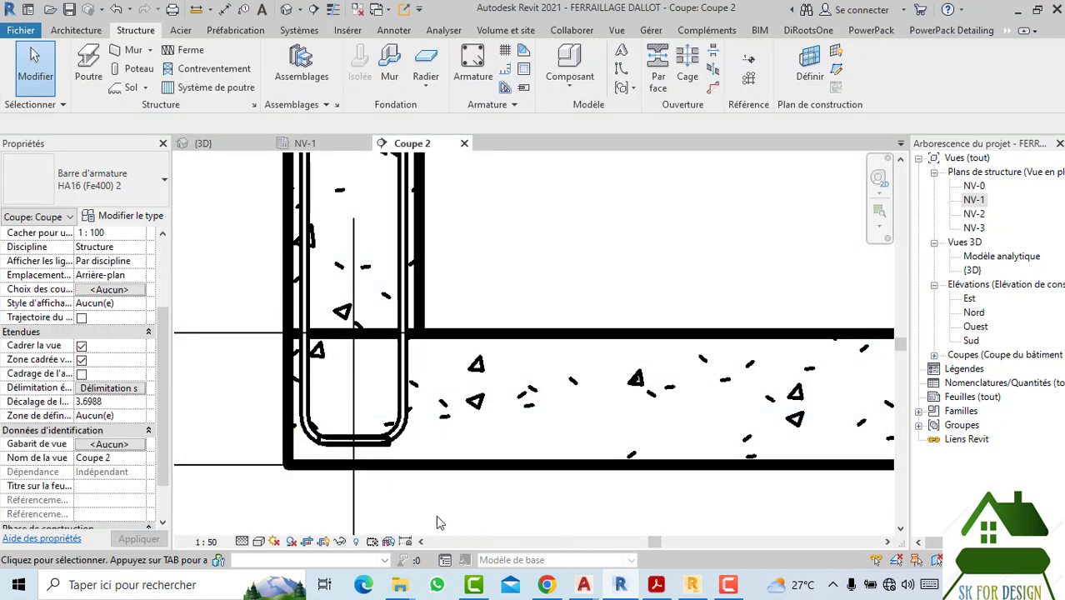
Step: Select the left wall bar set and start Copy from a base point at the wall
scroll(436, 523, down, 2)
scroll(416, 293, down, 2)
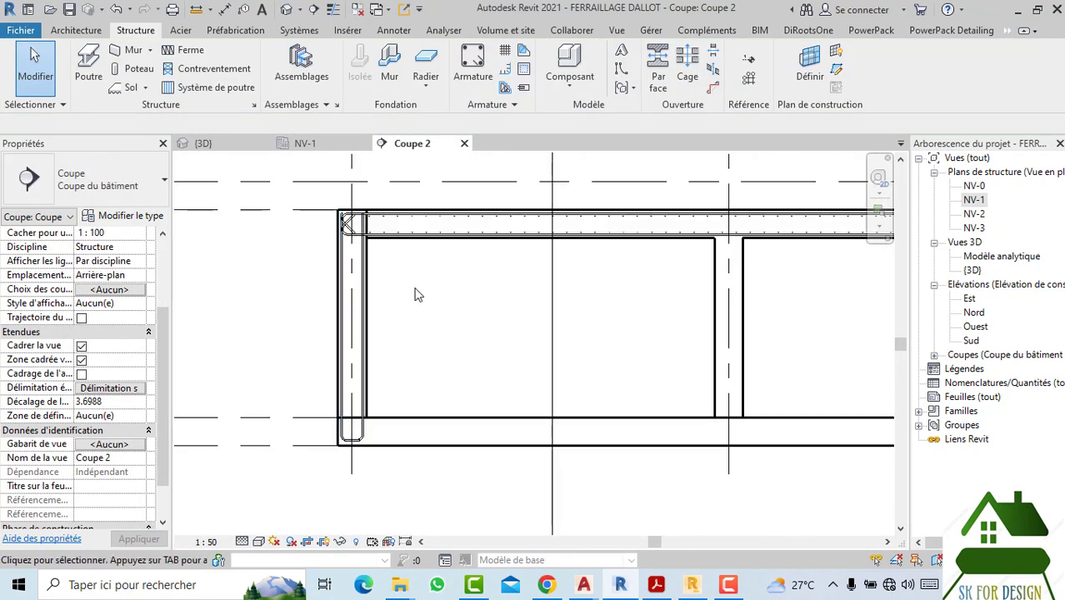
click(352, 361)
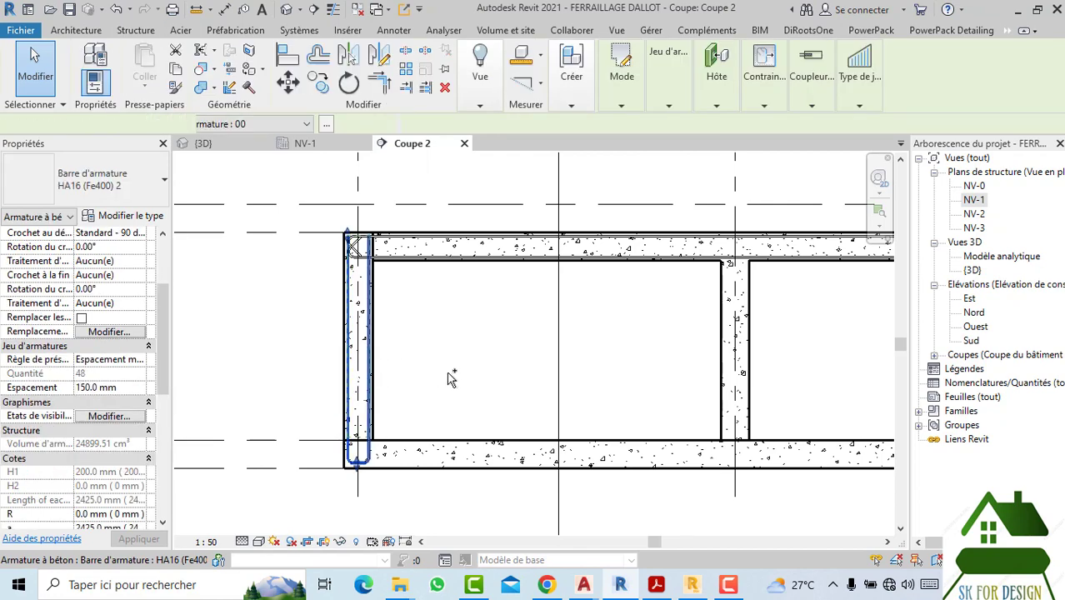
click(360, 108)
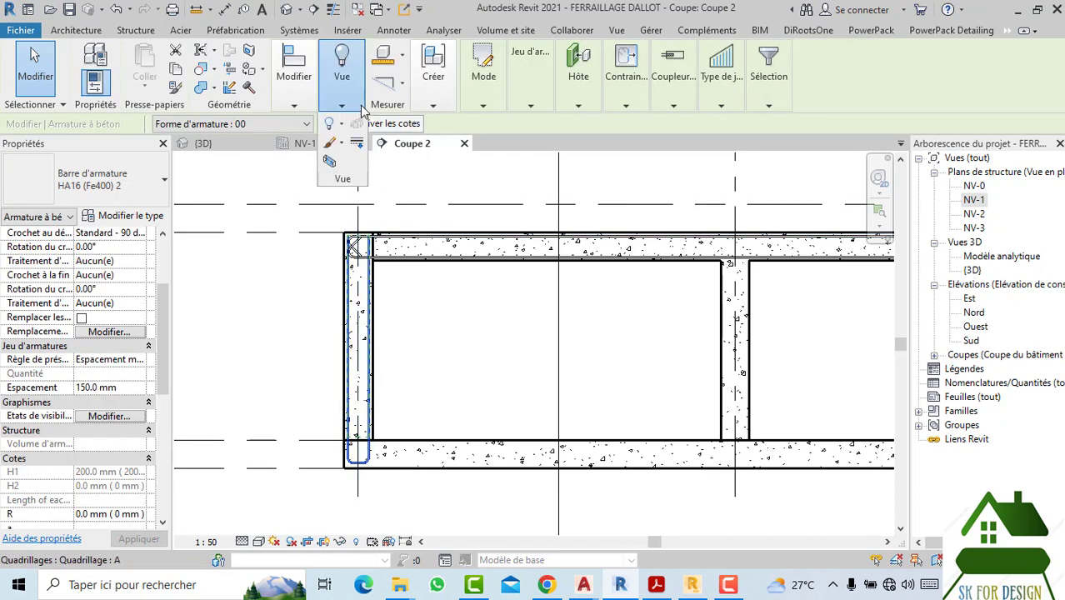
mouse_move(293, 98)
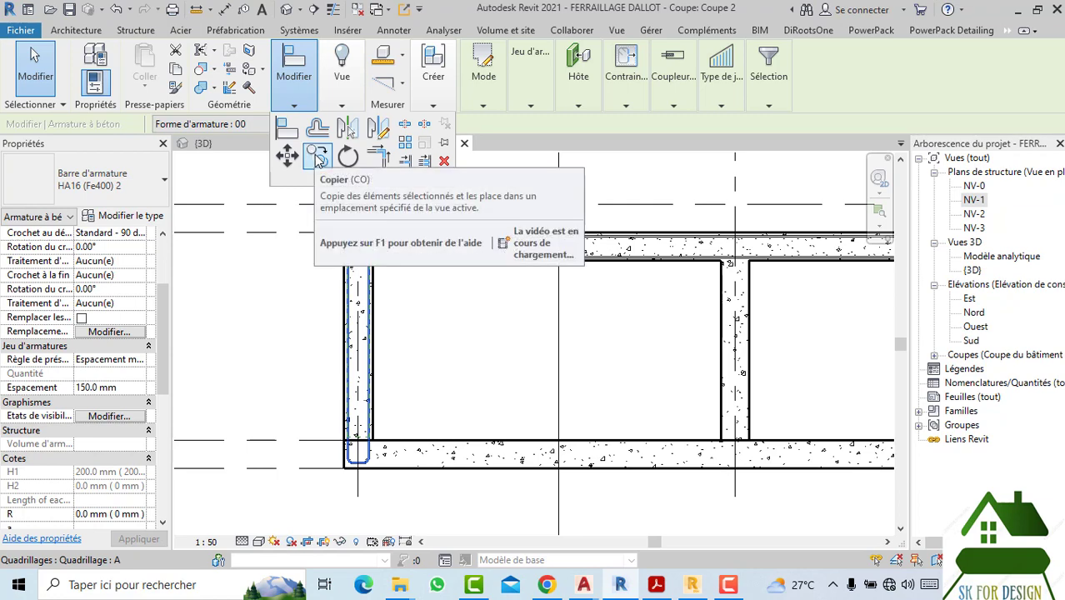
click(317, 156)
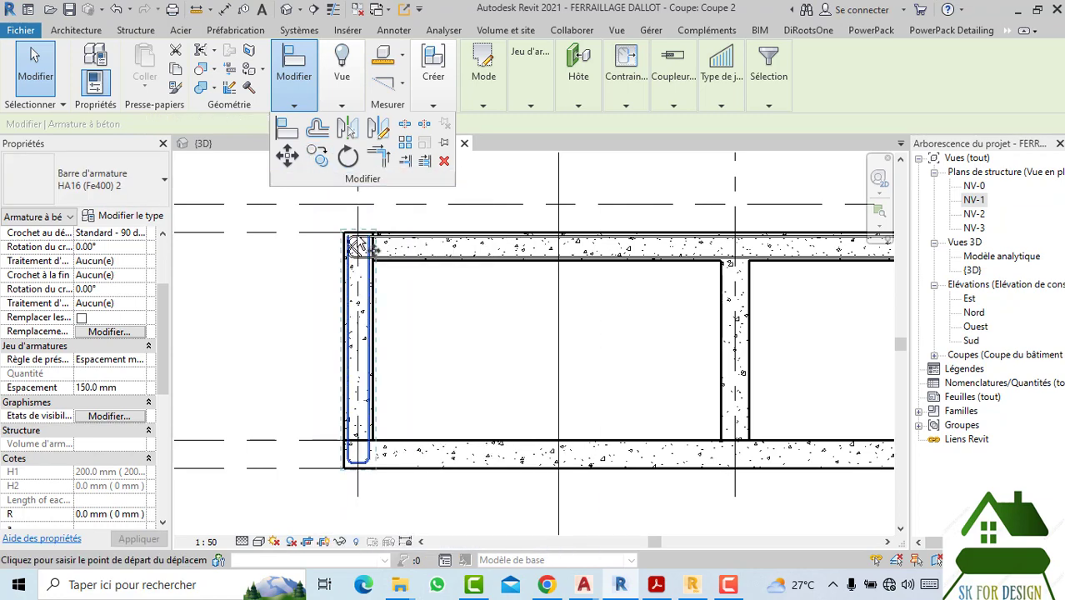
scroll(454, 400, down, 2)
click(408, 442)
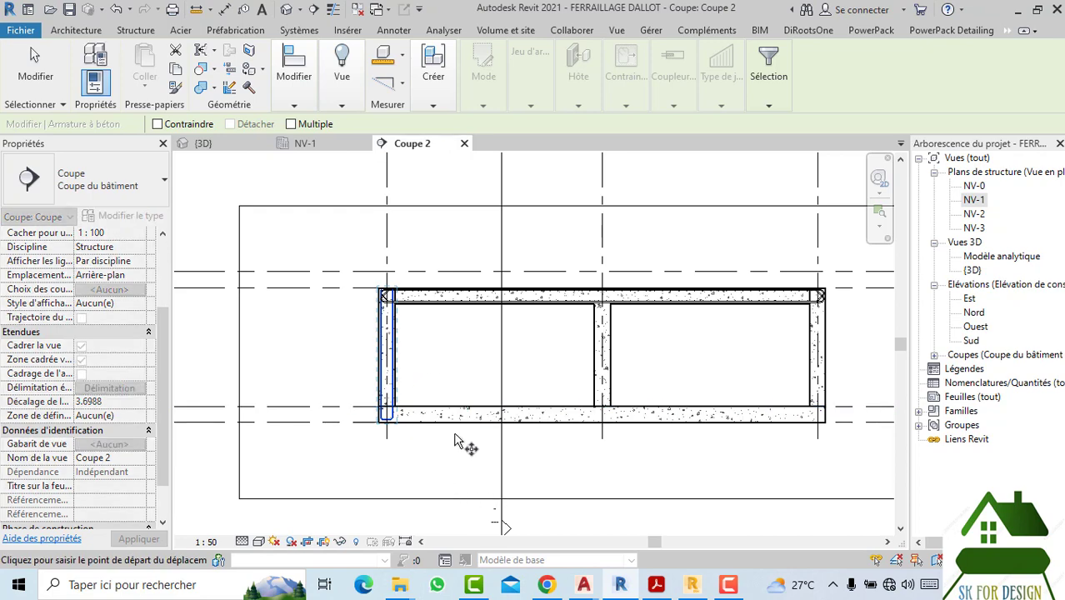
scroll(392, 436, up, 2)
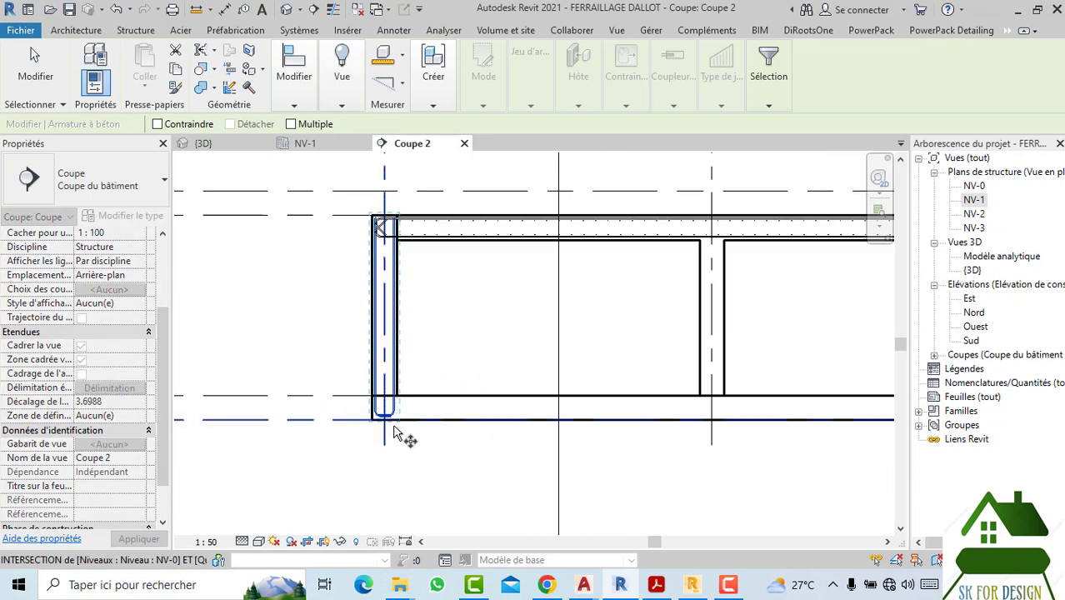
scroll(393, 440, up, 3)
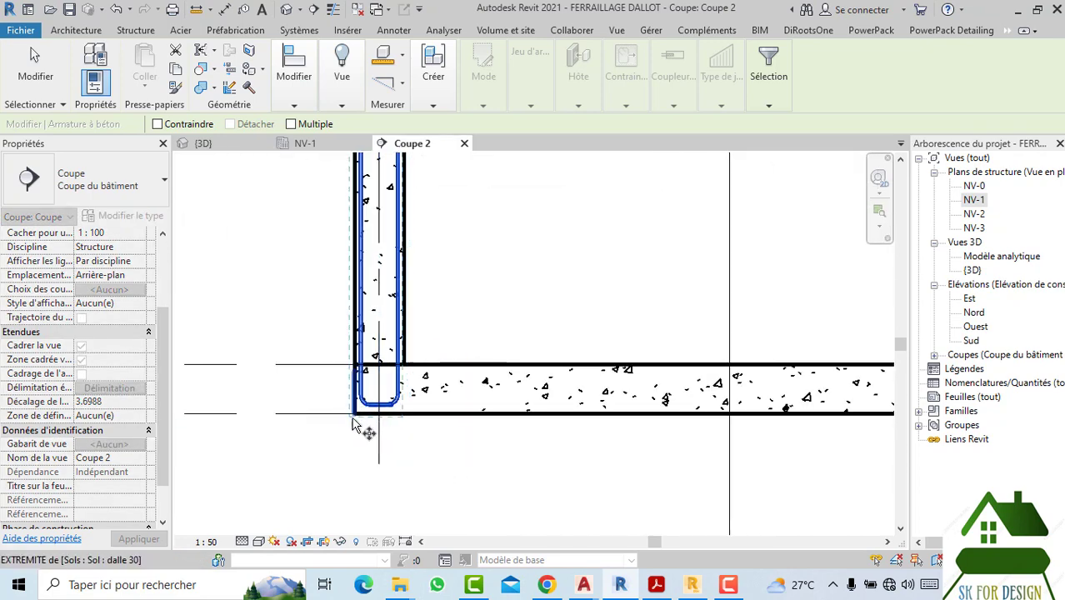
scroll(356, 417, down, 2)
scroll(353, 392, up, 1)
scroll(352, 380, up, 1)
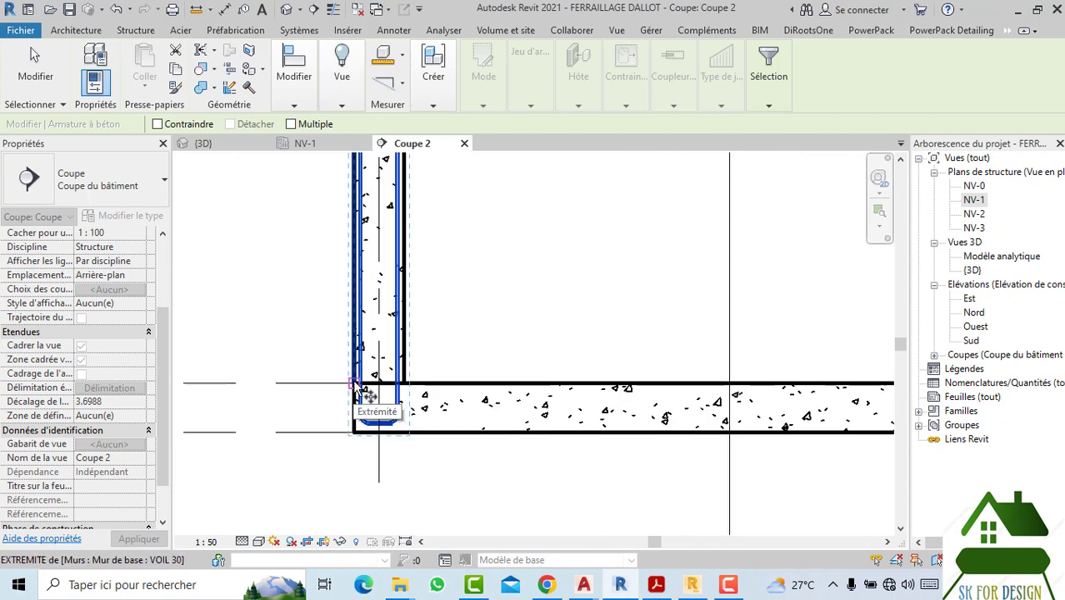
middle_drag(546, 374, 454, 398)
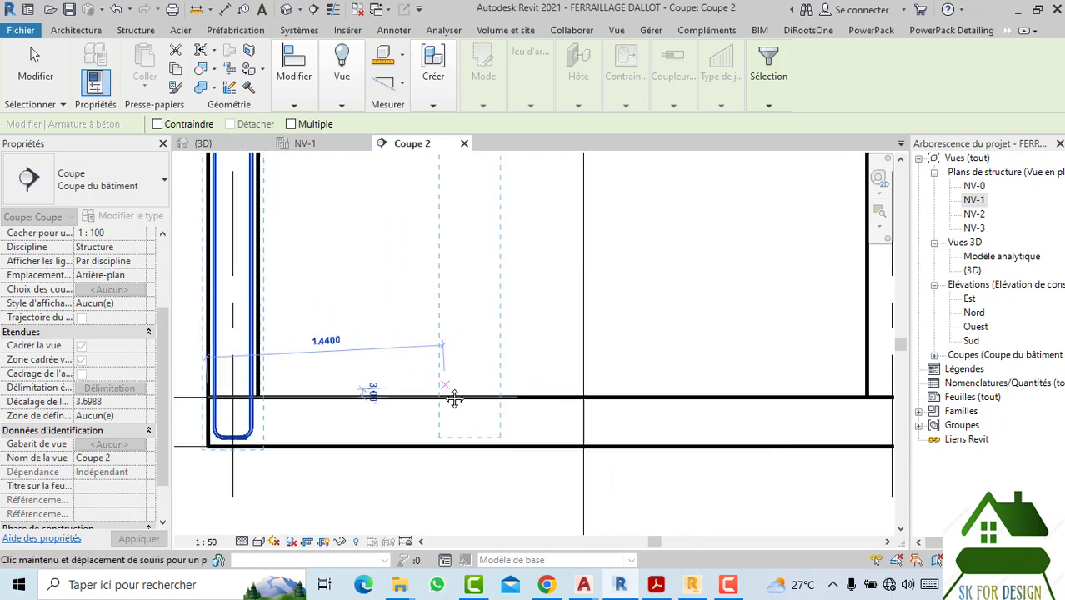
Step: With Multiple ticked, place bar copies at the middle and right walls
click(291, 123)
click(838, 379)
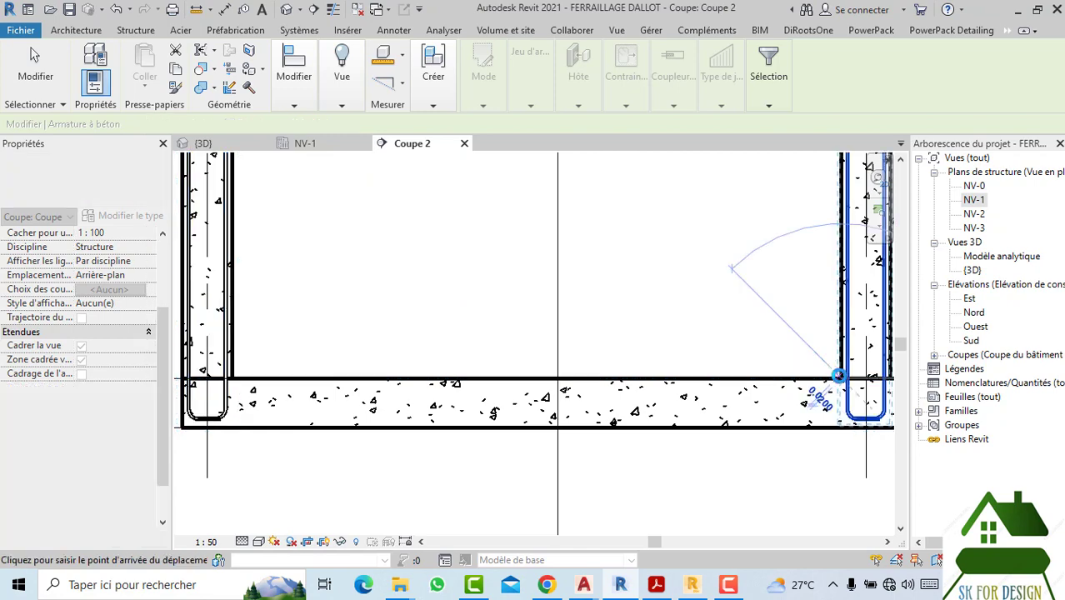
mouse_move(837, 385)
middle_down()
mouse_move(350, 385)
mouse_move(571, 427)
middle_up()
scroll(345, 416, down, 1)
click(574, 417)
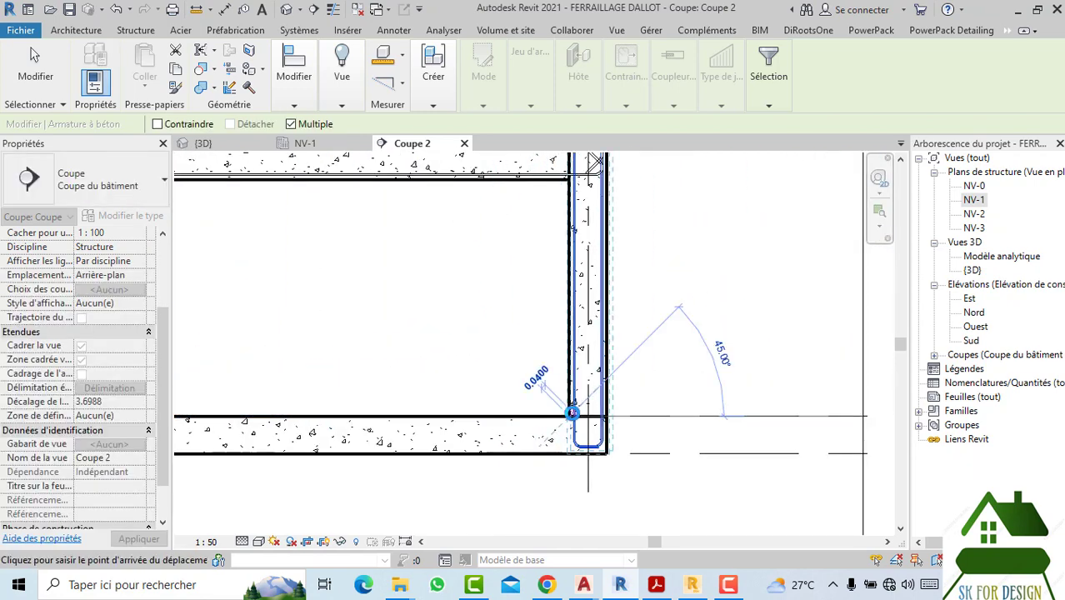
scroll(604, 392, down, 3)
scroll(671, 421, down, 3)
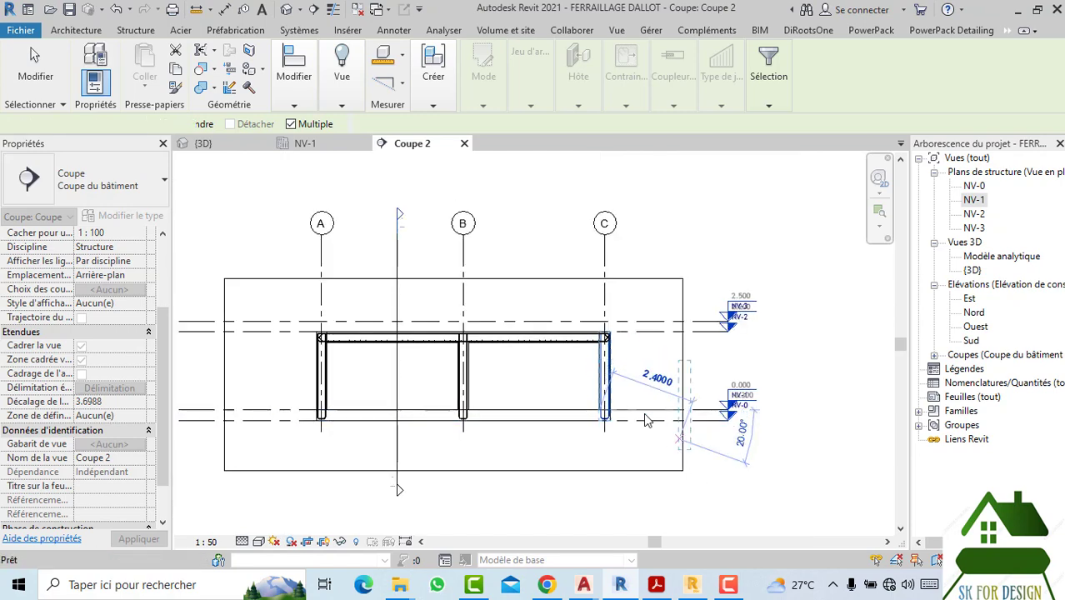
key(Escape)
scroll(647, 421, up, 1)
scroll(309, 373, up, 1)
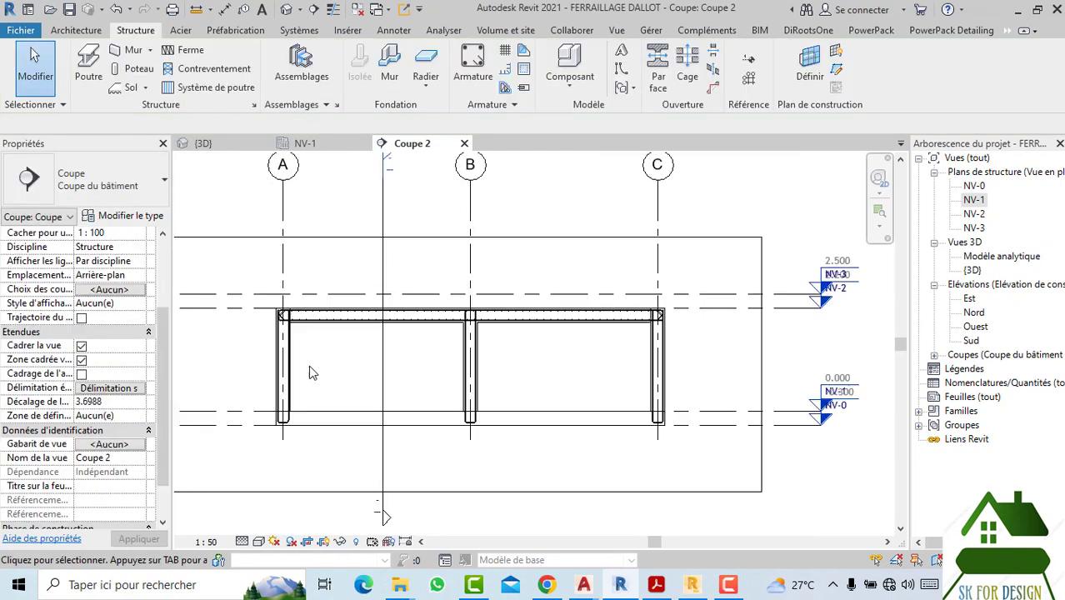
scroll(309, 373, up, 2)
scroll(431, 333, up, 1)
scroll(383, 329, up, 1)
Step: Save the project
scroll(376, 325, up, 1)
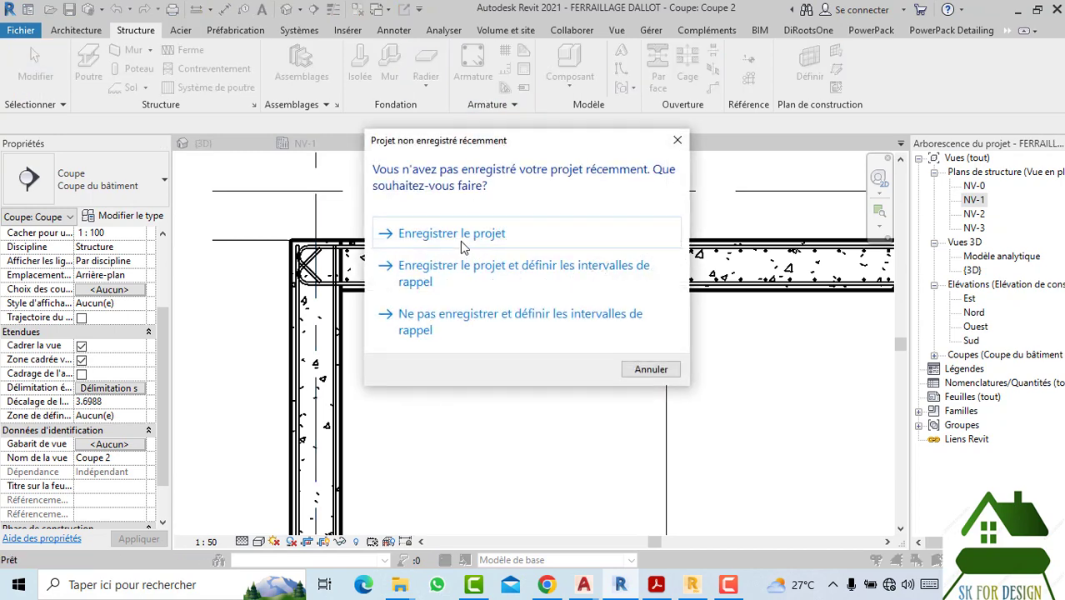
click(474, 237)
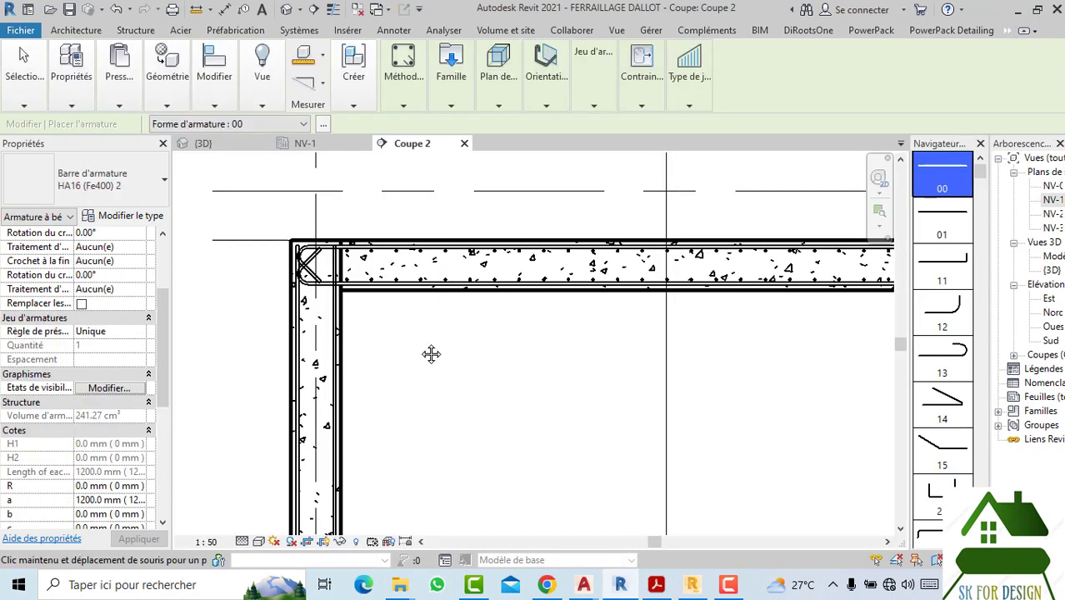
scroll(500, 283, down, 1)
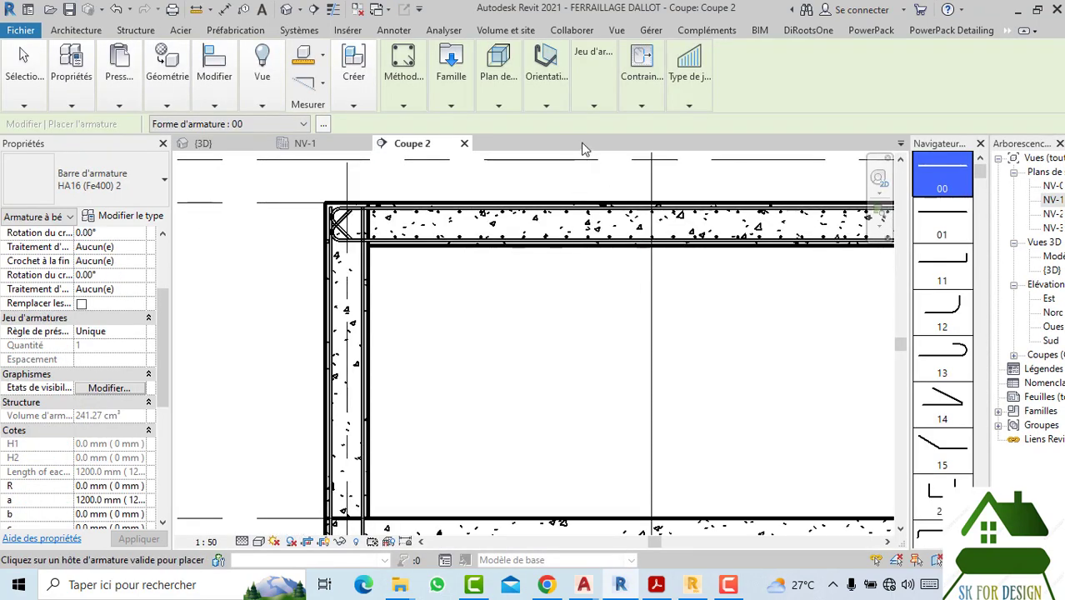
Step: Place an HA16 bar in the left wall, oriented Perpendiculaire à l'enrobage
click(547, 105)
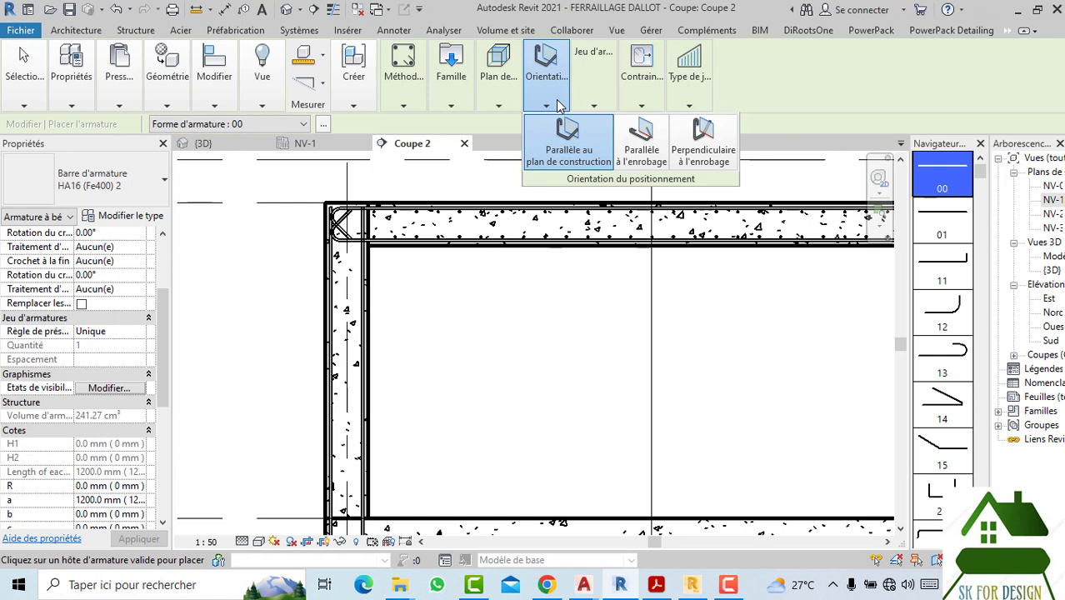
click(700, 140)
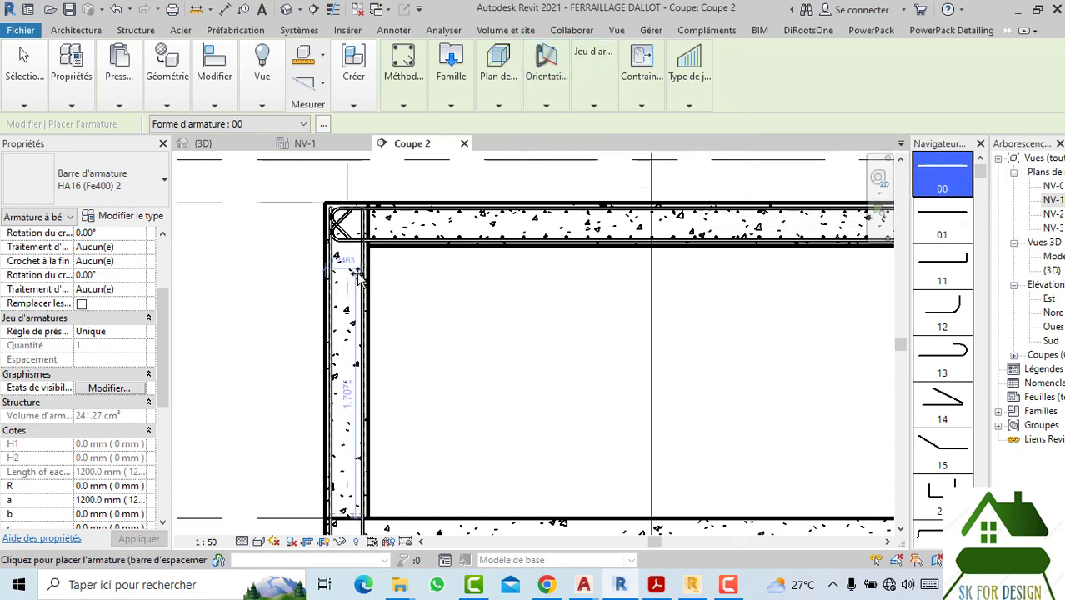
scroll(348, 395, up, 5)
scroll(349, 371, up, 1)
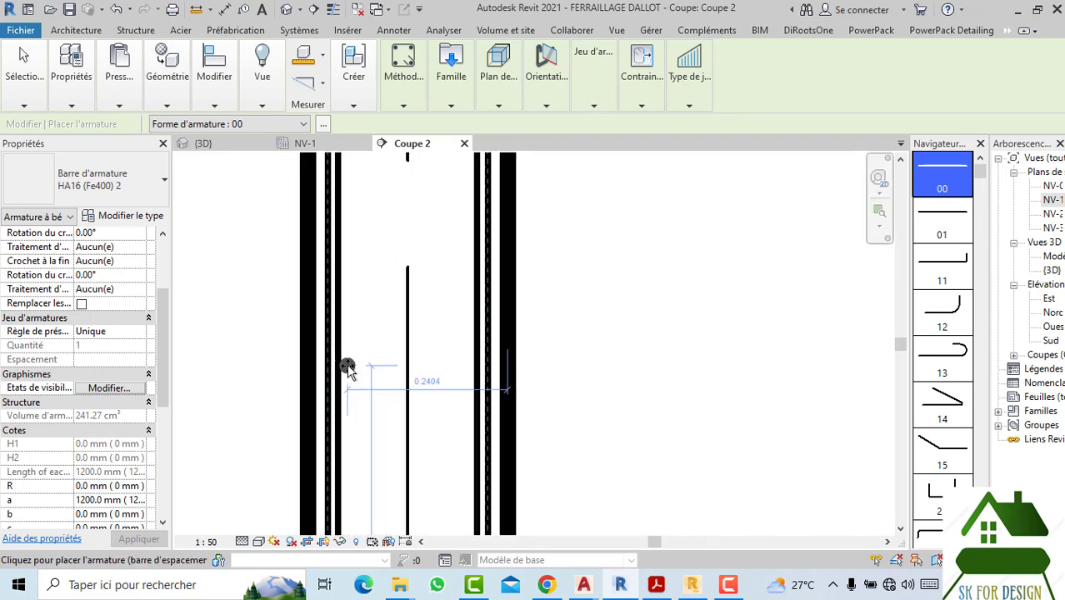
scroll(349, 368, up, 1)
click(369, 406)
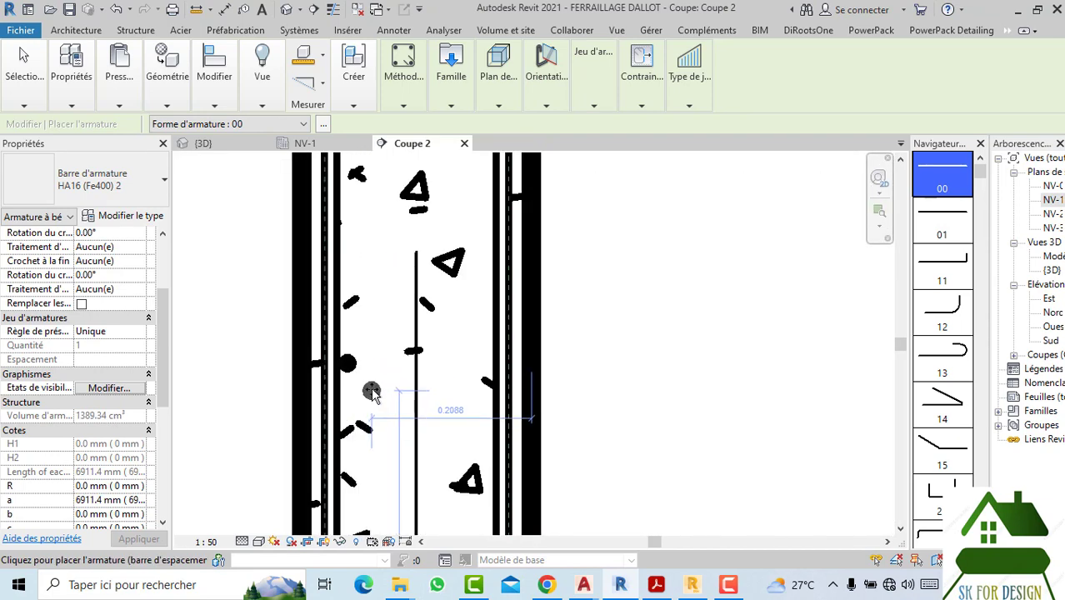
scroll(372, 392, down, 2)
key(Escape)
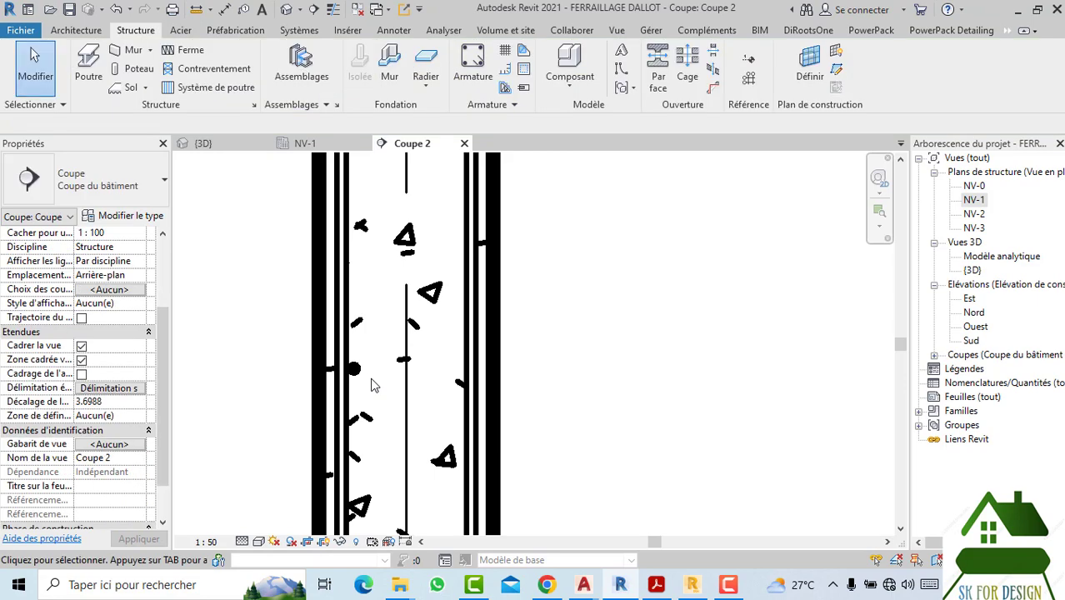
Step: Give the selected HA16 wall bar Standard - 90 deg. hooks at both start and end
click(374, 399)
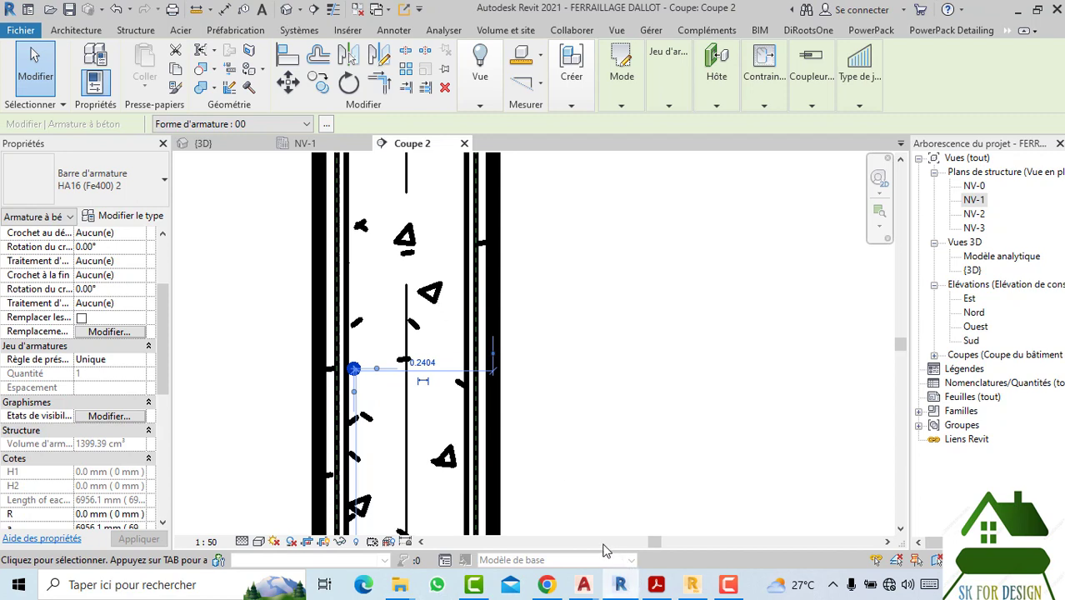
click(621, 96)
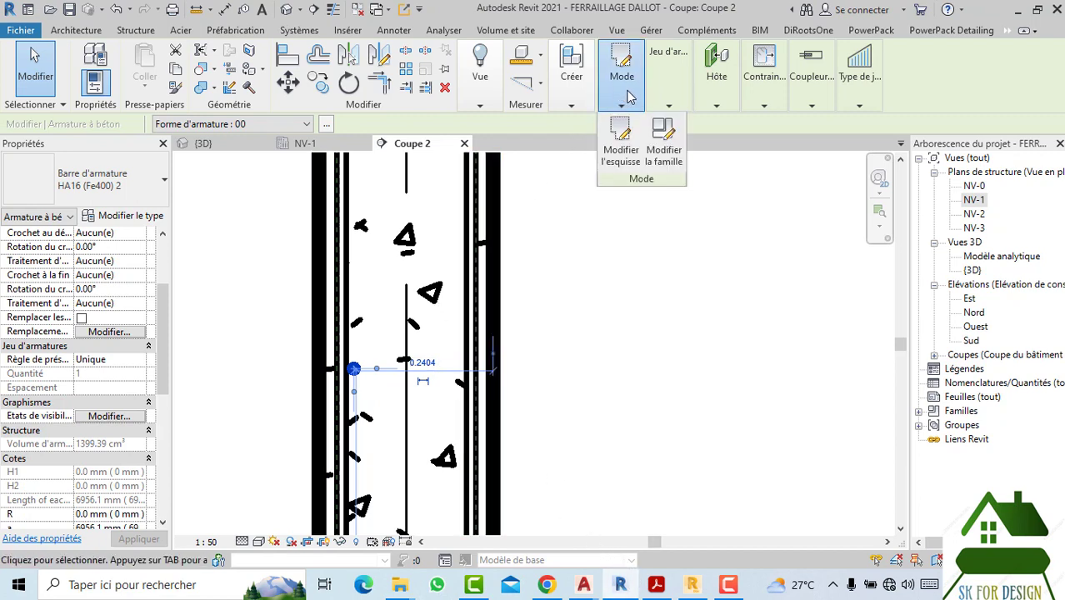
click(589, 98)
click(503, 99)
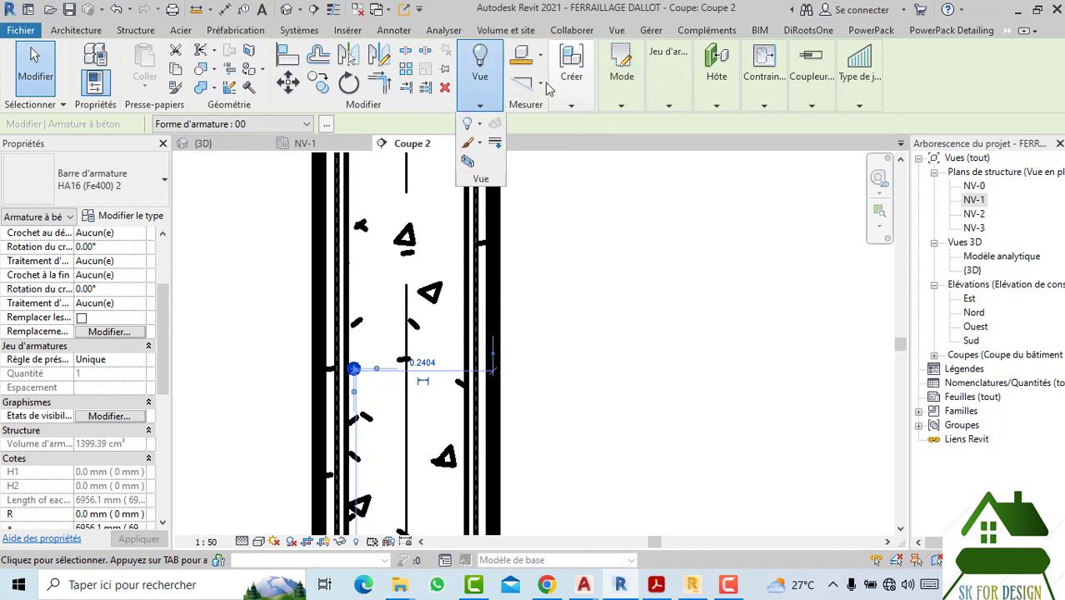
click(608, 98)
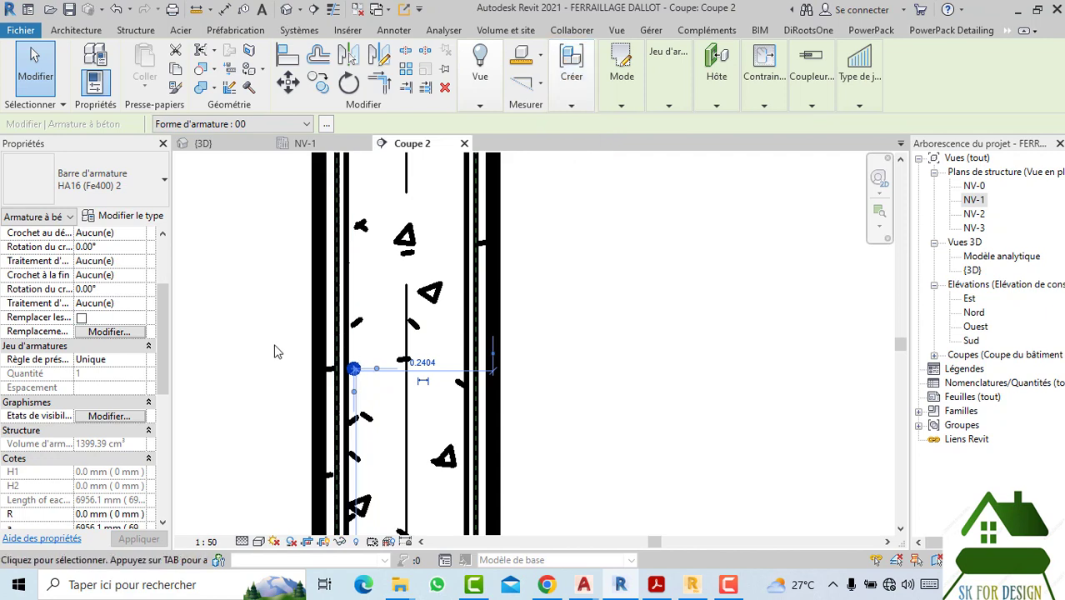
click(142, 249)
click(139, 235)
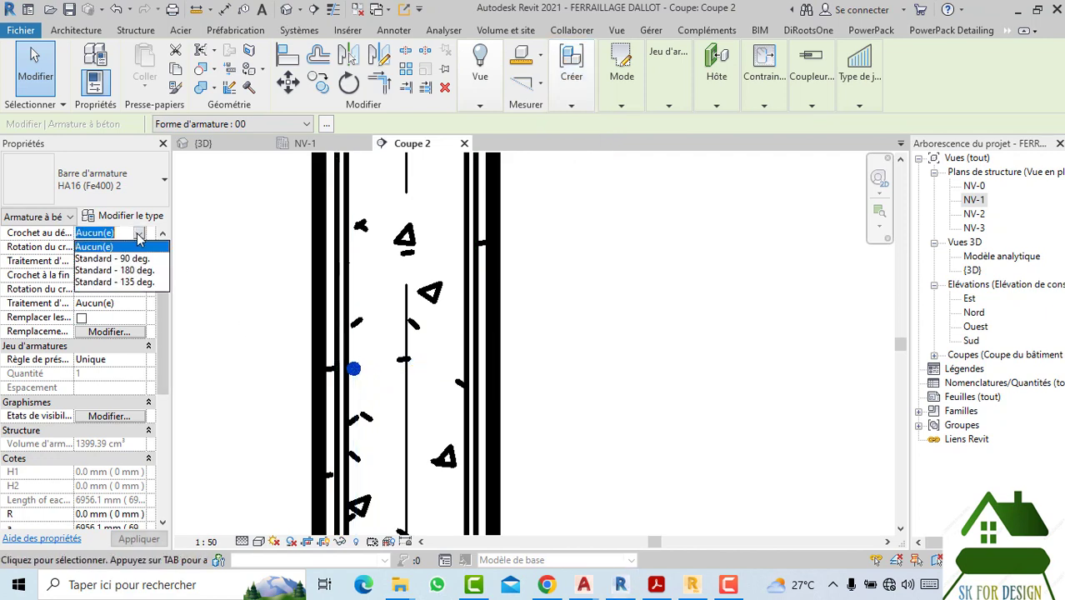
click(141, 260)
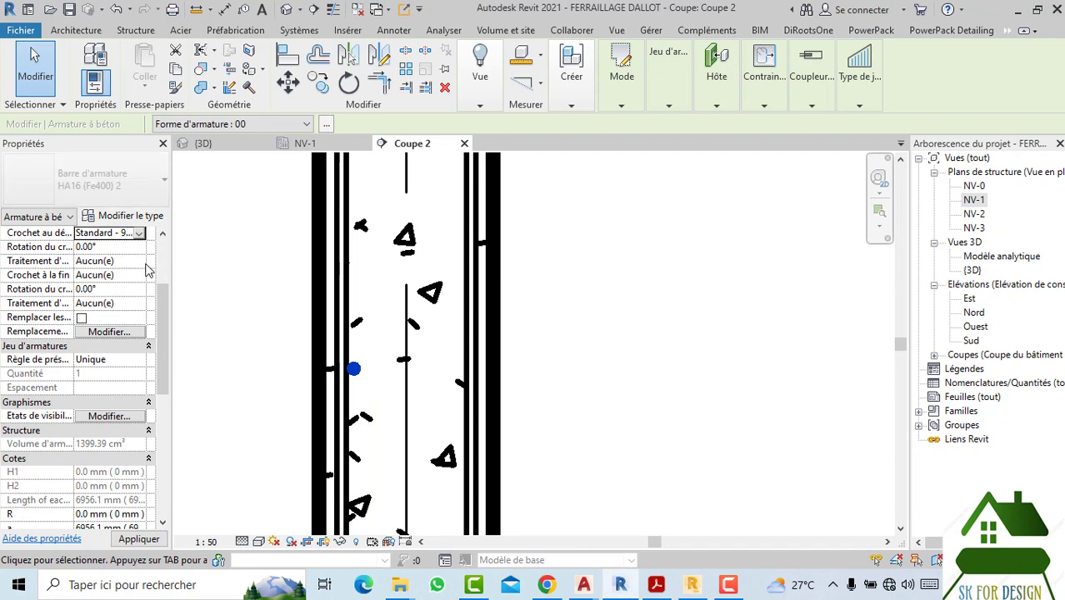
click(139, 276)
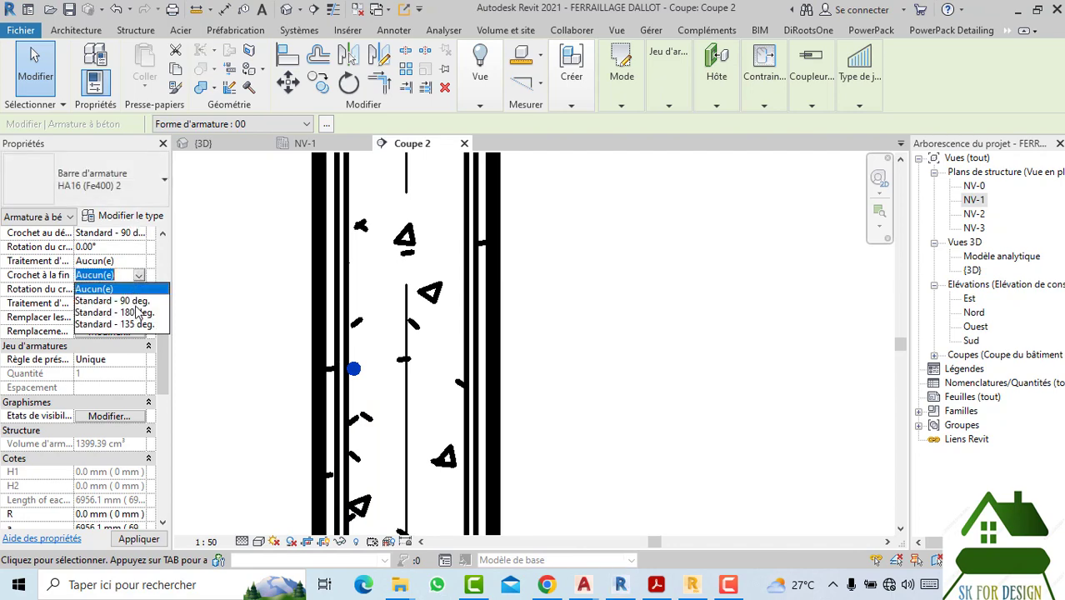
click(132, 301)
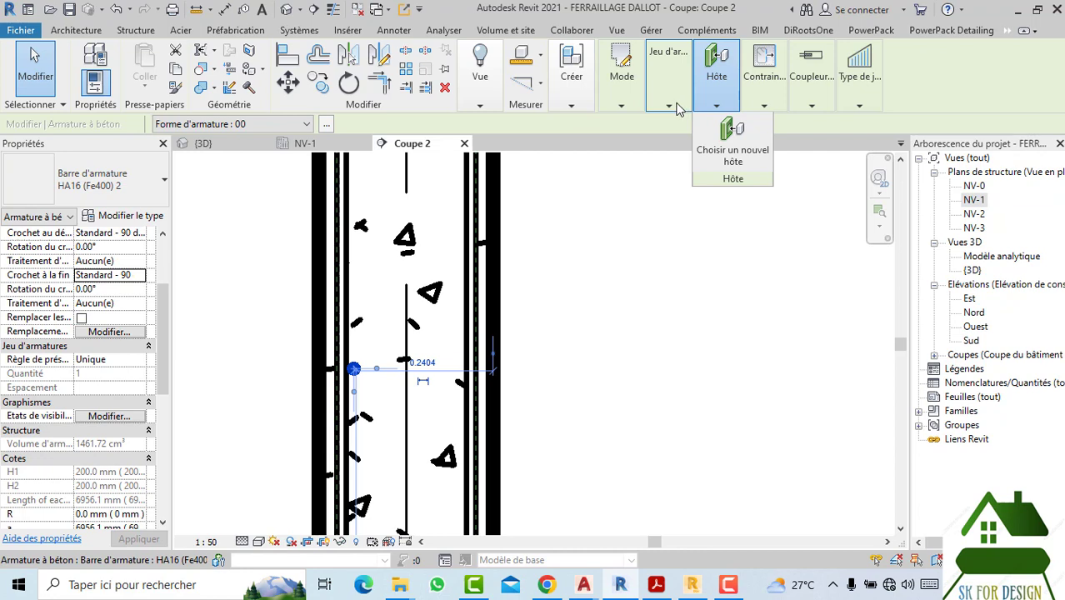
Step: Lay the bar out as a set with Espacement maximum at 150 mm spacing
click(722, 129)
mouse_move(669, 79)
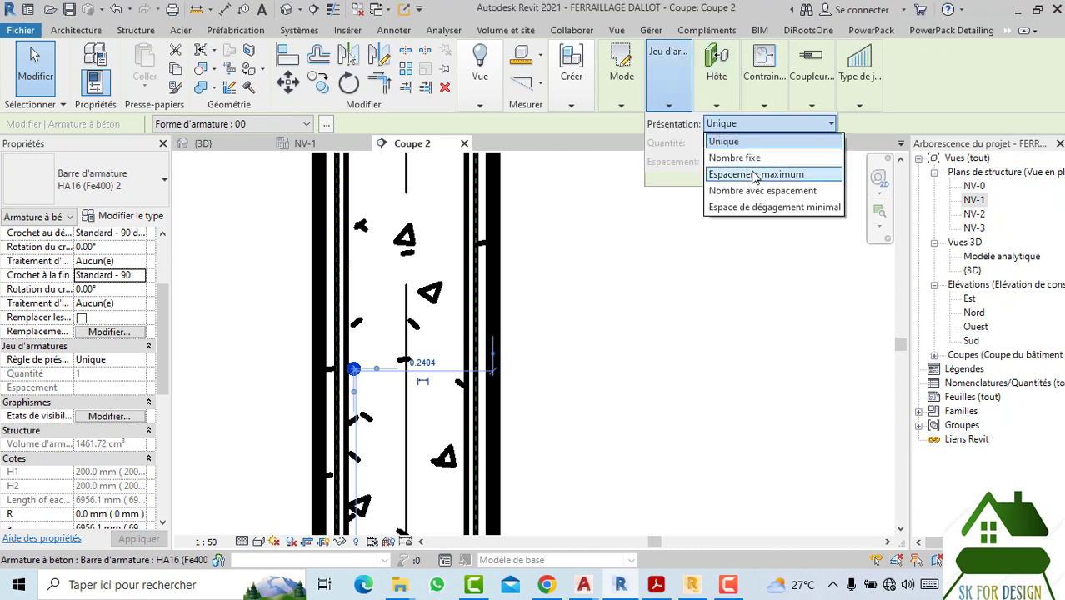
click(756, 176)
mouse_move(716, 105)
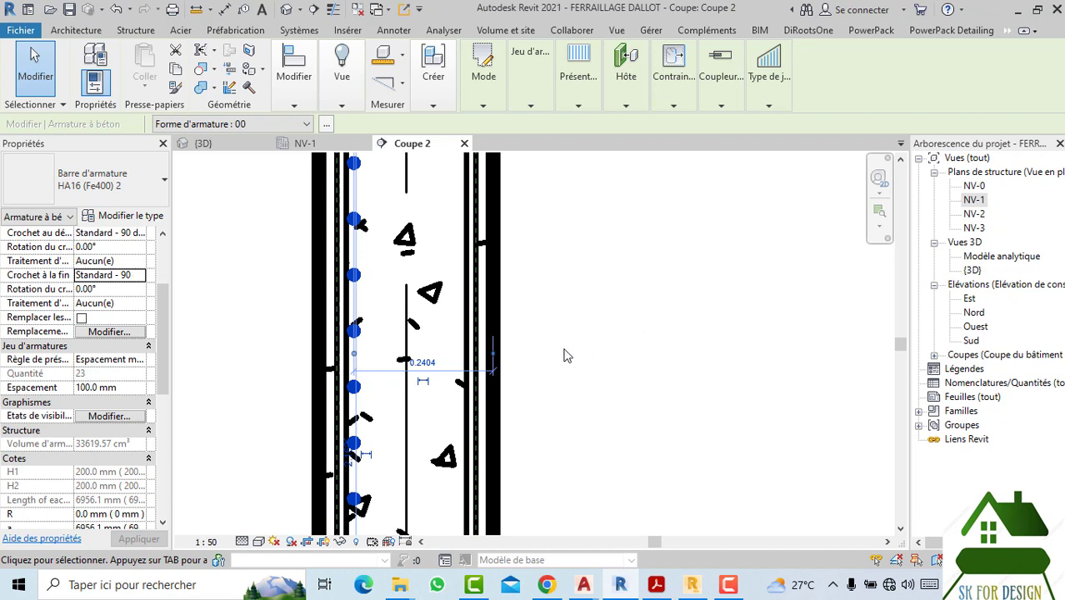
click(538, 102)
text(150)
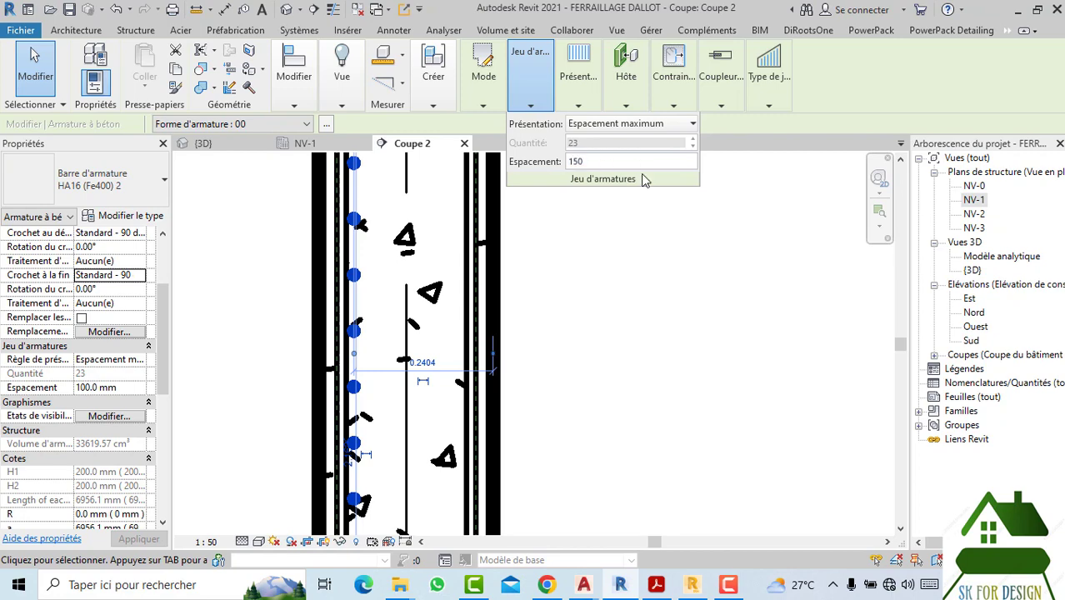
click(627, 248)
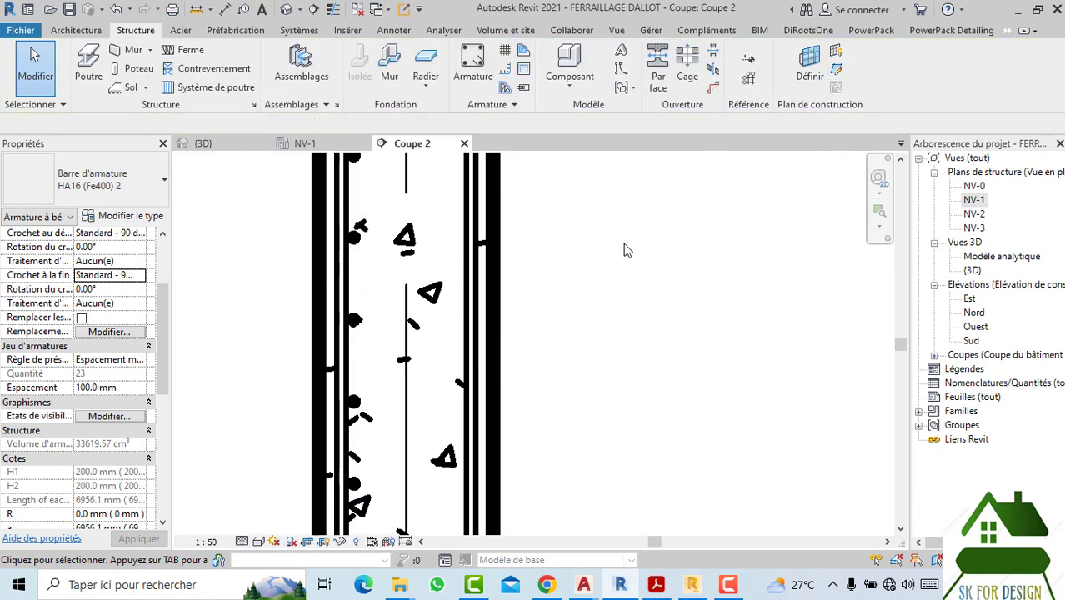
Step: Rotate-copy the HA16 bar set into position
click(356, 325)
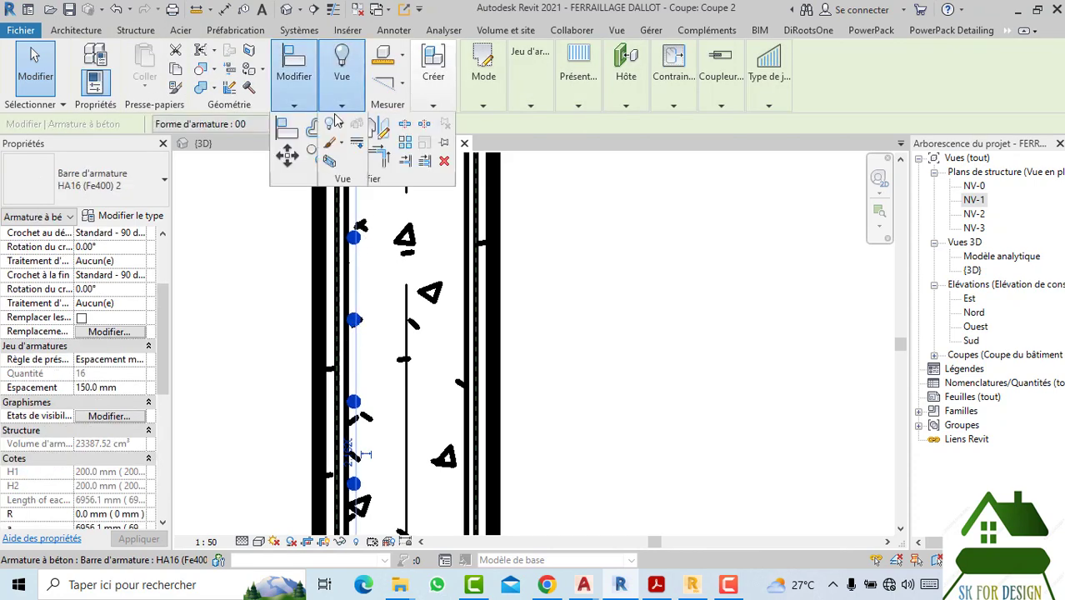
click(369, 133)
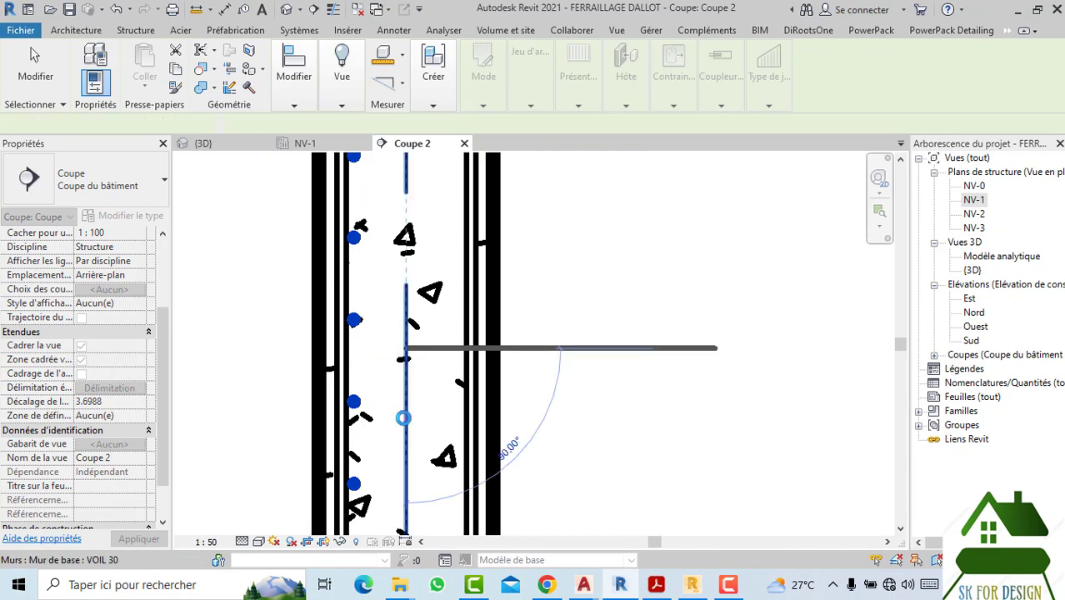
click(406, 411)
scroll(409, 409, down, 2)
scroll(410, 413, down, 2)
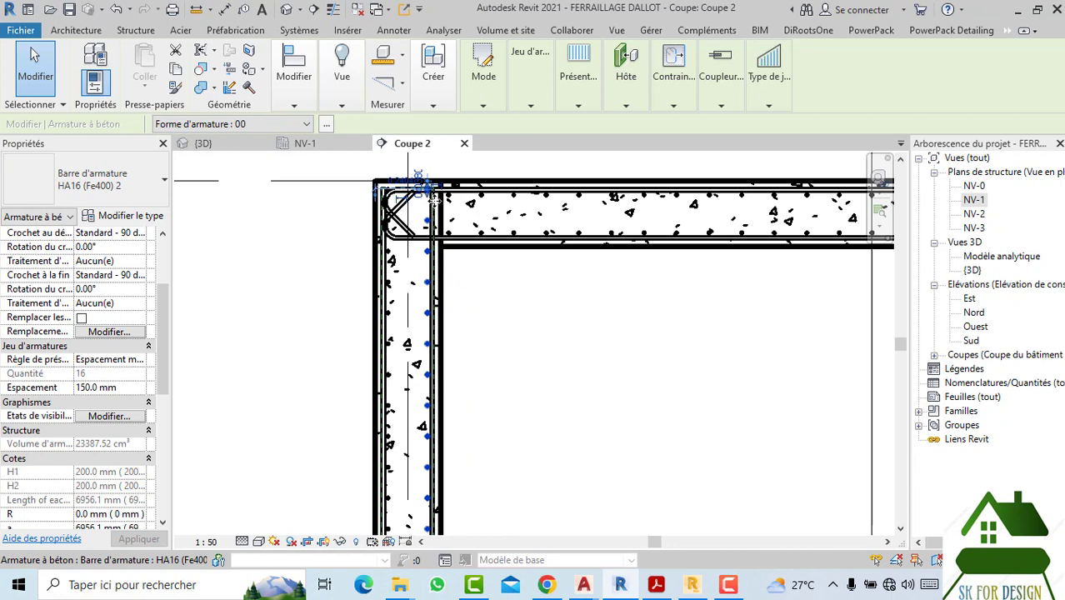
Step: Drag the HA16 set's end grip down to the raft top, leaving 15 bars
scroll(429, 185, up, 4)
key(Escape)
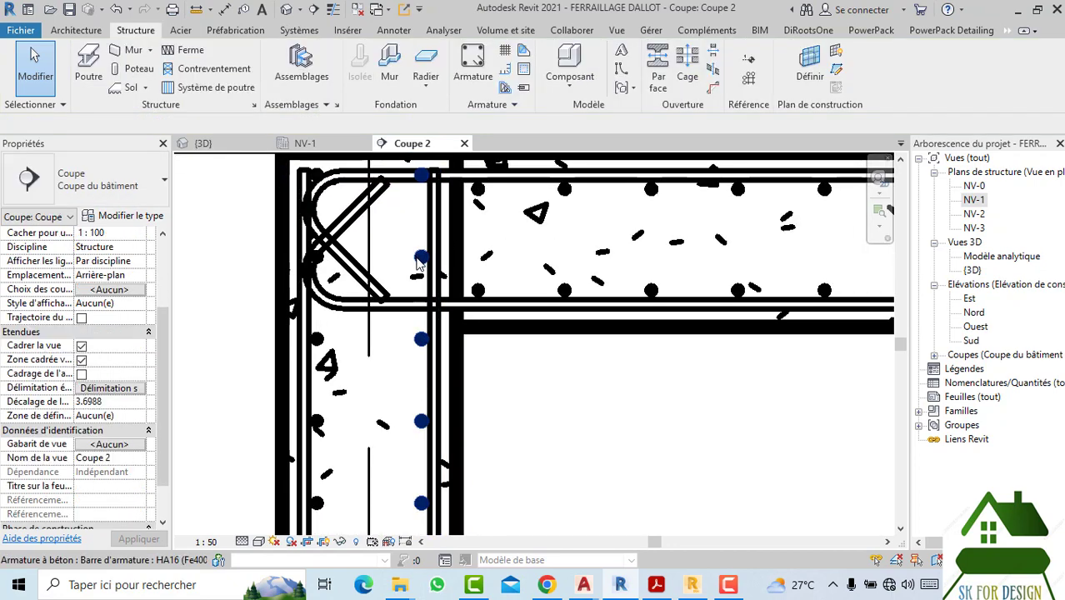
click(421, 178)
scroll(421, 177, up, 2)
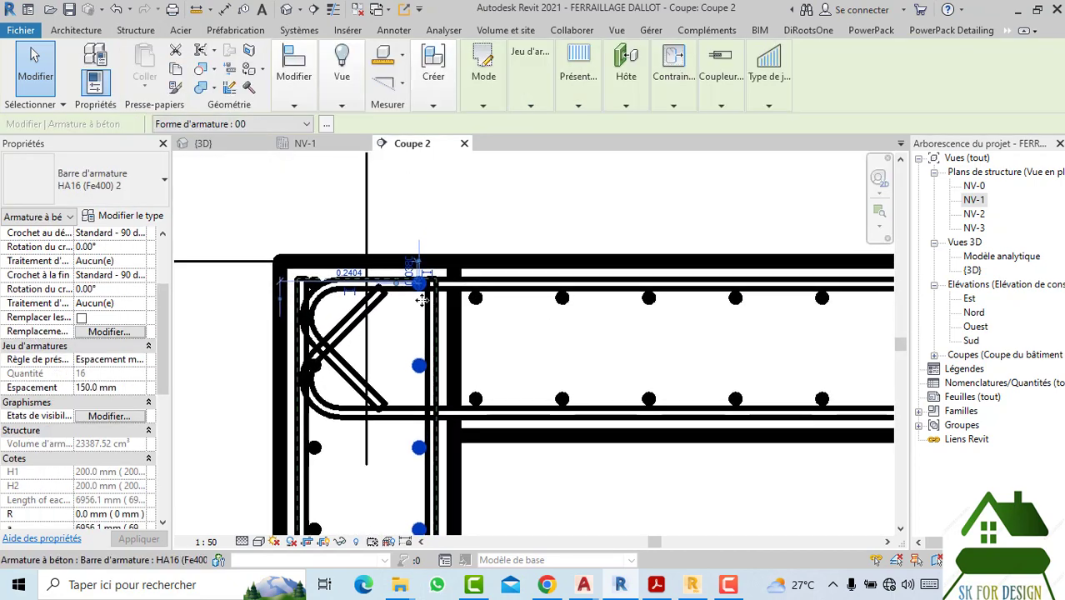
scroll(421, 177, up, 2)
scroll(421, 177, up, 2)
scroll(419, 269, up, 2)
drag(409, 283, 408, 346)
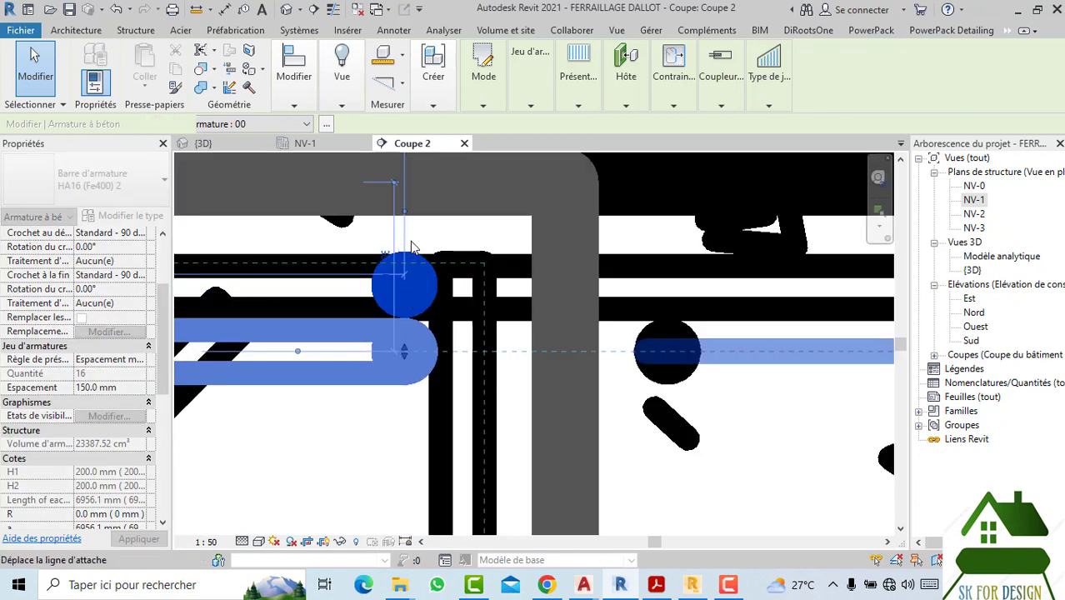
drag(411, 248, 408, 242)
scroll(402, 231, down, 3)
scroll(409, 237, down, 3)
mouse_move(408, 238)
middle_down()
mouse_move(488, 178)
mouse_move(489, 364)
mouse_move(507, 348)
mouse_move(435, 435)
mouse_move(469, 328)
middle_up()
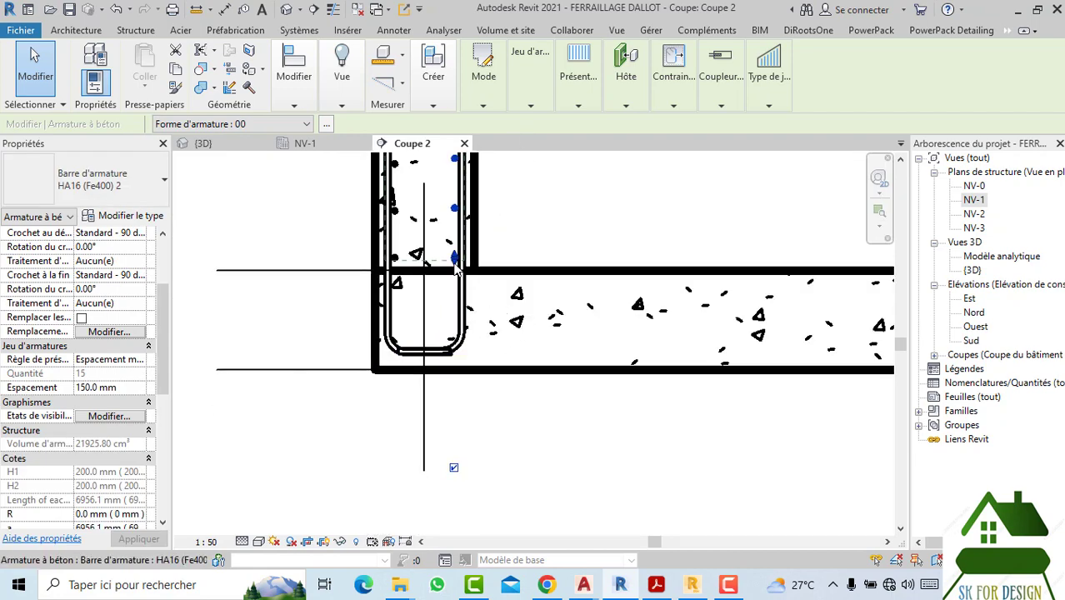
scroll(456, 267, up, 3)
mouse_move(455, 265)
mouse_down()
mouse_move(450, 379)
mouse_move(444, 302)
mouse_move(455, 265)
mouse_up()
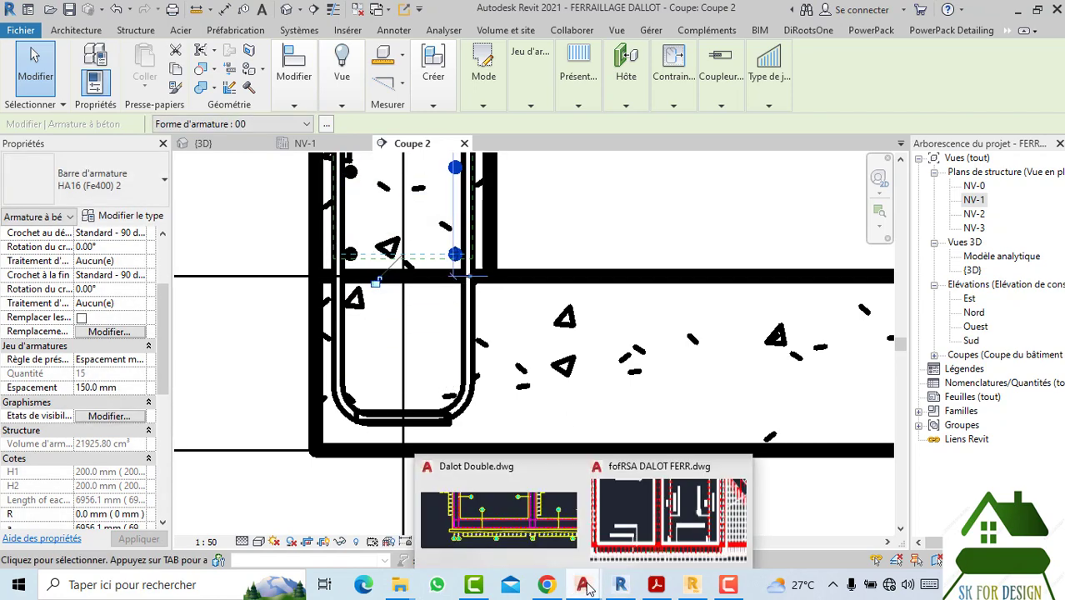
Step: Check the 150 mm bar spacing against the AutoCAD drawing, then return to Revit's Coupe 2
click(611, 543)
scroll(542, 459, up, 1)
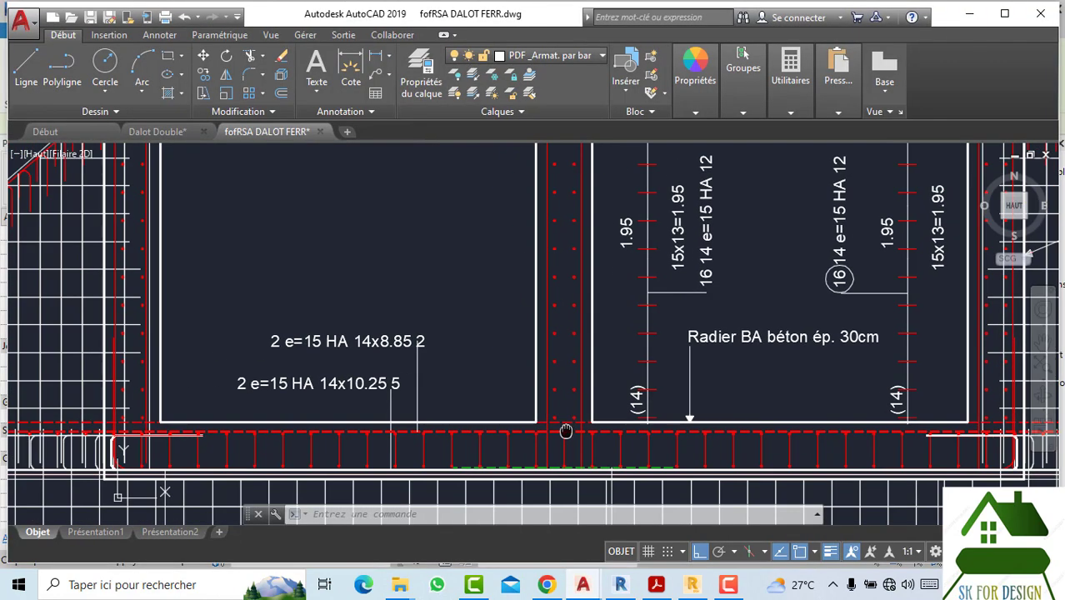
scroll(214, 442, up, 3)
scroll(119, 440, up, 2)
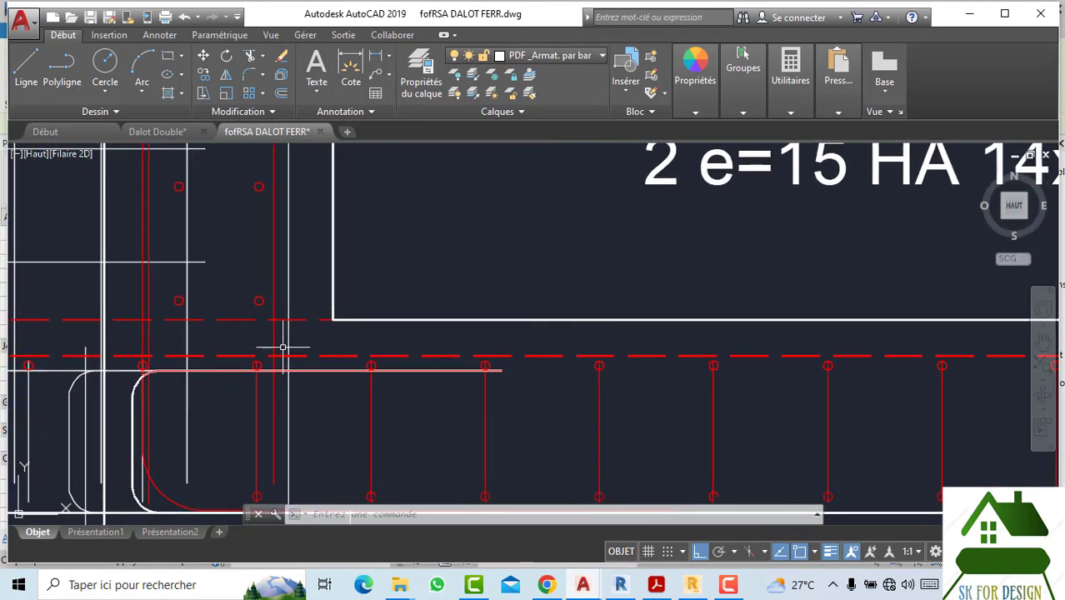
scroll(283, 346, down, 2)
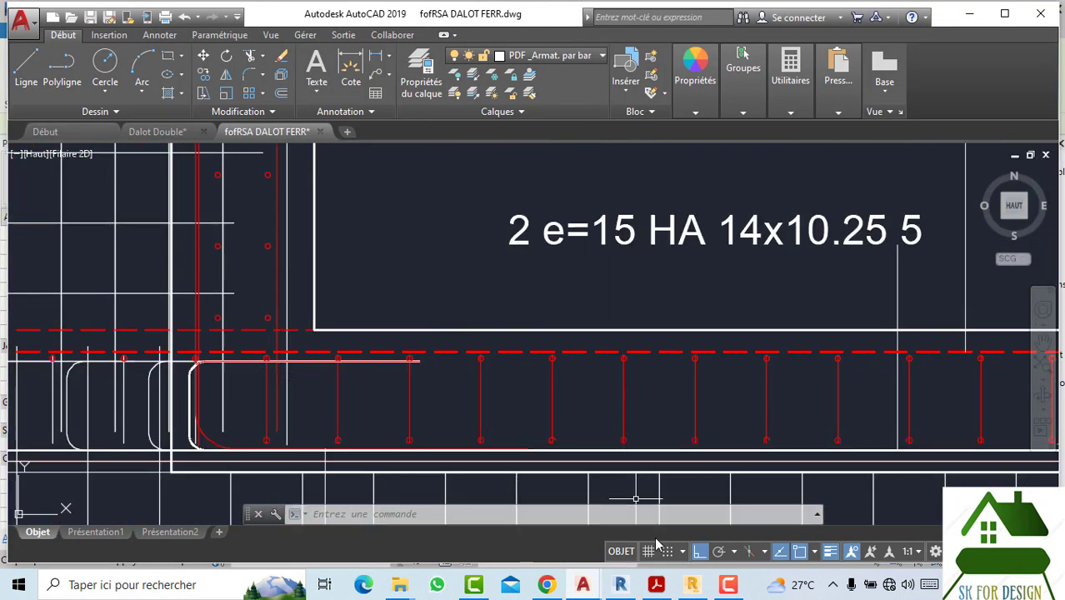
click(621, 584)
scroll(397, 311, up, 1)
Step: Start a multiple copy of the selected HA16 wall bar set
scroll(375, 350, up, 2)
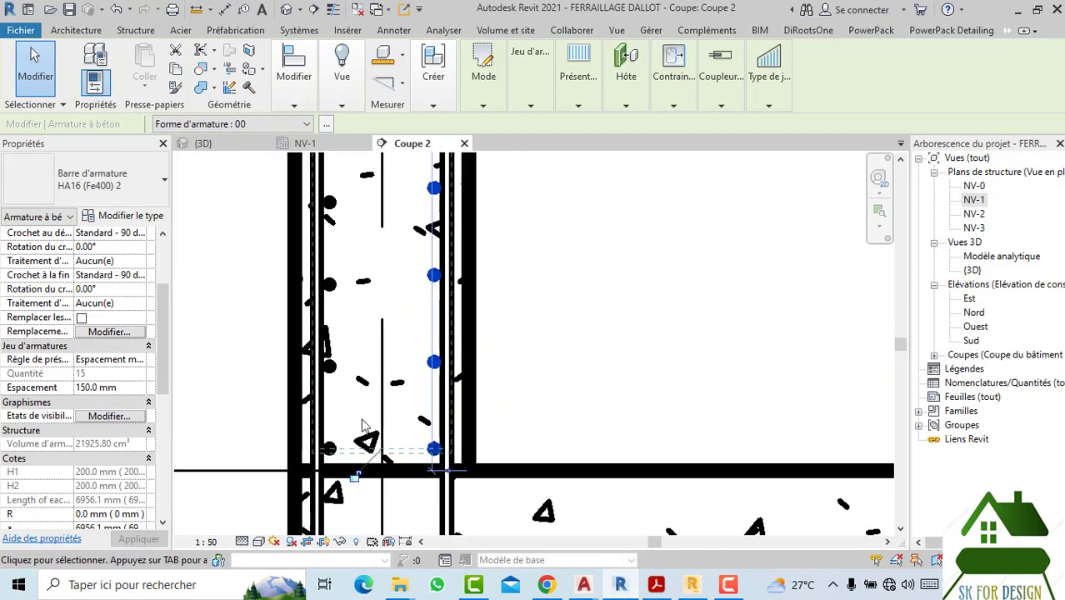
scroll(353, 393, up, 2)
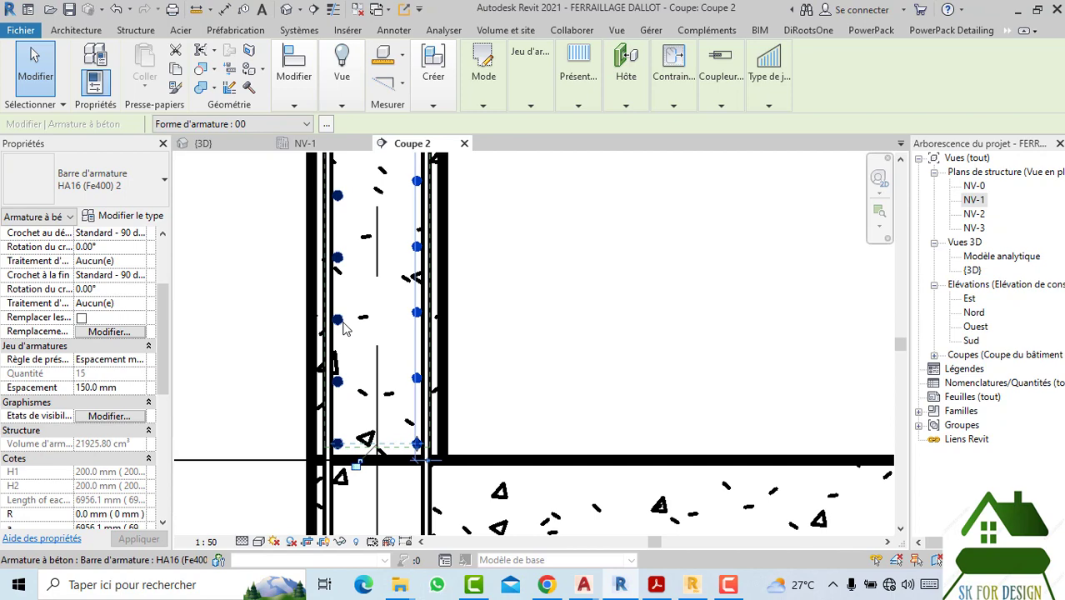
scroll(473, 394, down, 1)
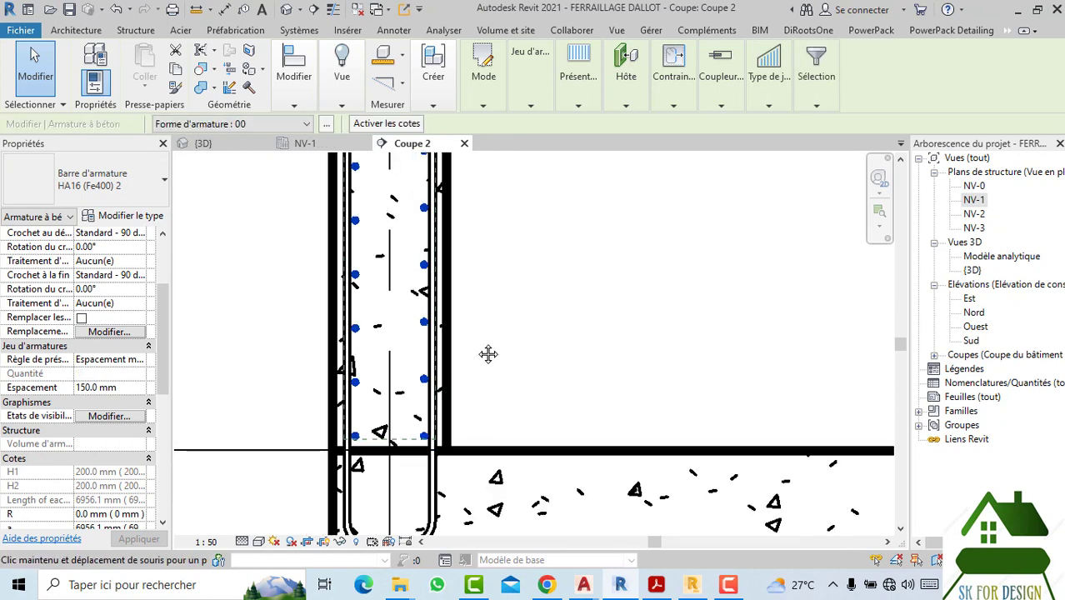
scroll(488, 352, up, 1)
click(294, 107)
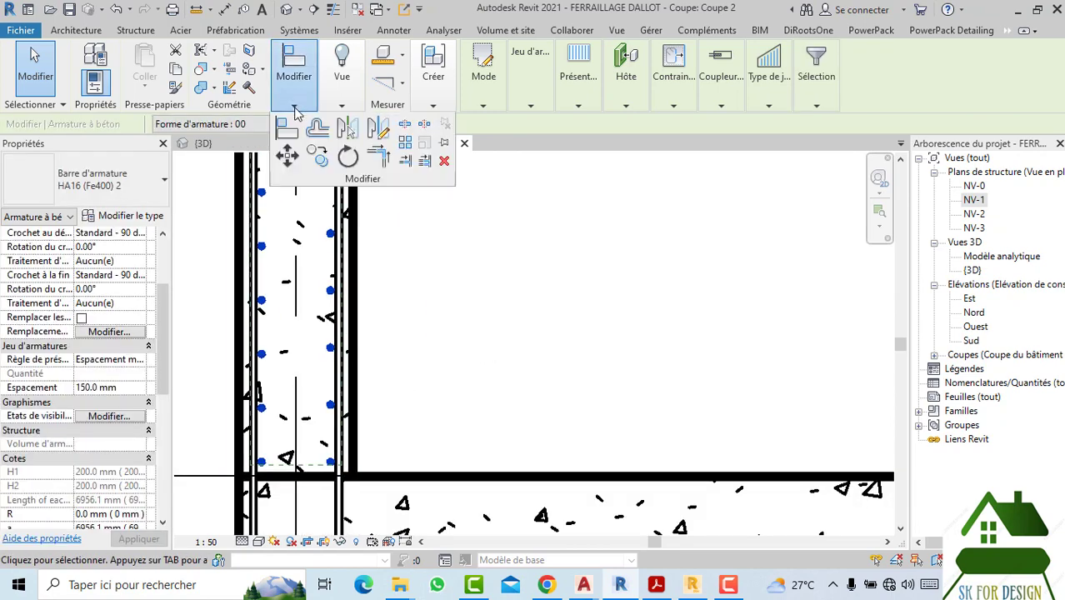
click(319, 158)
scroll(285, 448, down, 1)
scroll(268, 452, up, 2)
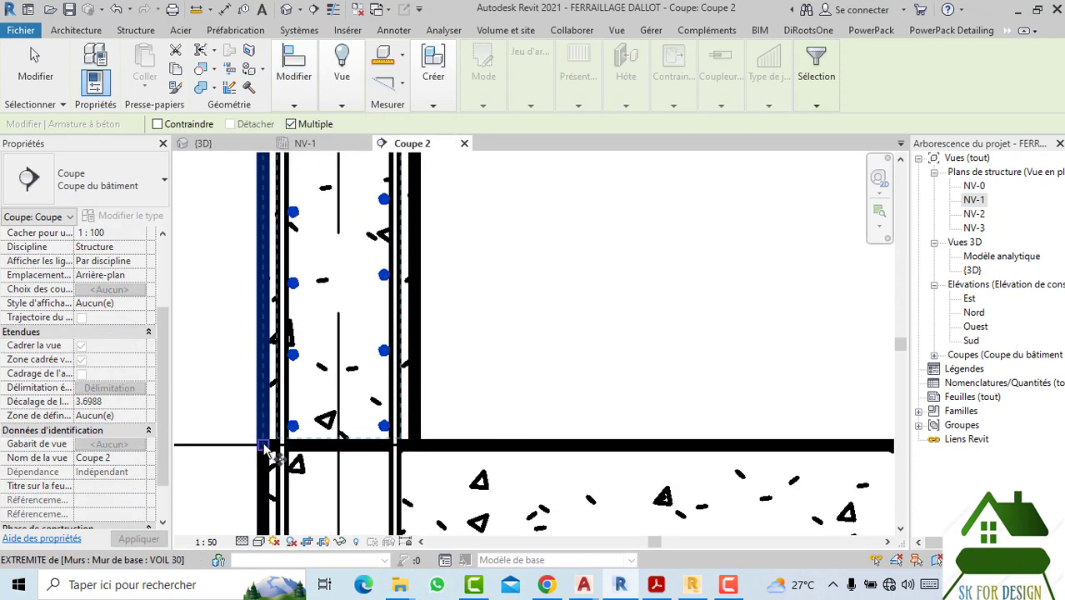
Step: Copy the bars from the wall-end base point to the opposite wall end
click(263, 448)
scroll(516, 413, down, 2)
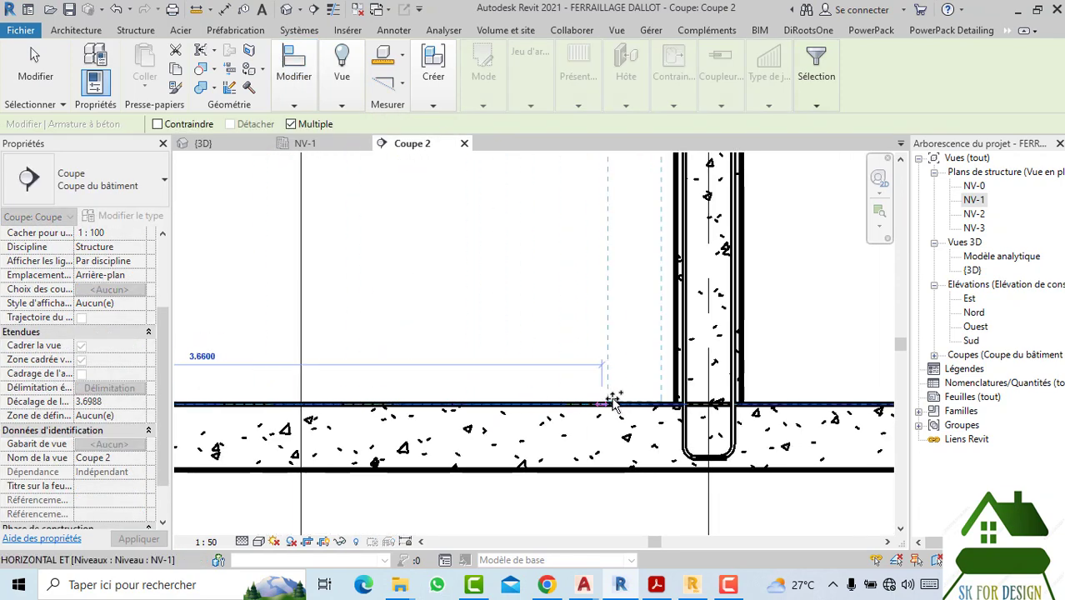
scroll(612, 401, up, 2)
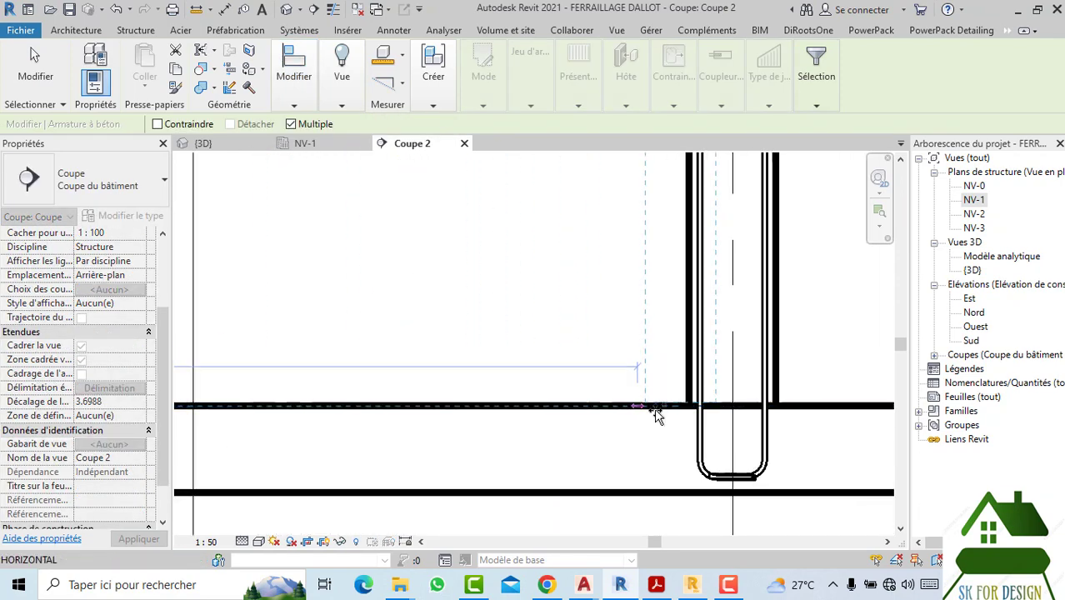
click(698, 406)
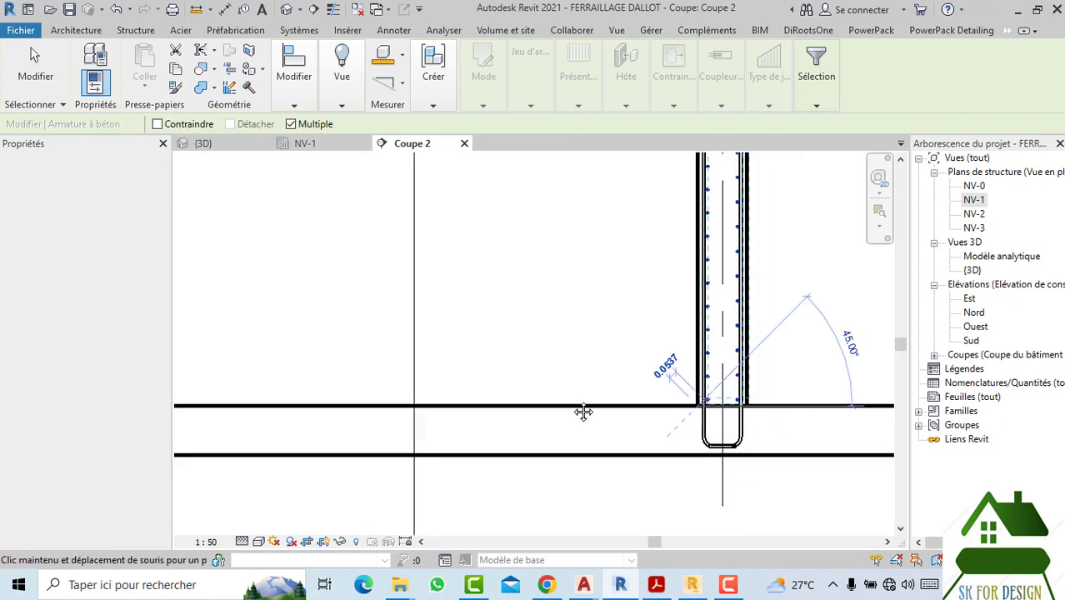
scroll(126, 417, down, 1)
scroll(126, 417, down, 1)
scroll(696, 421, up, 2)
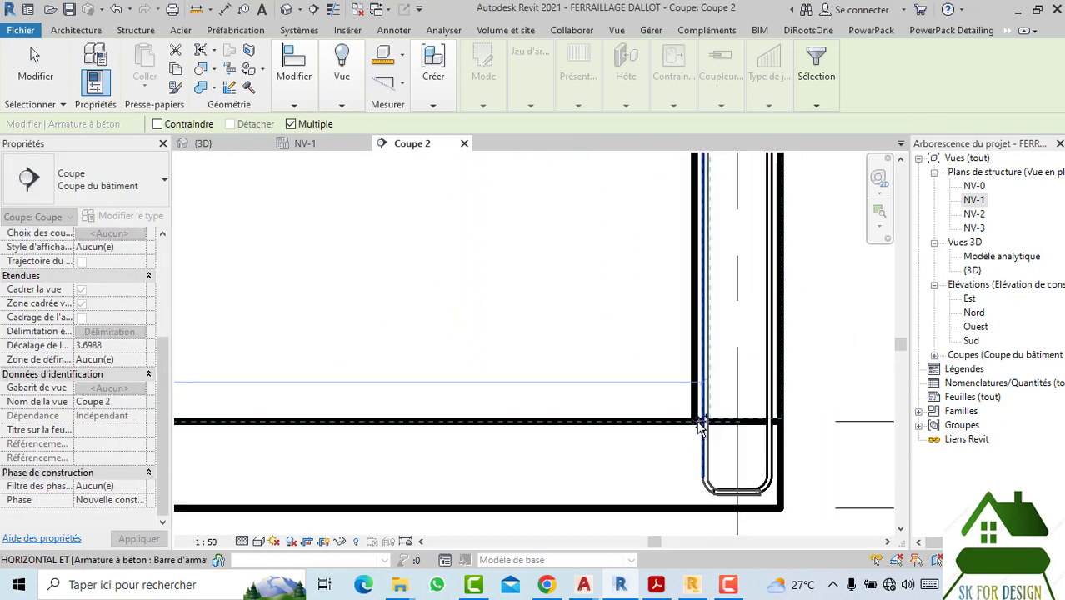
scroll(694, 419, down, 2)
scroll(692, 417, down, 2)
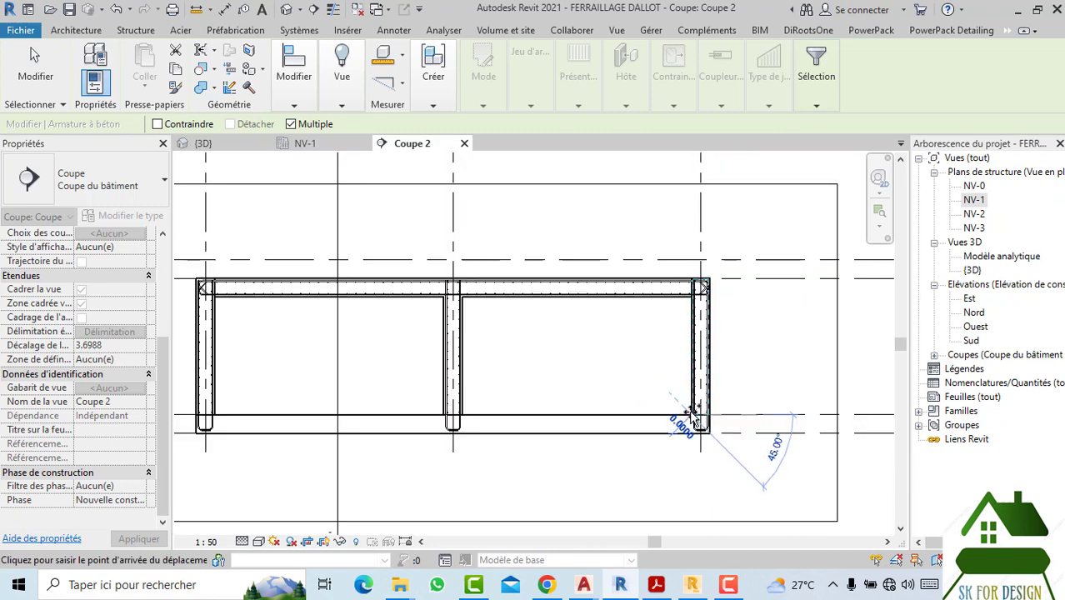
key(Escape)
key(Escape)
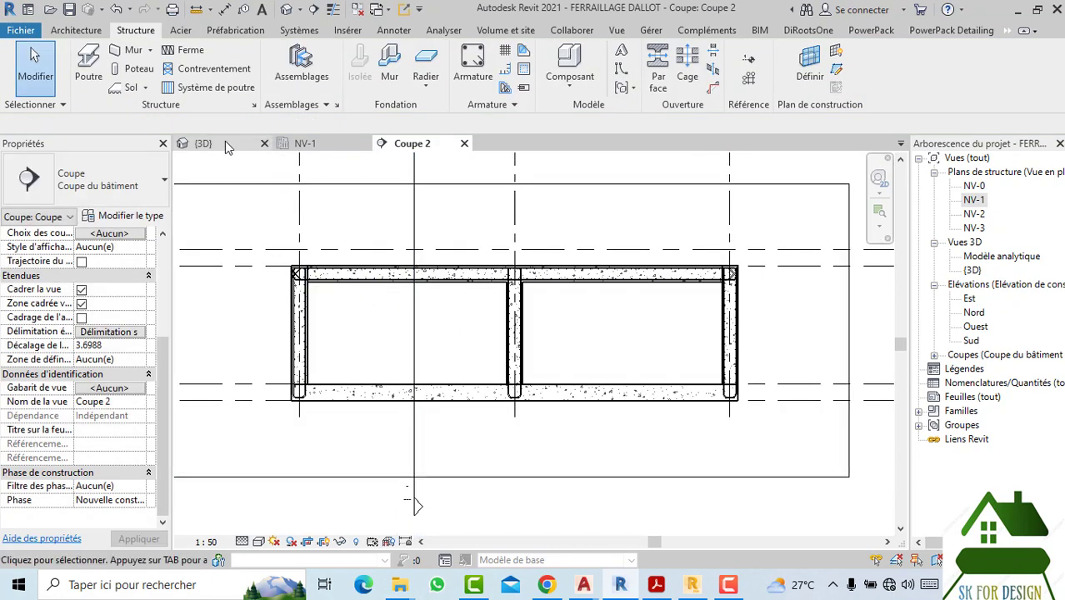
Step: In the {3D} view, display all culvert rebar as solid using Visibilité des armatures
click(202, 144)
scroll(493, 394, down, 3)
scroll(494, 394, down, 2)
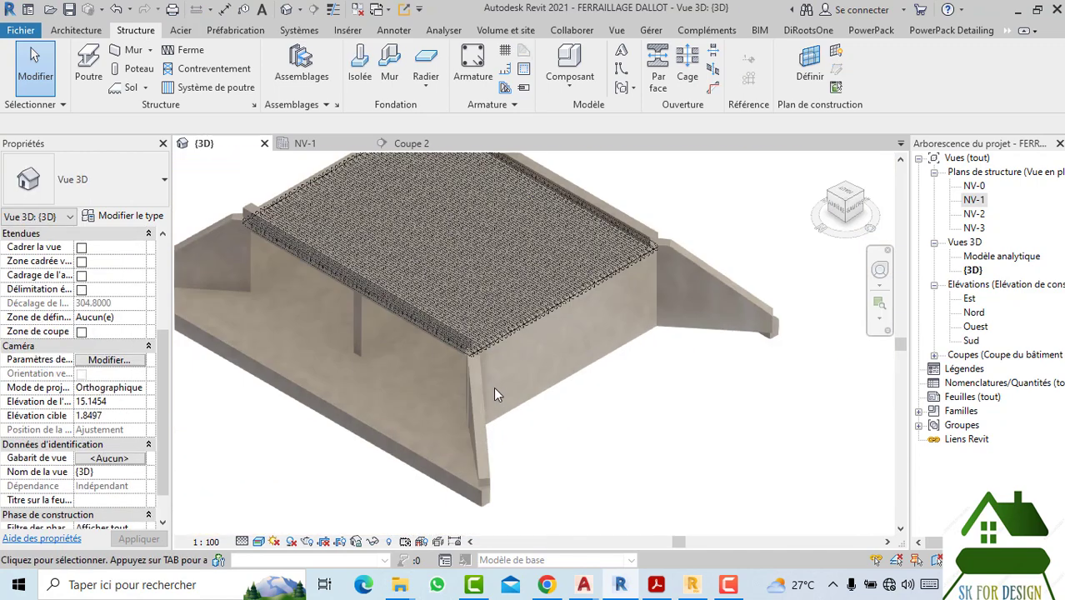
scroll(494, 391, down, 3)
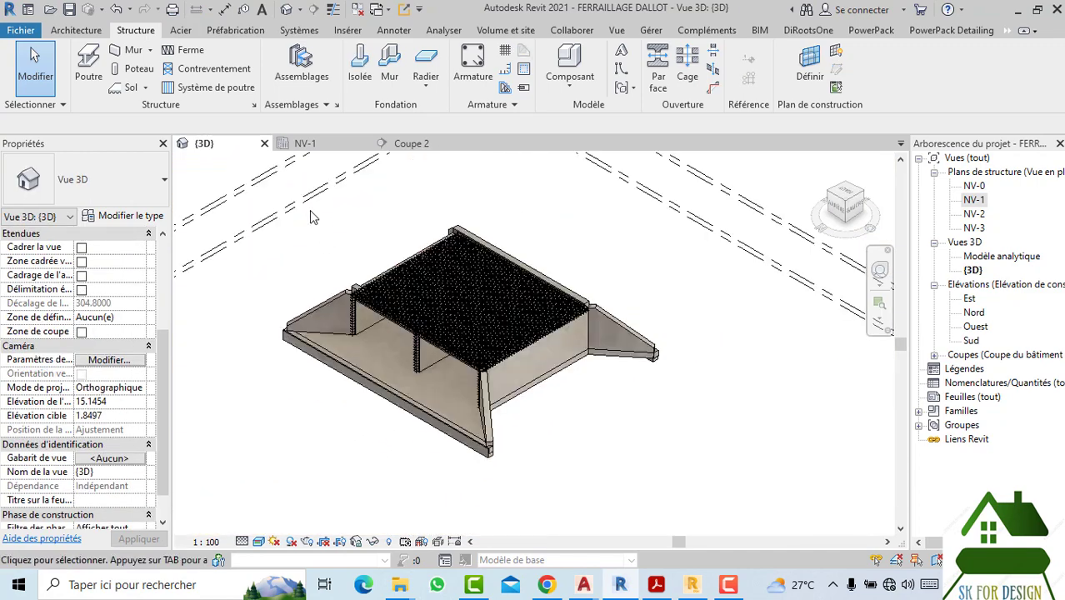
drag(310, 207, 651, 496)
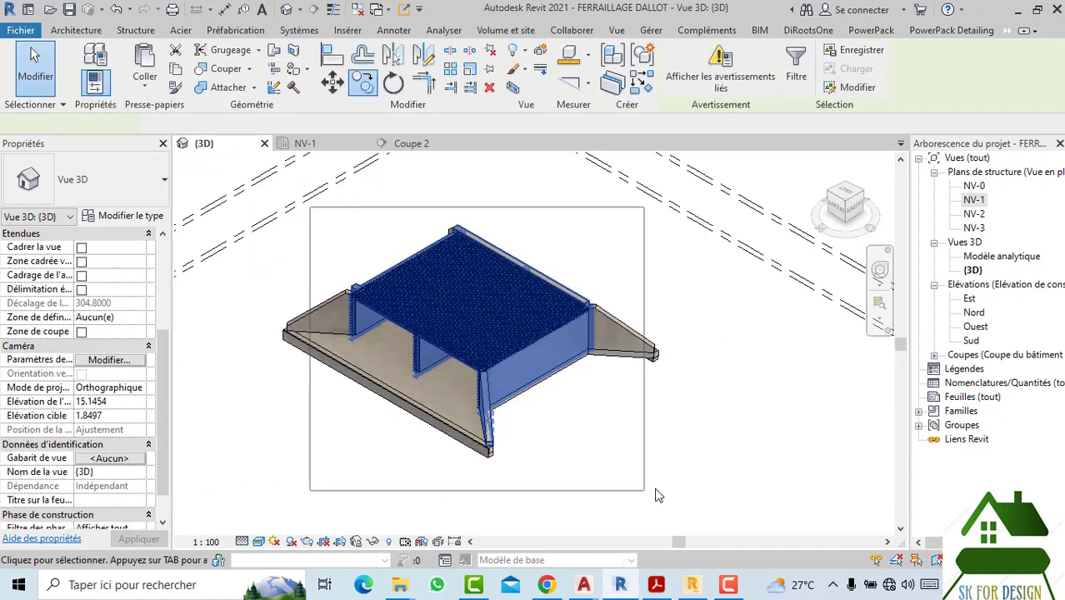
click(948, 31)
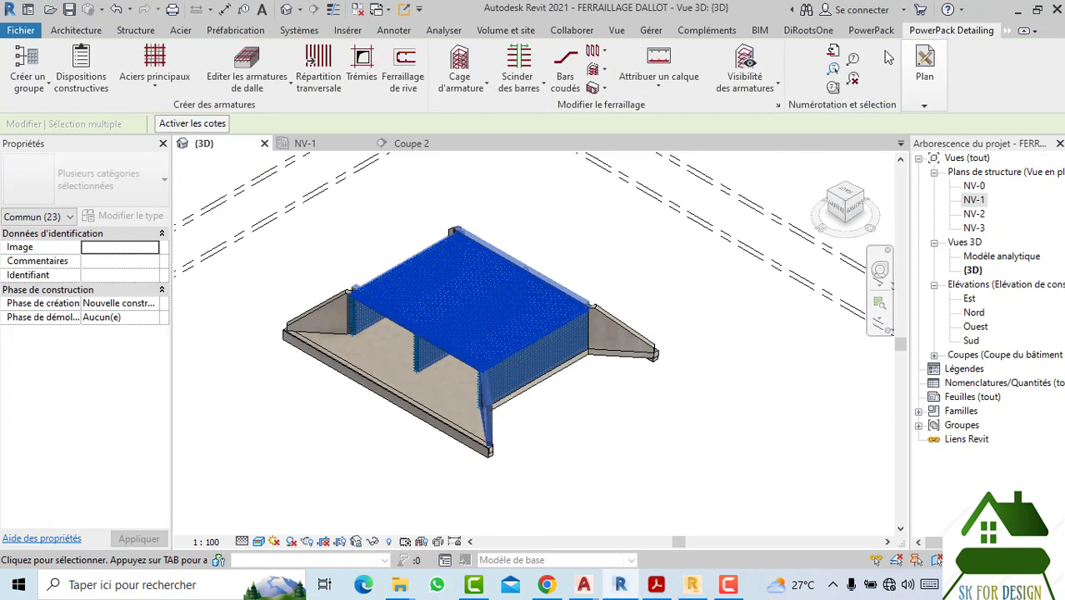
click(749, 59)
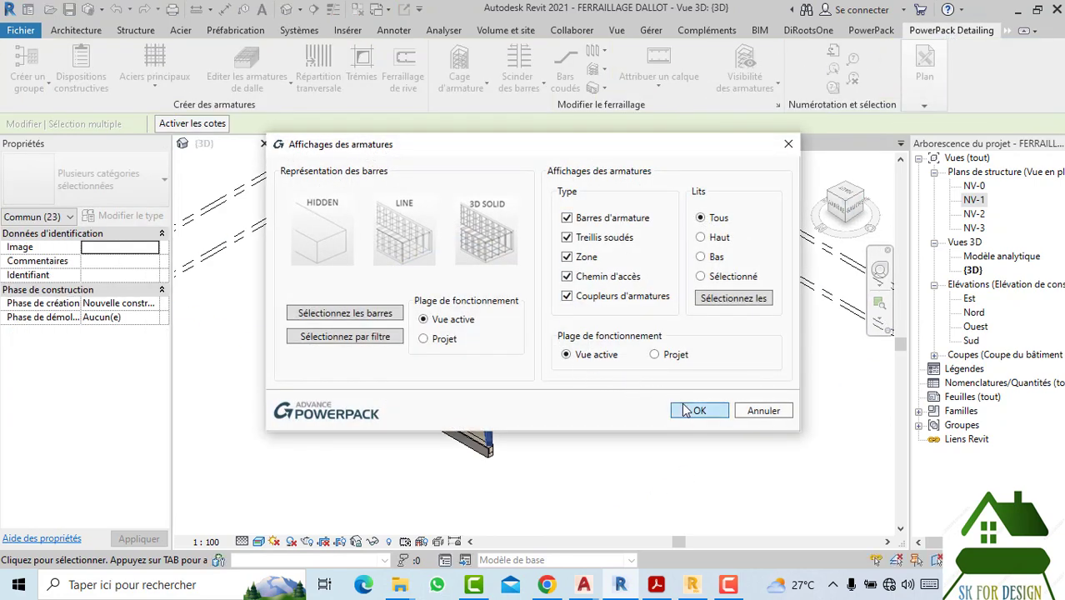
click(685, 410)
click(620, 462)
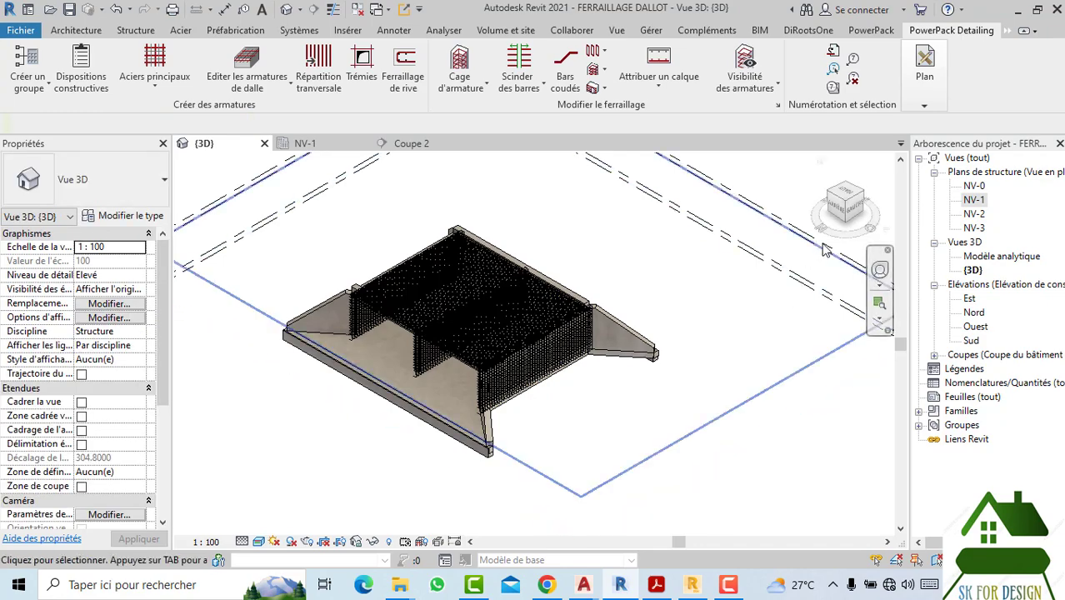
Step: Orbit and zoom the 3D model to inspect the wall rebar cages from a low back angle
shift+middle_drag(823, 250, 283, 194)
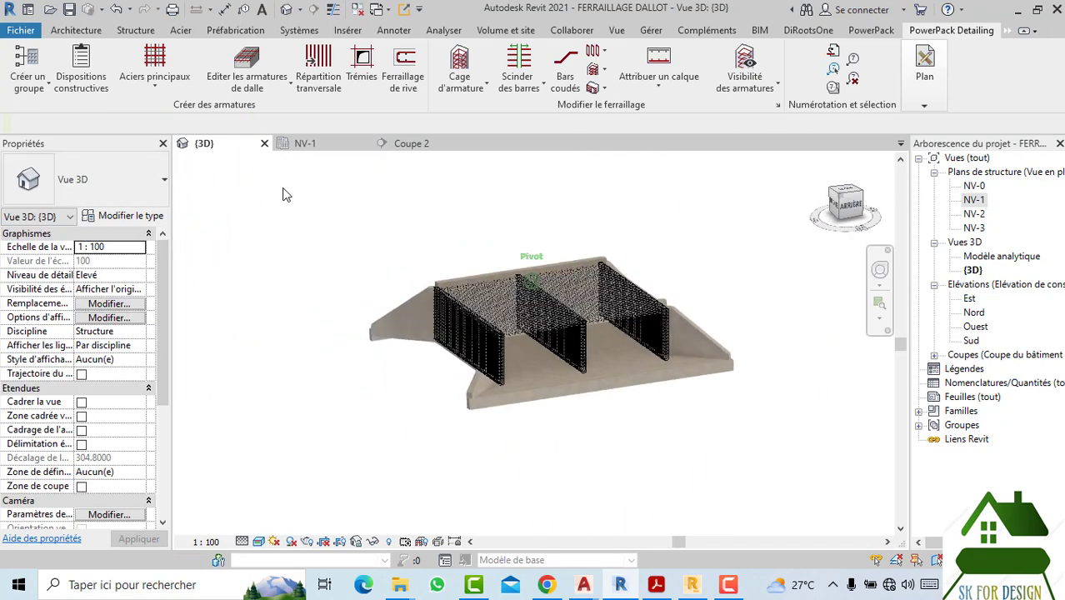
shift+middle_drag(816, 240, 589, 345)
scroll(589, 345, up, 2)
scroll(614, 433, up, 3)
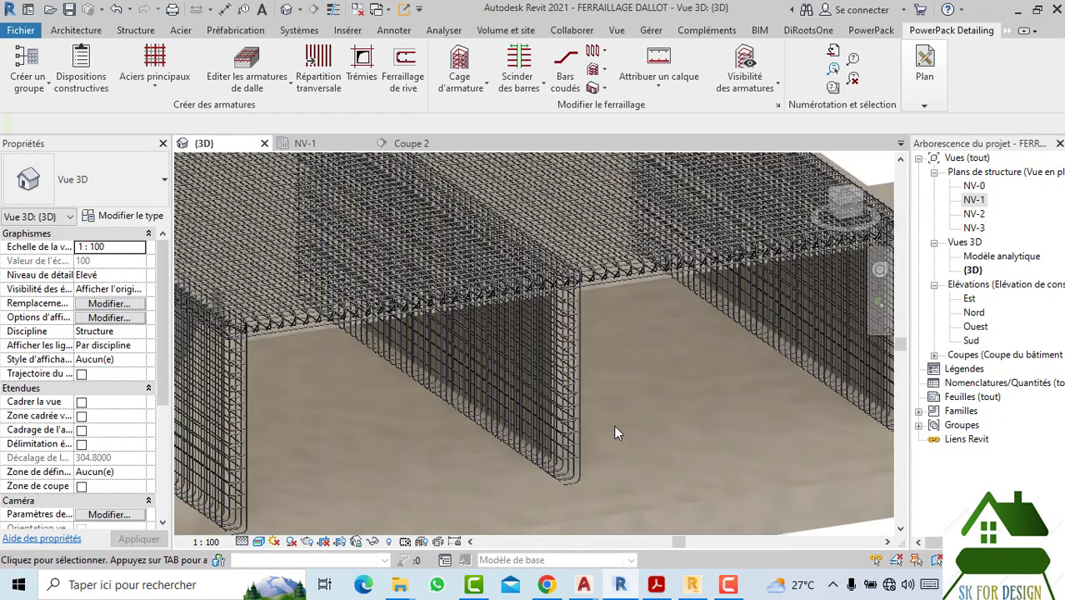
scroll(589, 400, up, 1)
scroll(569, 411, up, 3)
scroll(556, 412, up, 2)
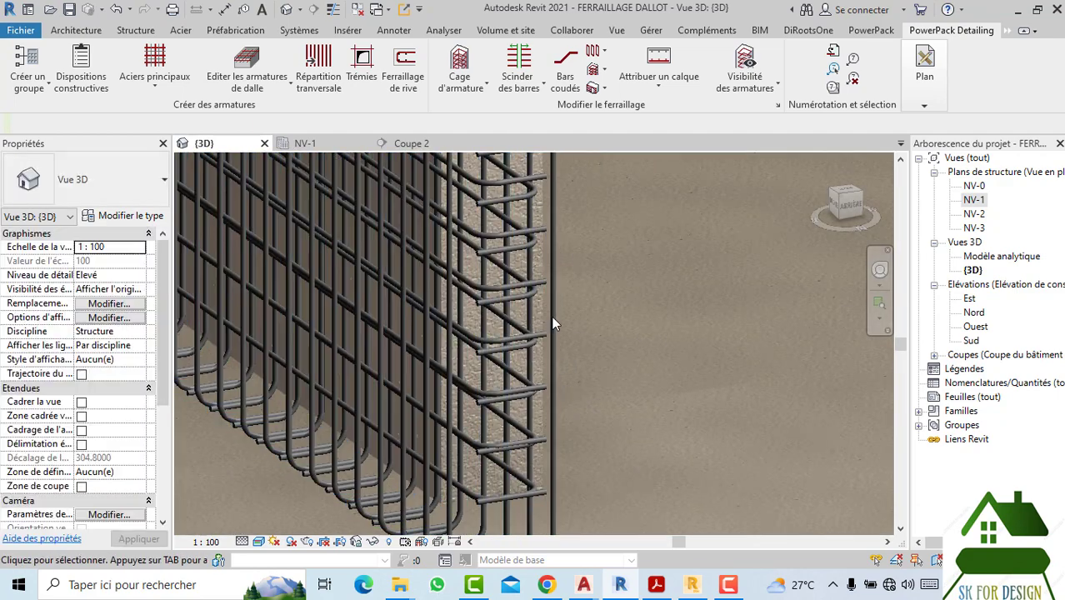
scroll(557, 316, down, 2)
scroll(560, 468, down, 2)
scroll(558, 469, down, 1)
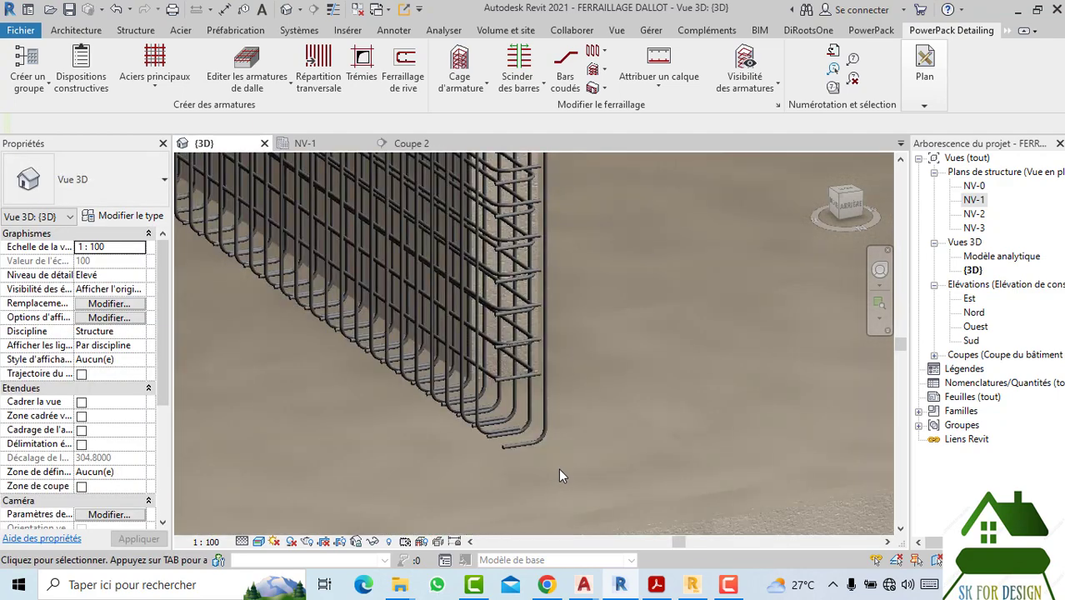
scroll(558, 468, down, 1)
scroll(559, 469, down, 5)
Step: View the culvert's rebar from overall, back and oblique angles, then return to section Coupe 2
drag(862, 208, 725, 214)
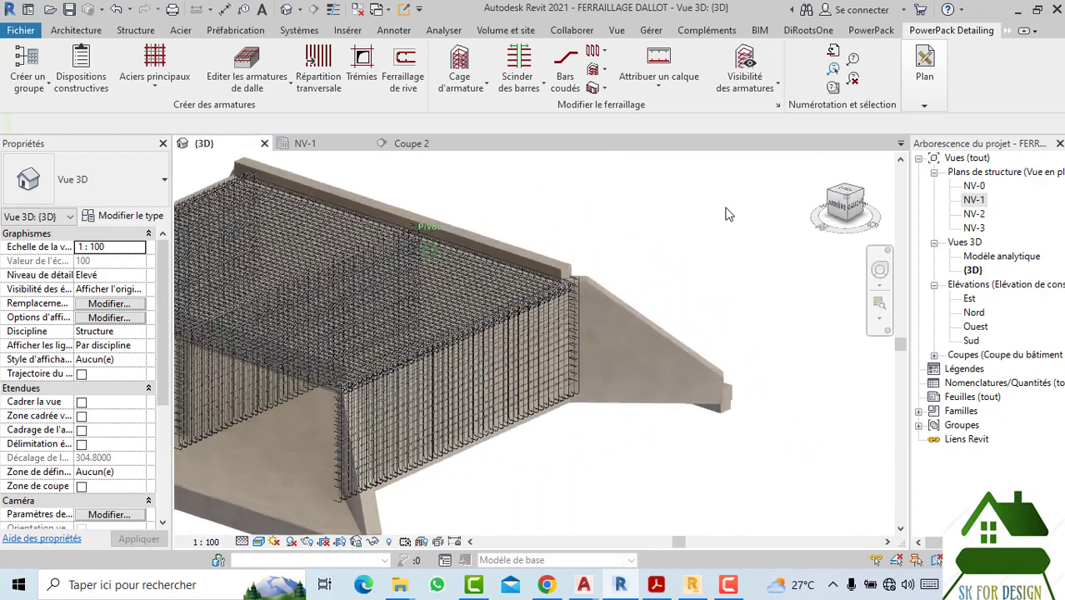
drag(850, 204, 834, 208)
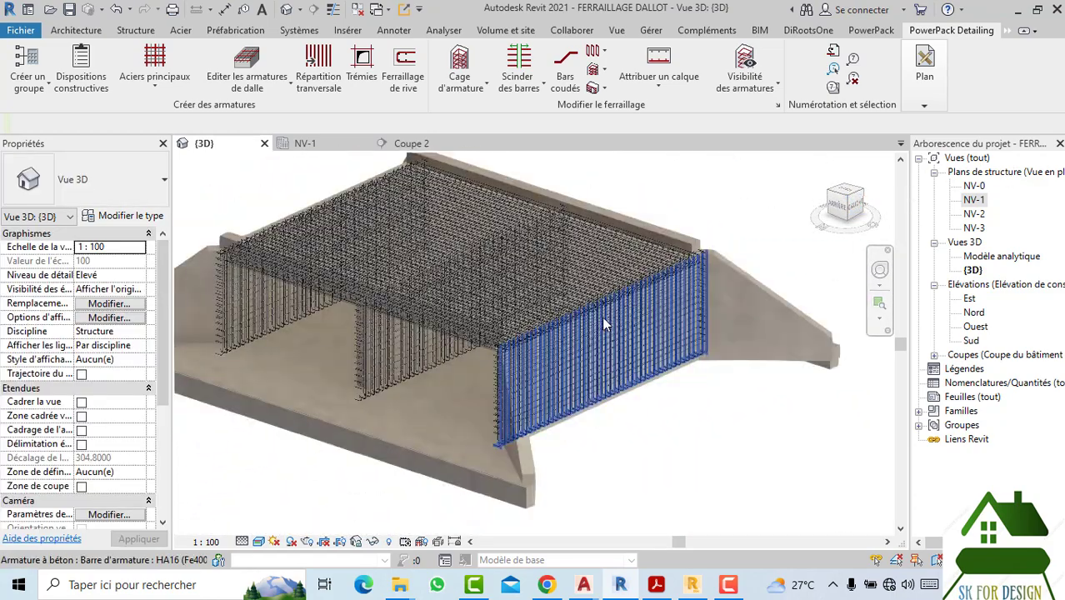
middle_drag(258, 404, 298, 373)
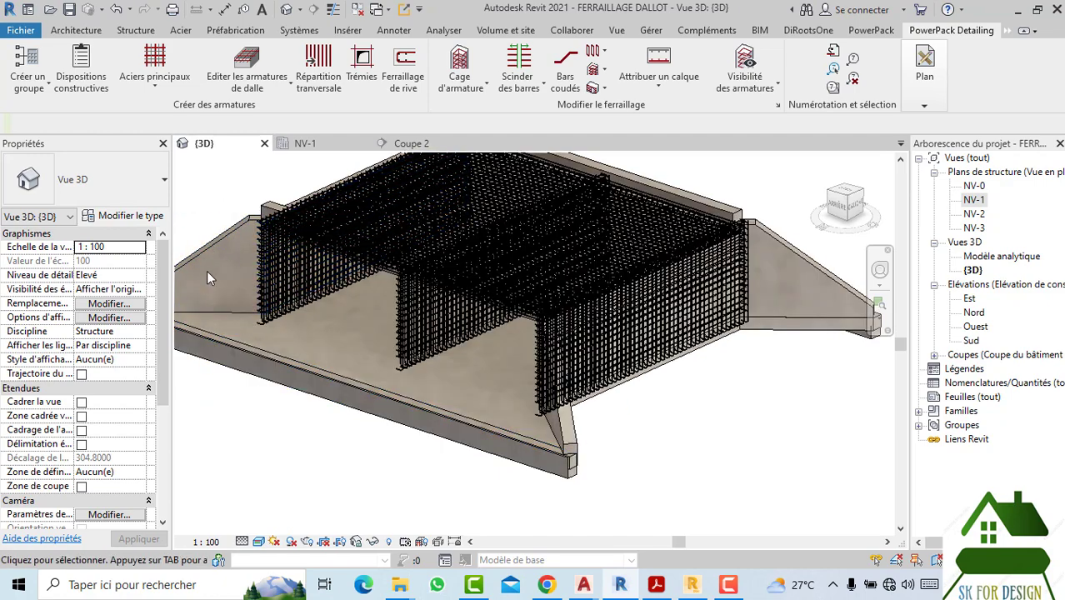
click(853, 200)
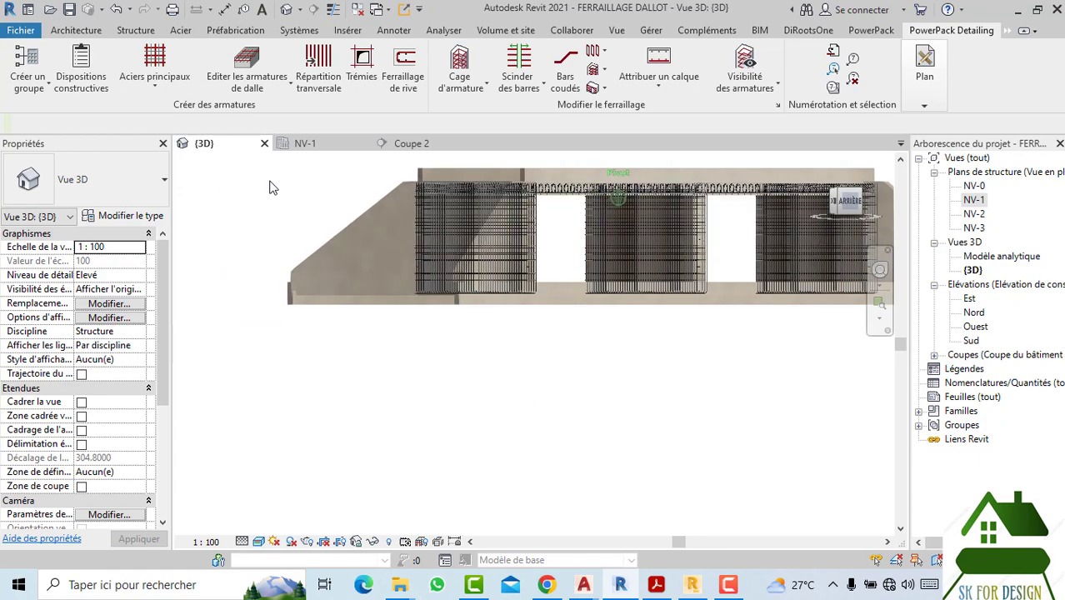
mouse_move(269, 187)
shift+middle_down()
mouse_move(281, 223)
mouse_move(765, 169)
shift+middle_up()
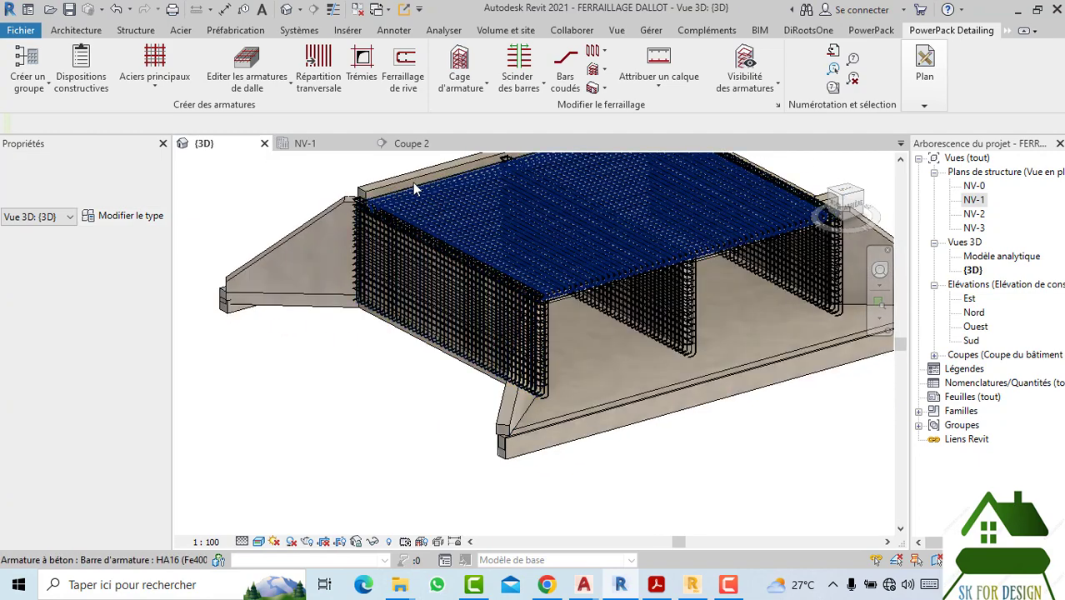
click(407, 142)
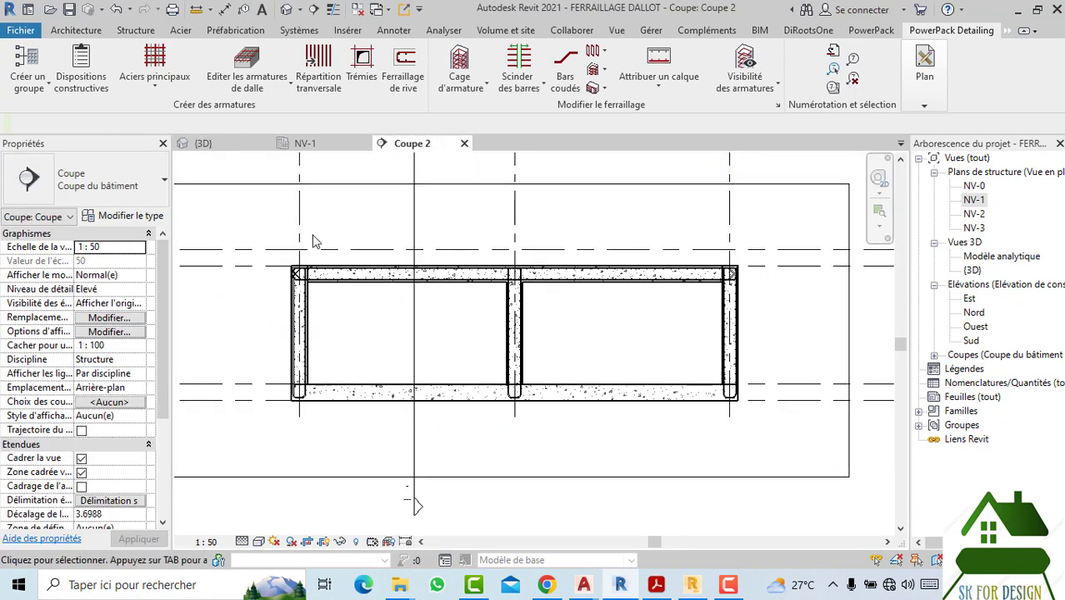
middle_drag(396, 238, 446, 212)
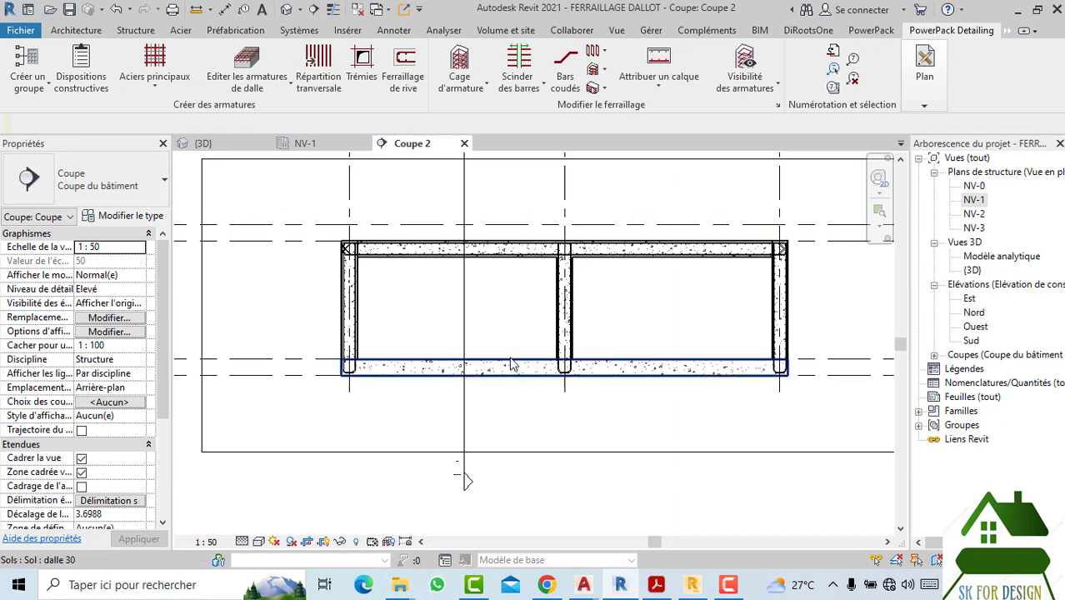
scroll(497, 341, down, 2)
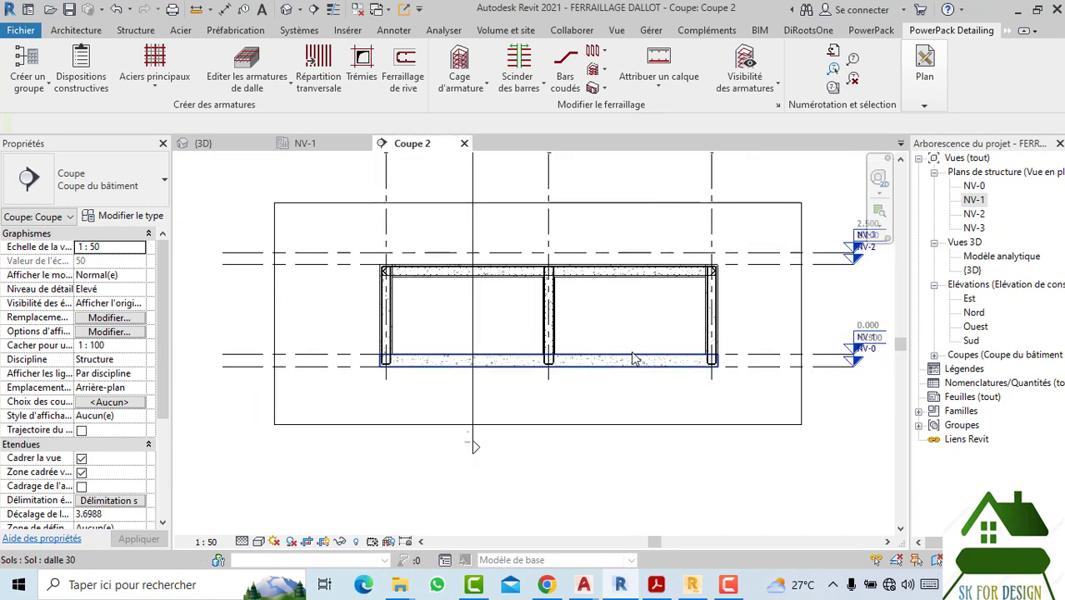
scroll(595, 365, up, 1)
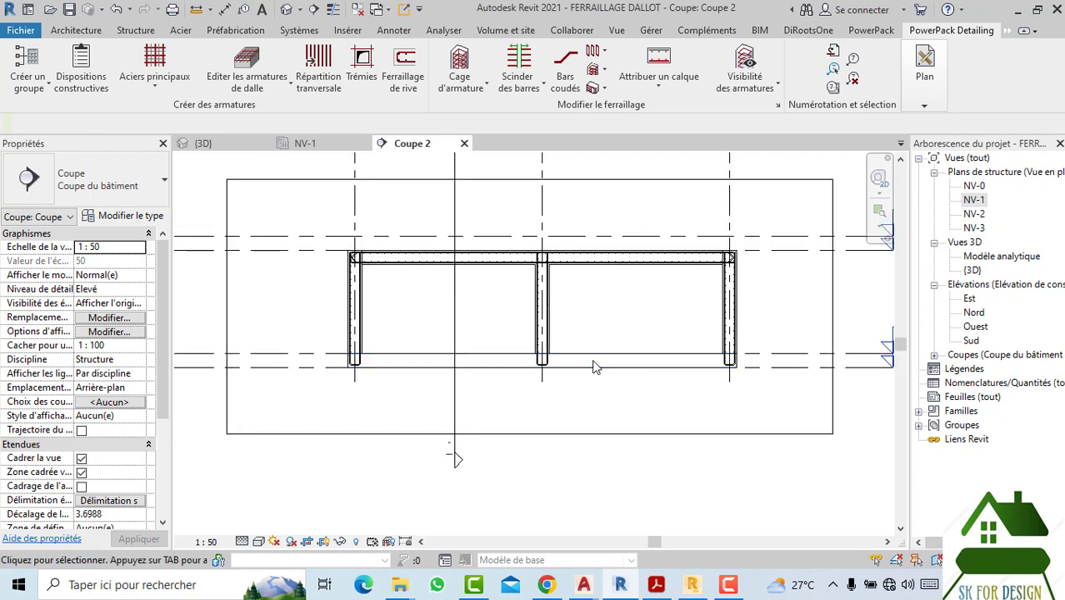